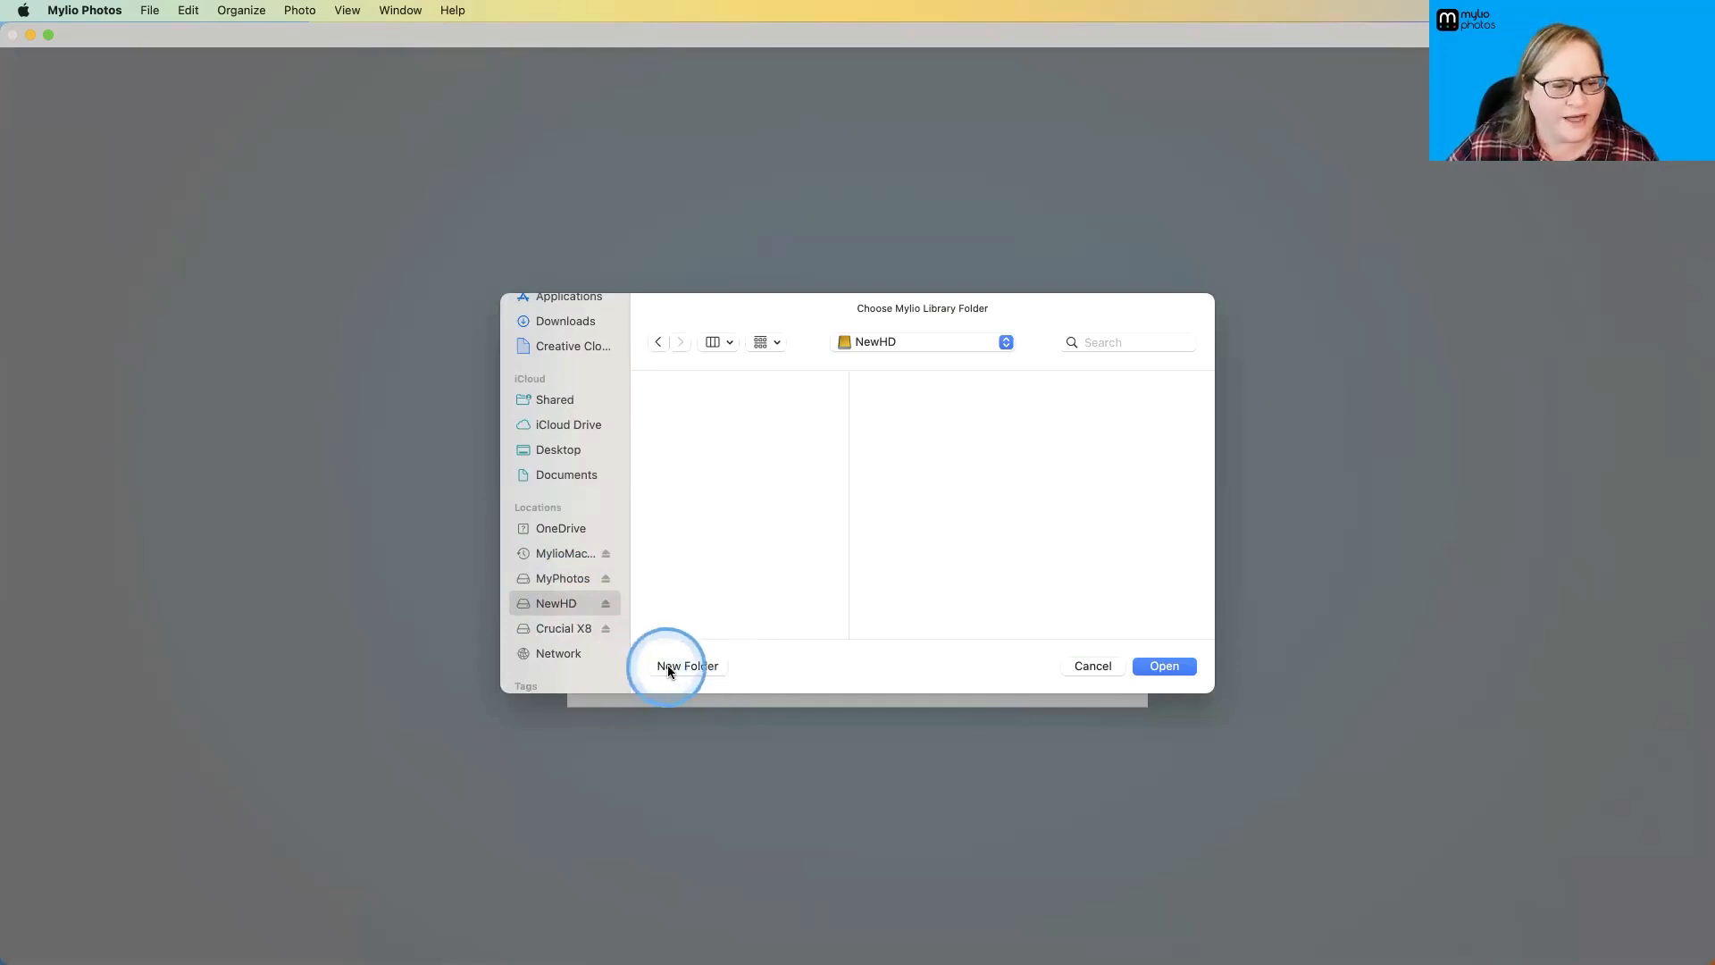
Create a folder named Mylio on the NewHD drive and confirm it as the Mylio Library Folder.
{"action": "type", "text": "Mylio"}
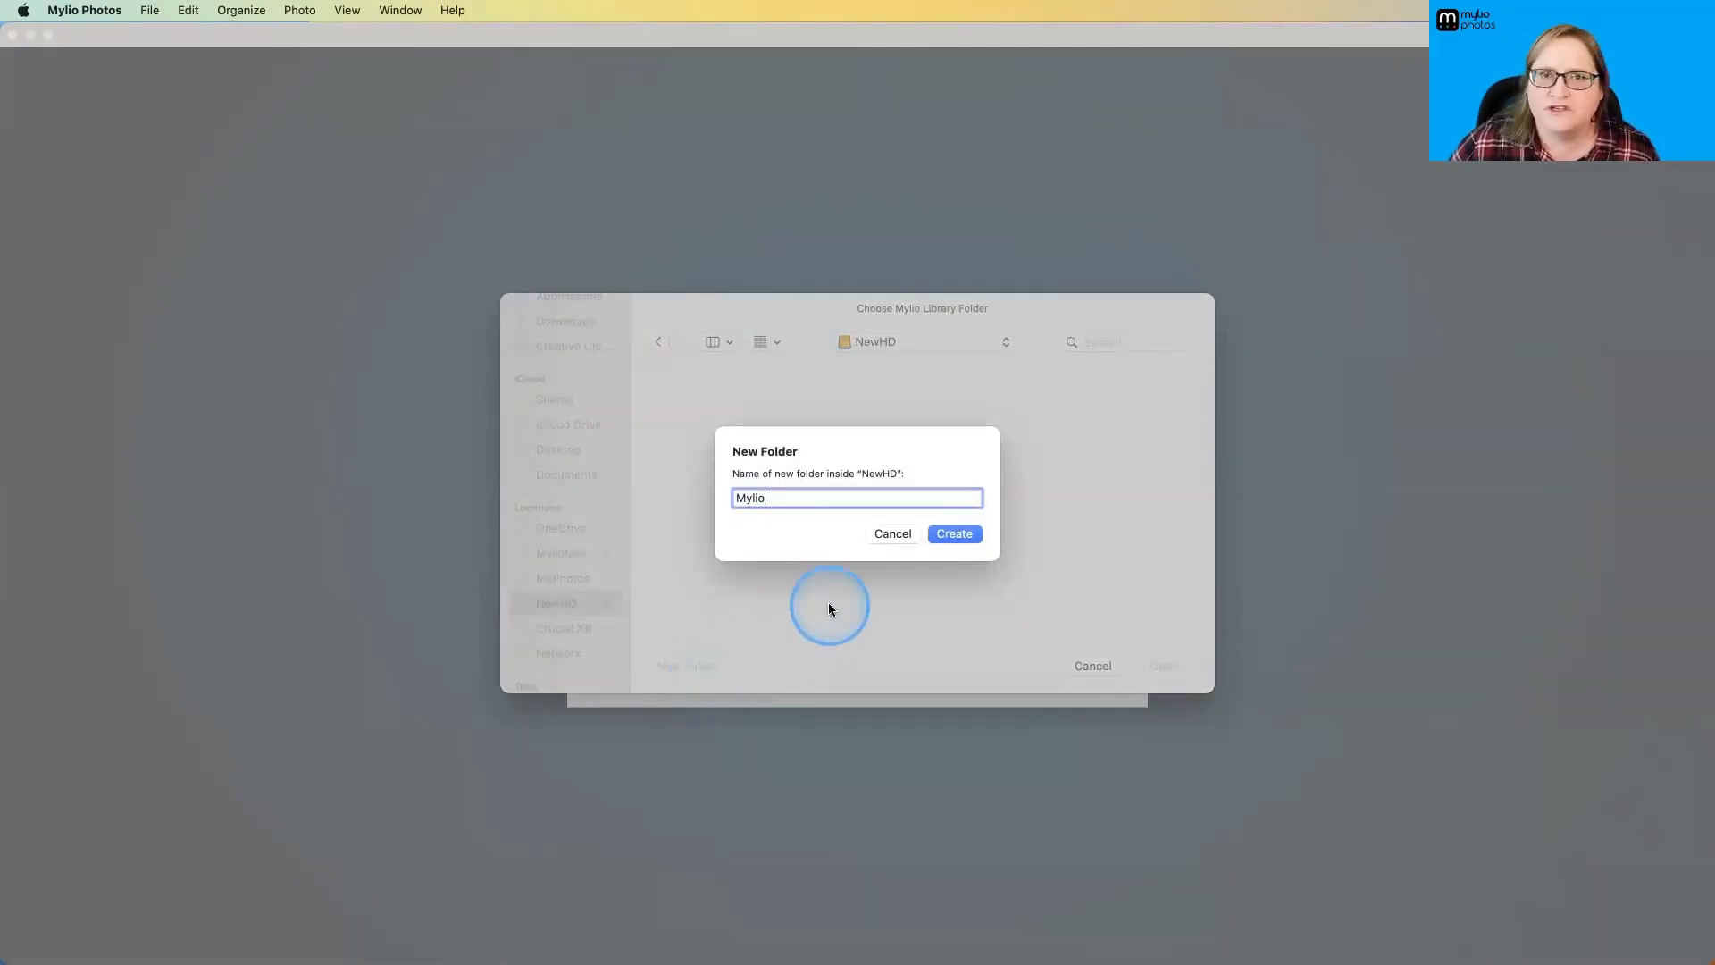
{"action": "left_click", "coordinate": [968, 533]}
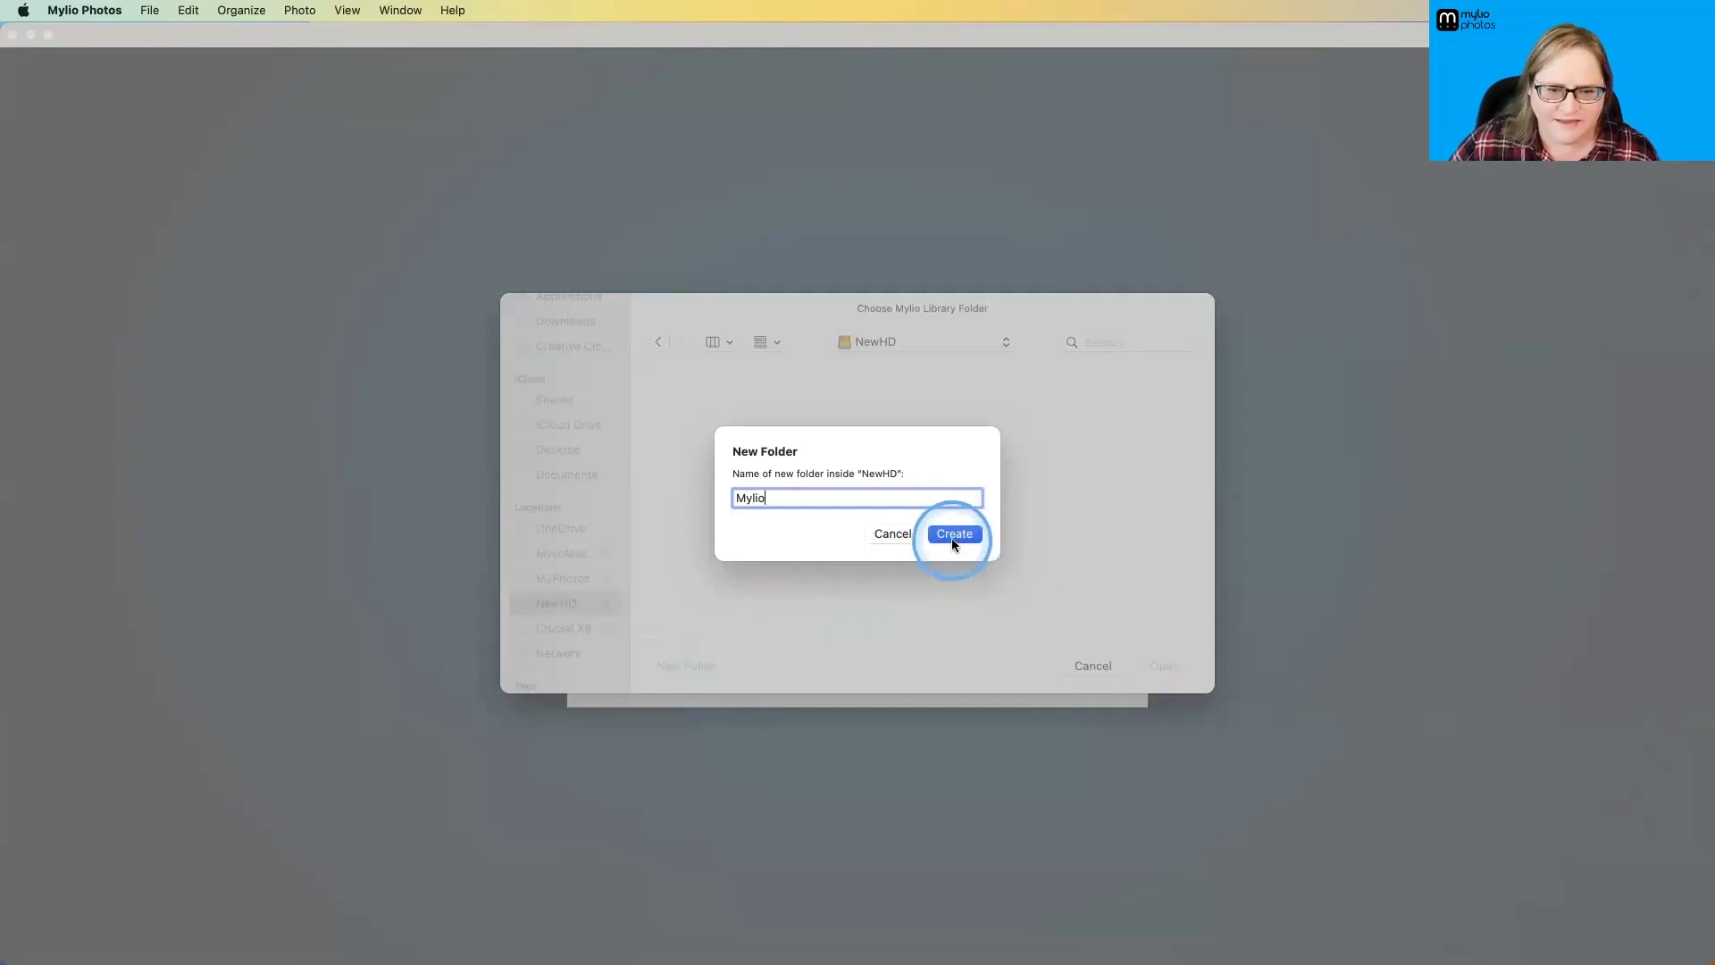
{"action": "left_click", "coordinate": [952, 536]}
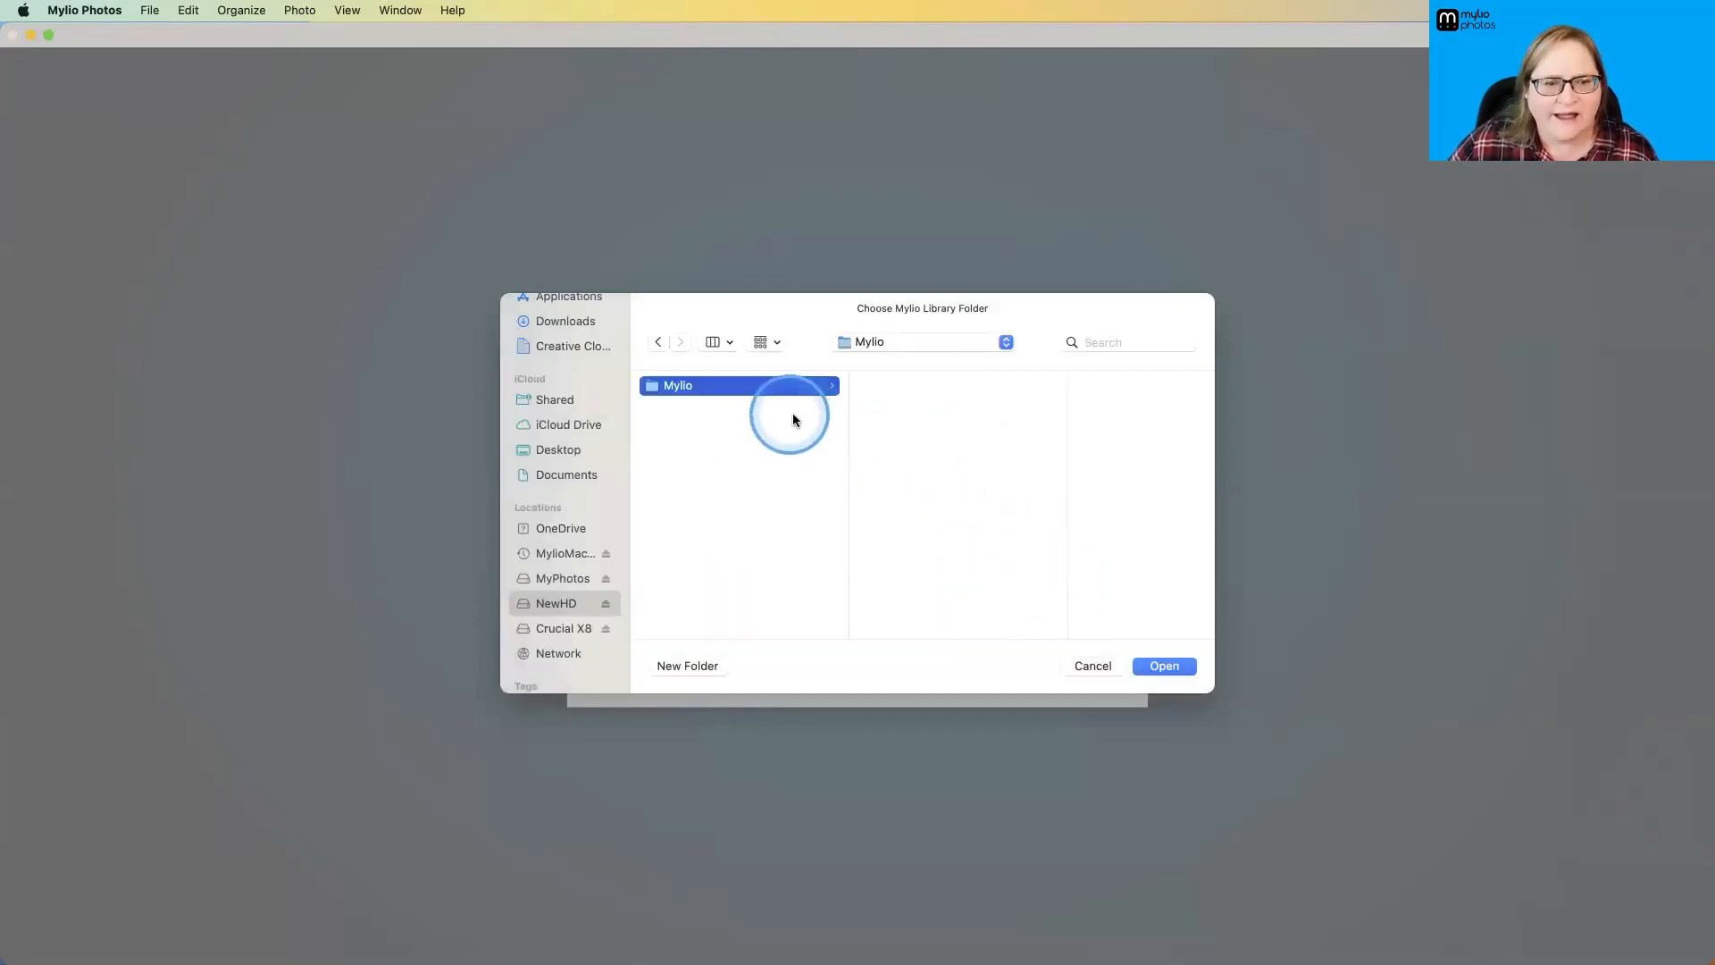
{"action": "left_click", "coordinate": [1159, 663]}
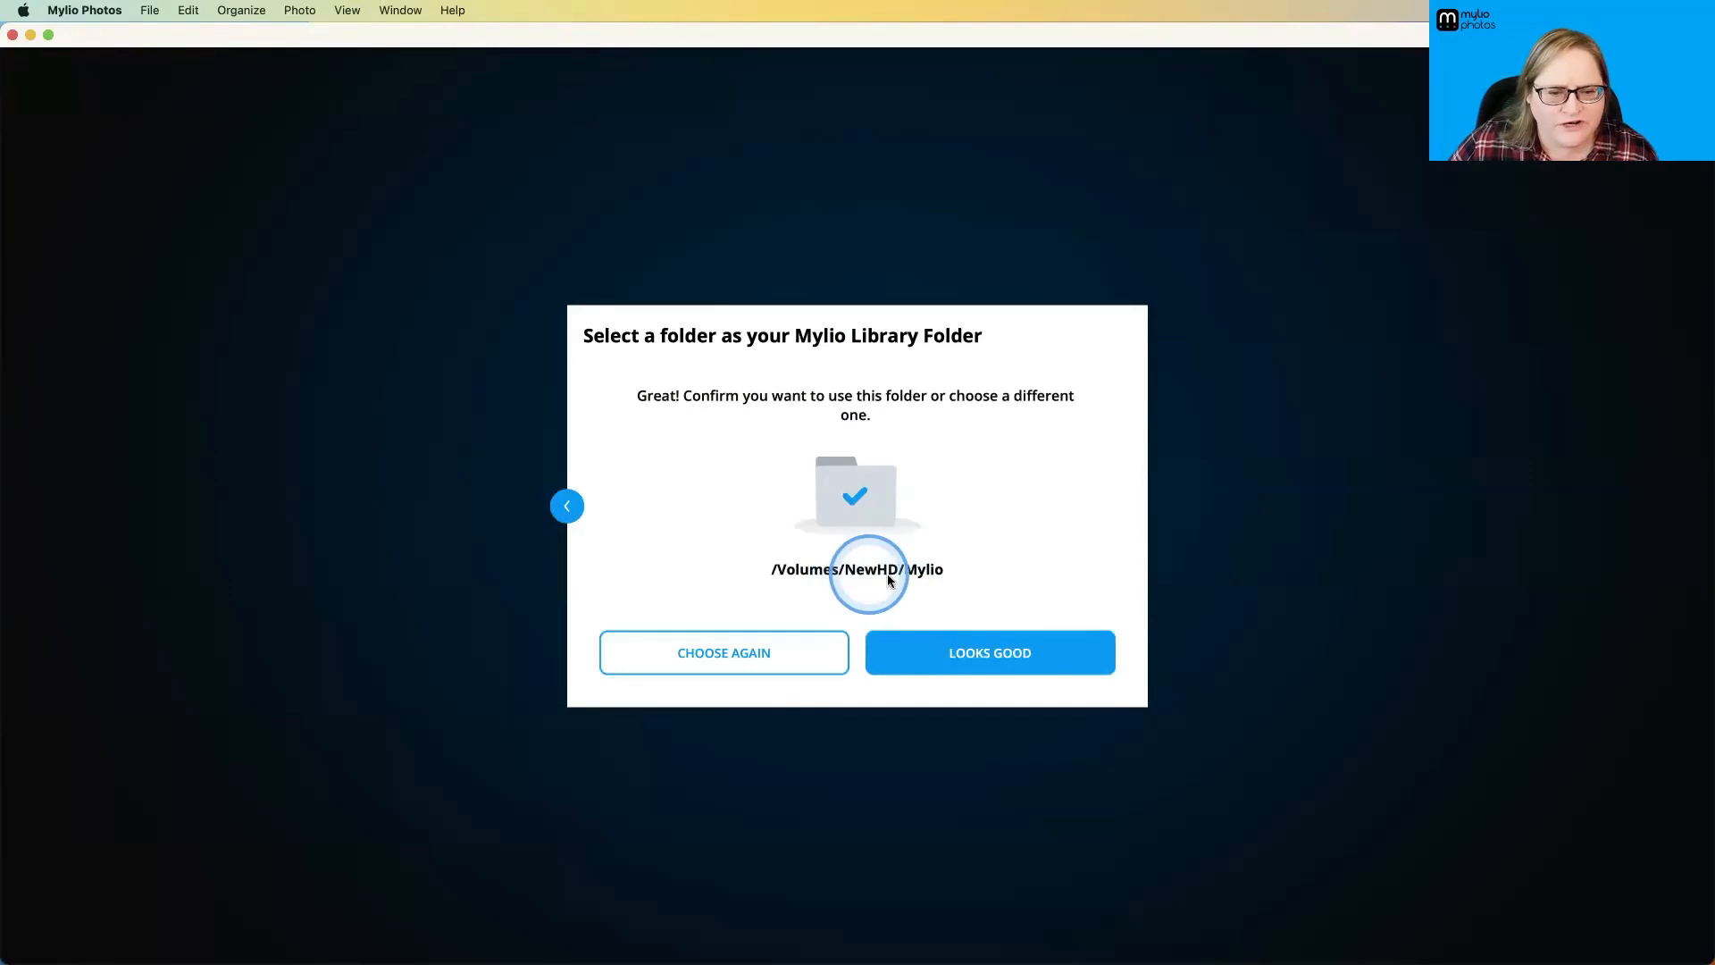
{"action": "left_click", "coordinate": [988, 645]}
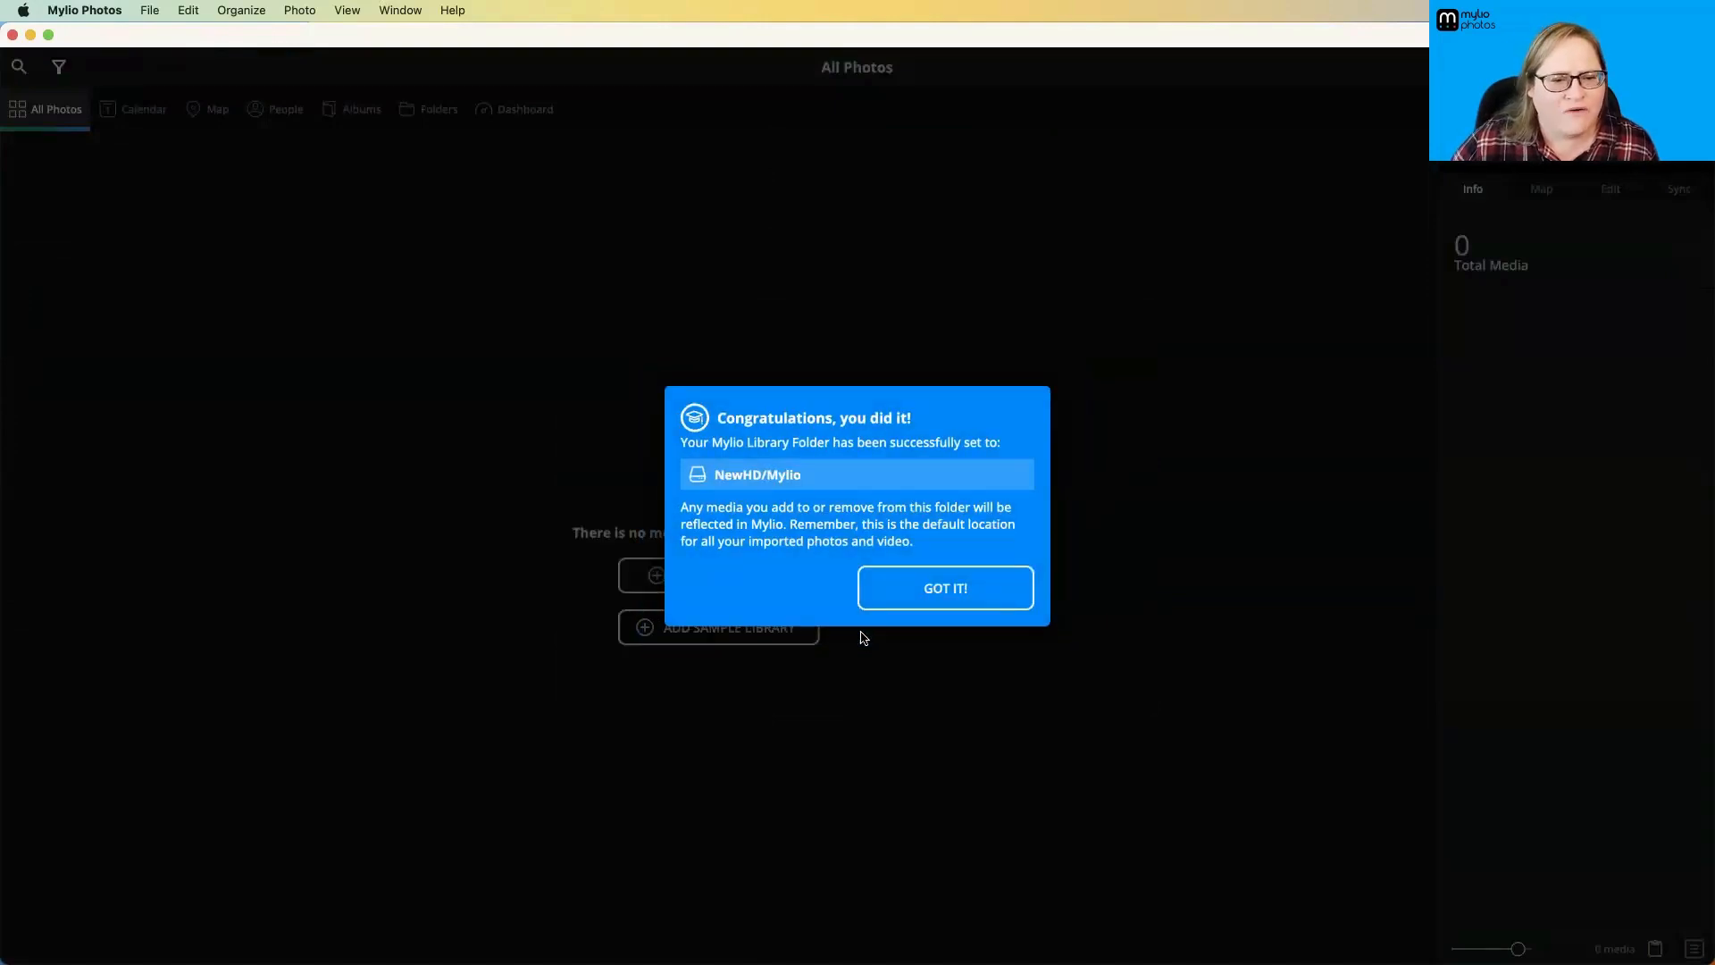
{"action": "left_click", "coordinate": [918, 588]}
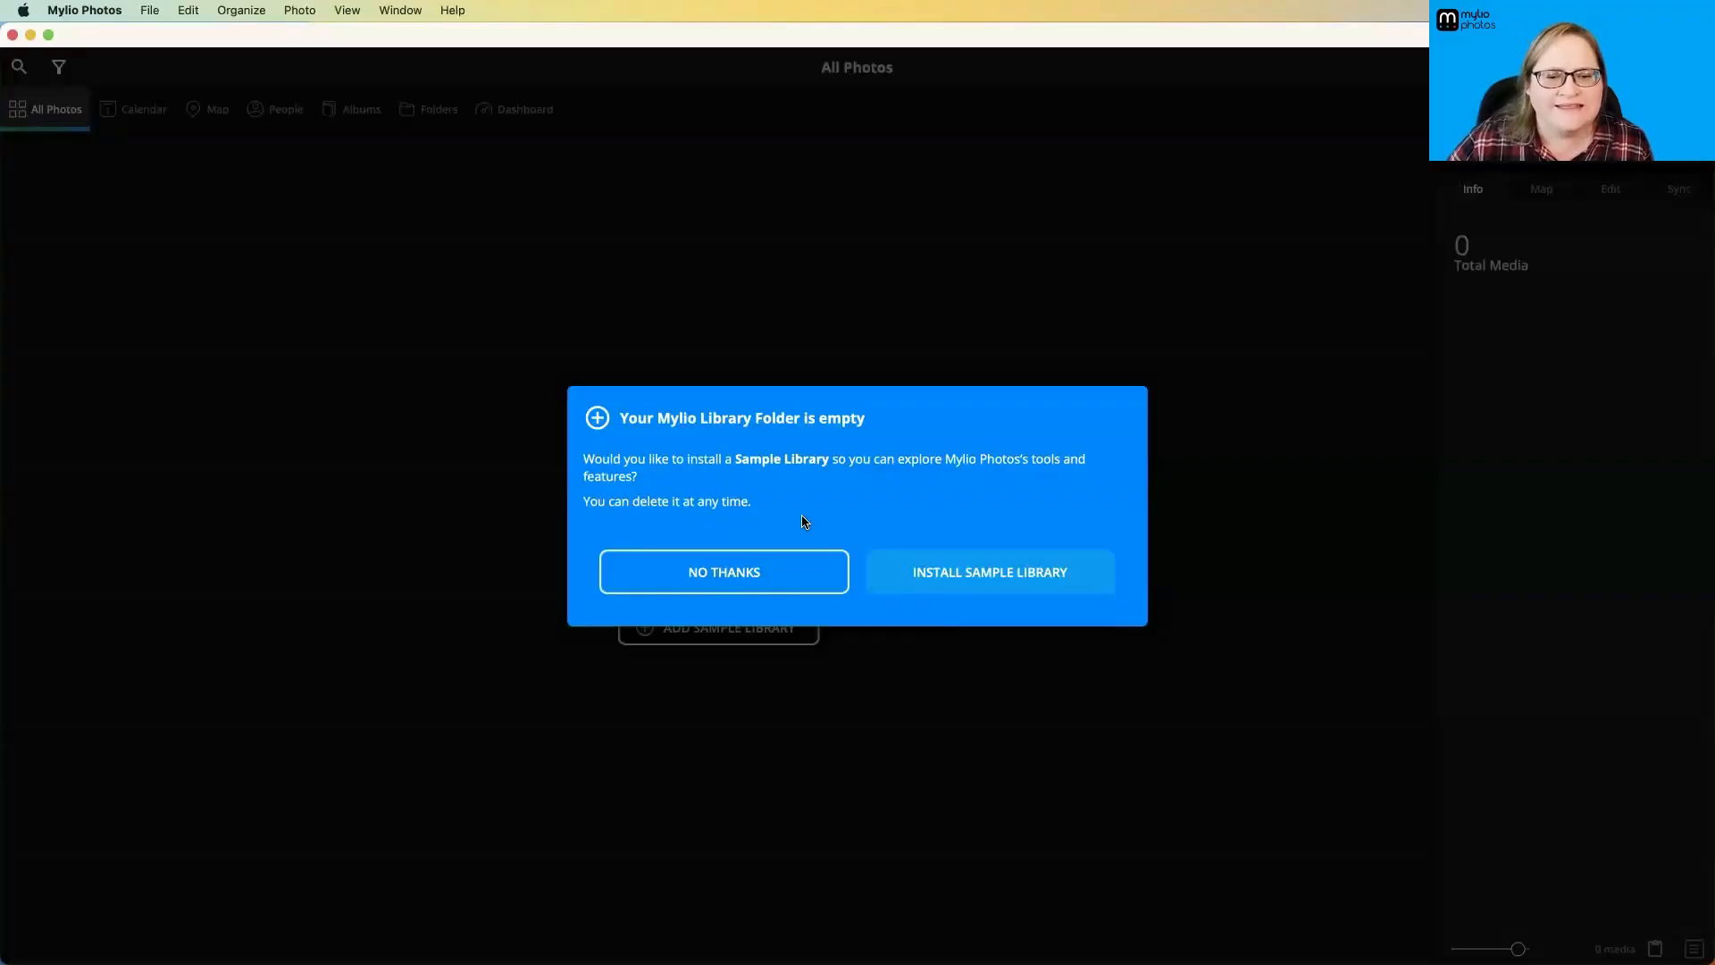
Install the Sample Library and go through the three introductory tips to the end.
{"action": "left_click", "coordinate": [1016, 581]}
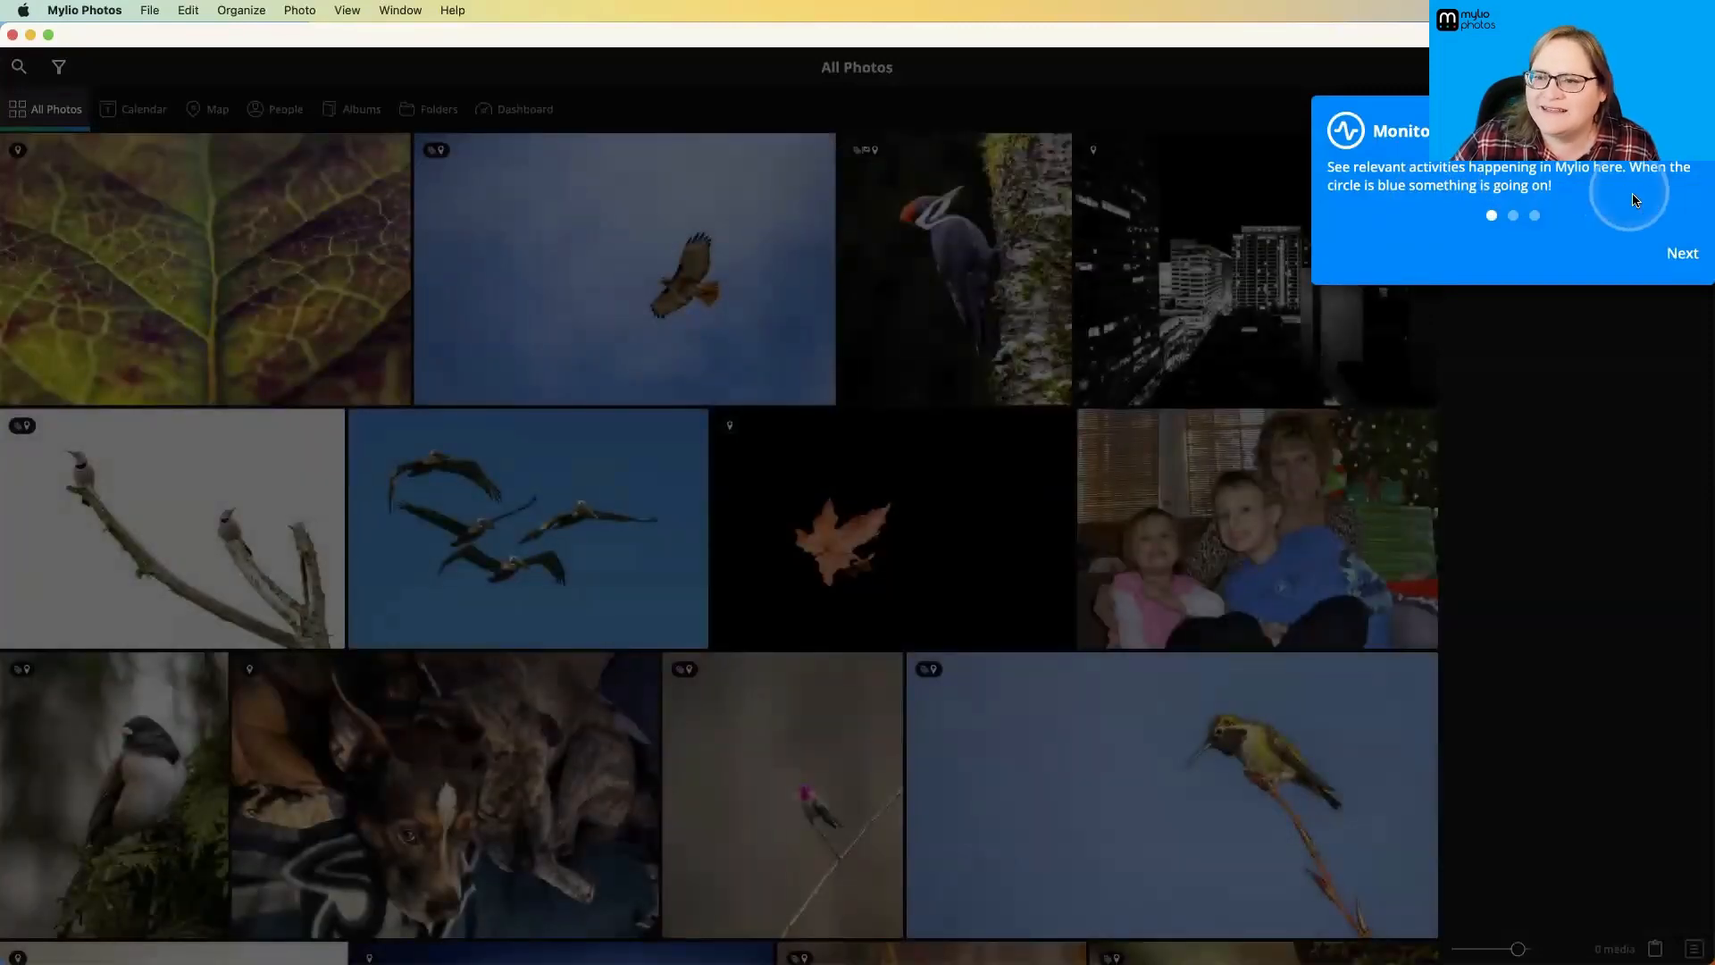
{"action": "left_click", "coordinate": [1679, 256]}
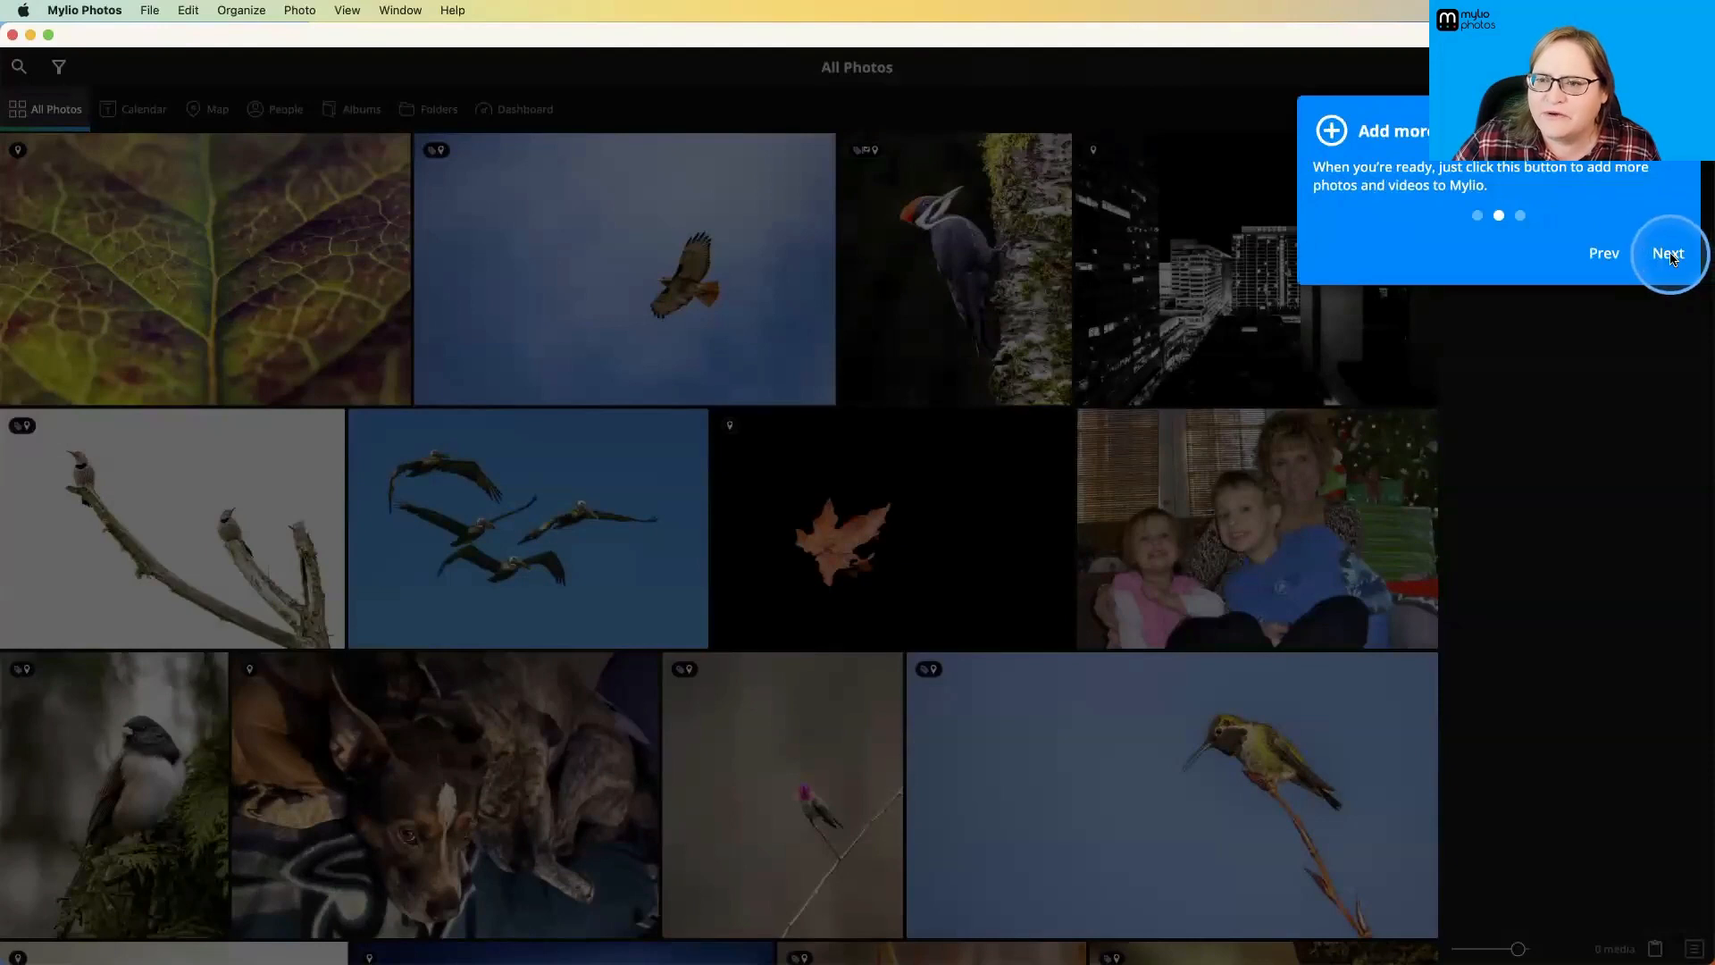
{"action": "left_click", "coordinate": [1679, 256]}
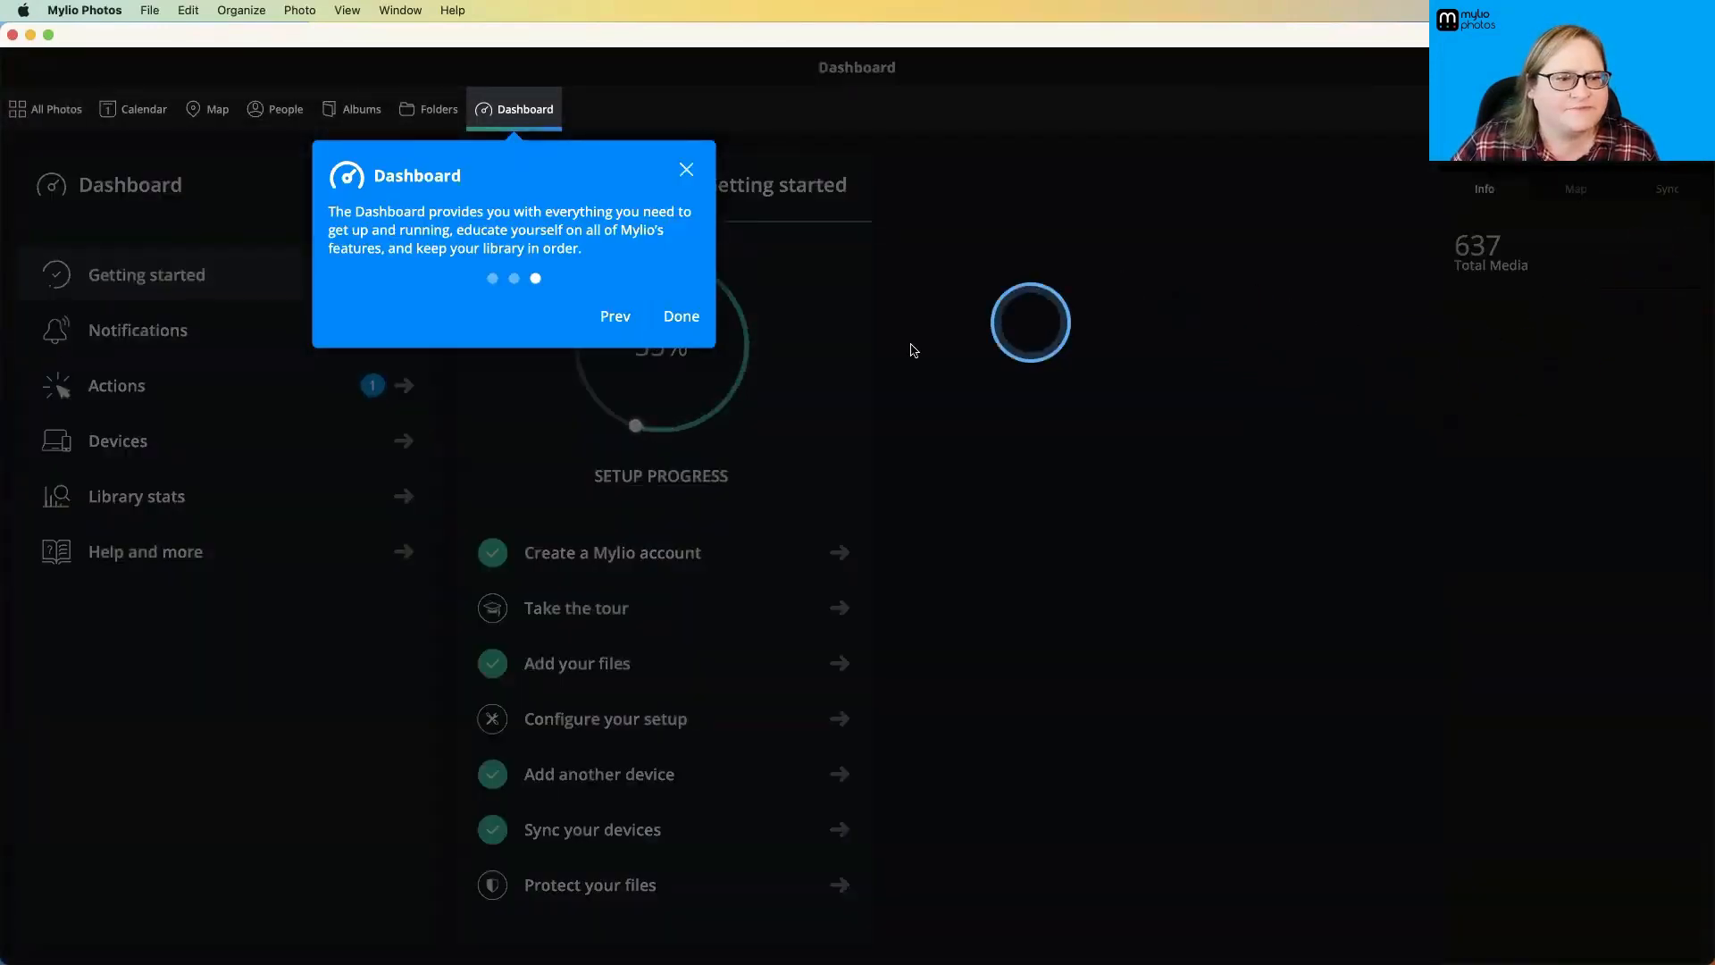
{"action": "left_click", "coordinate": [682, 318]}
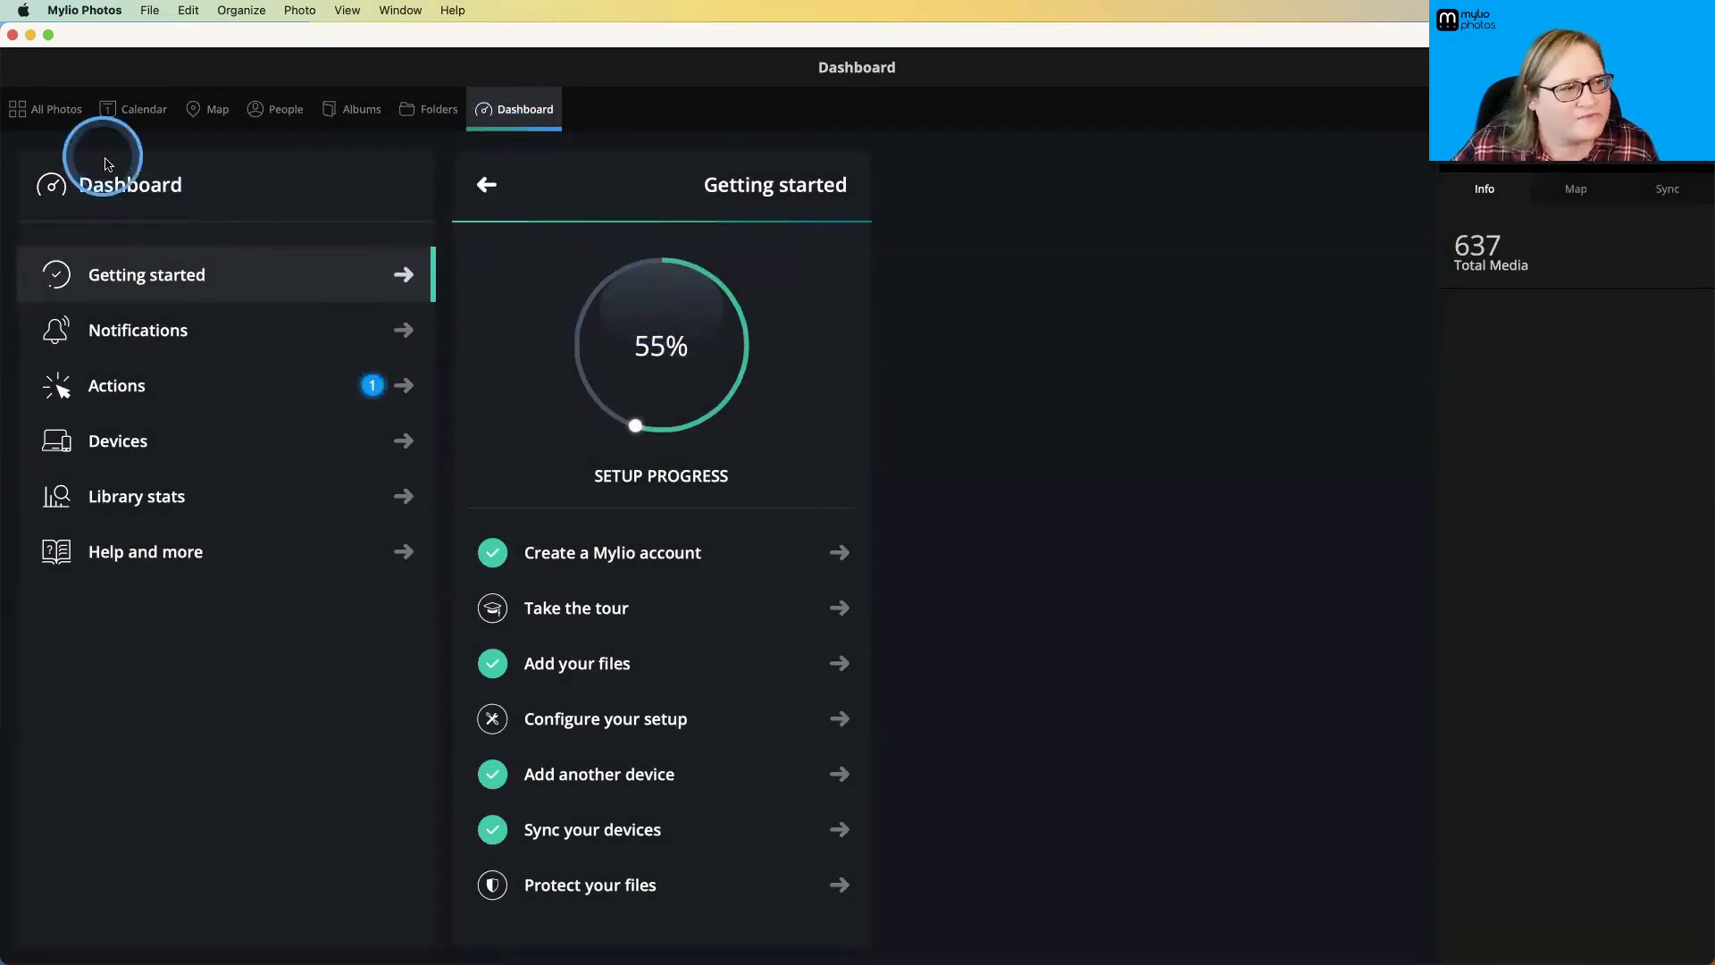
Show all photos and look through the most recent pictures of the sample library.
{"action": "left_click", "coordinate": [63, 107]}
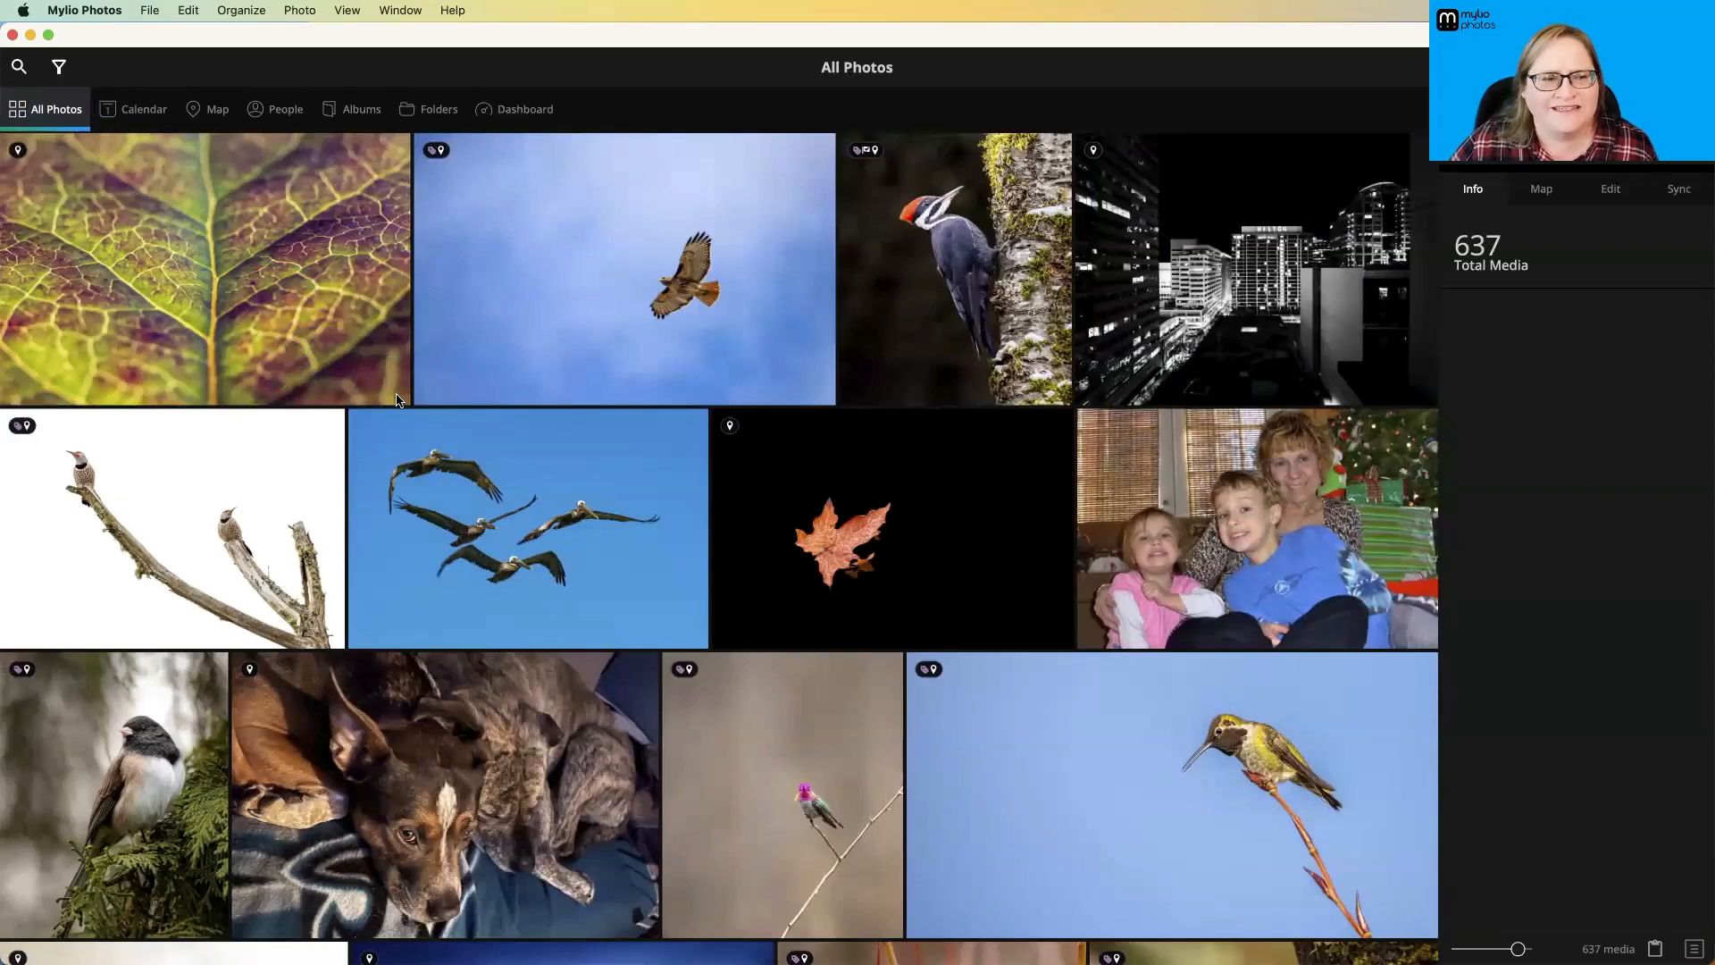
{"action": "scroll", "coordinate": [453, 461], "scroll_direction": "down", "scroll_amount": 6}
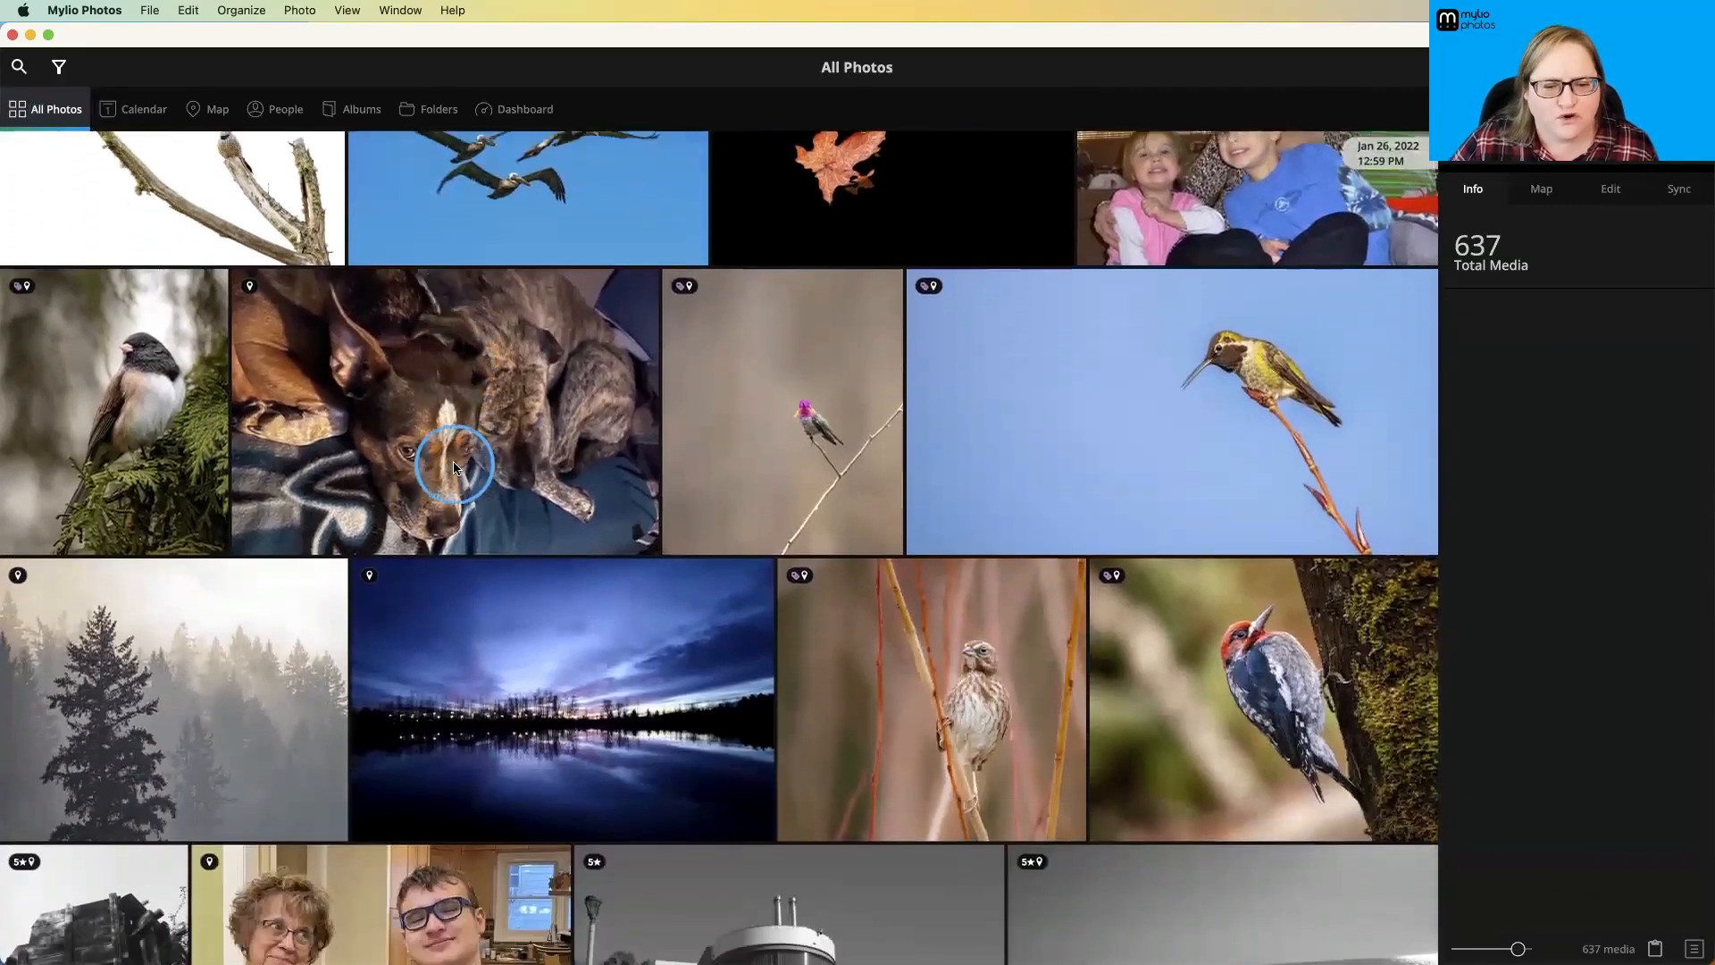
{"action": "scroll", "coordinate": [453, 465], "scroll_direction": "down", "scroll_amount": 2}
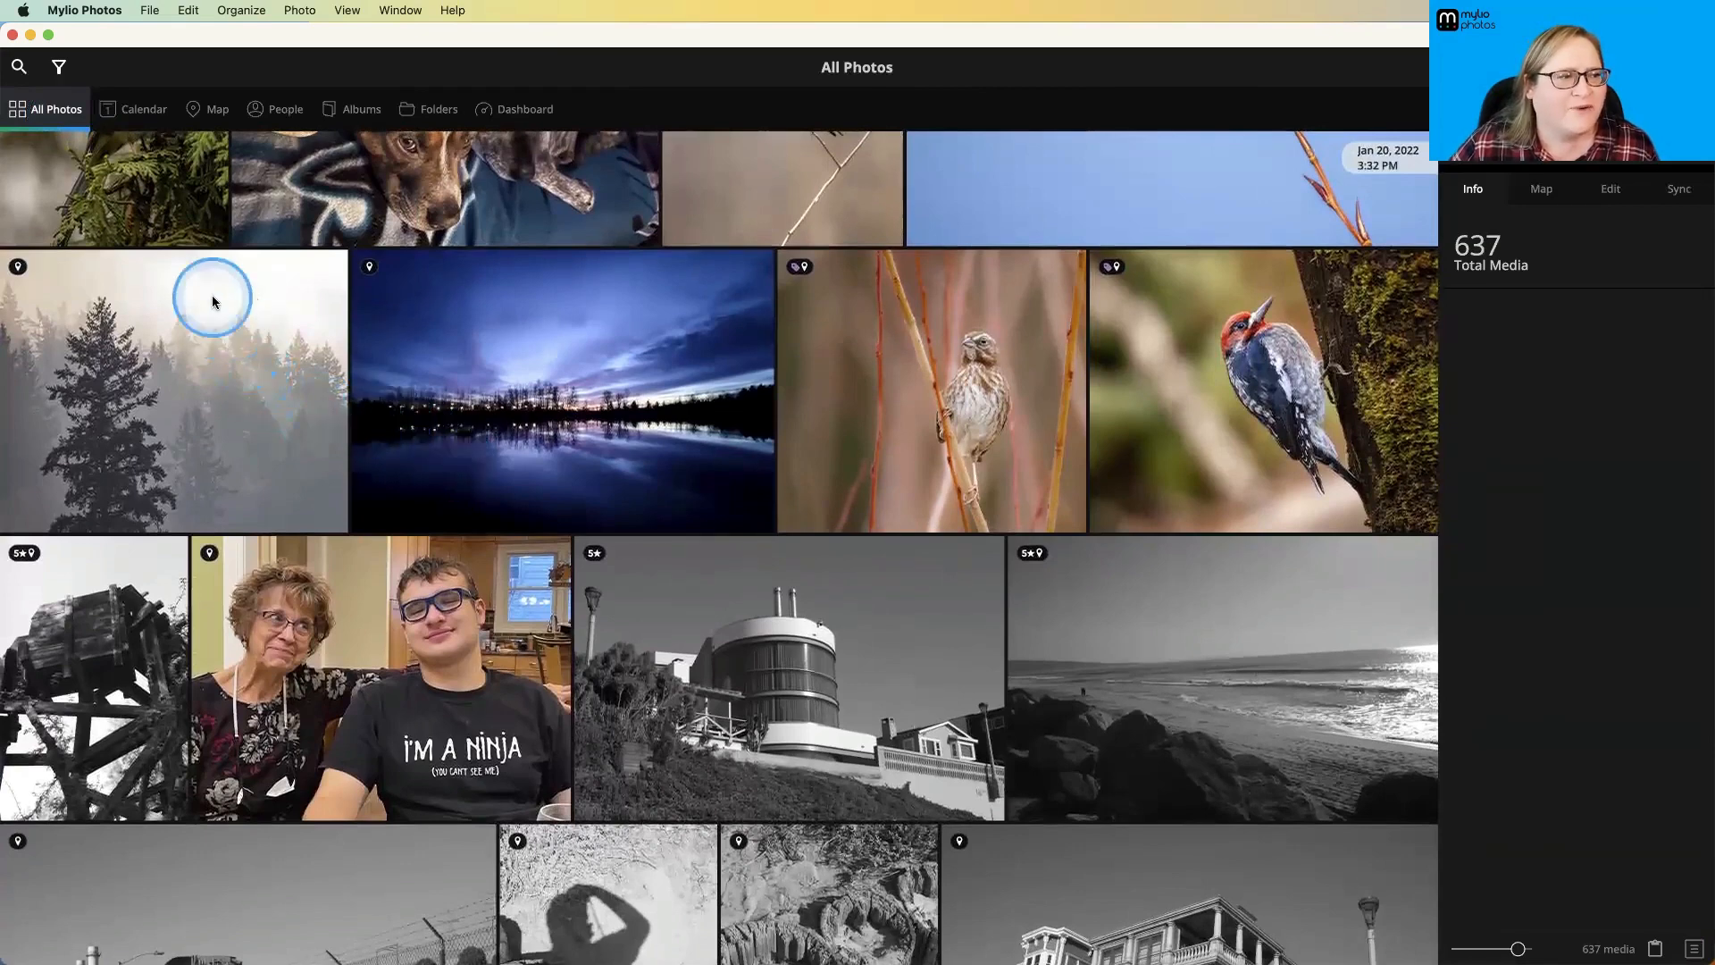
Show the library in the LifeCalendar and look through the years of the 2000s, 2010s and 2020s.
{"action": "left_click", "coordinate": [150, 116]}
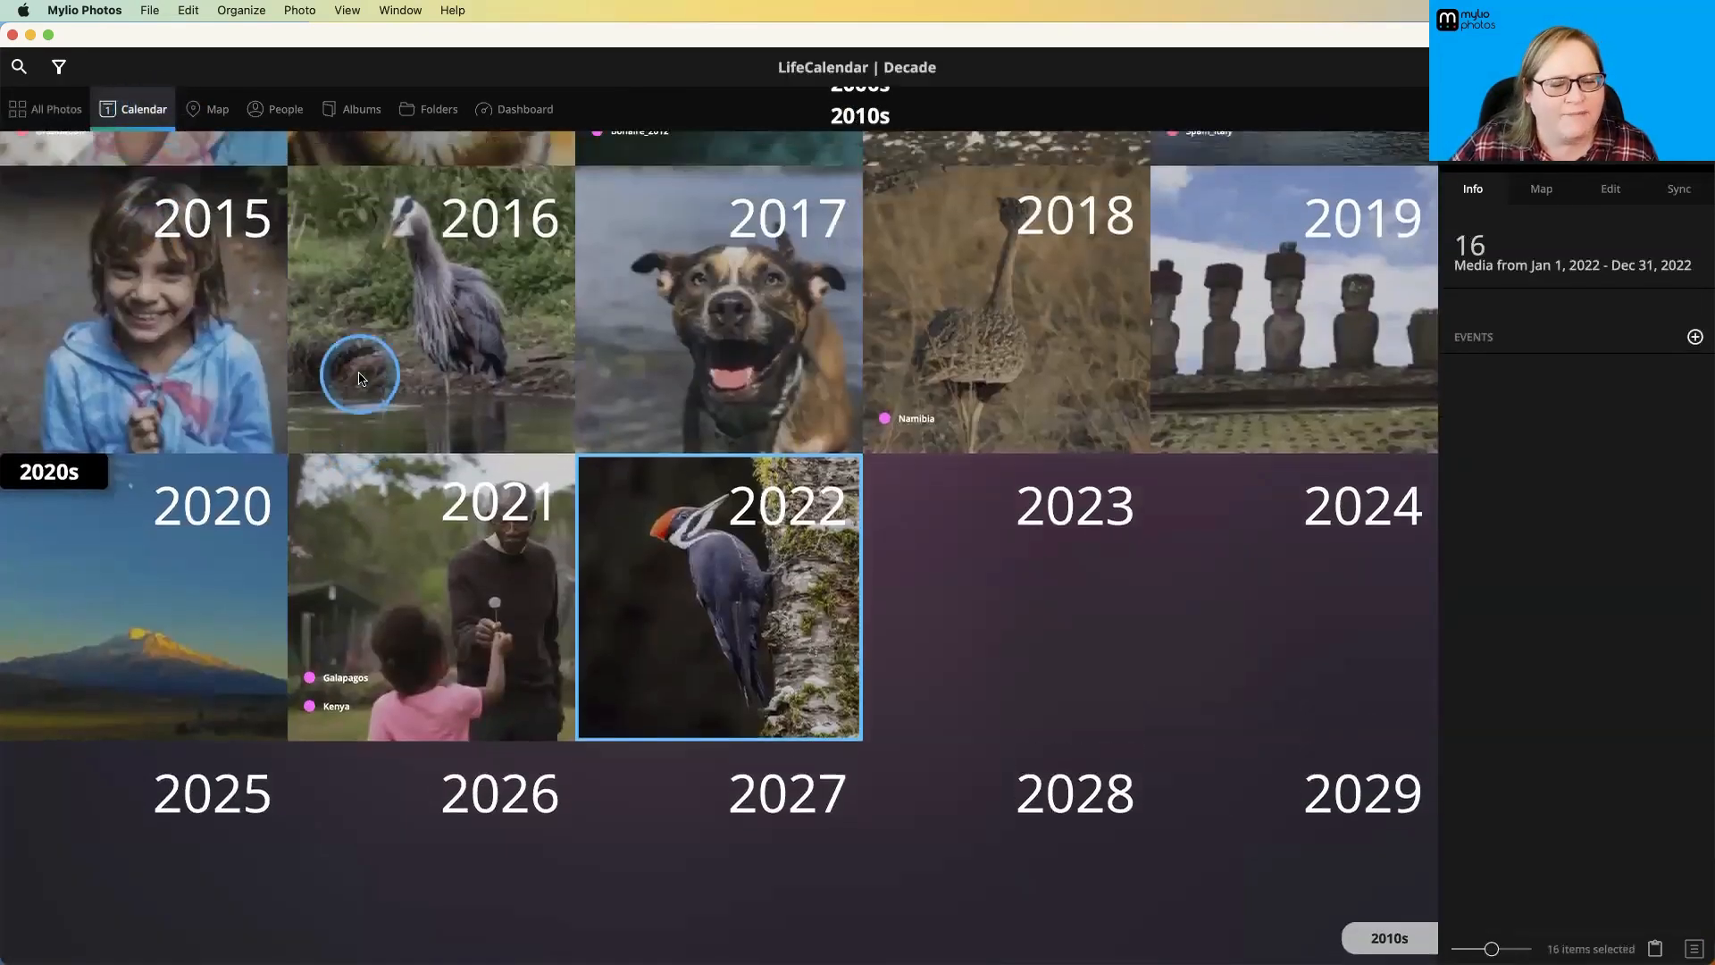
{"action": "scroll", "coordinate": [359, 377], "scroll_direction": "up", "scroll_amount": 5}
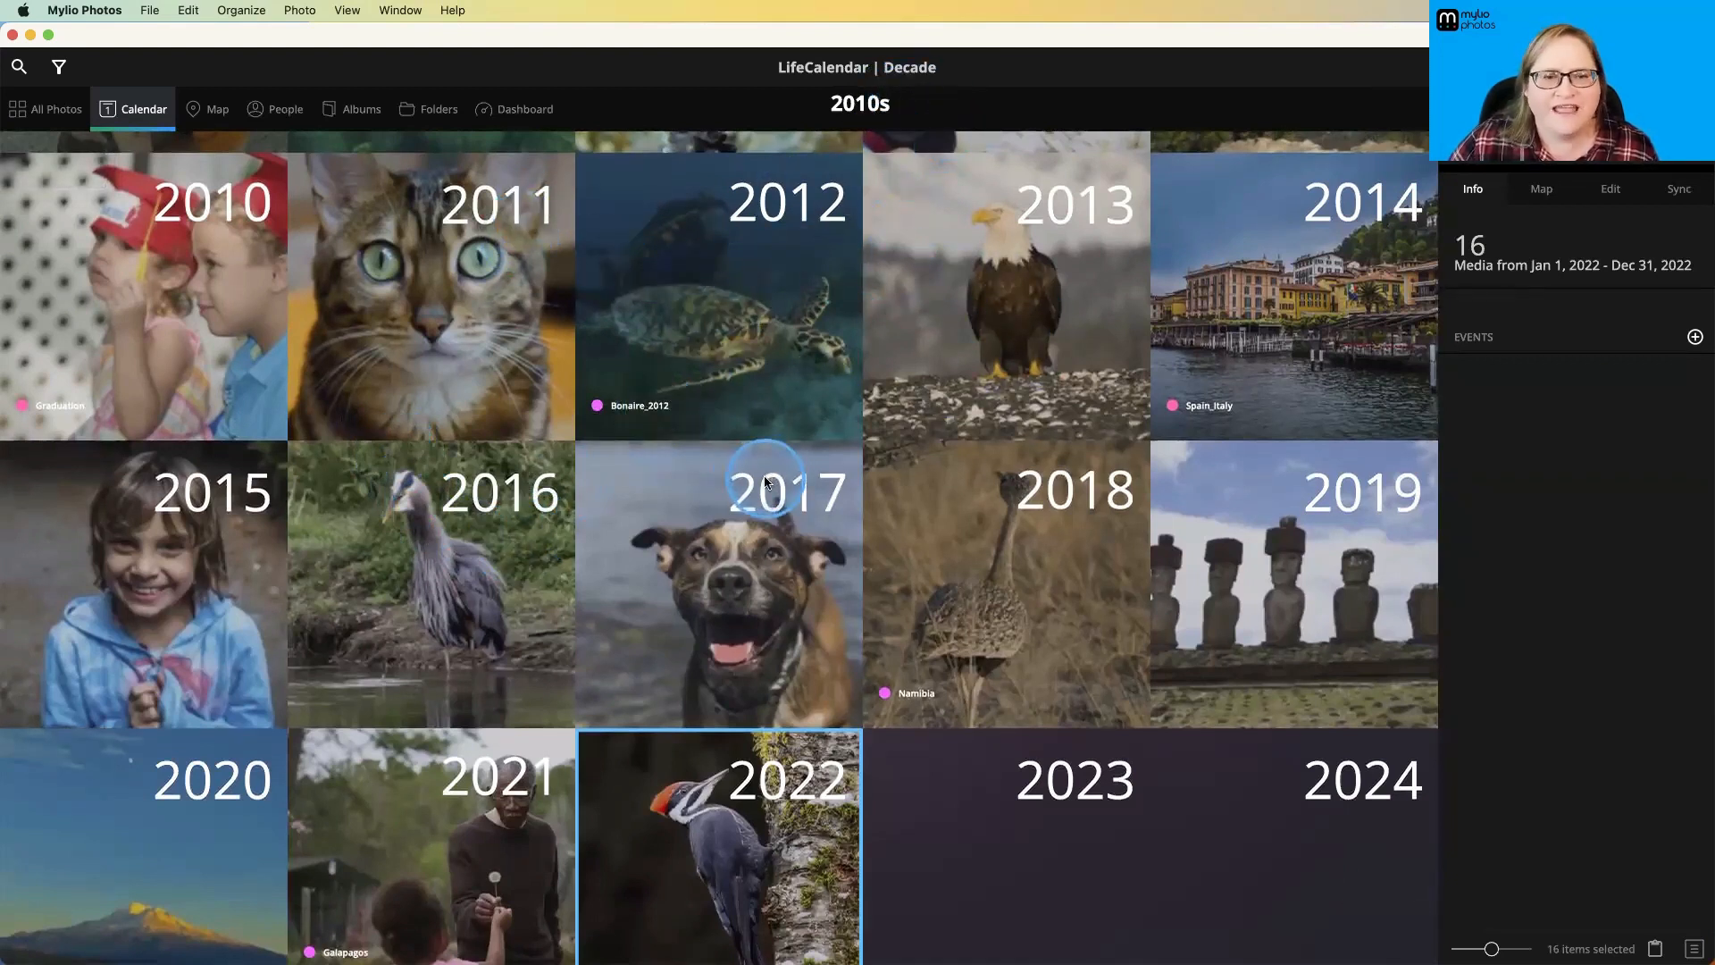
{"action": "scroll", "coordinate": [765, 482], "scroll_direction": "up", "scroll_amount": 3}
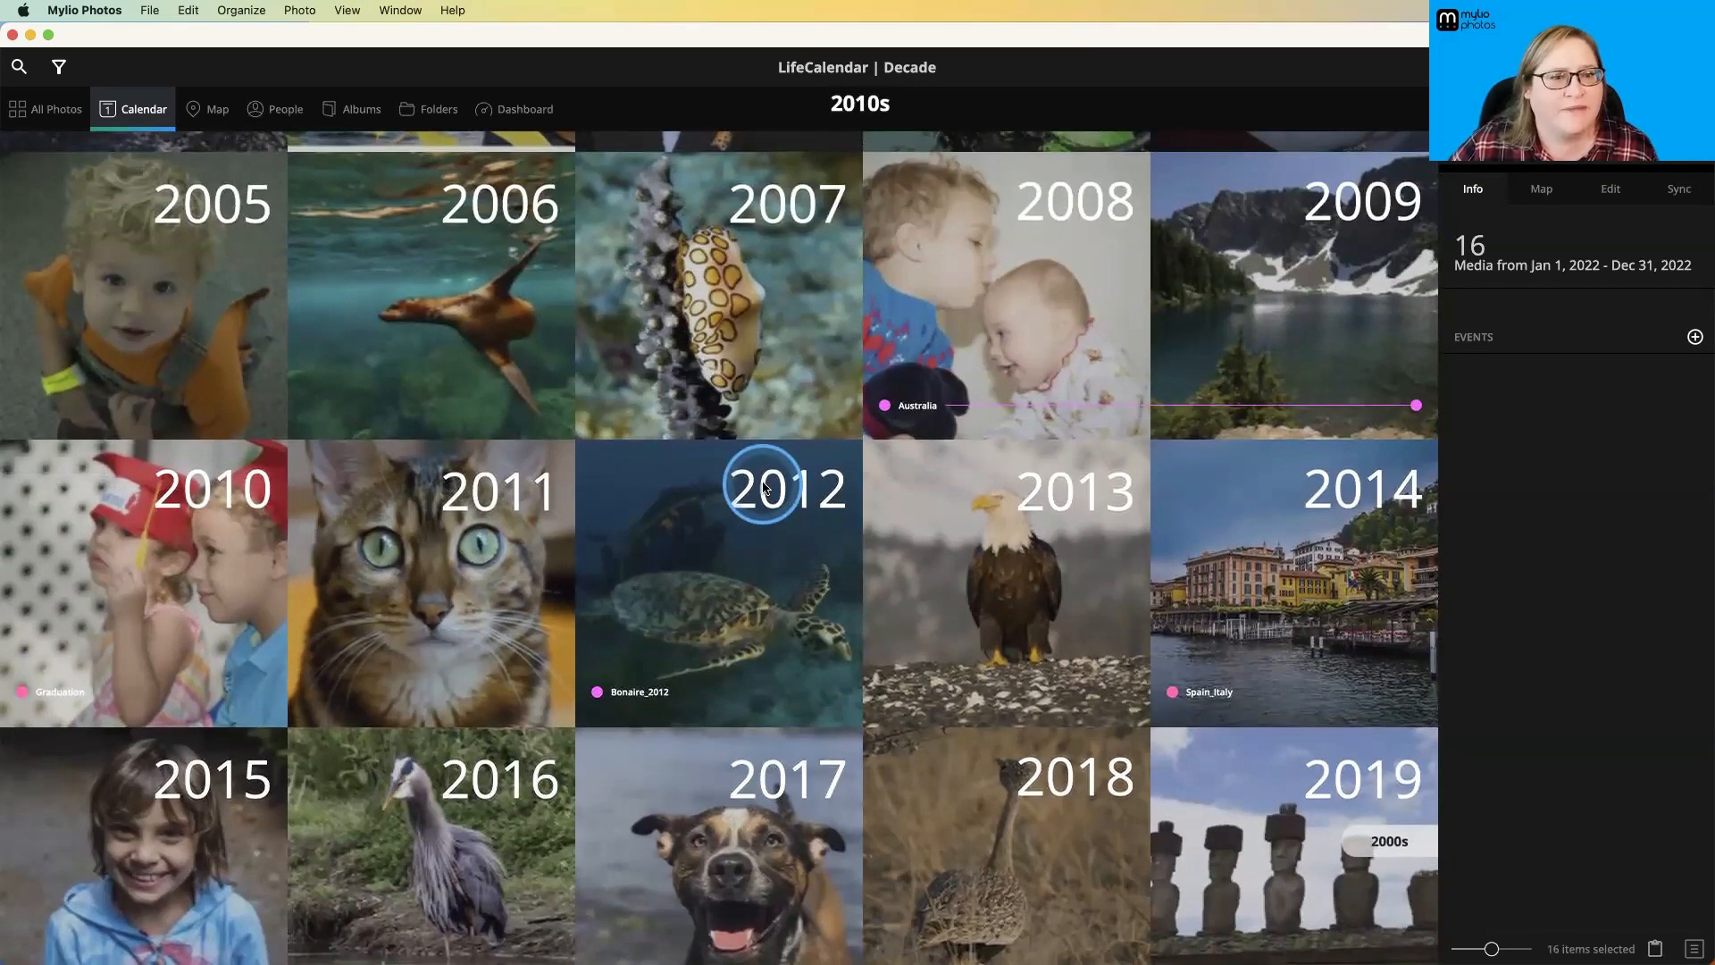
{"action": "scroll", "coordinate": [765, 487], "scroll_direction": "down", "scroll_amount": 3}
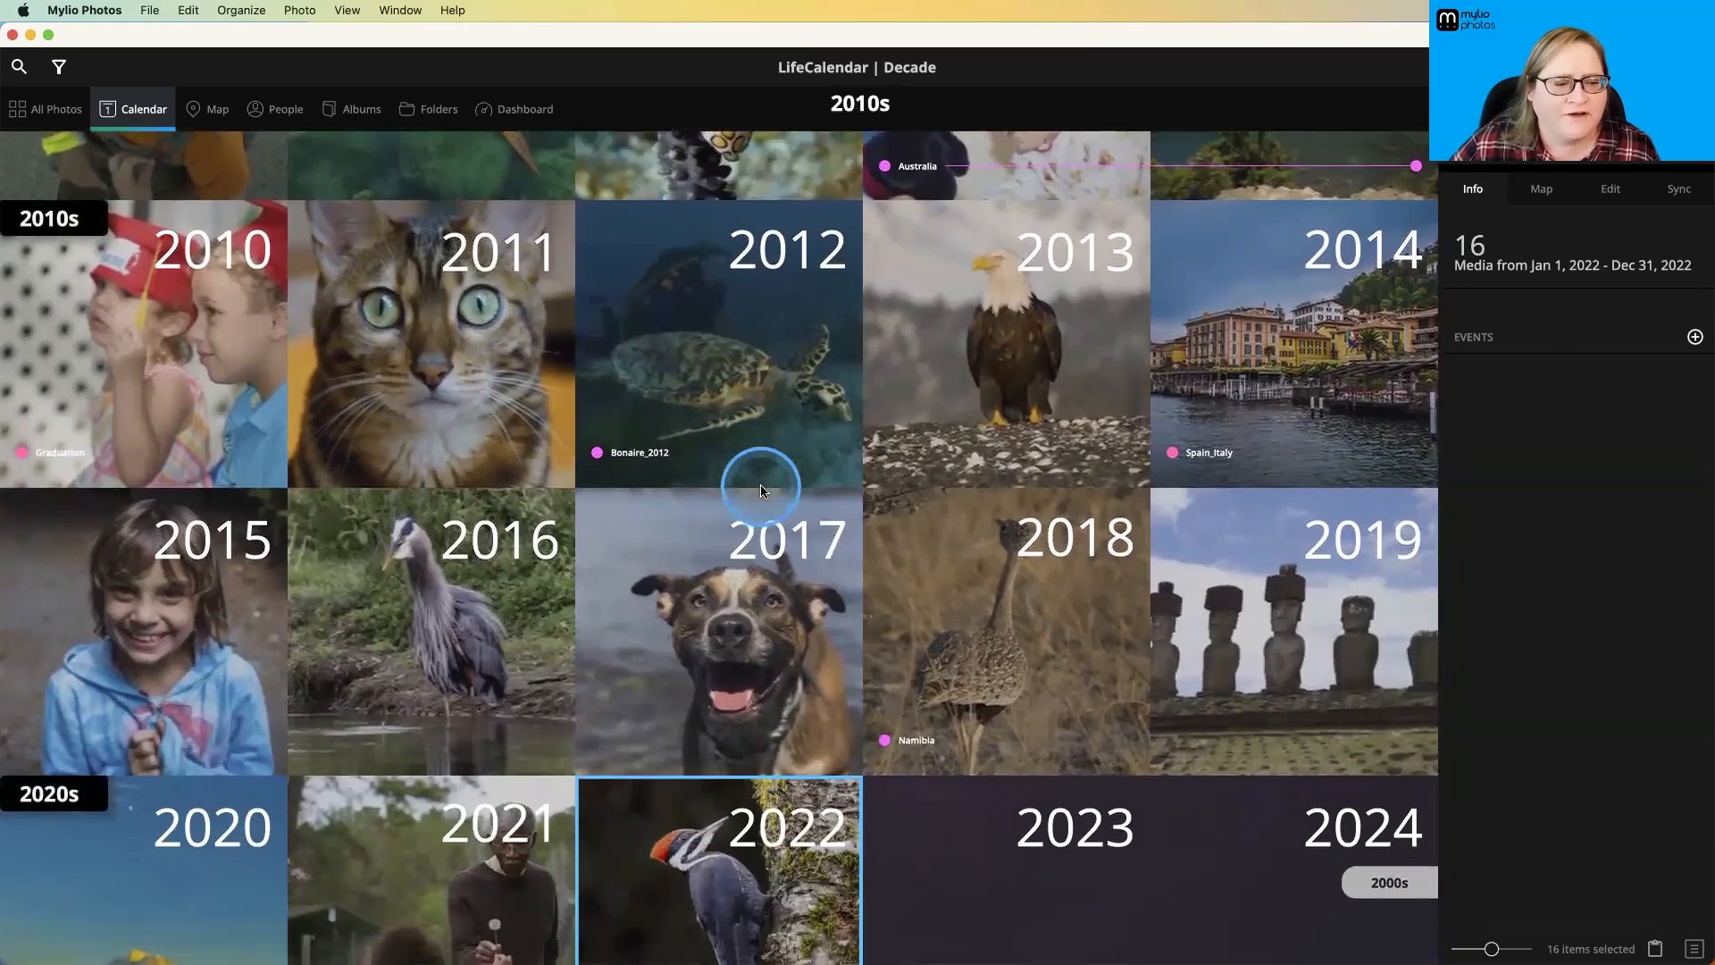
Drill down in the calendar from 2016 to May and view the photos of May 16.
{"action": "left_click", "coordinate": [560, 590]}
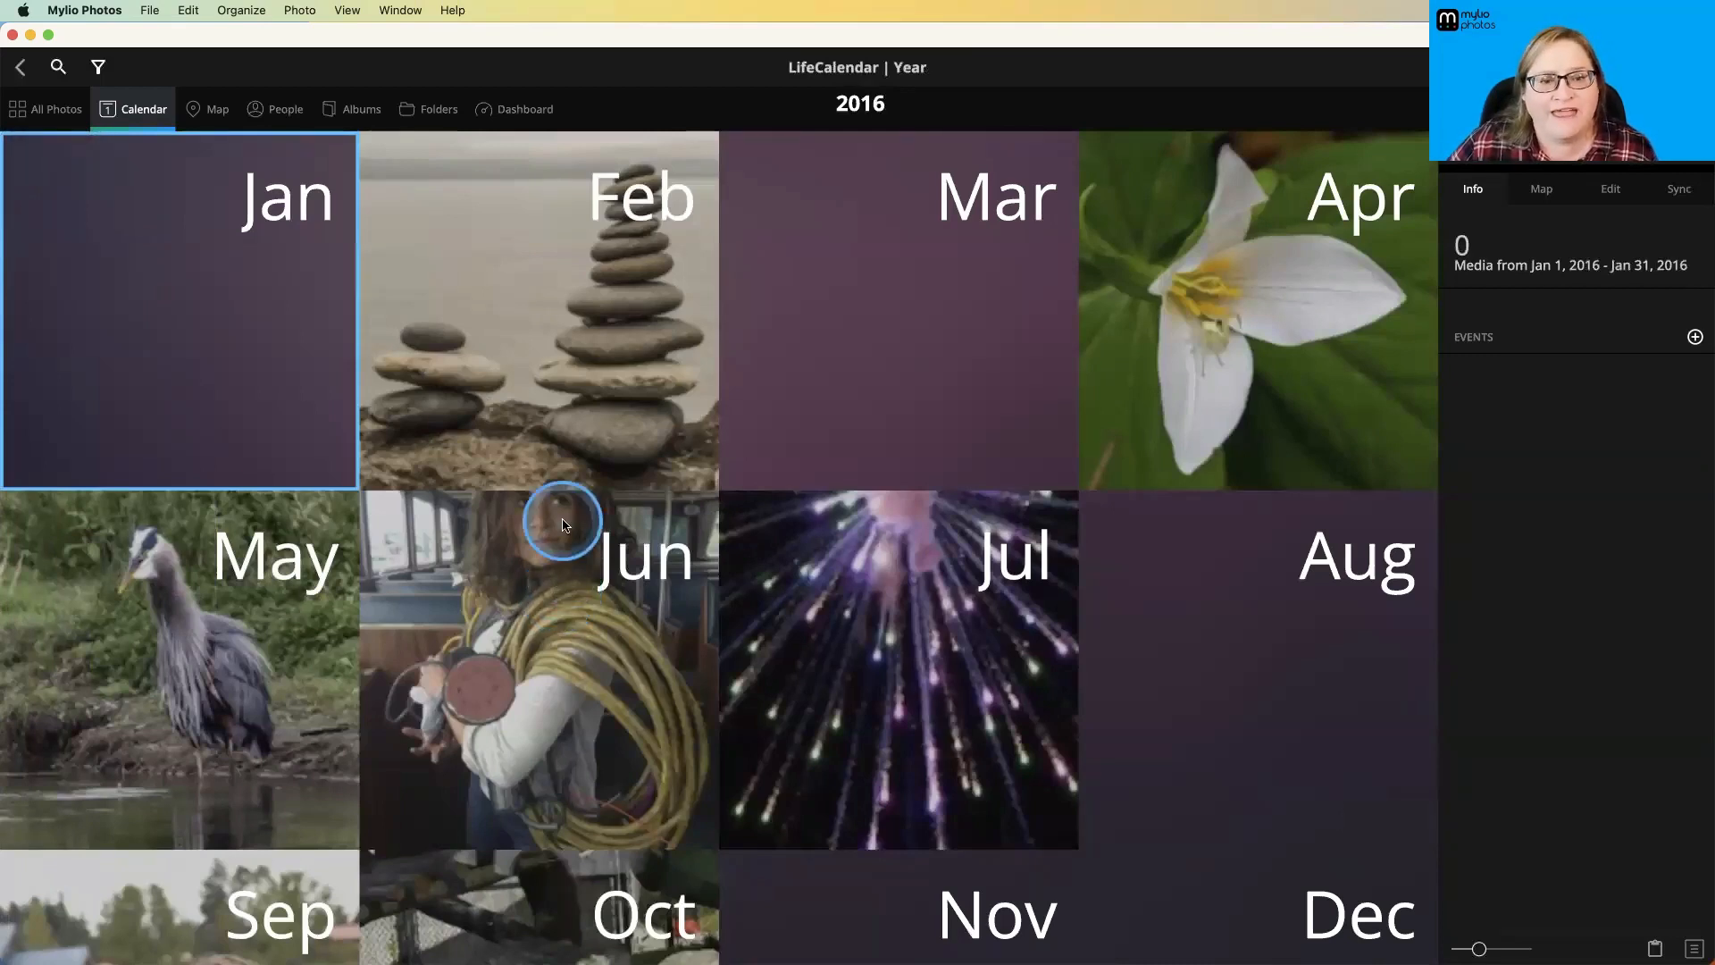
{"action": "scroll", "coordinate": [562, 524], "scroll_direction": "down", "scroll_amount": 3}
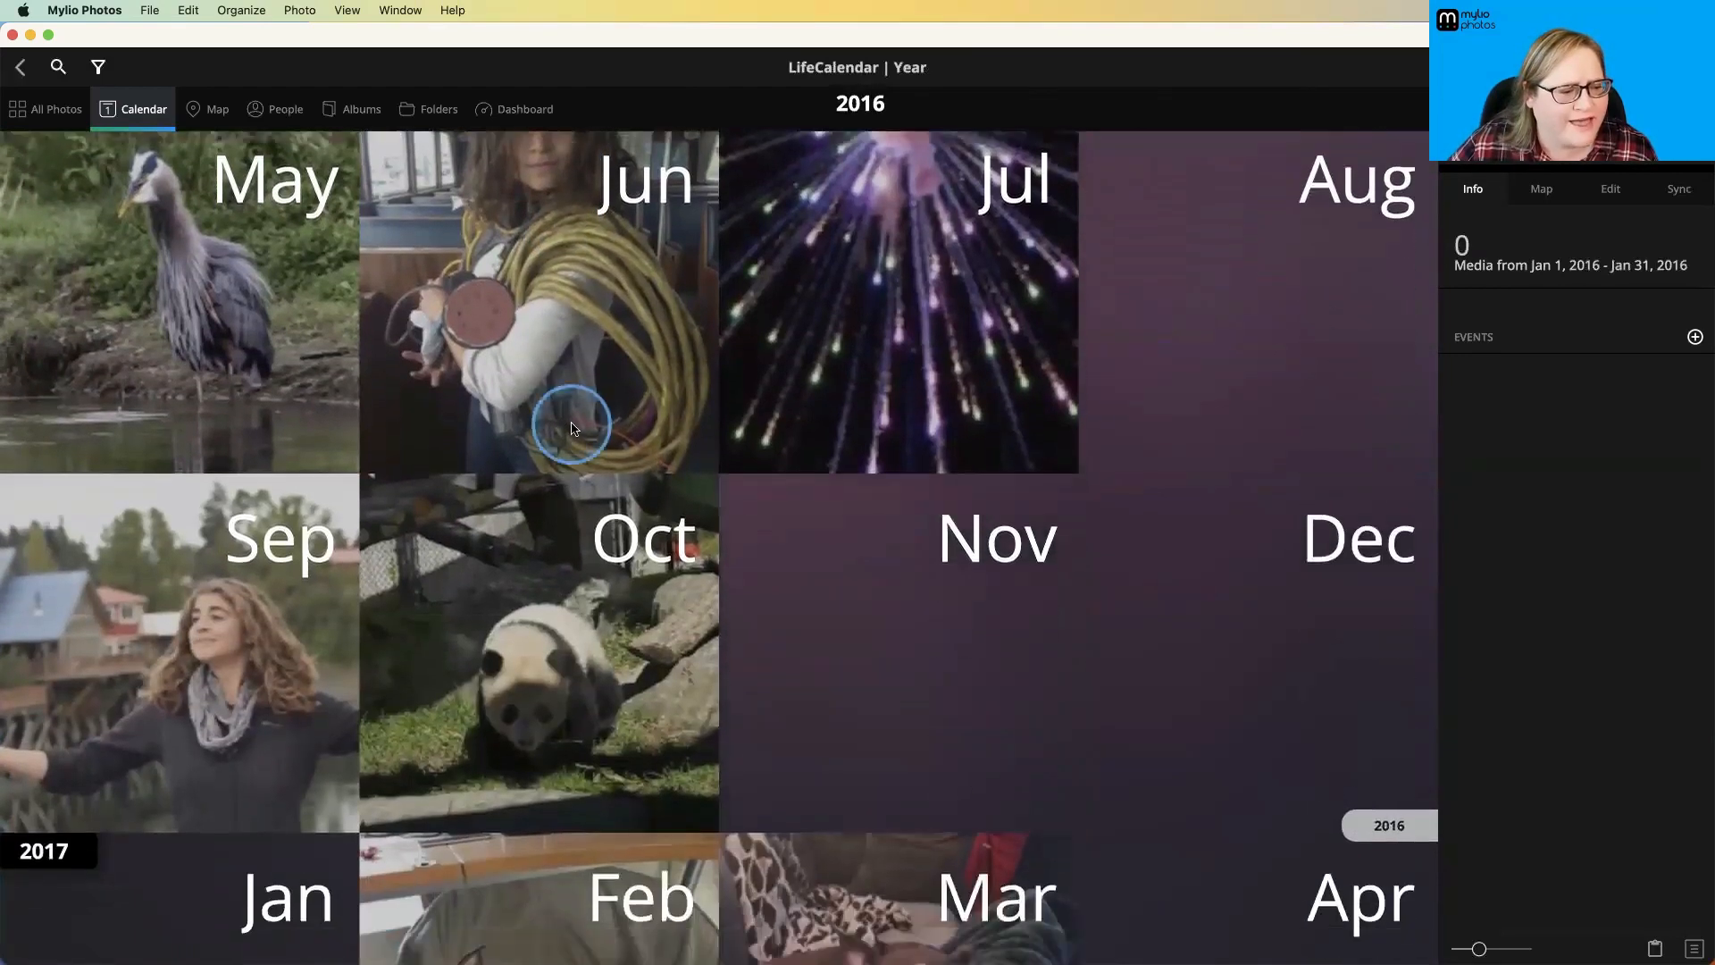
{"action": "left_click", "coordinate": [279, 371]}
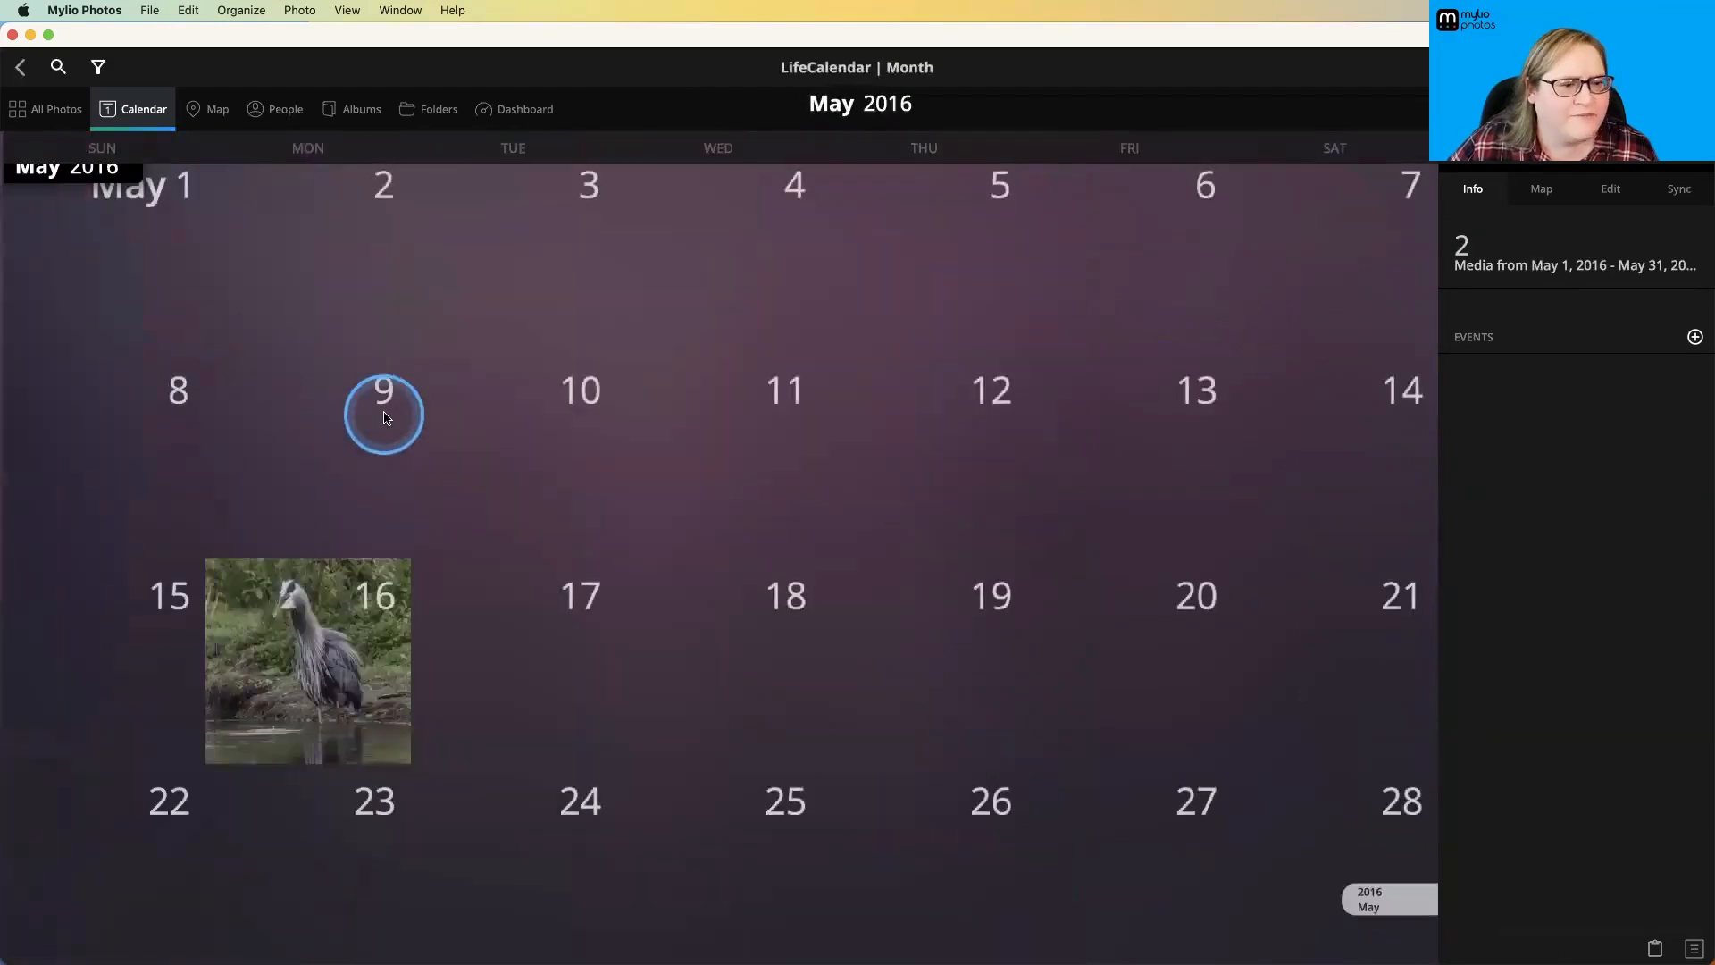
{"action": "left_click", "coordinate": [314, 620]}
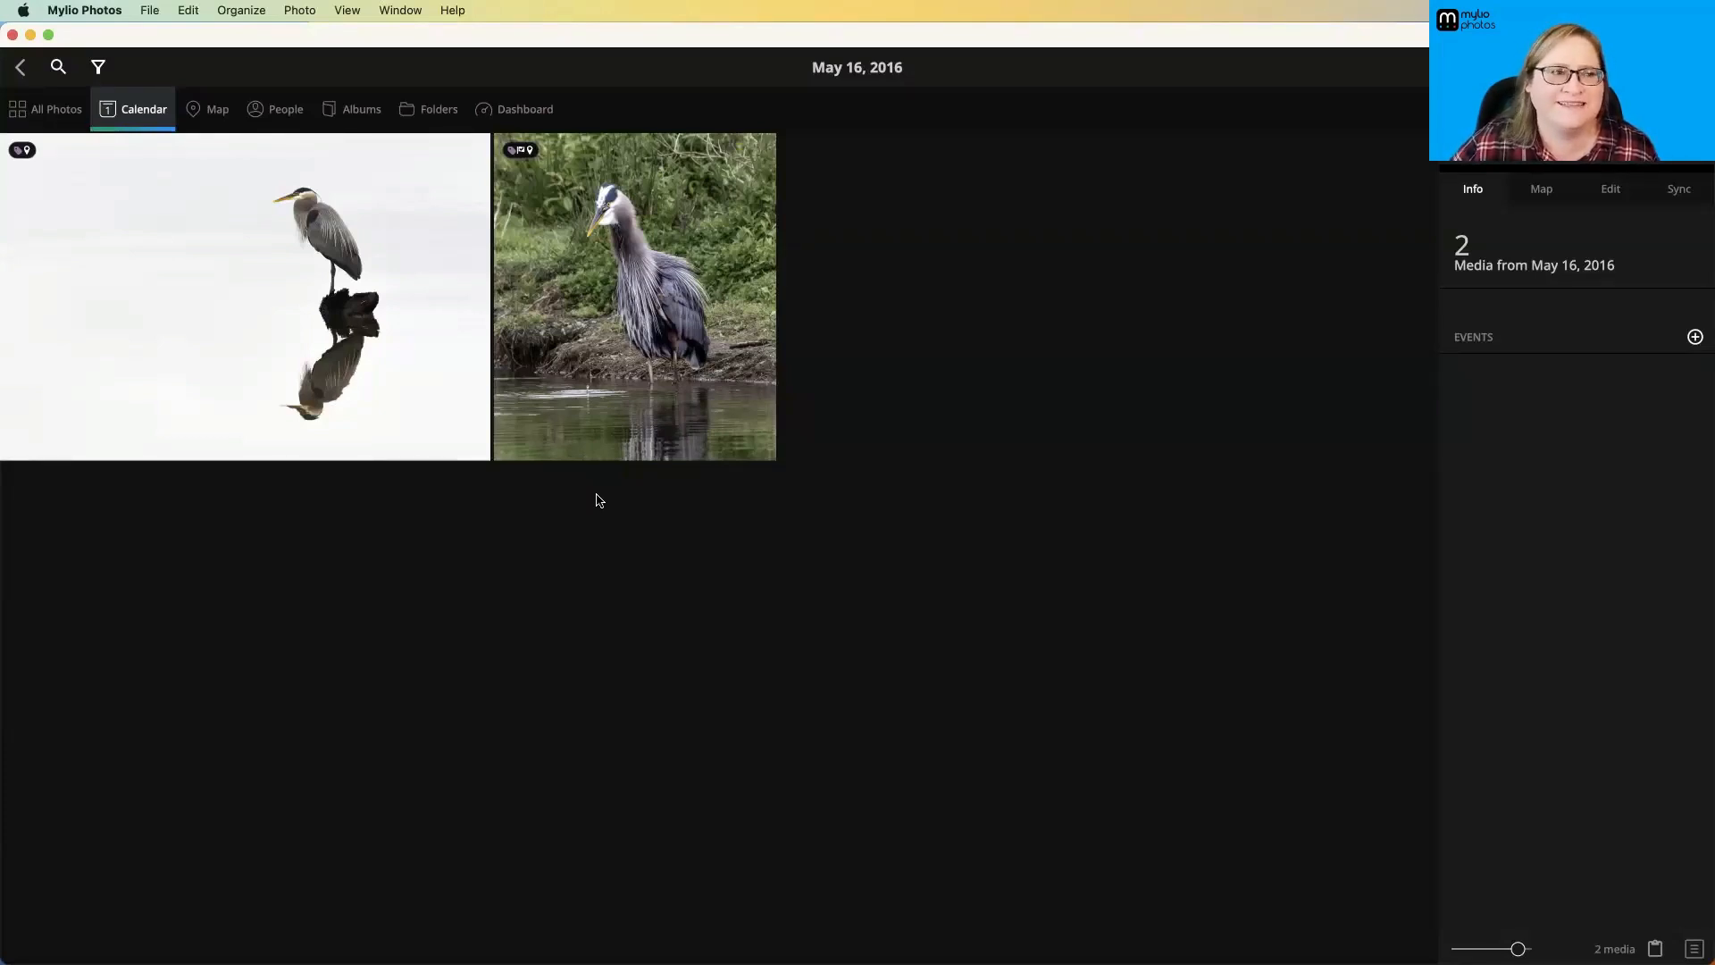
Return to the calendar's decade overview and look back through the earlier years.
{"action": "left_click", "coordinate": [601, 504]}
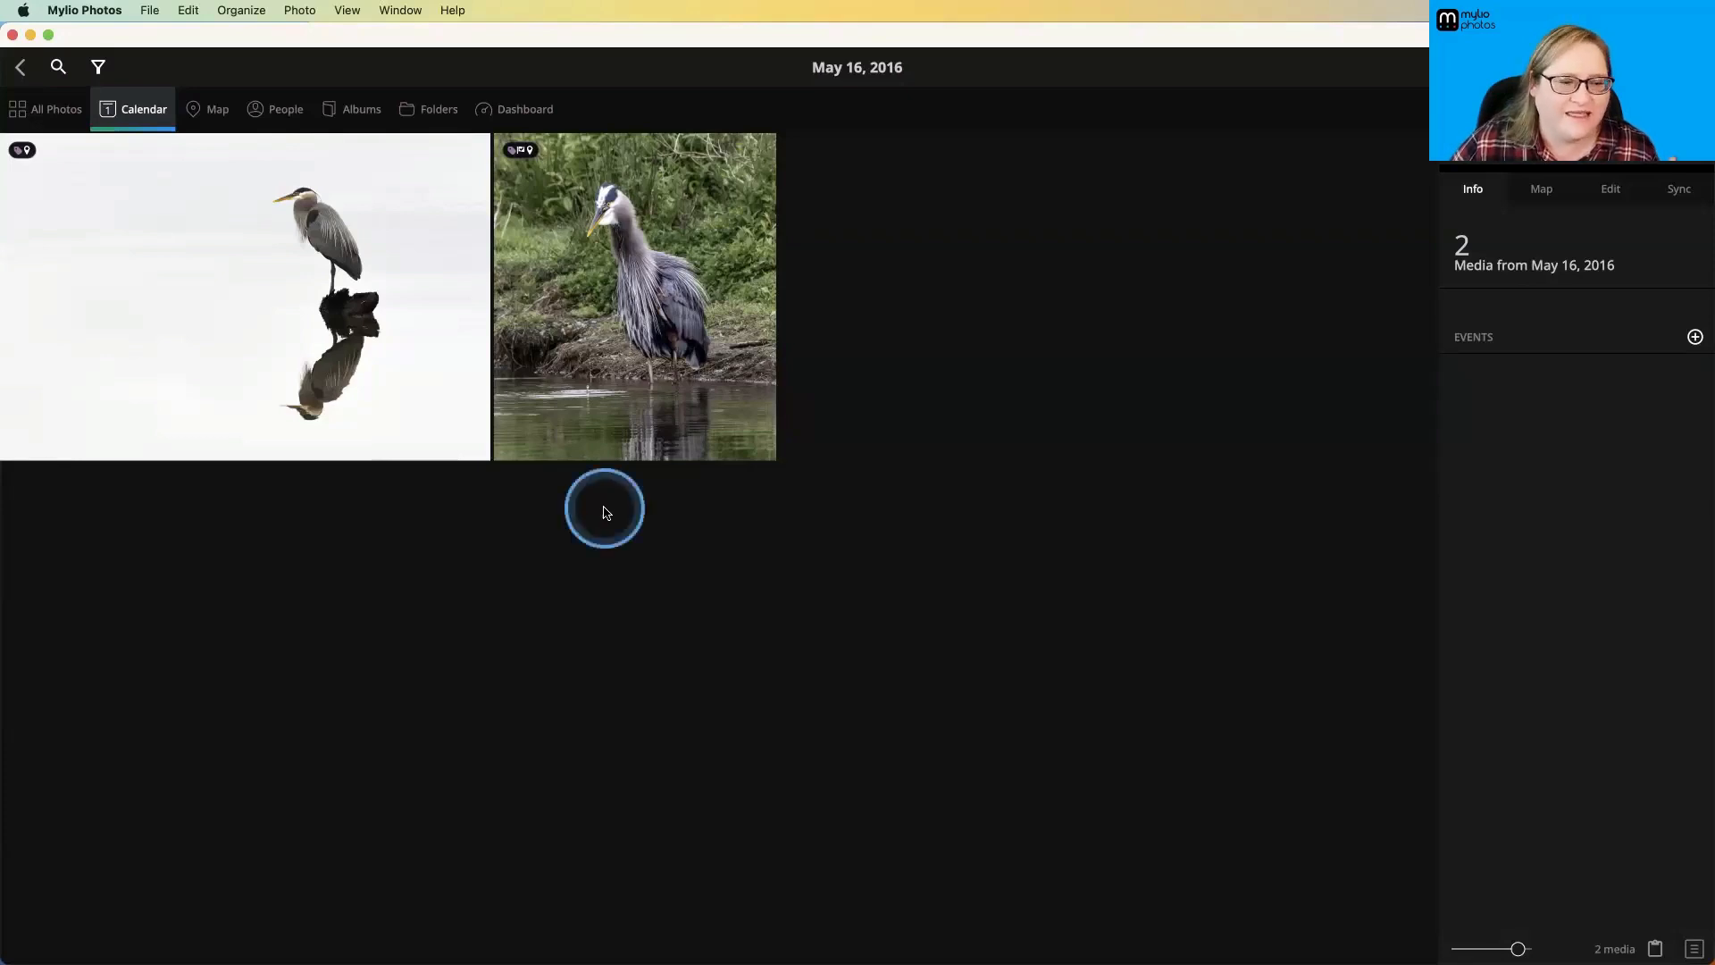
{"action": "left_click", "coordinate": [404, 382]}
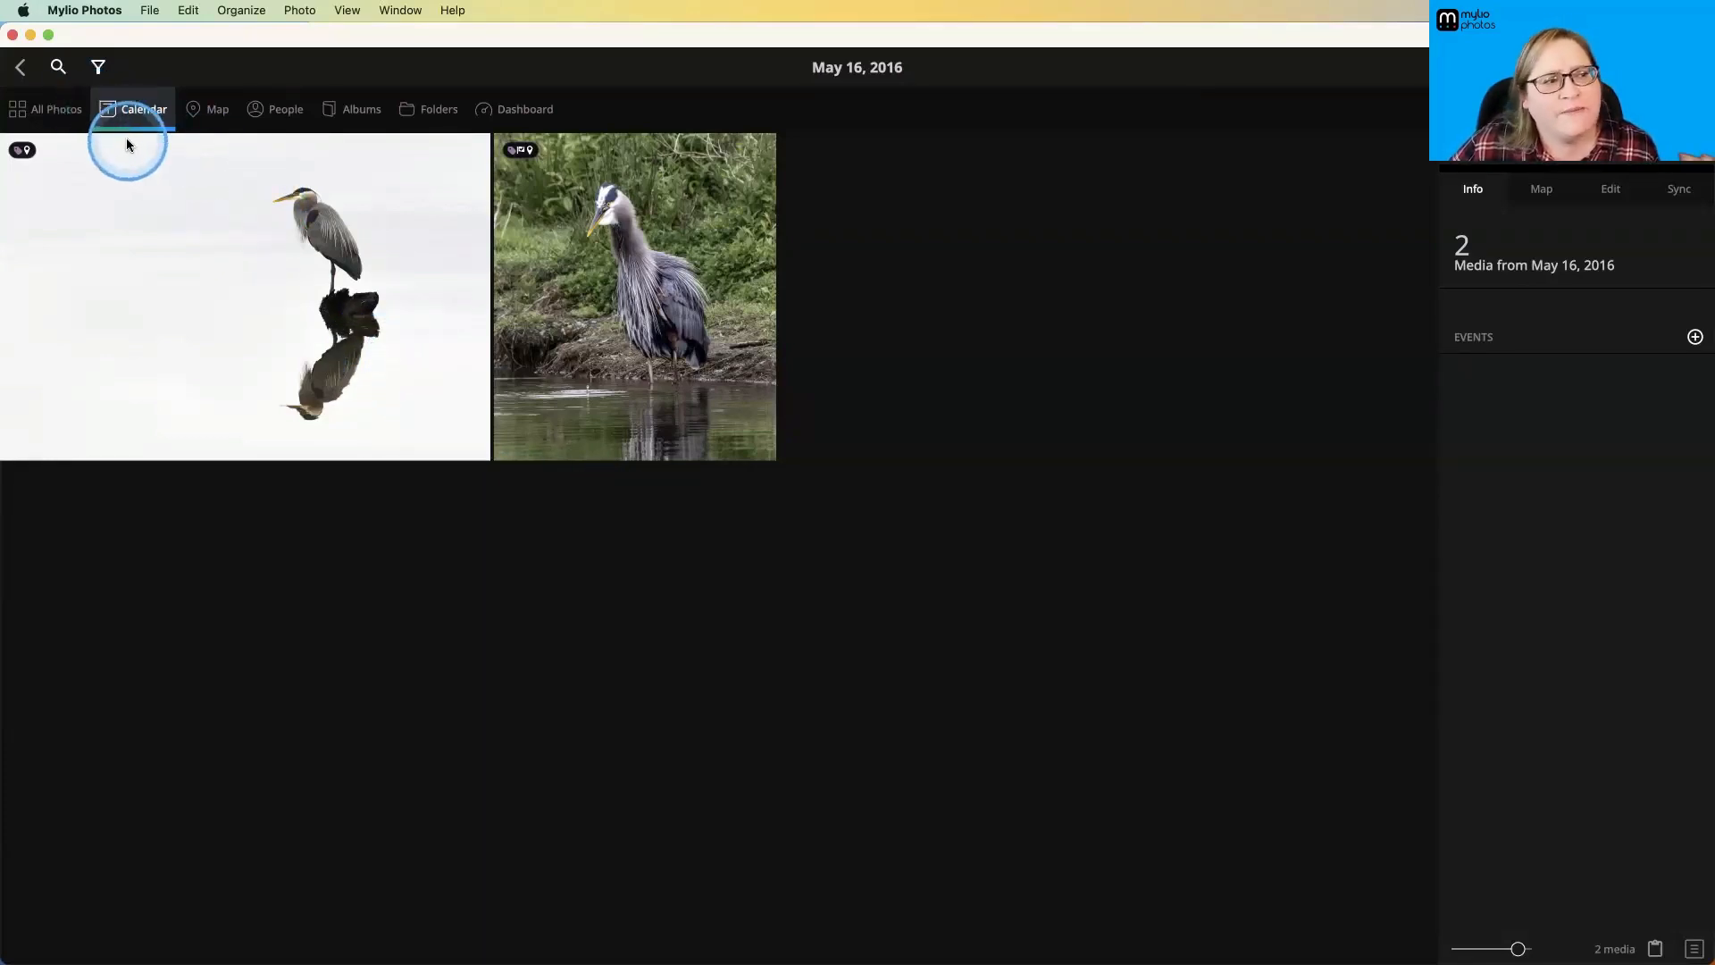
{"action": "left_click", "coordinate": [145, 114]}
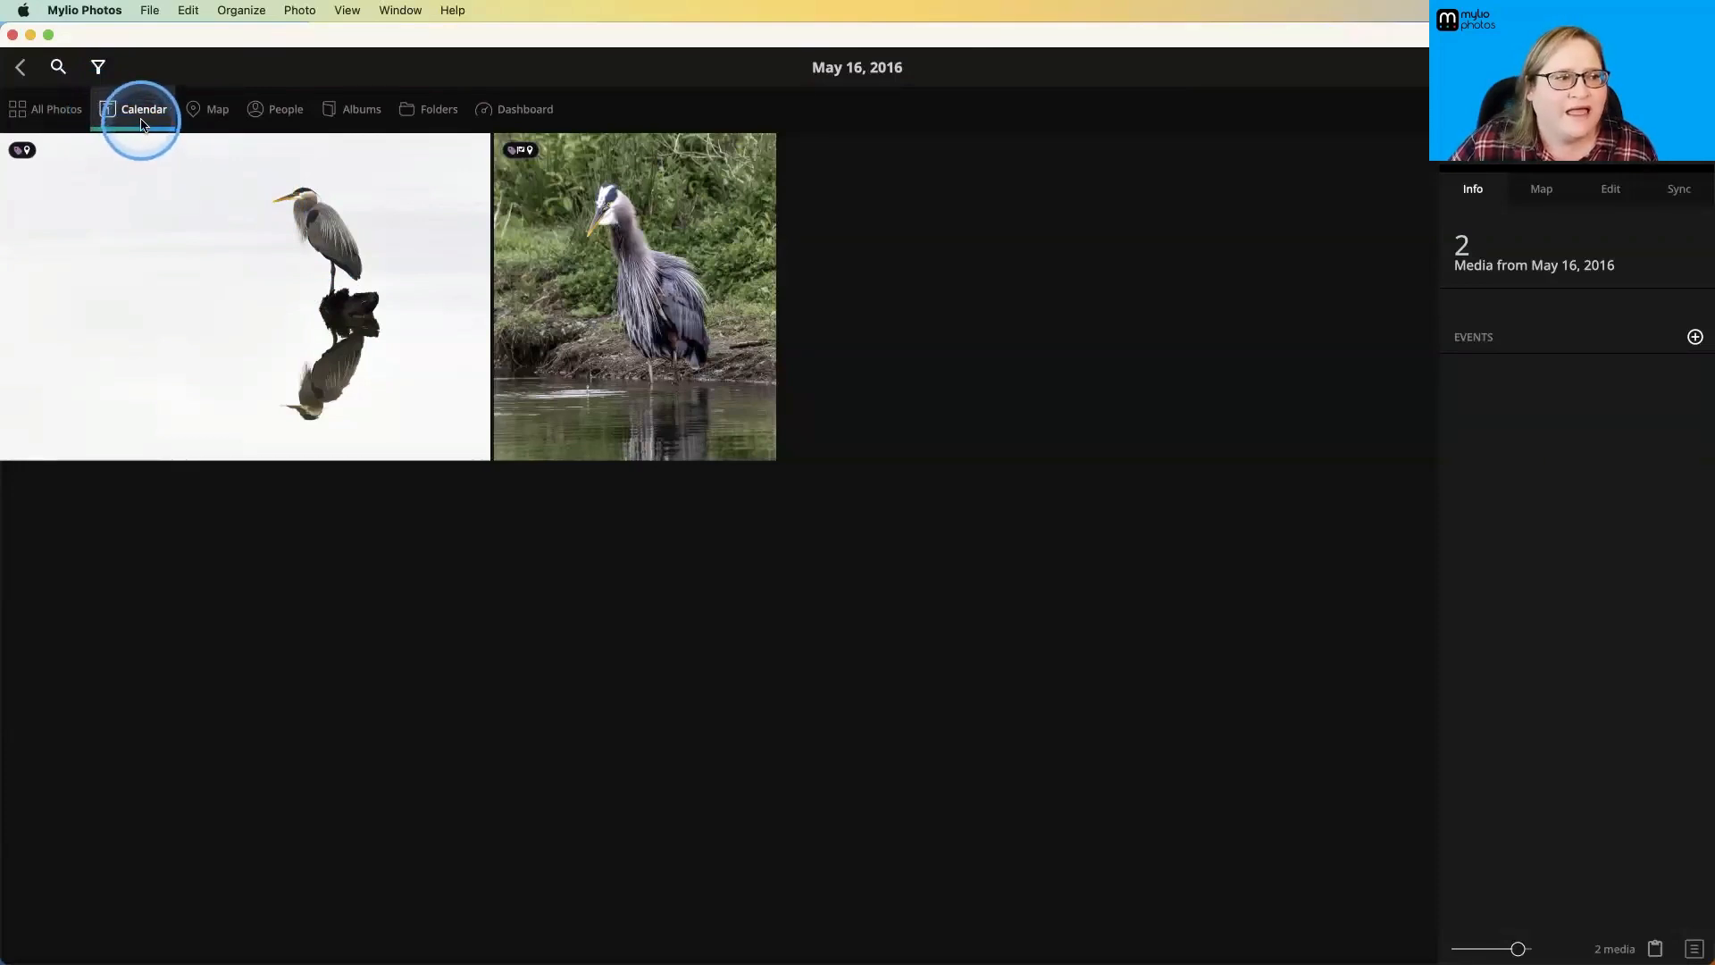
{"action": "scroll", "coordinate": [331, 310], "scroll_direction": "up", "scroll_amount": 4}
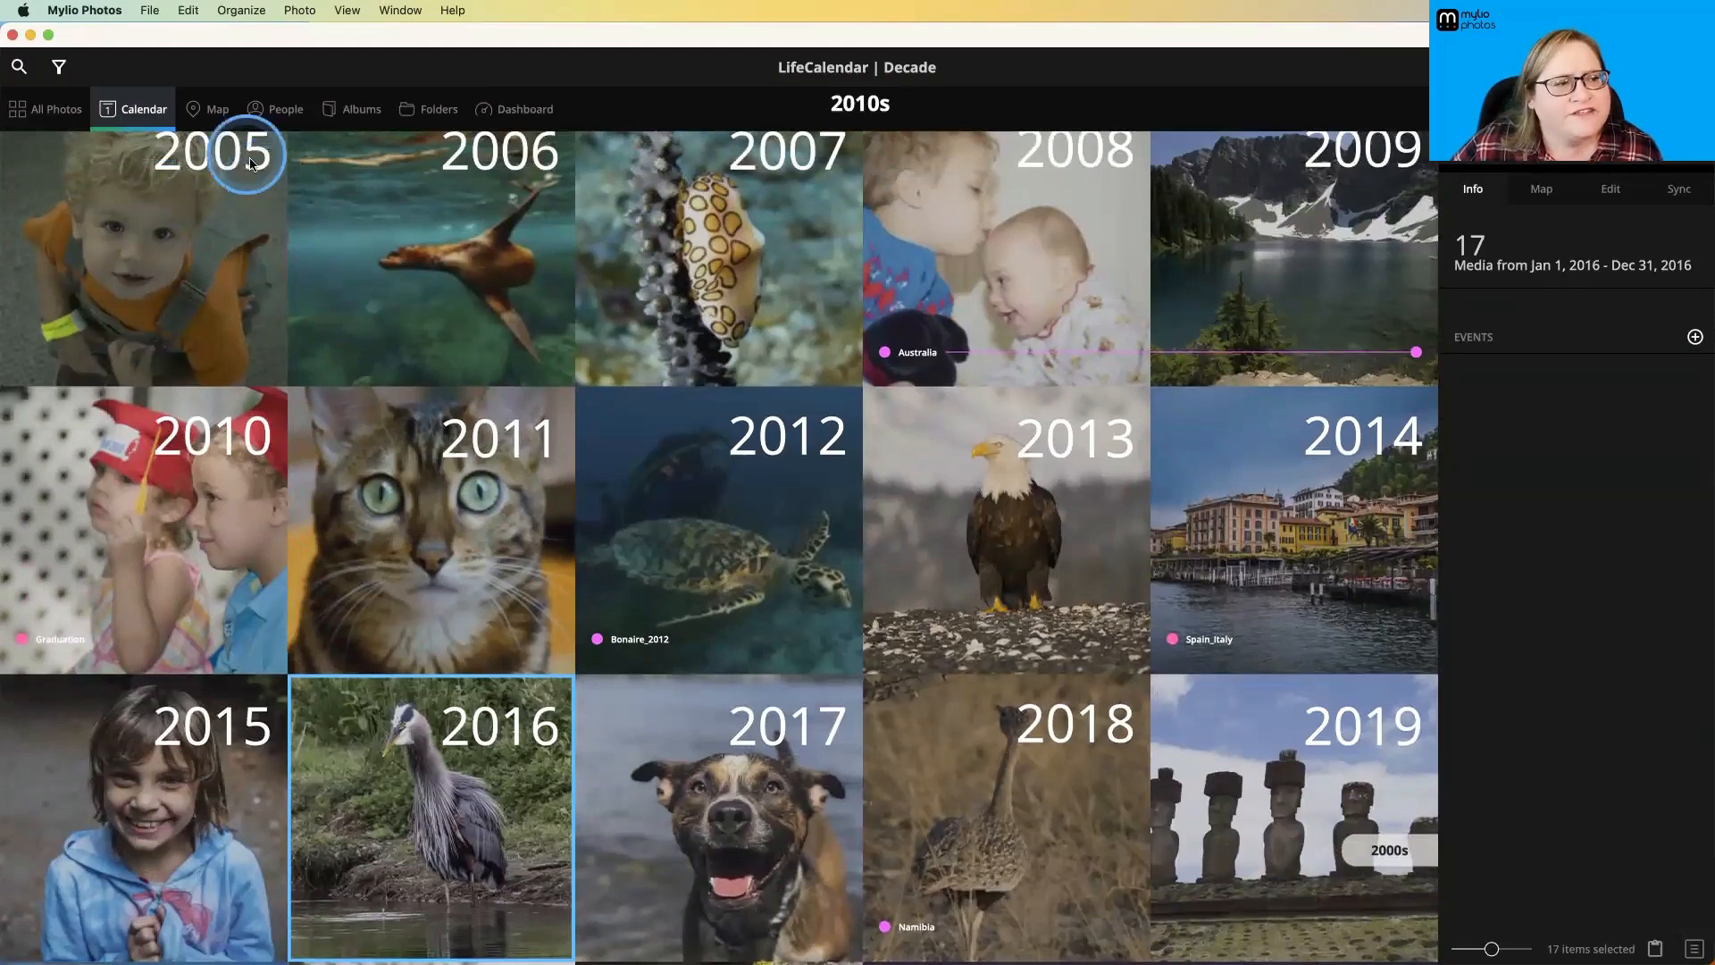
Show the geotagged photos on the map and view those across the Americas.
{"action": "left_click", "coordinate": [217, 111]}
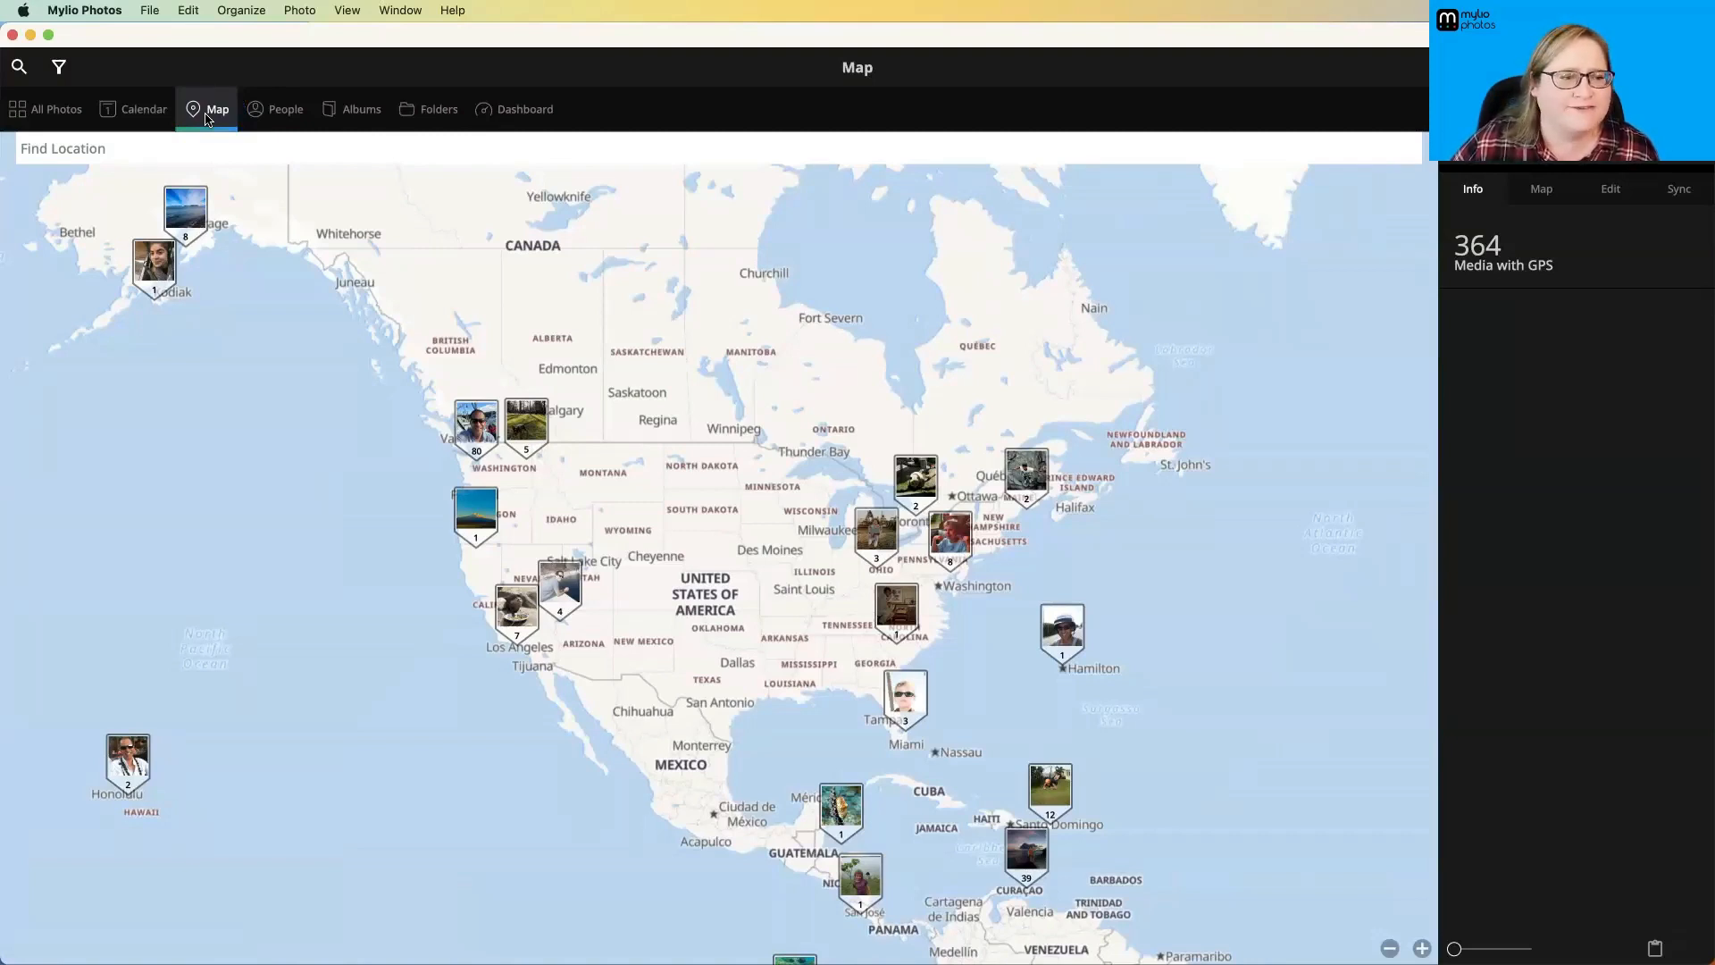
{"action": "left_click_drag", "start_coordinate": [710, 397], "coordinate": [753, 288]}
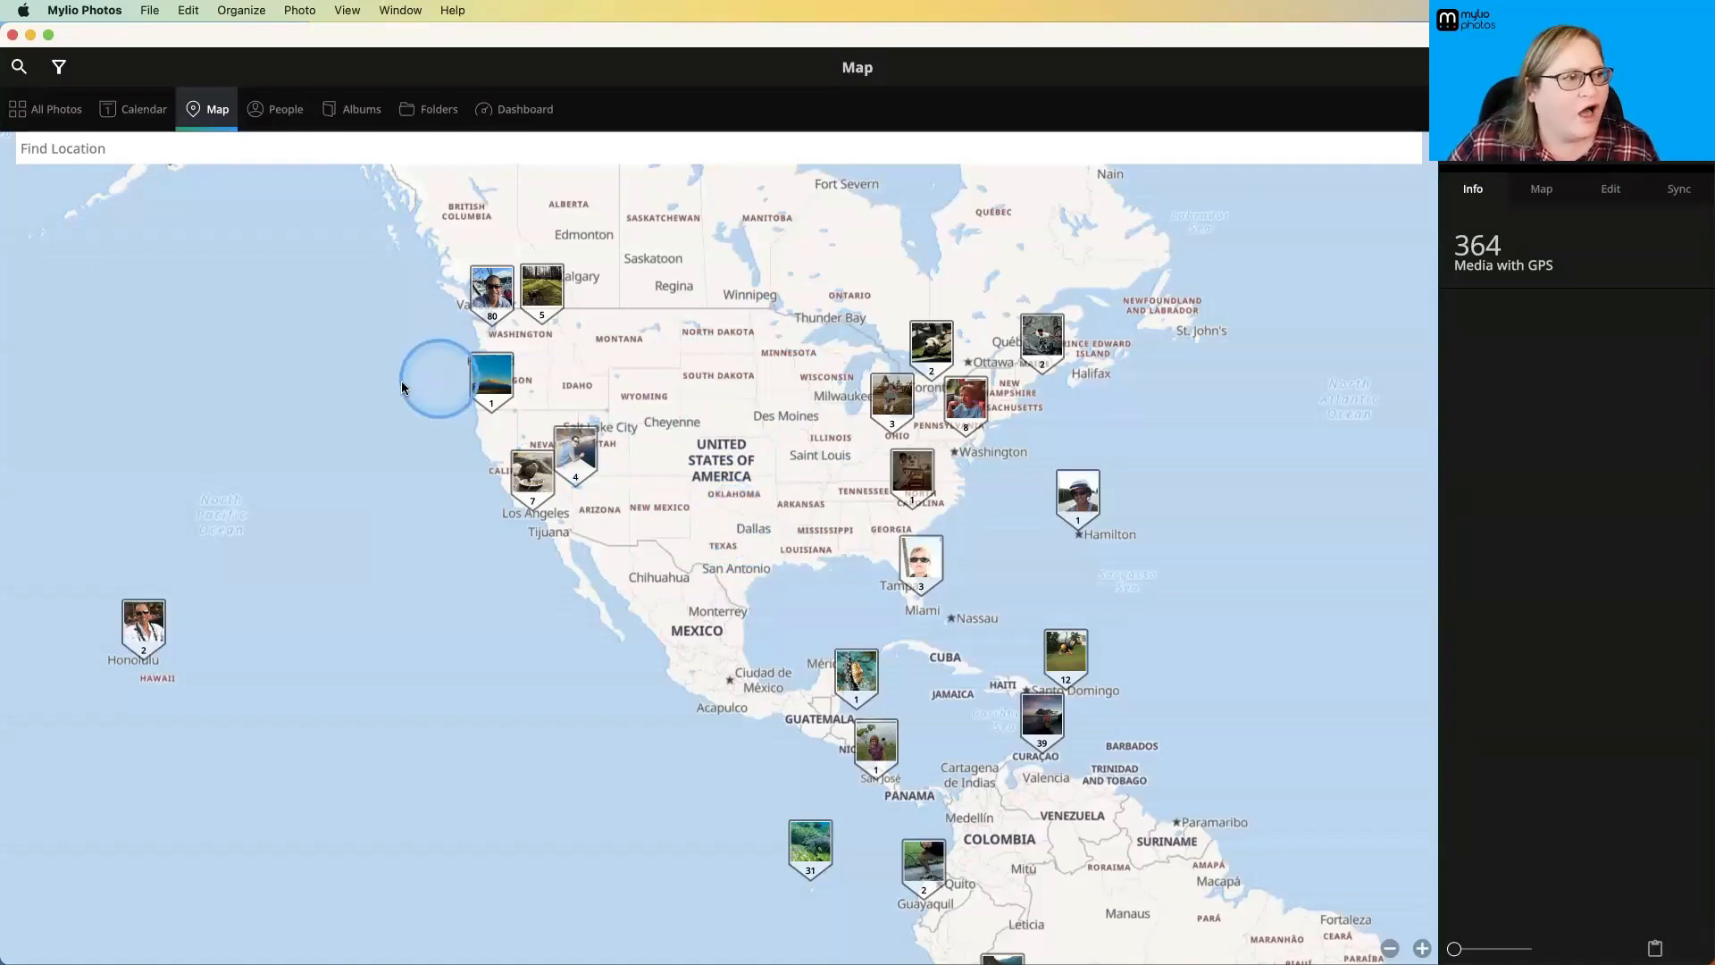
Return to all photos and browse back from the January 2022 pictures to the underwater shots of August 2021.
{"action": "left_click", "coordinate": [55, 122]}
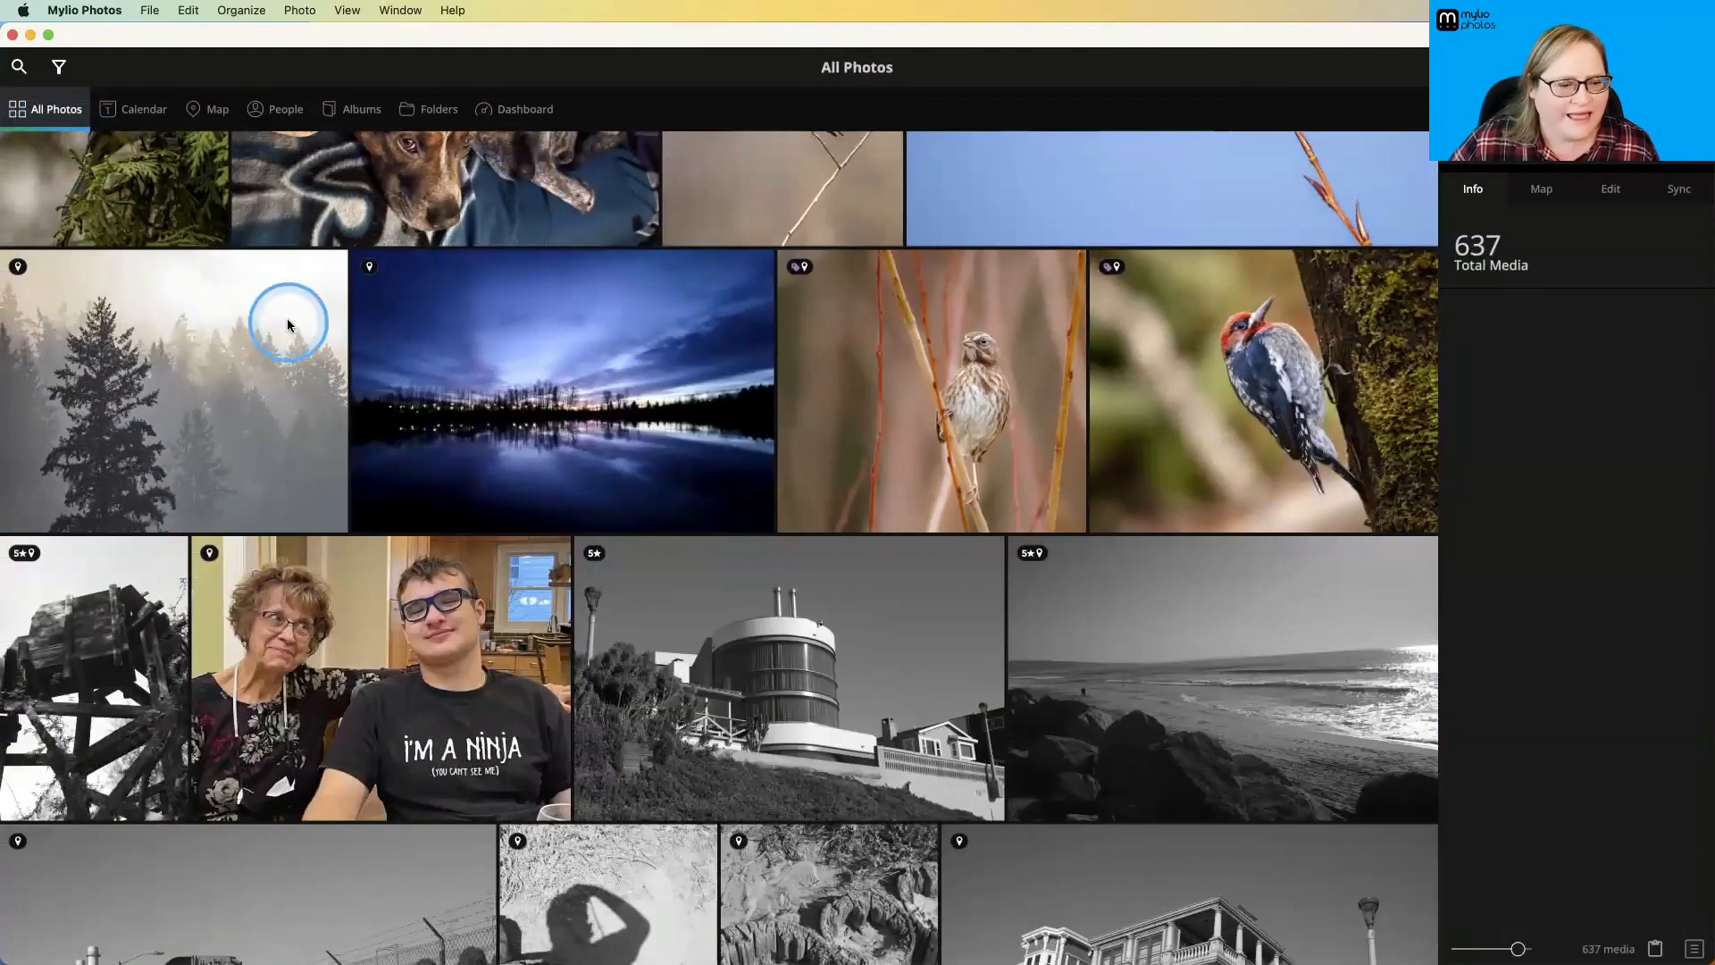
{"action": "scroll", "coordinate": [281, 318], "scroll_direction": "down", "scroll_amount": 5}
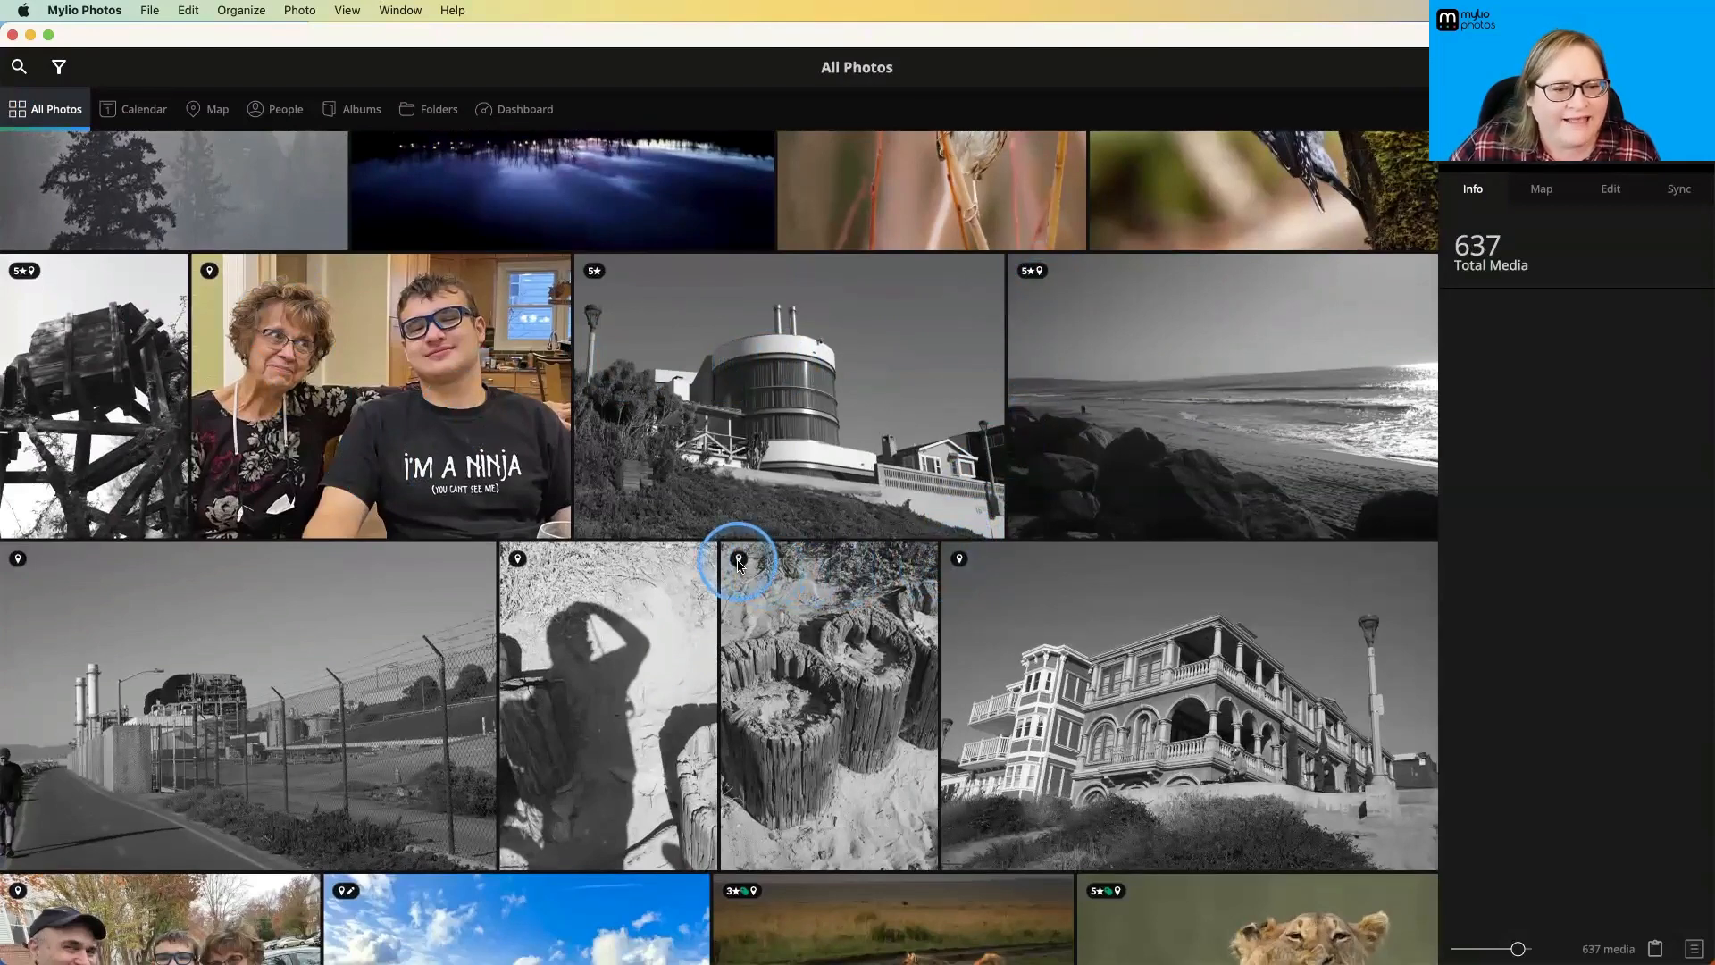
{"action": "scroll", "coordinate": [540, 558], "scroll_direction": "down", "scroll_amount": 6}
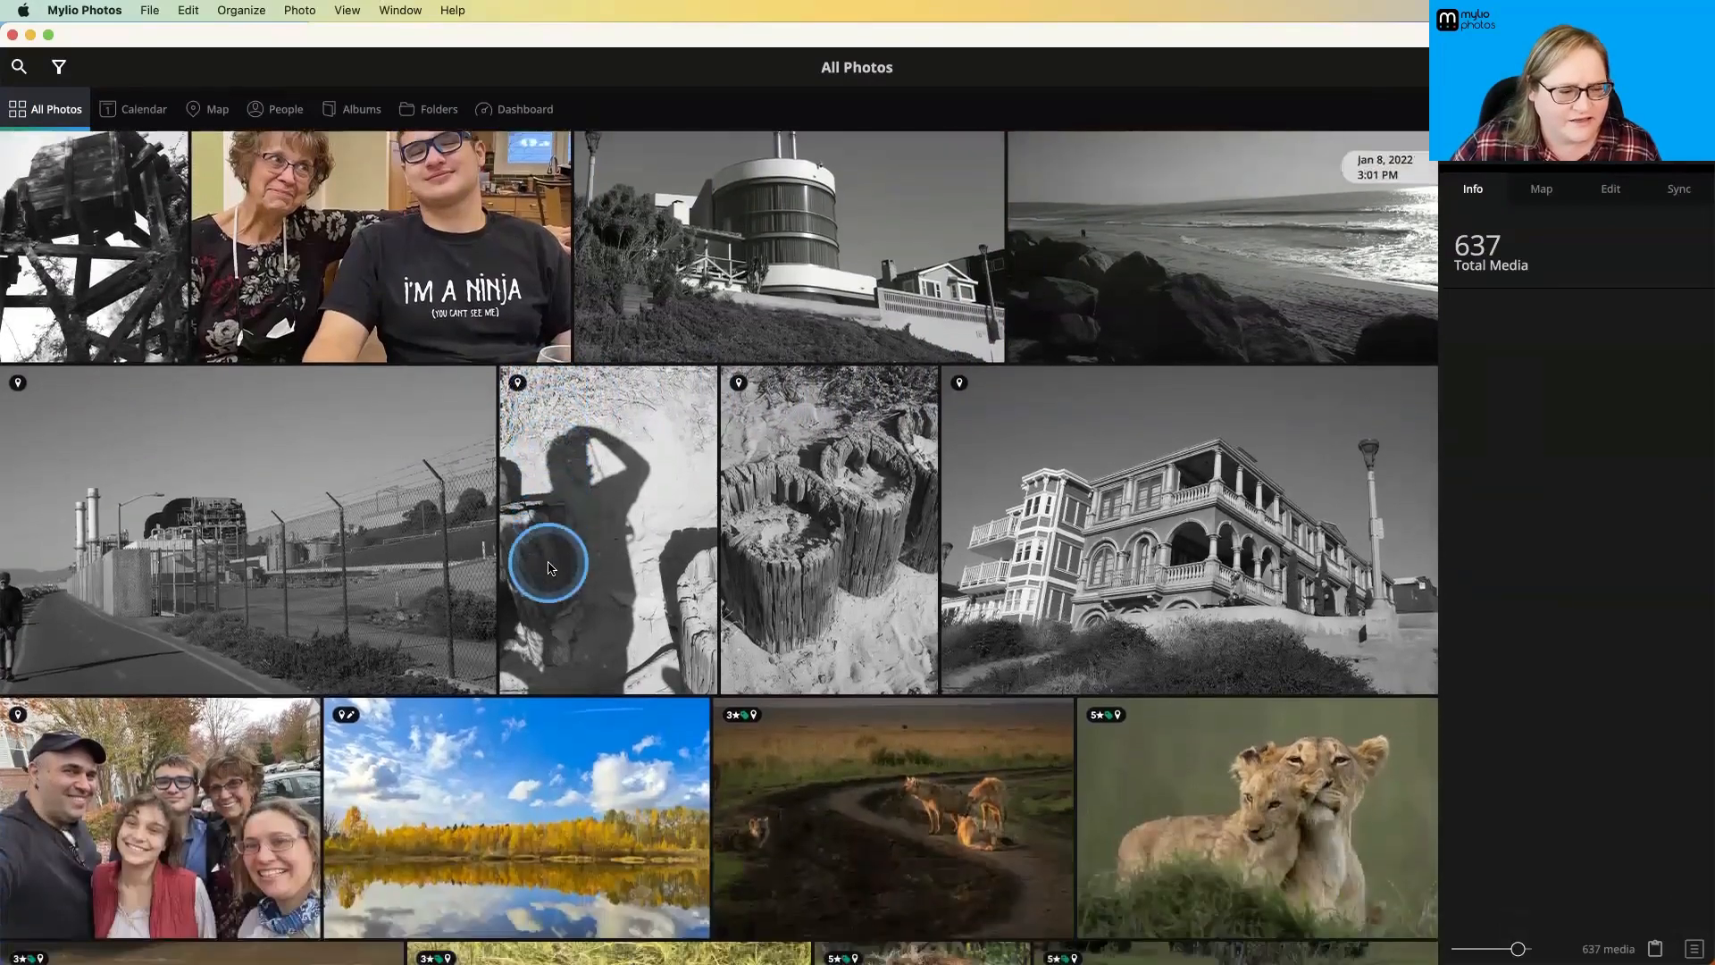
{"action": "scroll", "coordinate": [549, 568], "scroll_direction": "down", "scroll_amount": 12}
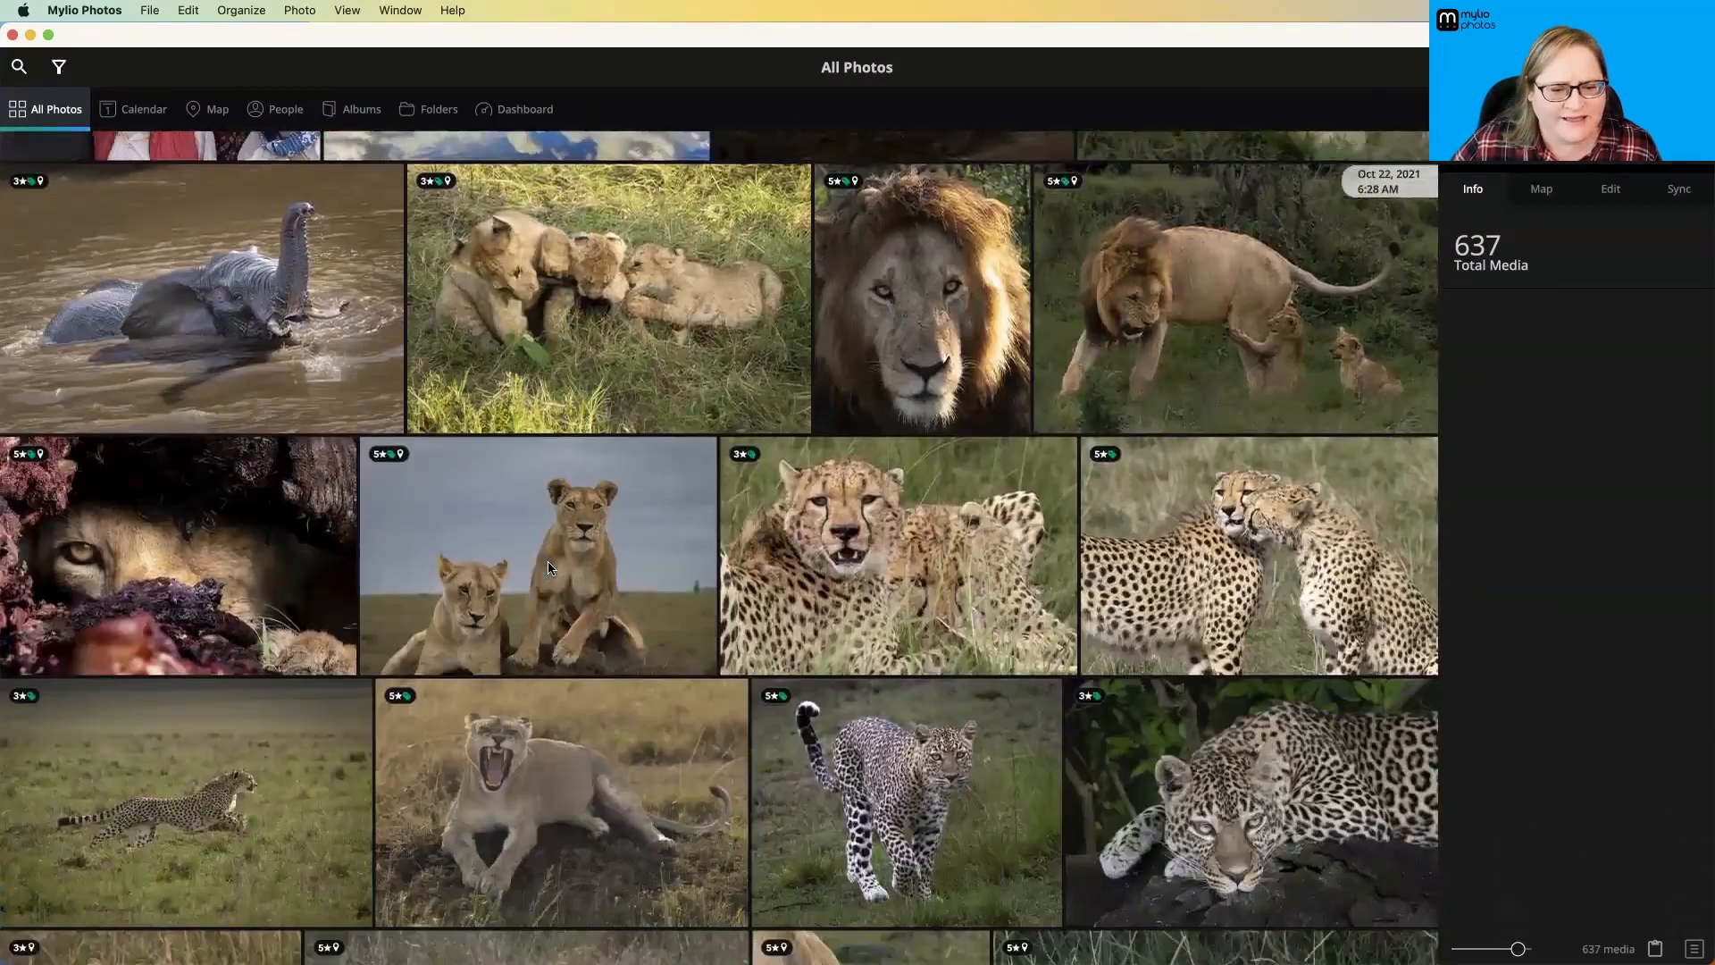
{"action": "scroll", "coordinate": [548, 568], "scroll_direction": "down", "scroll_amount": 14}
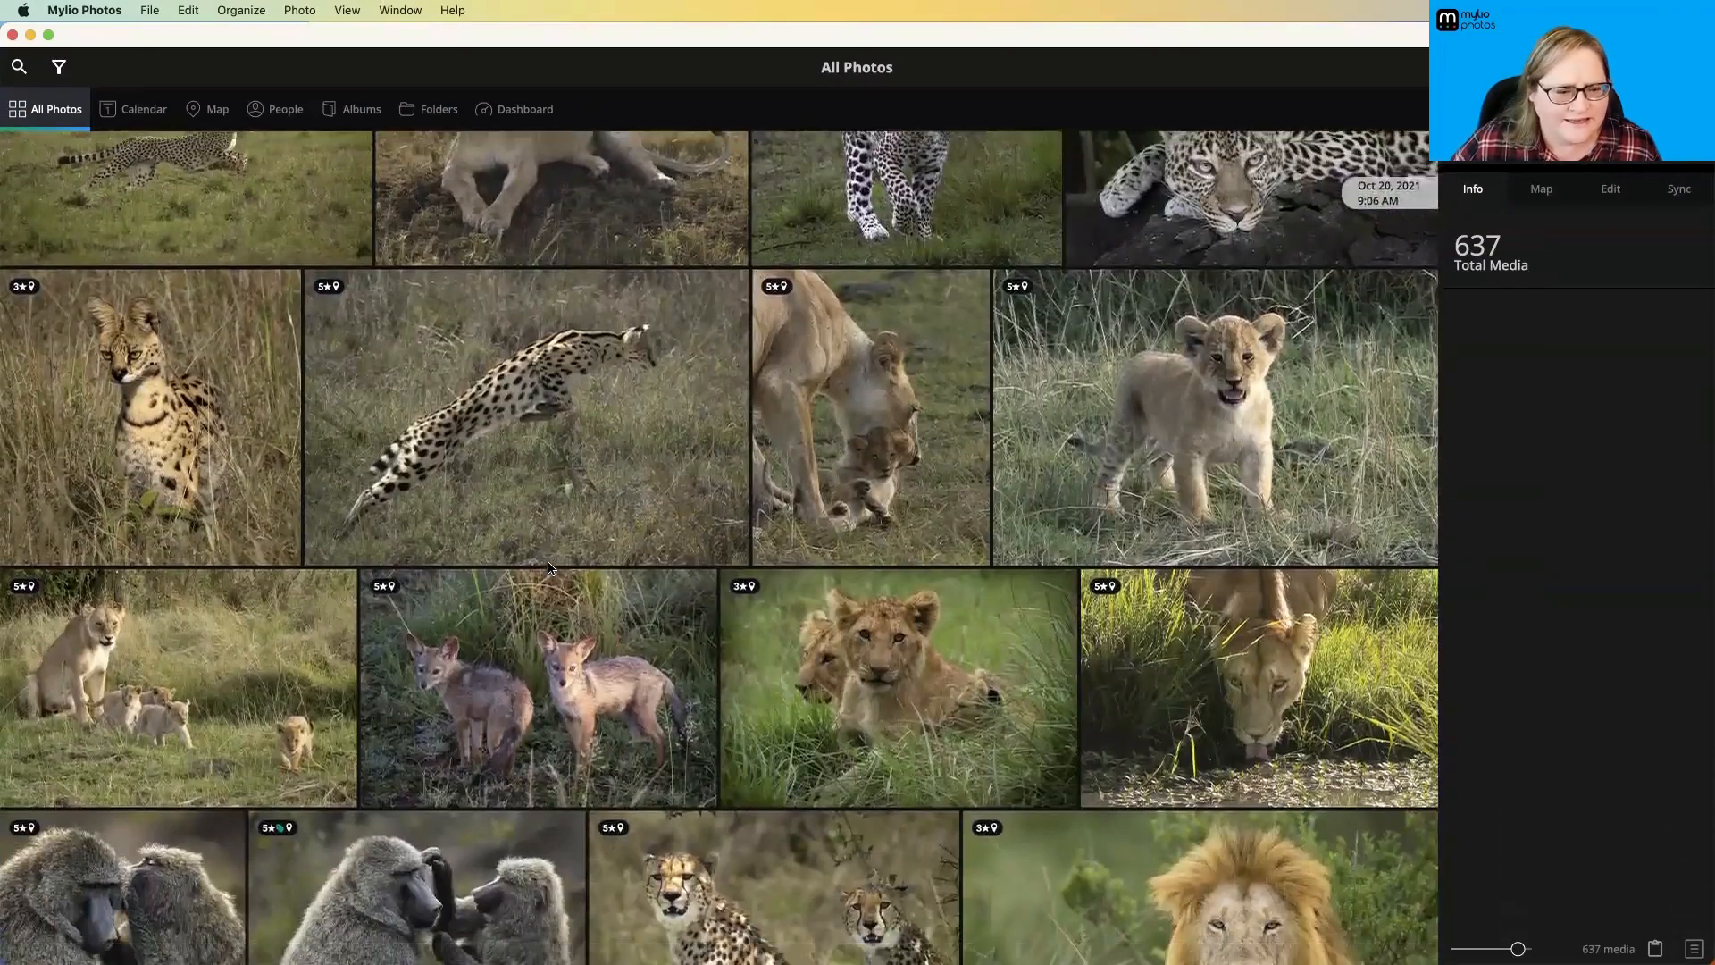
{"action": "scroll", "coordinate": [549, 568], "scroll_direction": "down", "scroll_amount": 18}
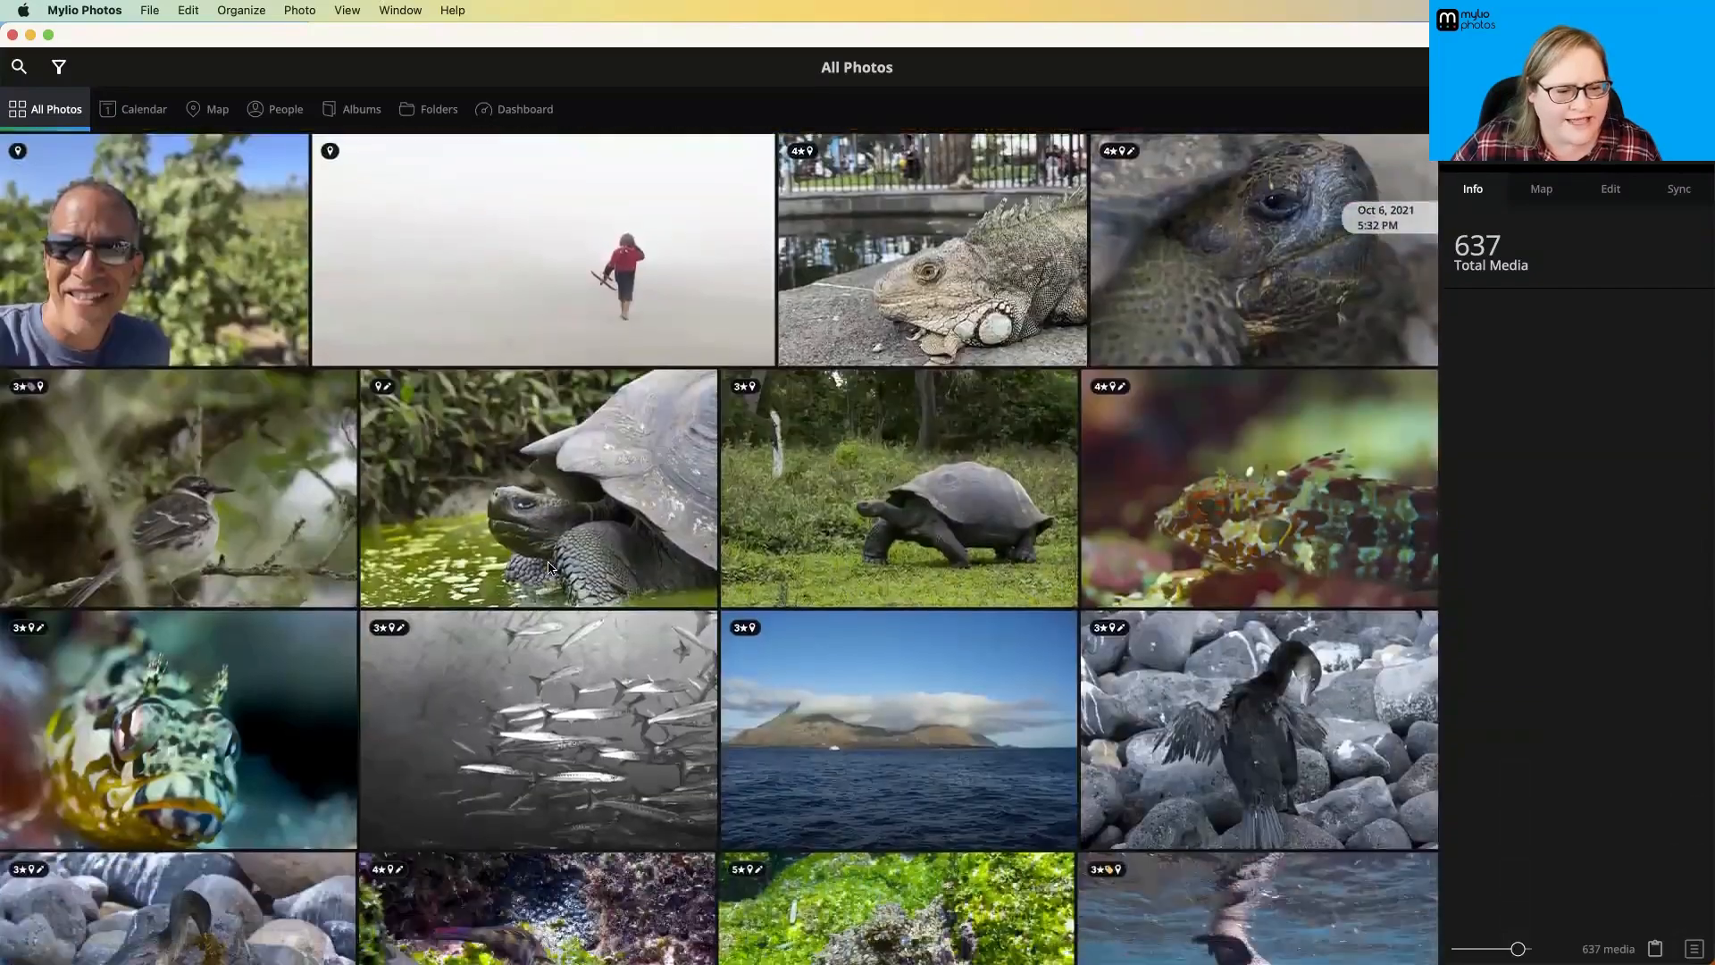
{"action": "scroll", "coordinate": [549, 568], "scroll_direction": "down", "scroll_amount": 15}
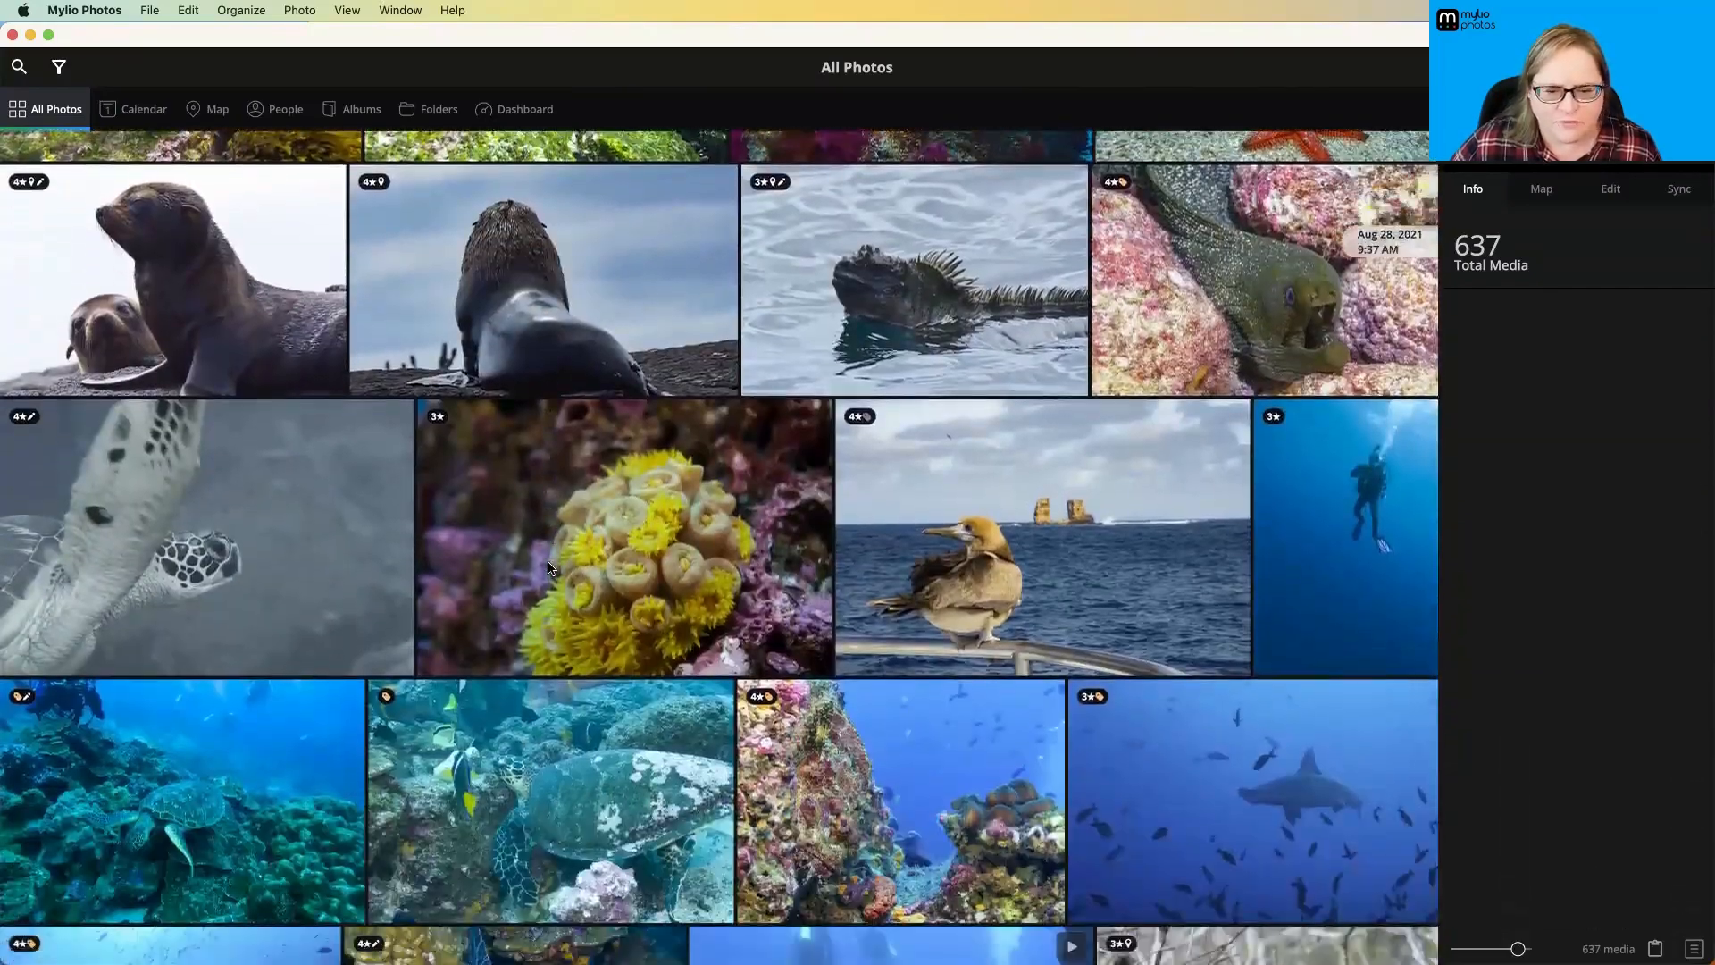
{"action": "scroll", "coordinate": [548, 569], "scroll_direction": "down", "scroll_amount": 2}
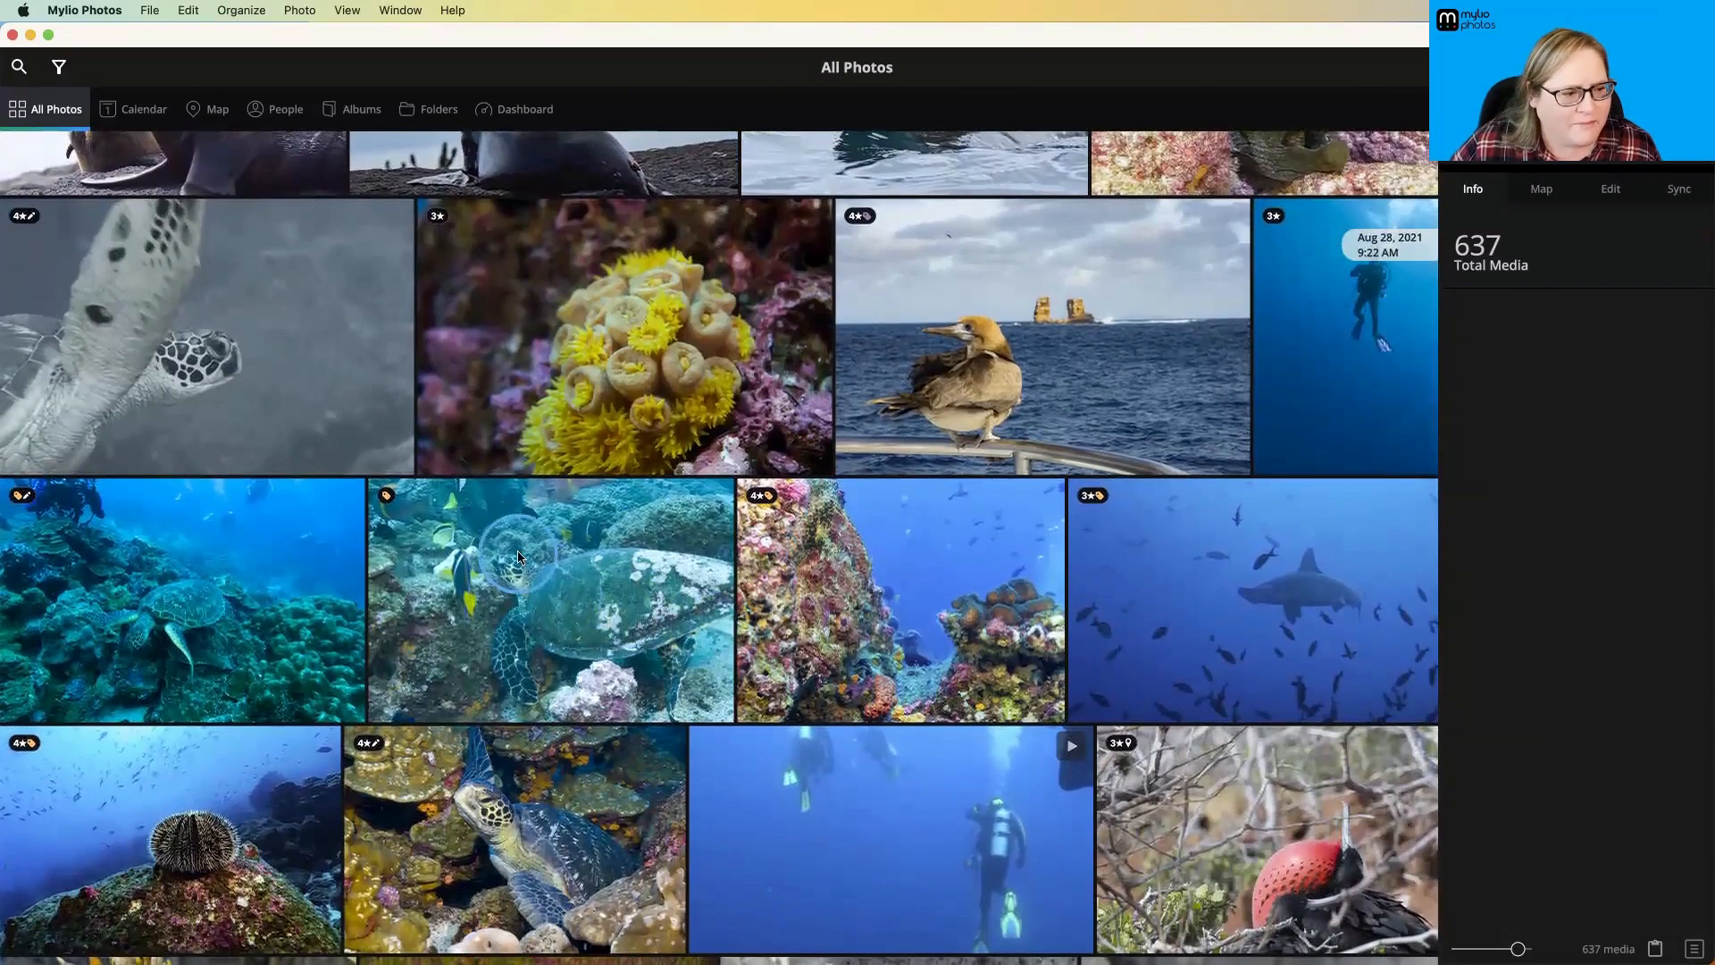
Select the turtle photo with the yellow fish and locate Monterey, California, on the map beside the photos.
{"action": "left_click", "coordinate": [527, 568]}
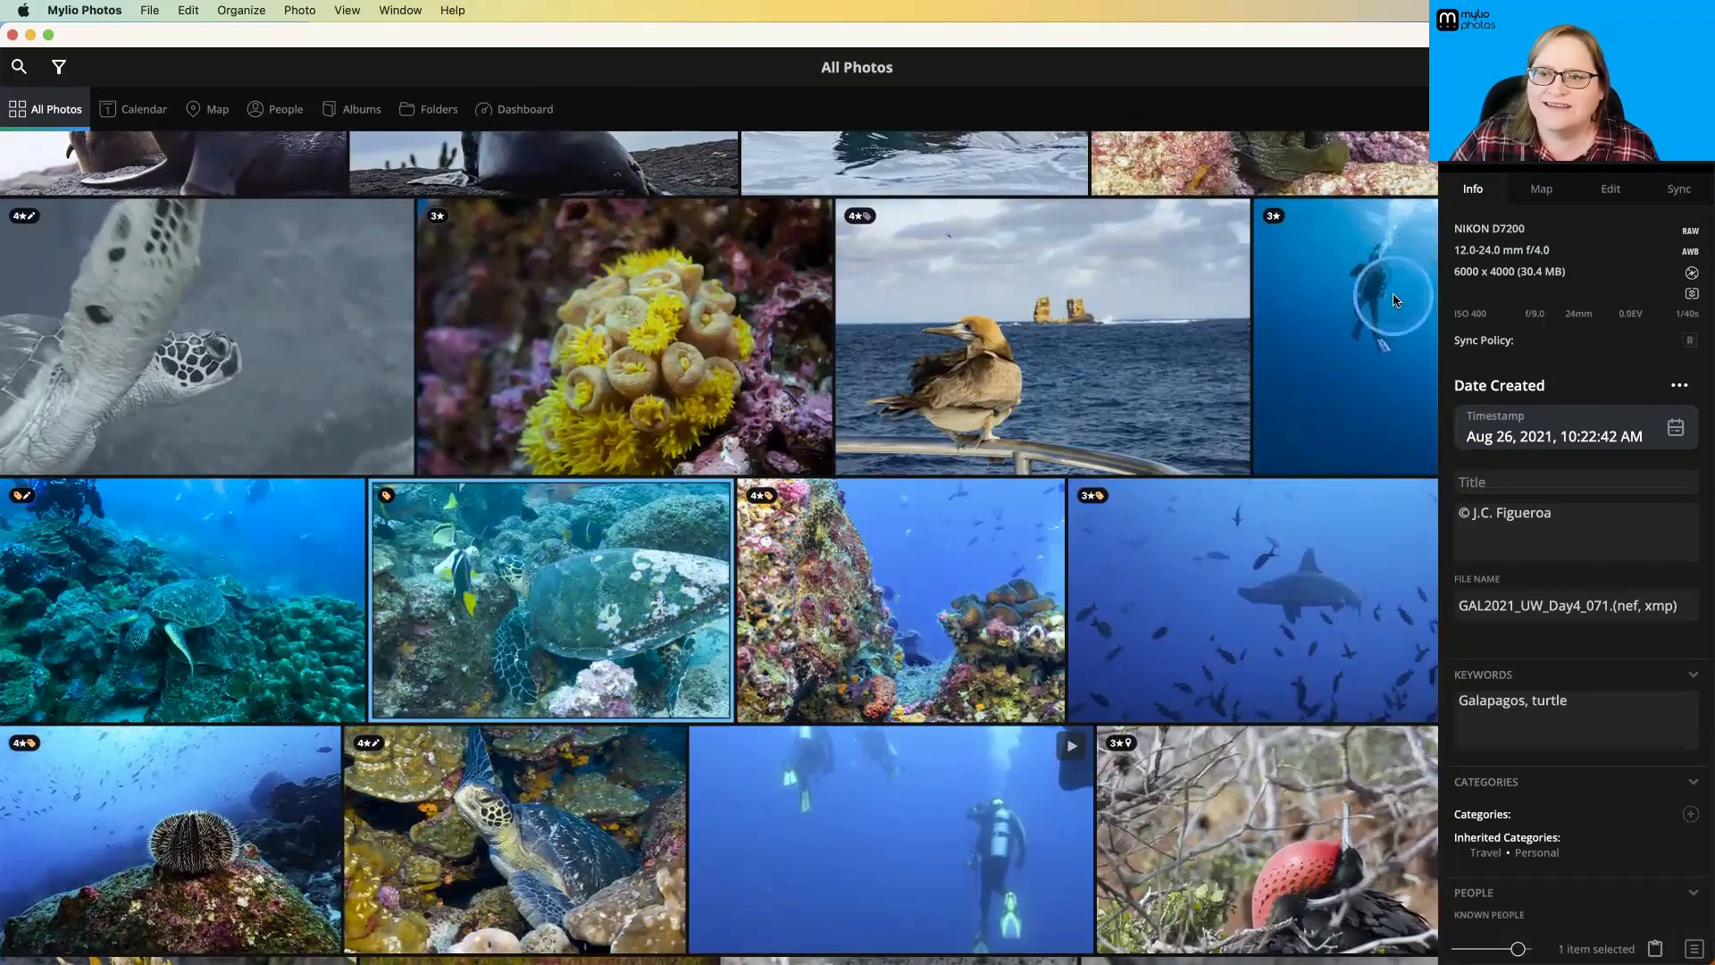
{"action": "left_click", "coordinate": [1541, 188]}
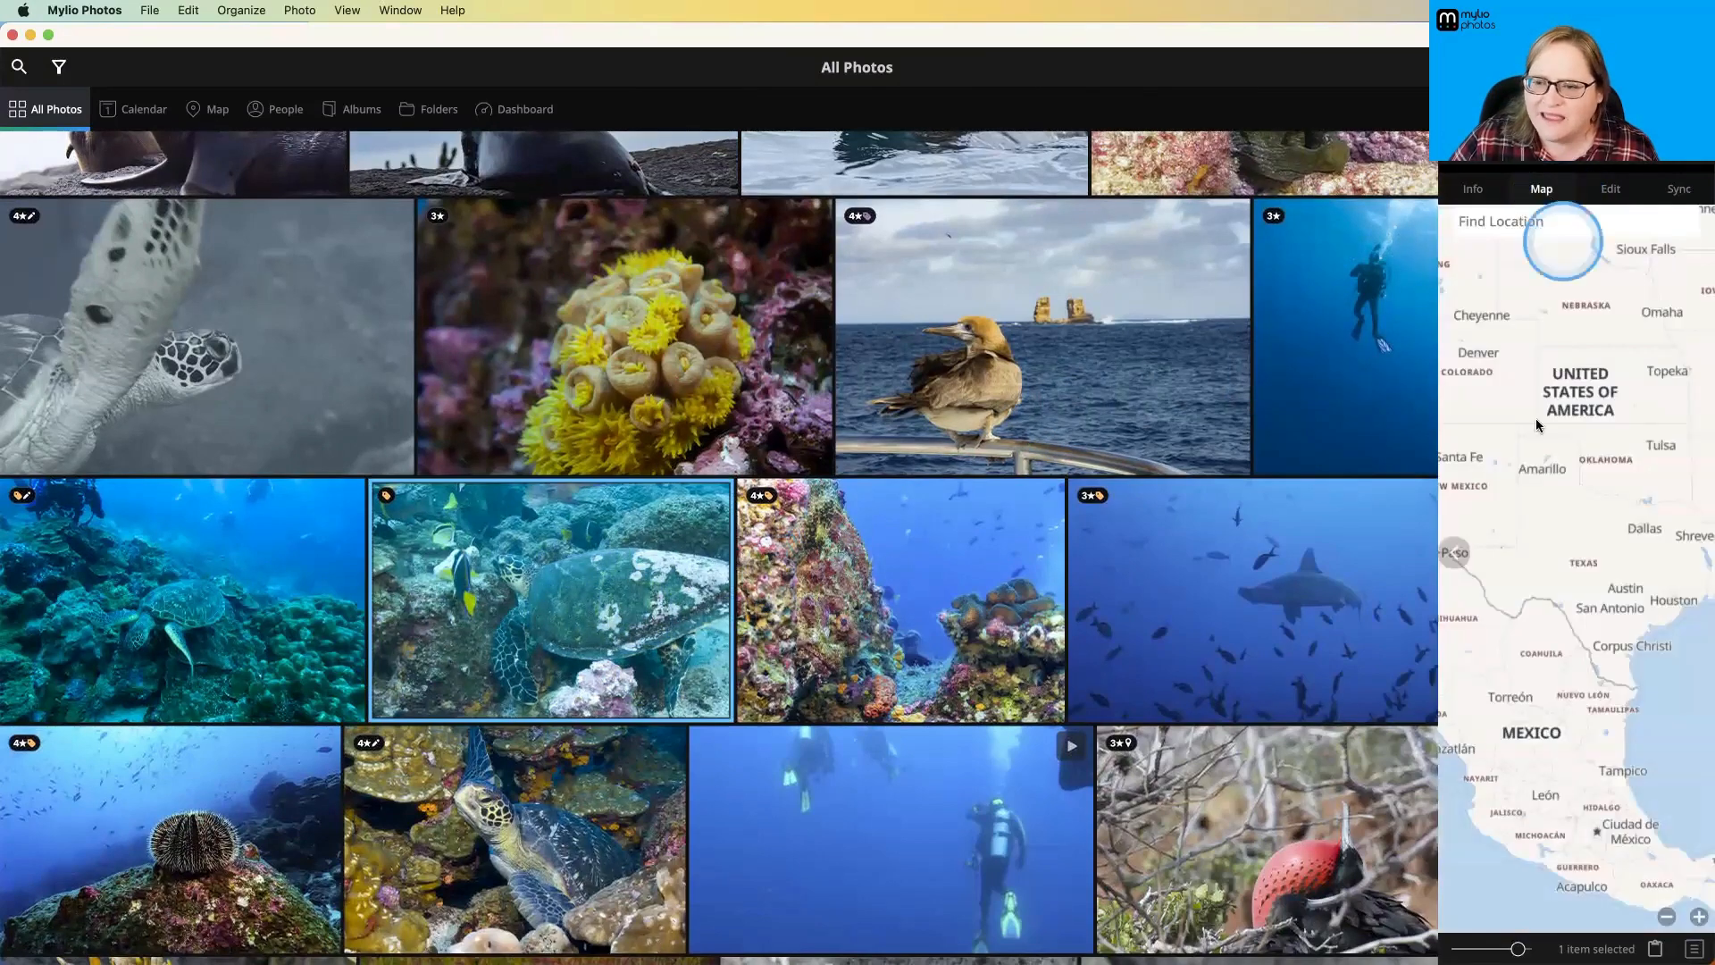
{"action": "left_click", "coordinate": [1543, 221]}
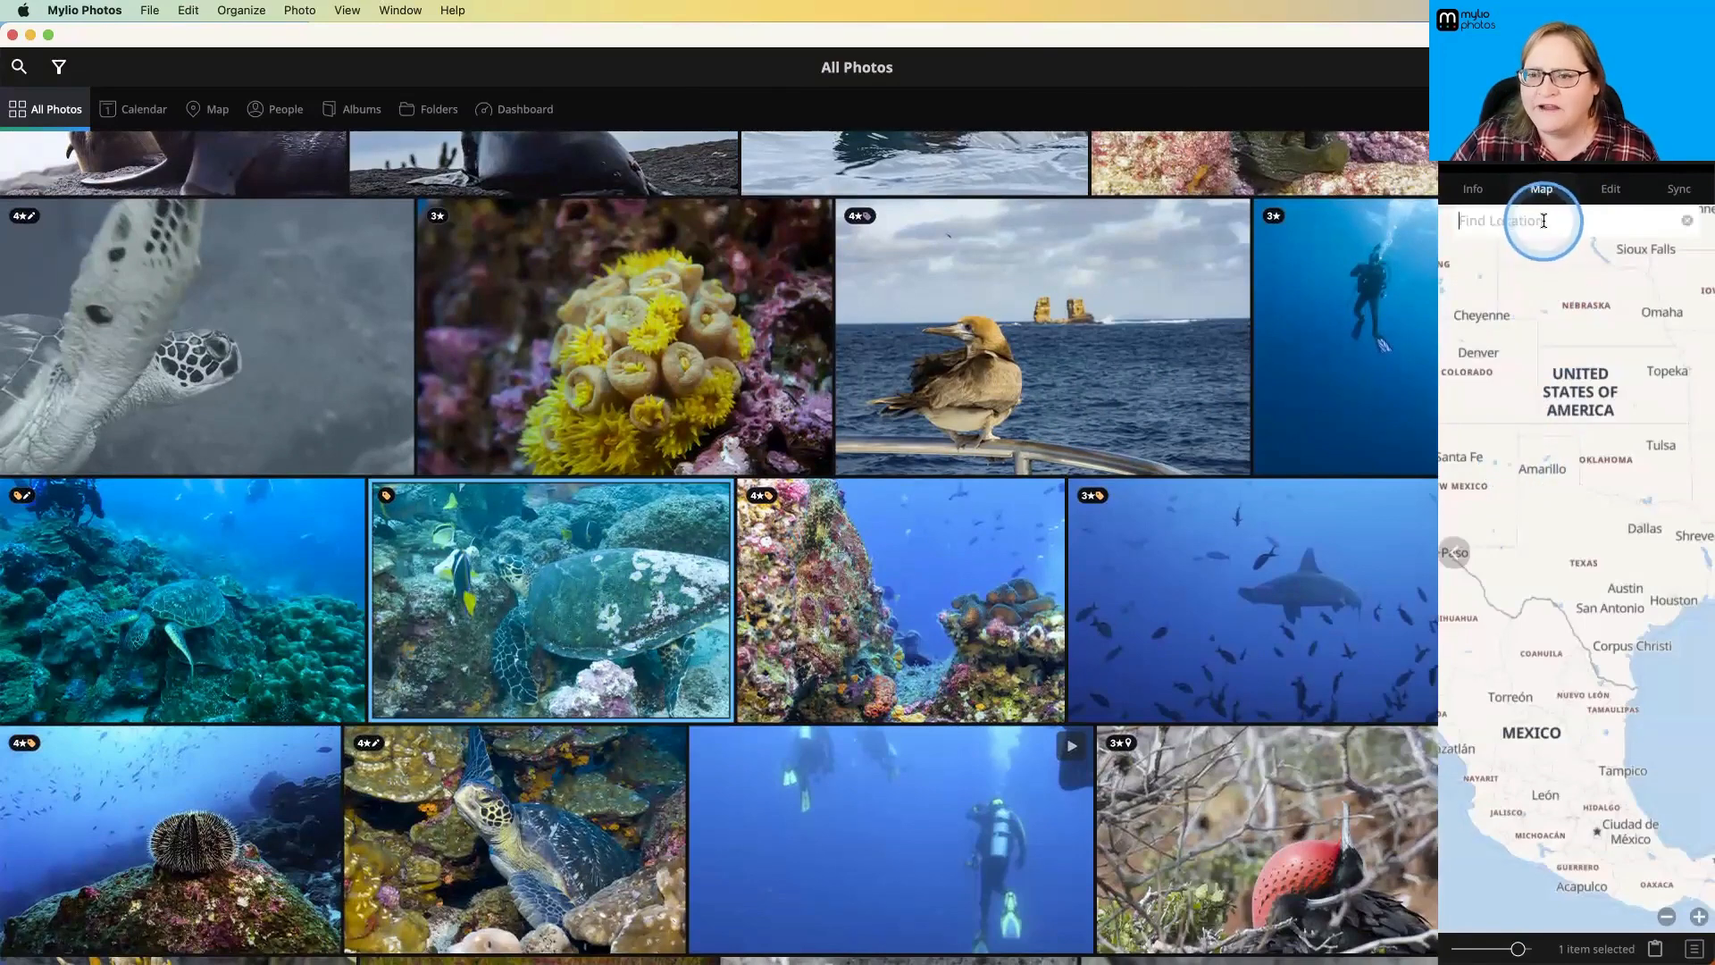
{"action": "left_click_drag", "start_coordinate": [1554, 351], "coordinate": [1700, 399]}
{"action": "left_click", "coordinate": [1564, 221]}
{"action": "type", "text": "monterey"}
{"action": "type", "text": " a"}
{"action": "left_click", "coordinate": [1563, 221]}
{"action": "type", "text": "nonterey ca"}
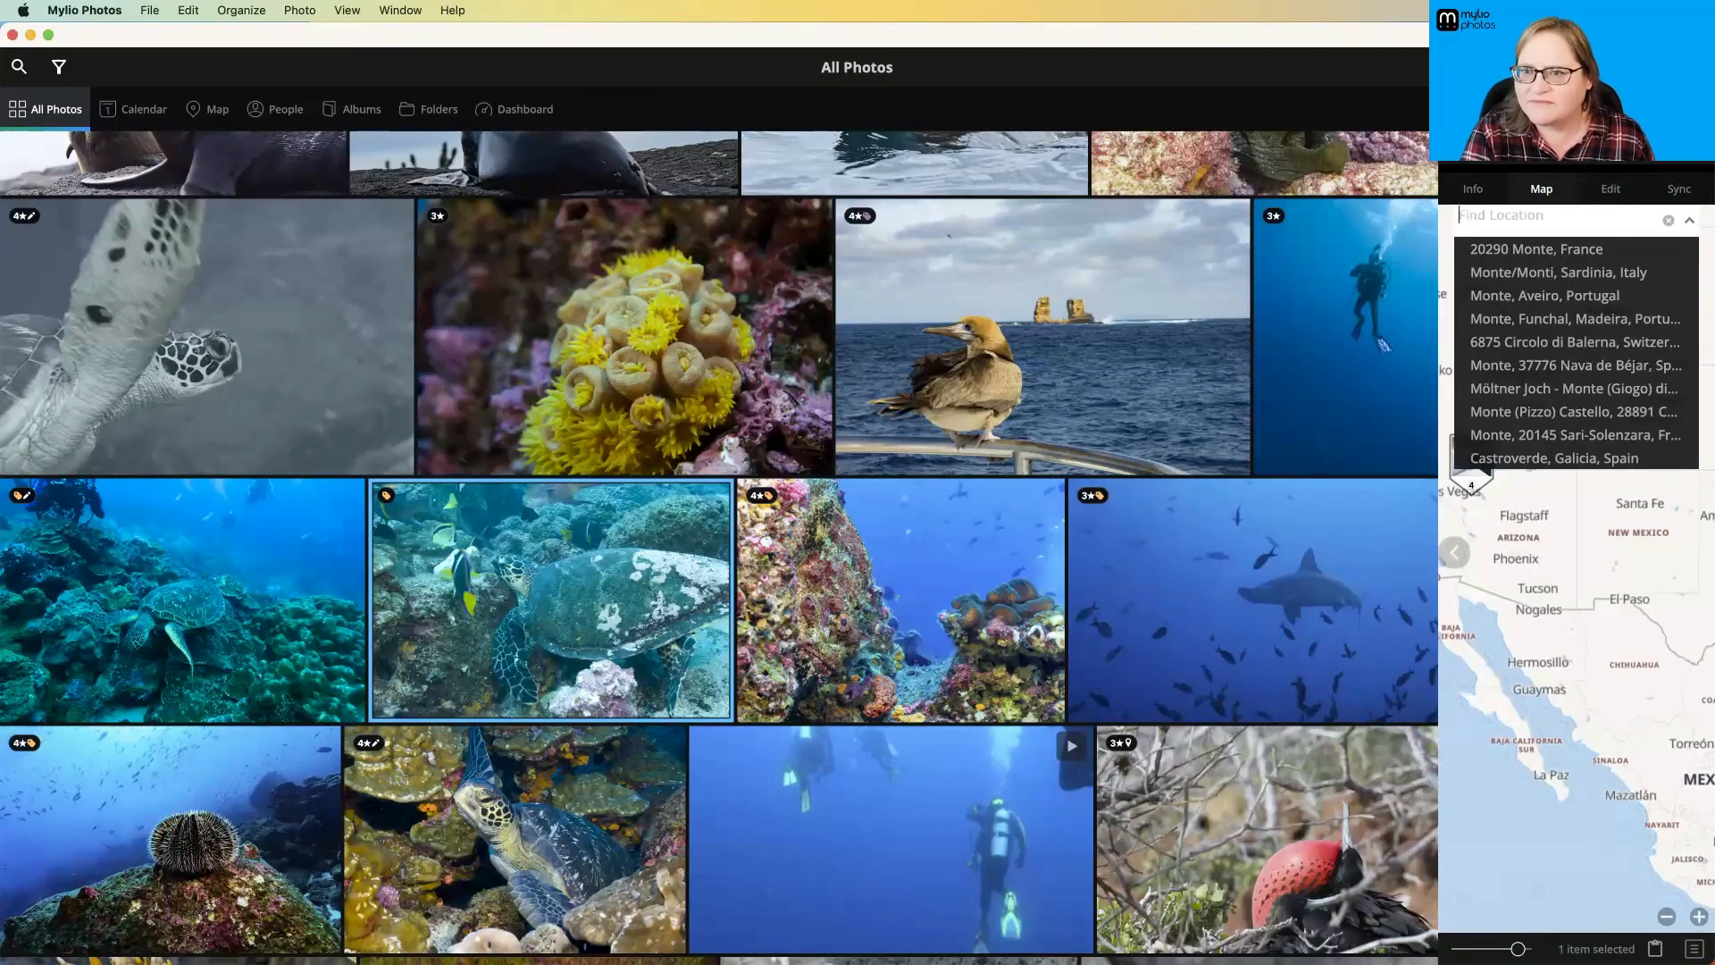
{"action": "type", "text": "mon"}
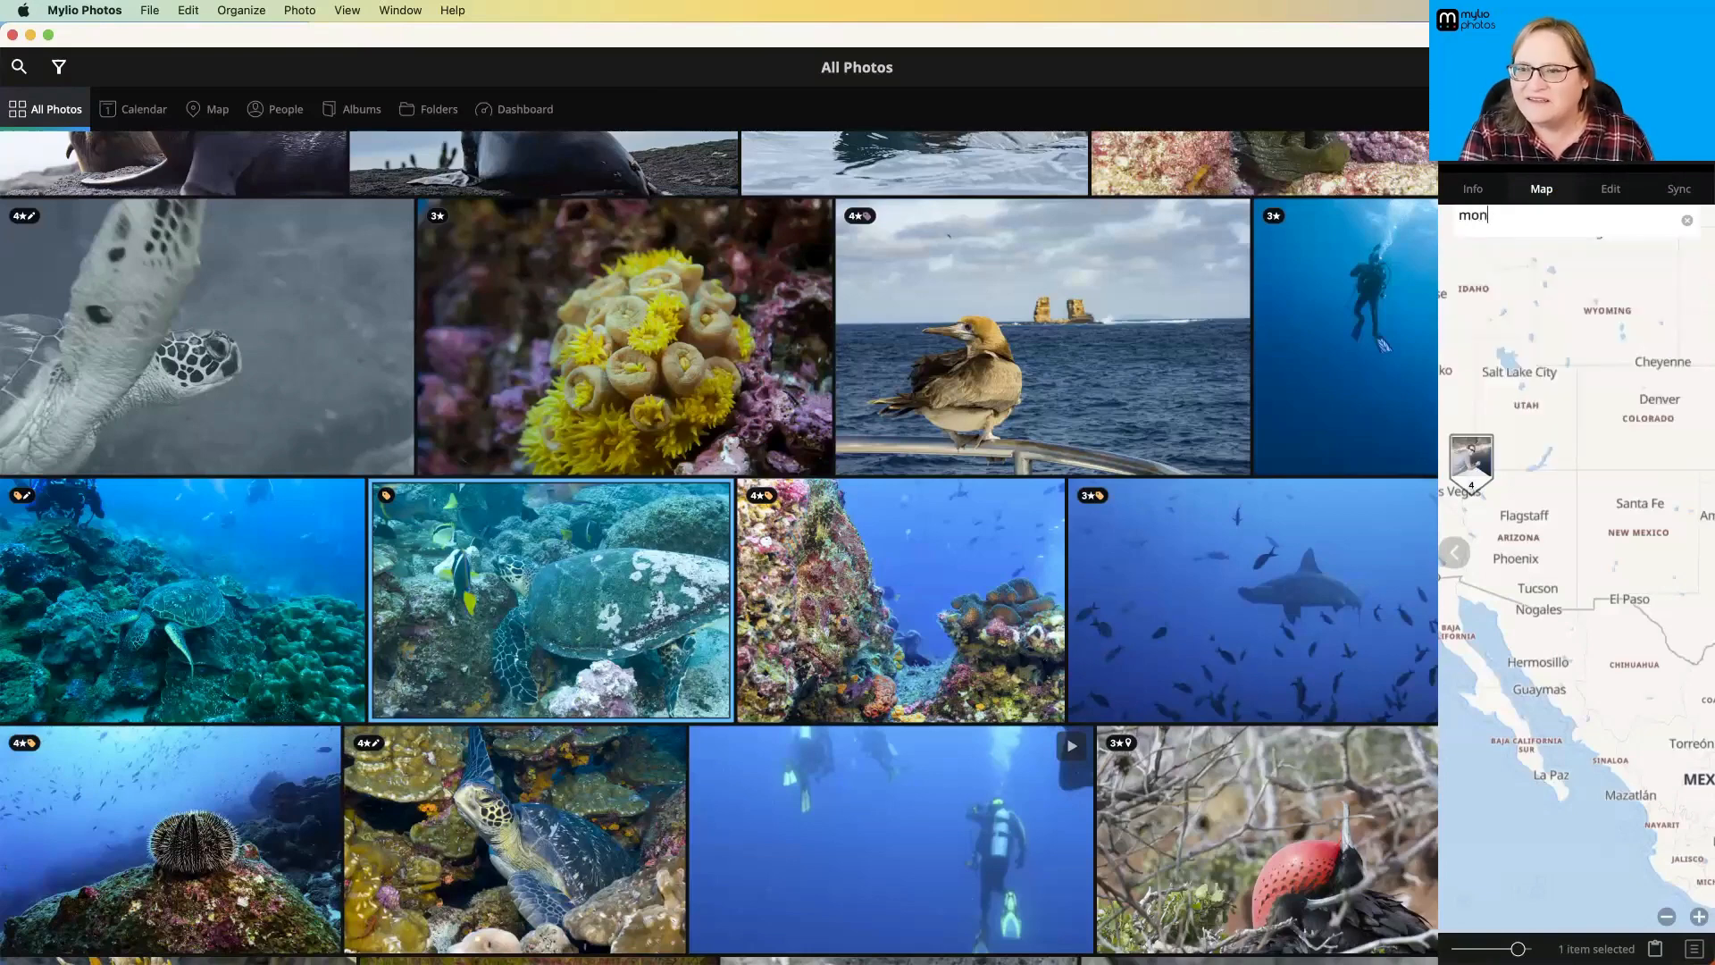
{"action": "type", "text": "t"}
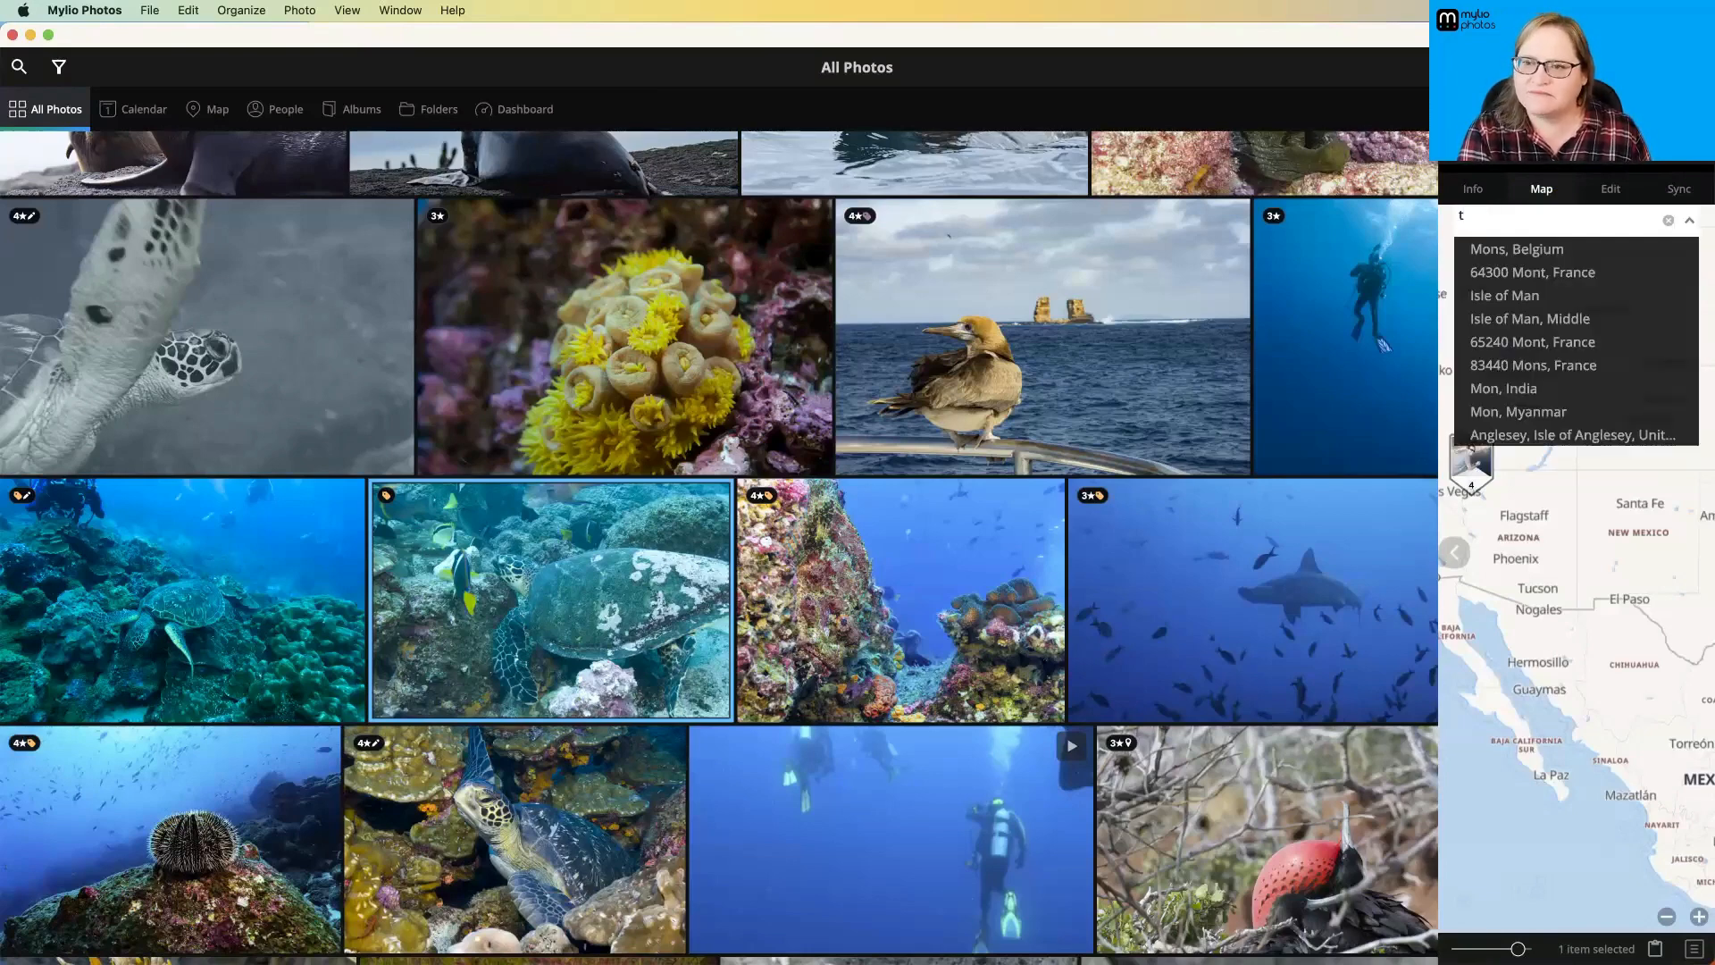
{"action": "type", "text": "erey"}
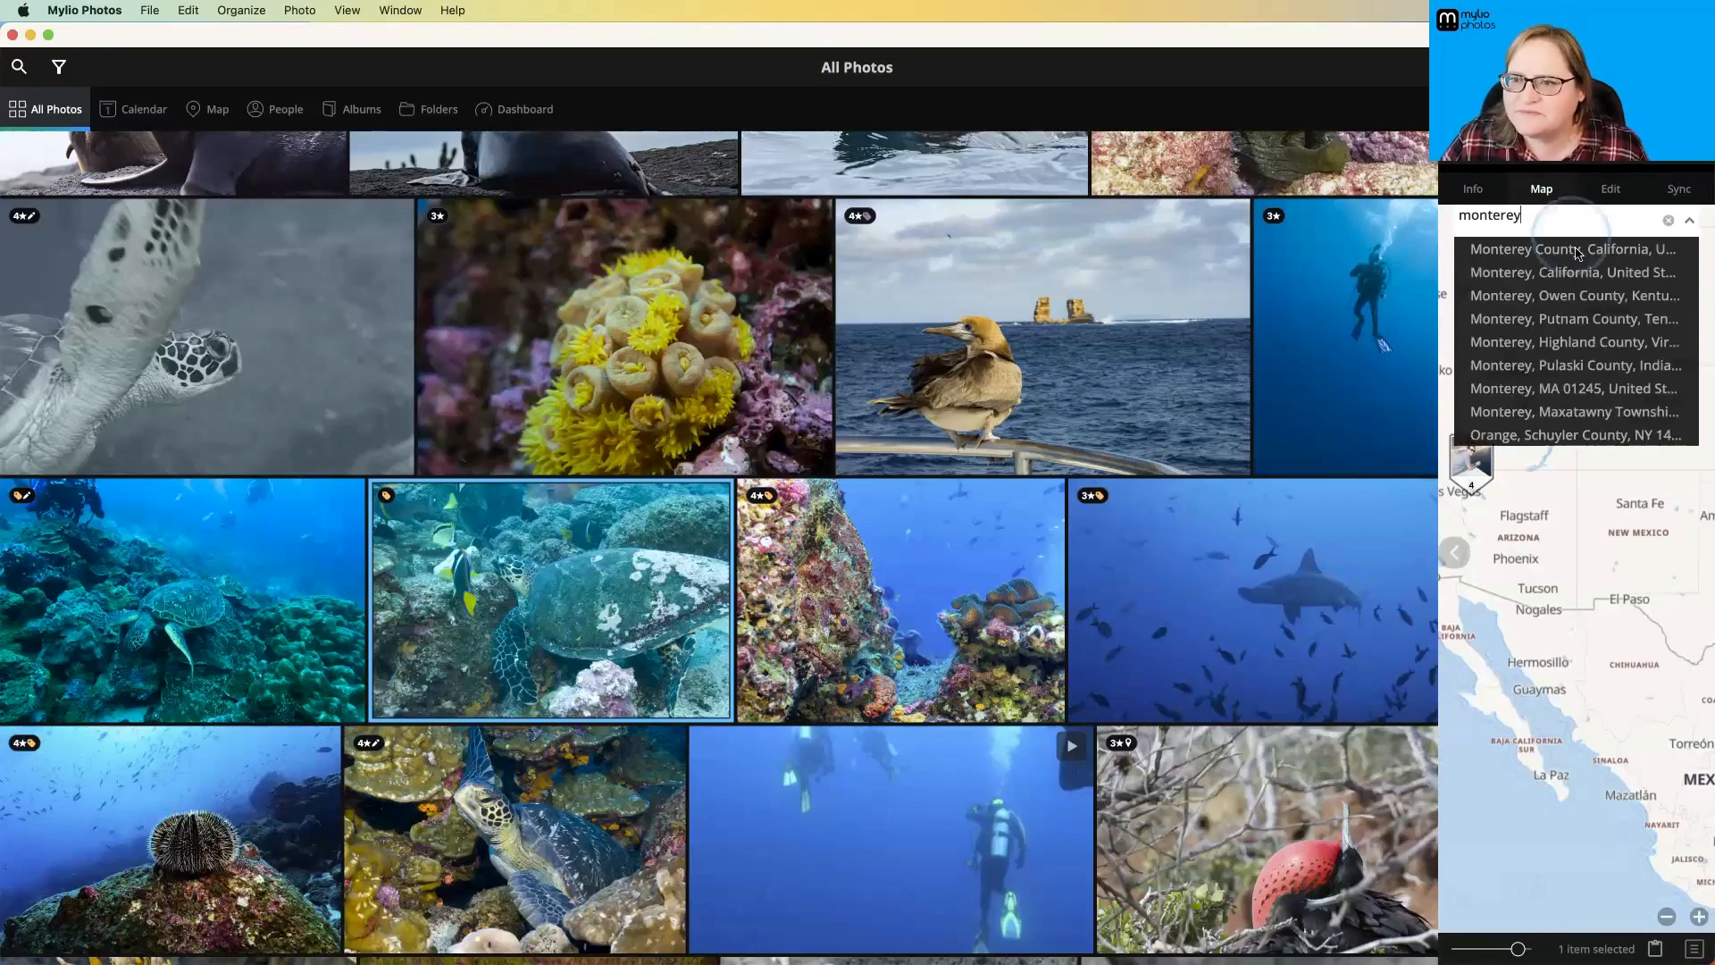
{"action": "left_click", "coordinate": [1524, 271]}
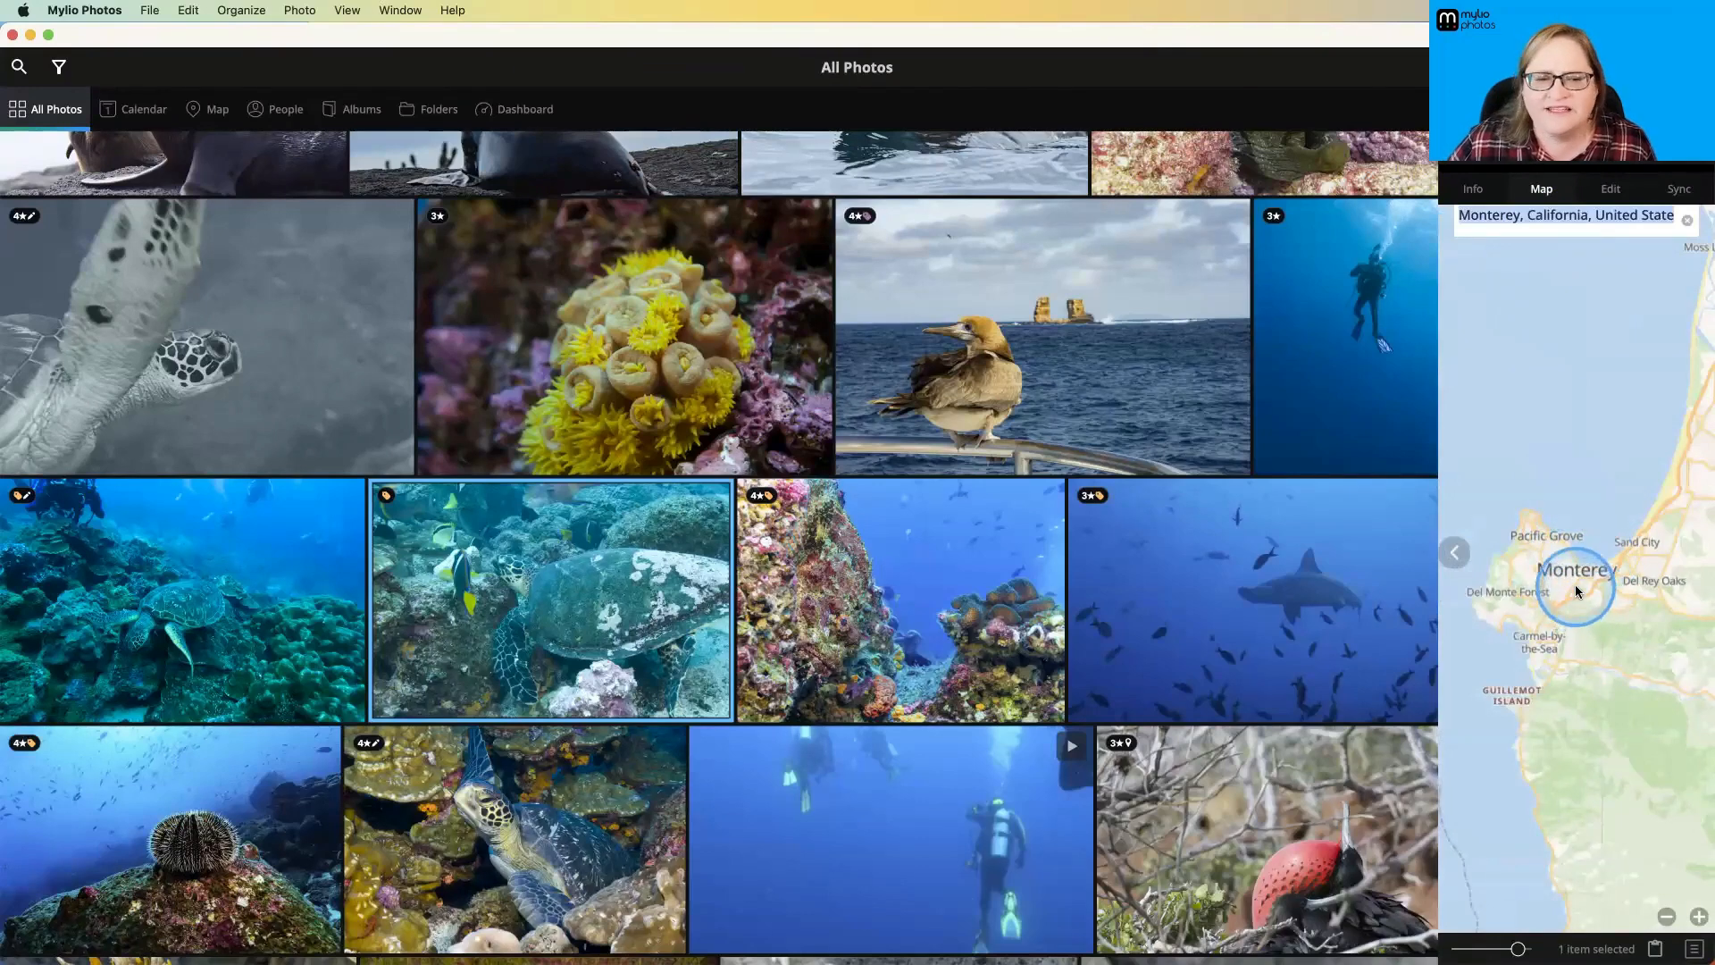
Geotag the turtle, reef and hammerhead shark photos just off Monterey, confirm the location and check them on the library map.
{"action": "left_click", "coordinate": [545, 593]}
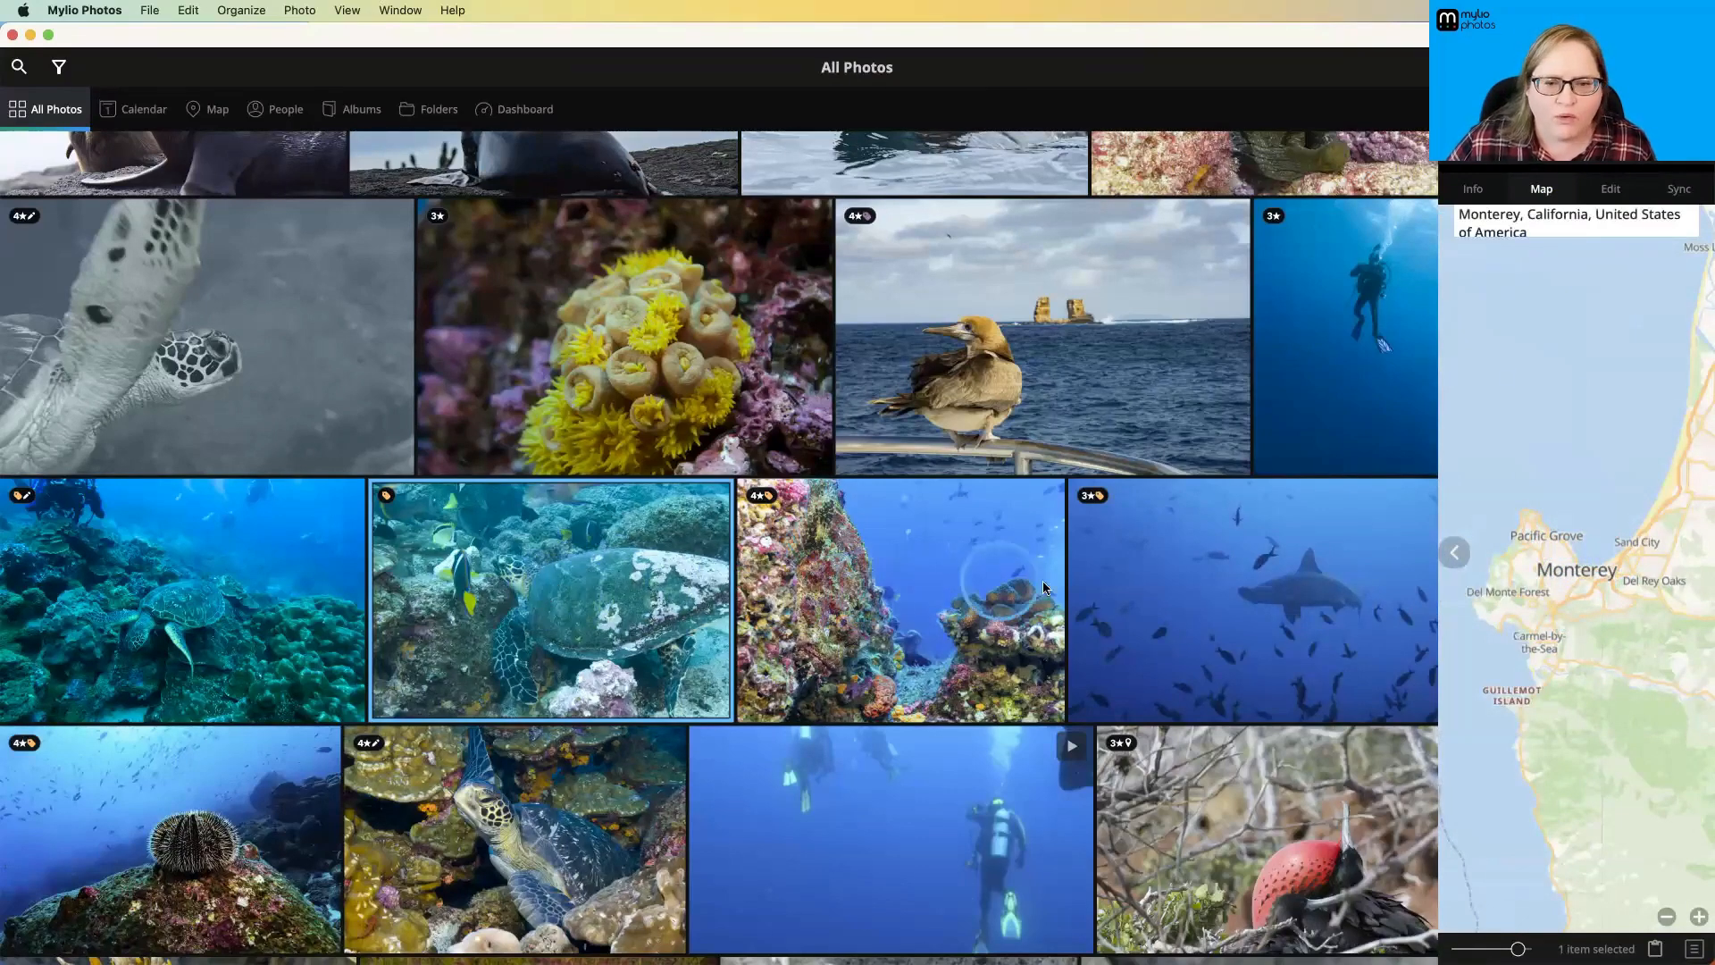
{"action": "left_click", "coordinate": [1130, 583], "text": "shift"}
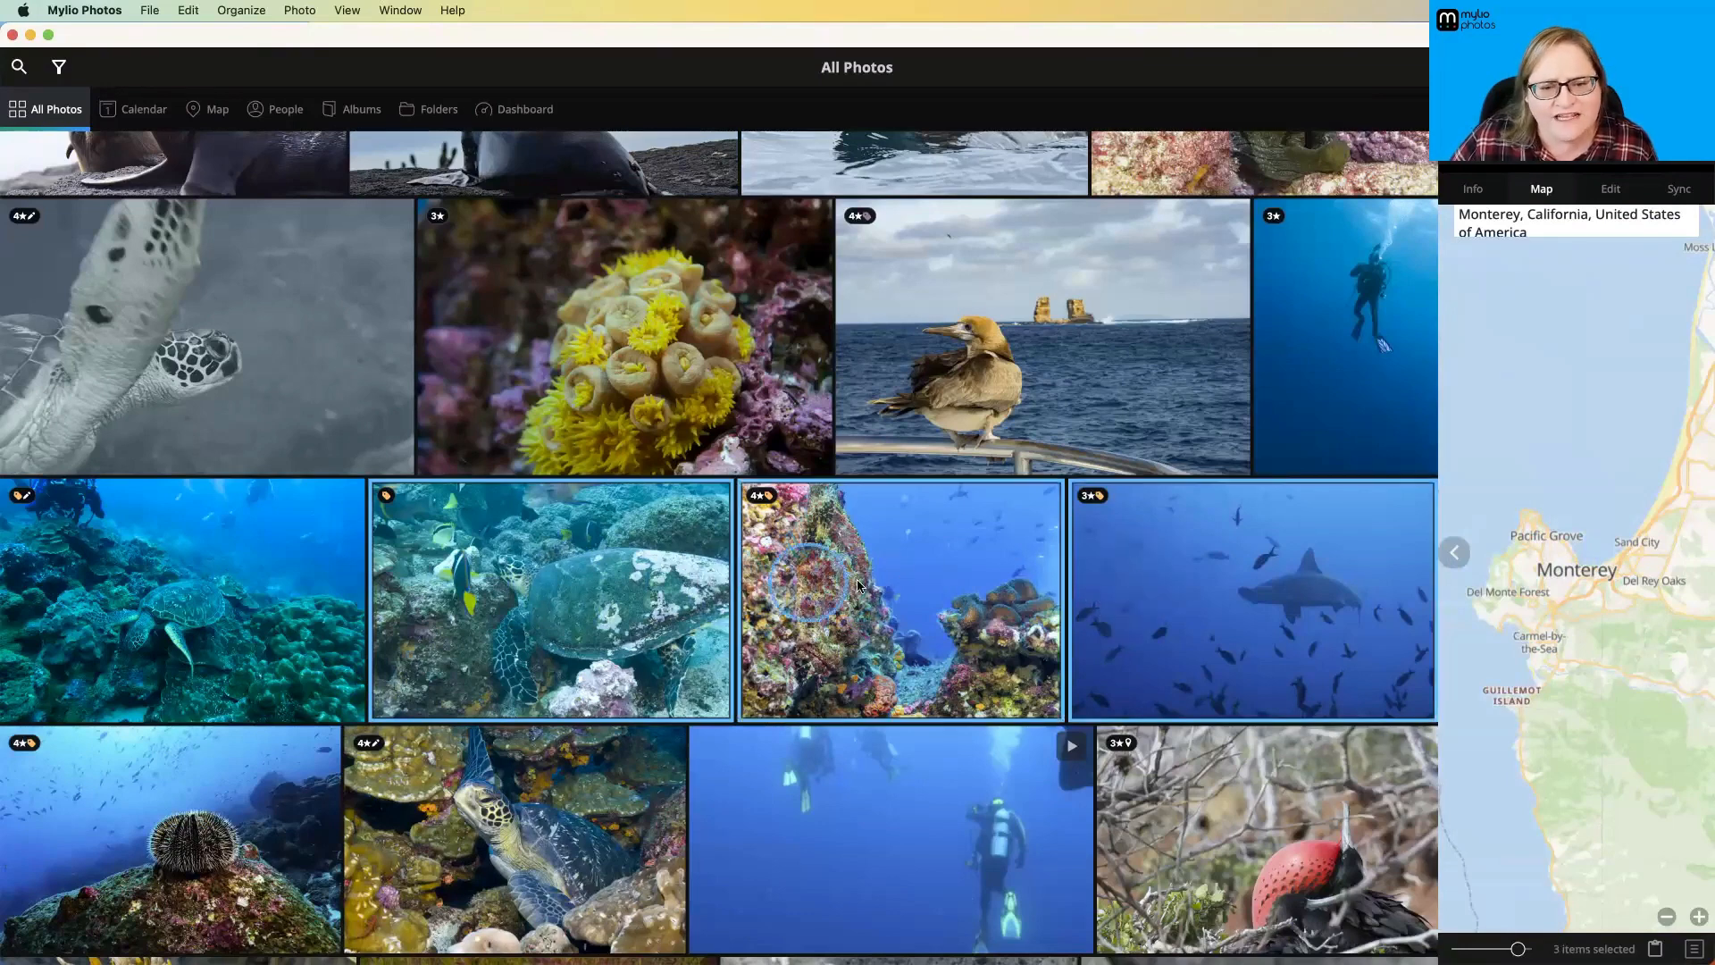
{"action": "mouse_move", "coordinate": [1176, 571]}
{"action": "left_mouse_down"}
{"action": "mouse_move", "coordinate": [1553, 537]}
{"action": "mouse_move", "coordinate": [1581, 506]}
{"action": "left_mouse_up"}
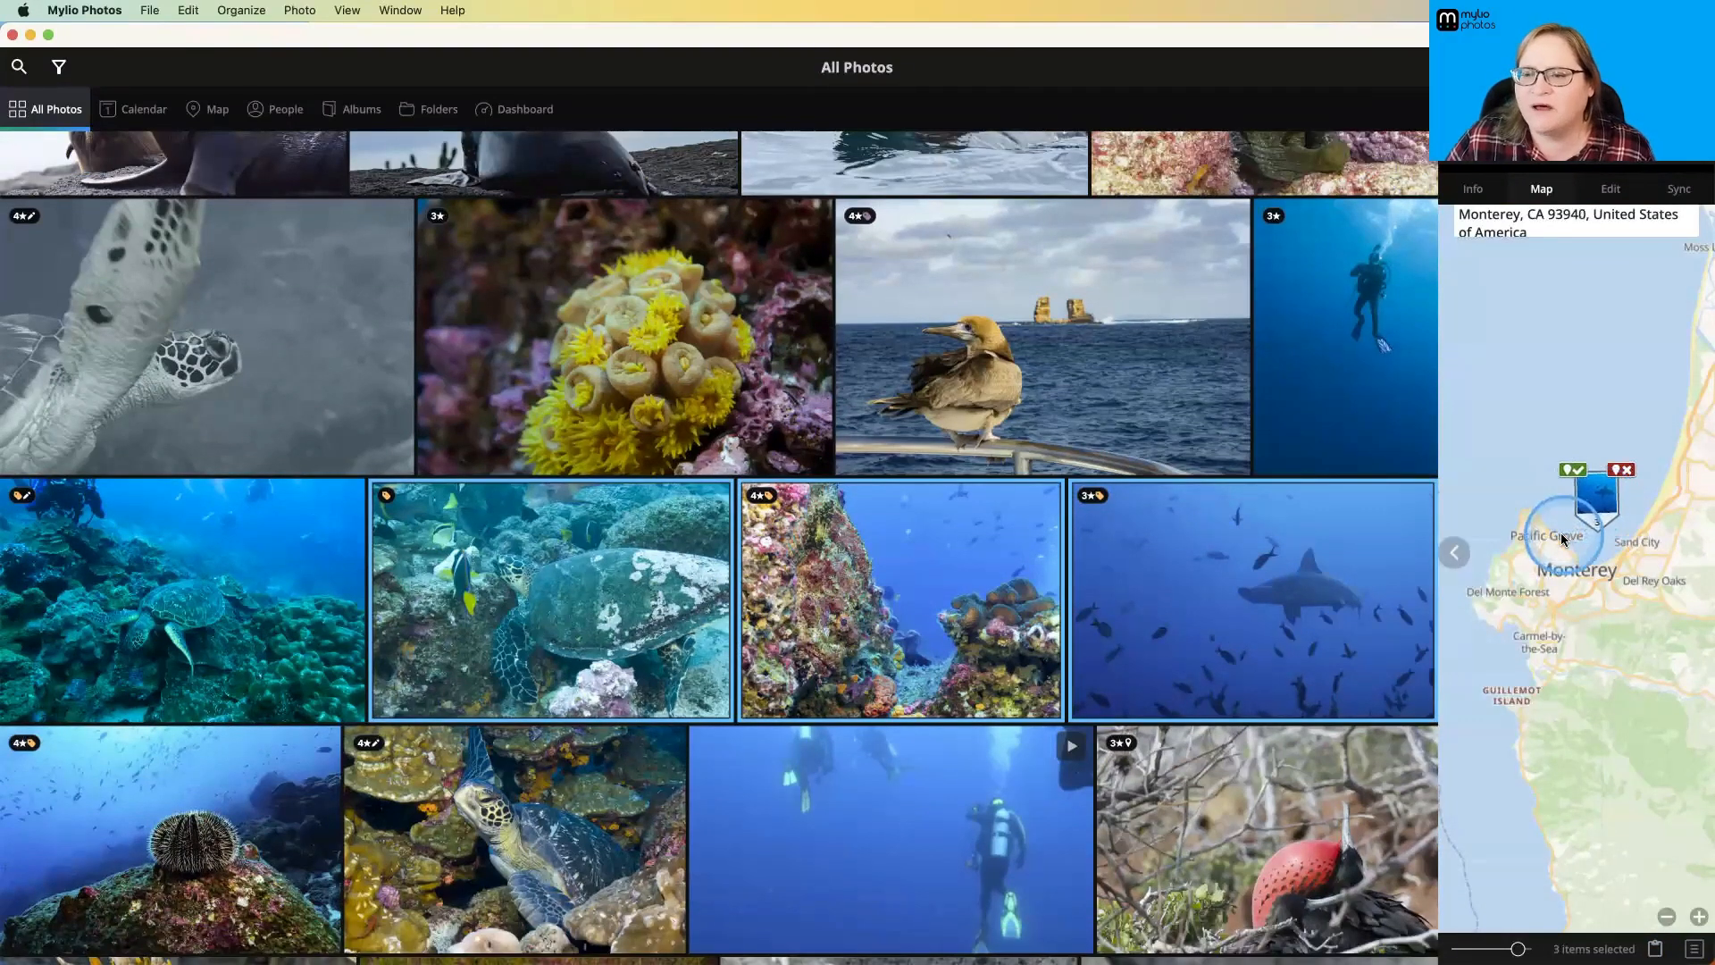
{"action": "left_click", "coordinate": [1572, 469]}
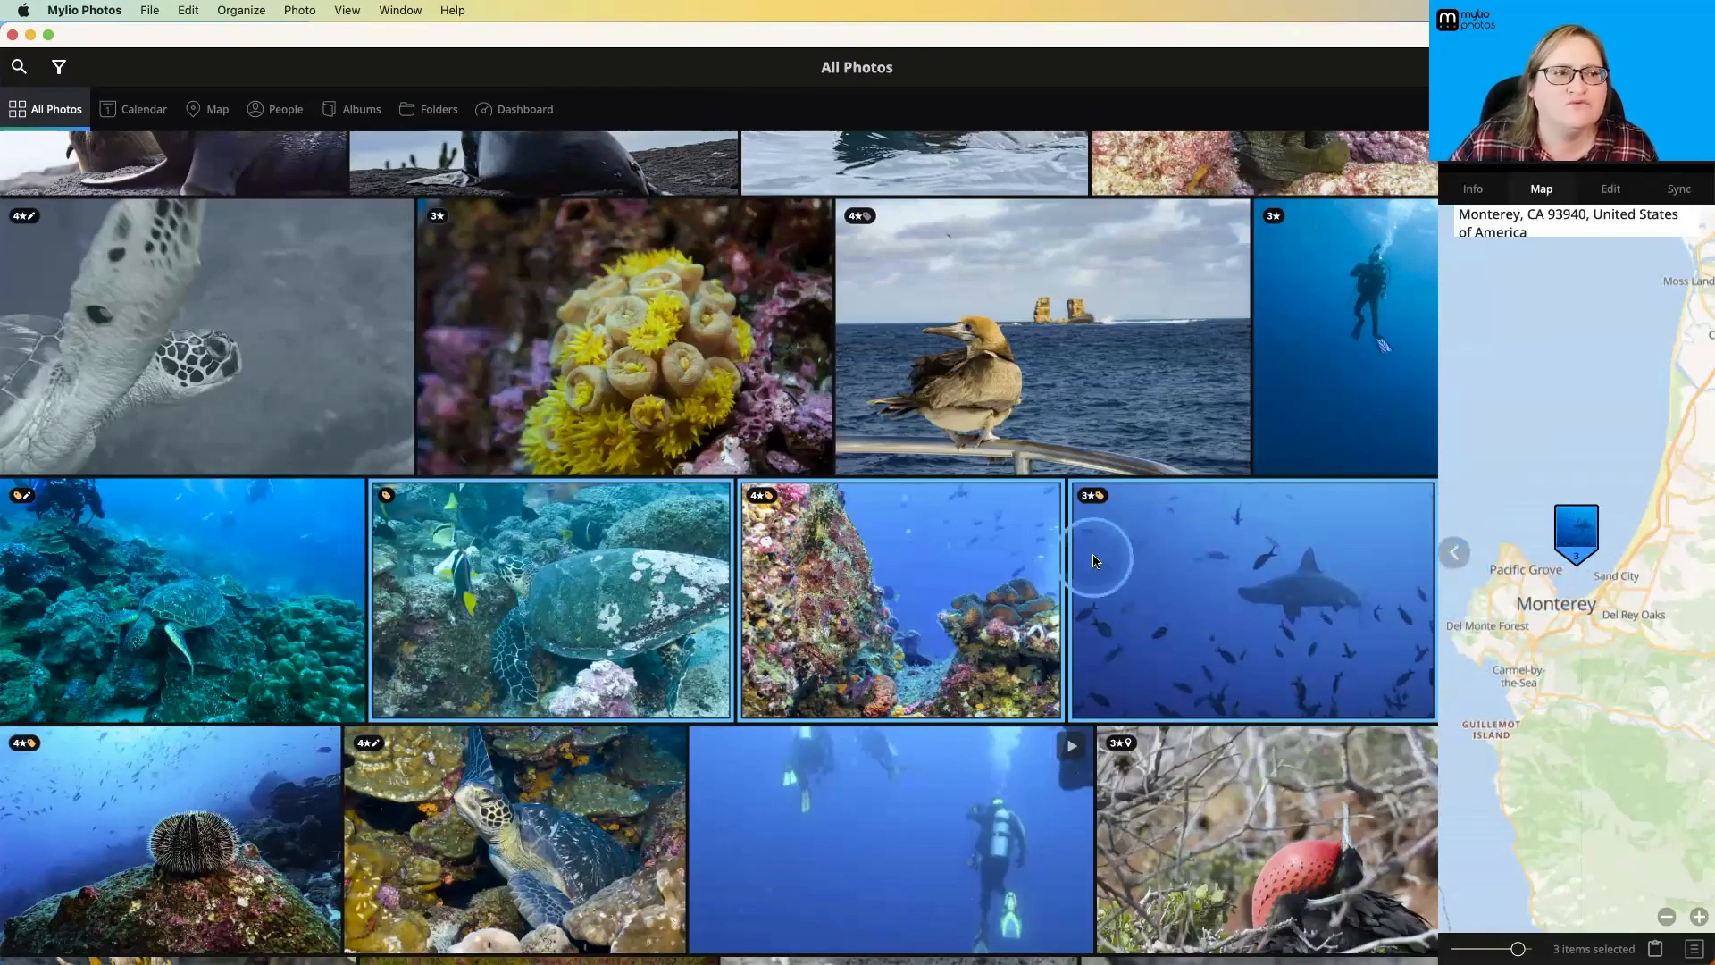
{"action": "left_click", "coordinate": [214, 109]}
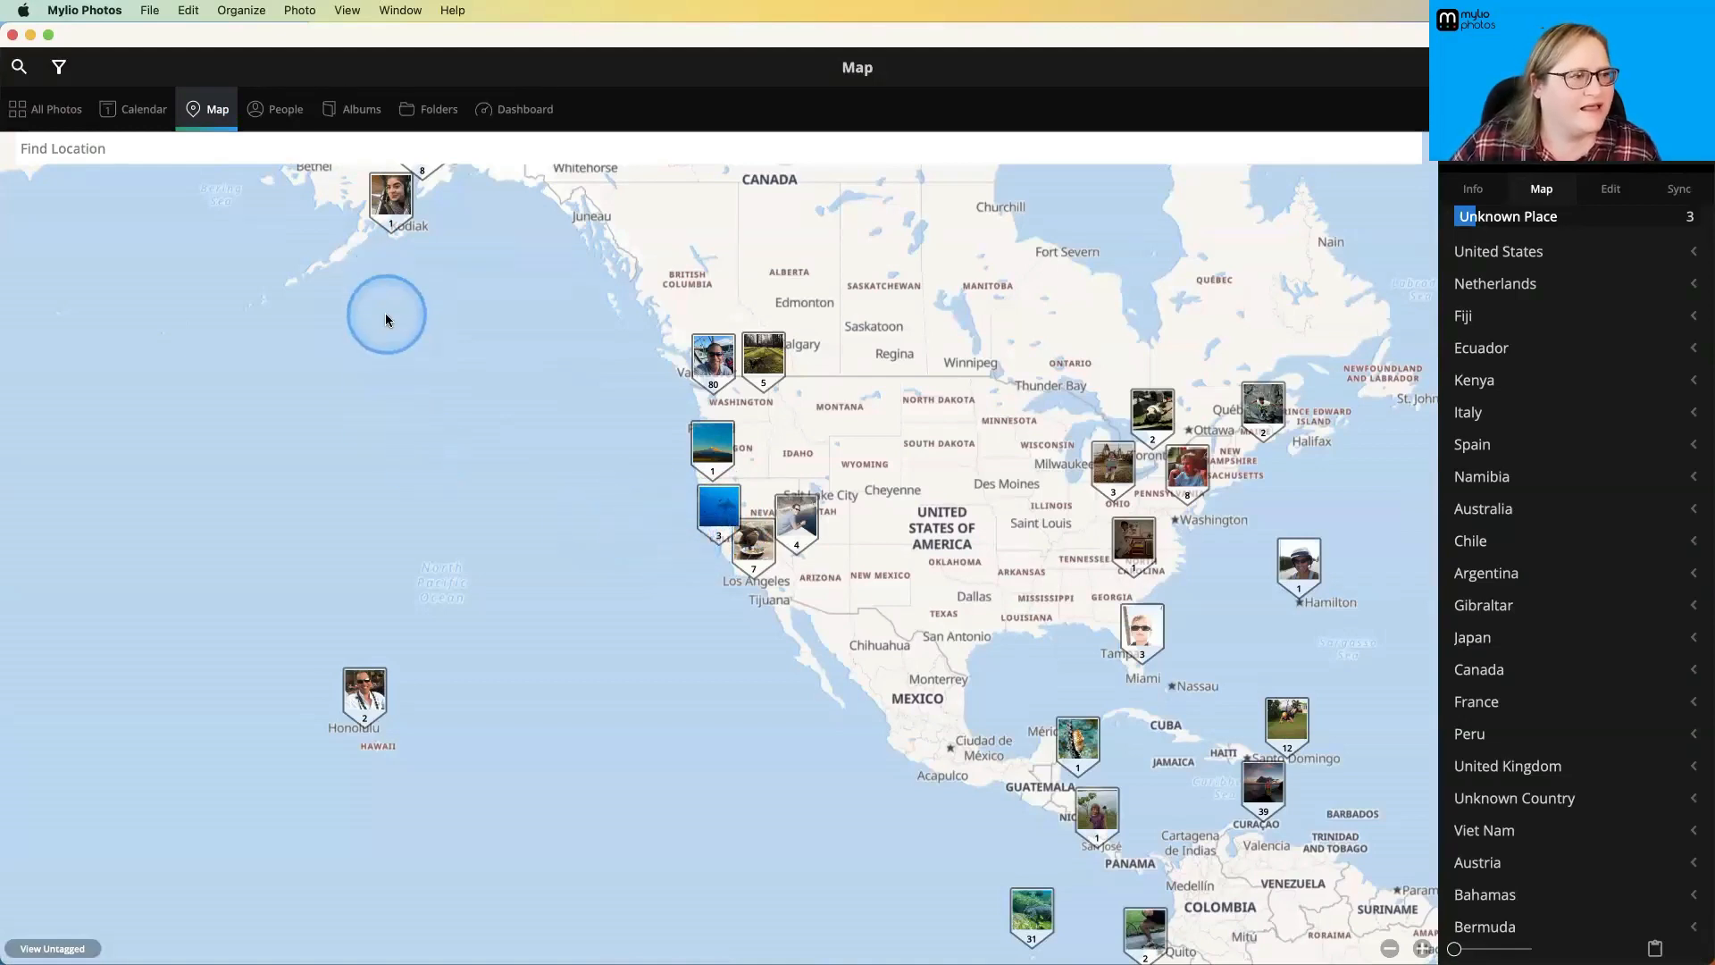
Open the untagged photos among the people and turn on Zoom to Face.
{"action": "left_click", "coordinate": [277, 112]}
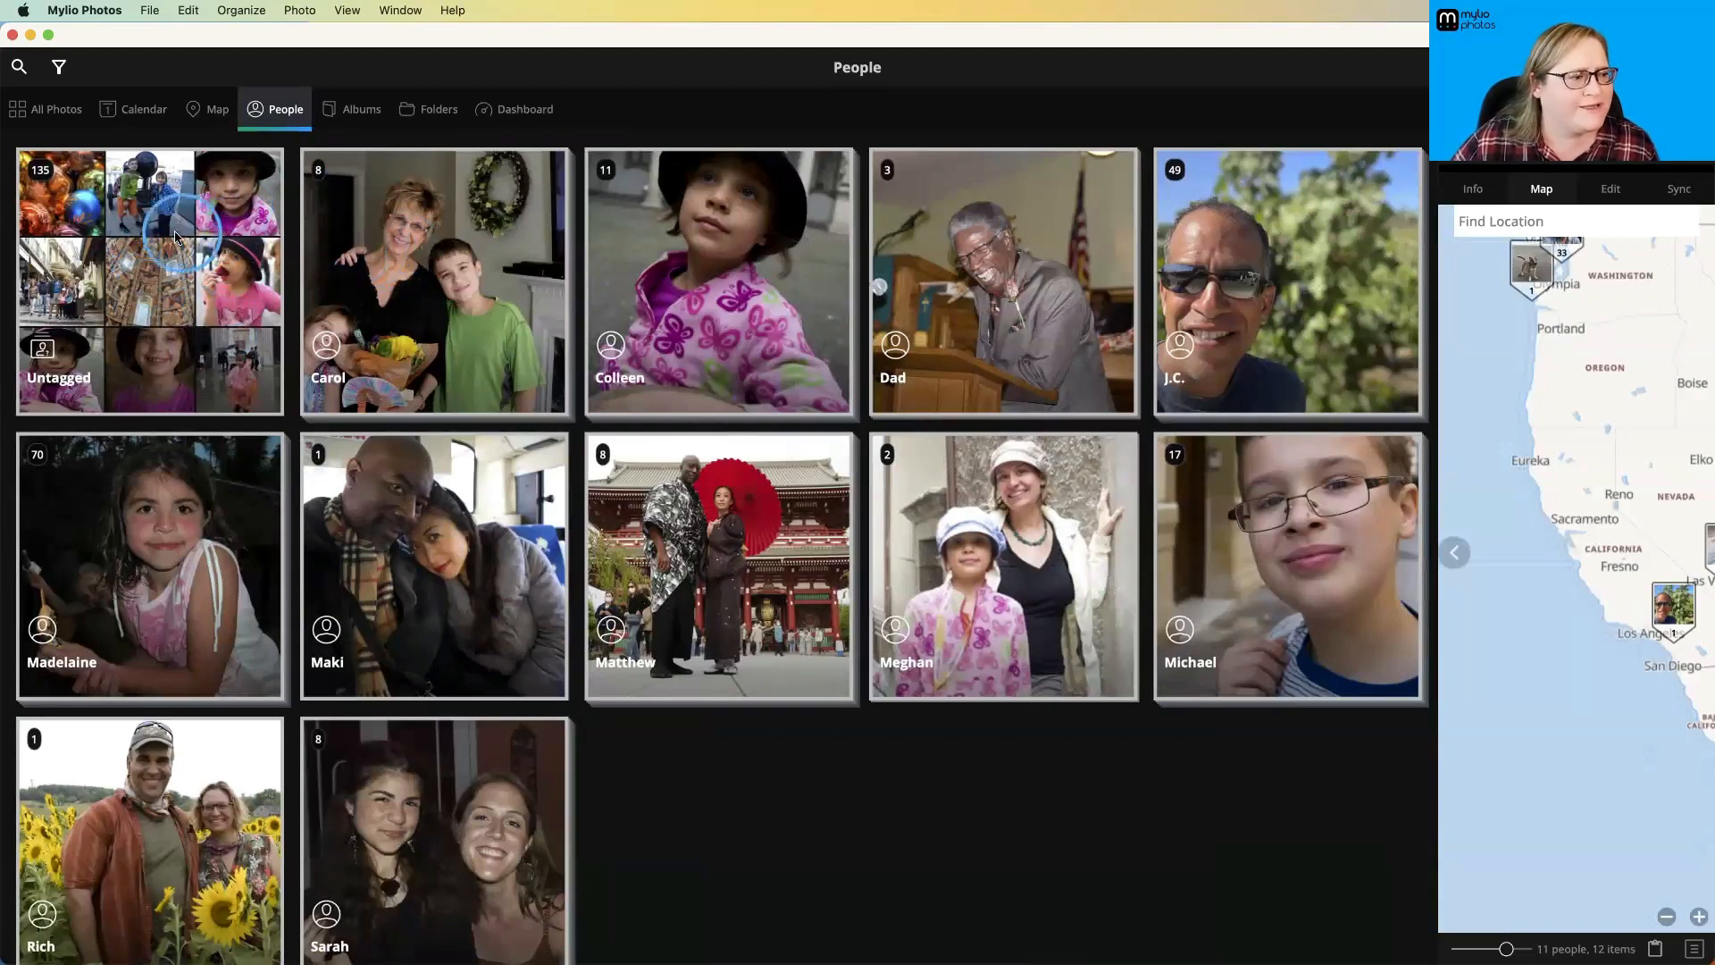
{"action": "left_click", "coordinate": [180, 292]}
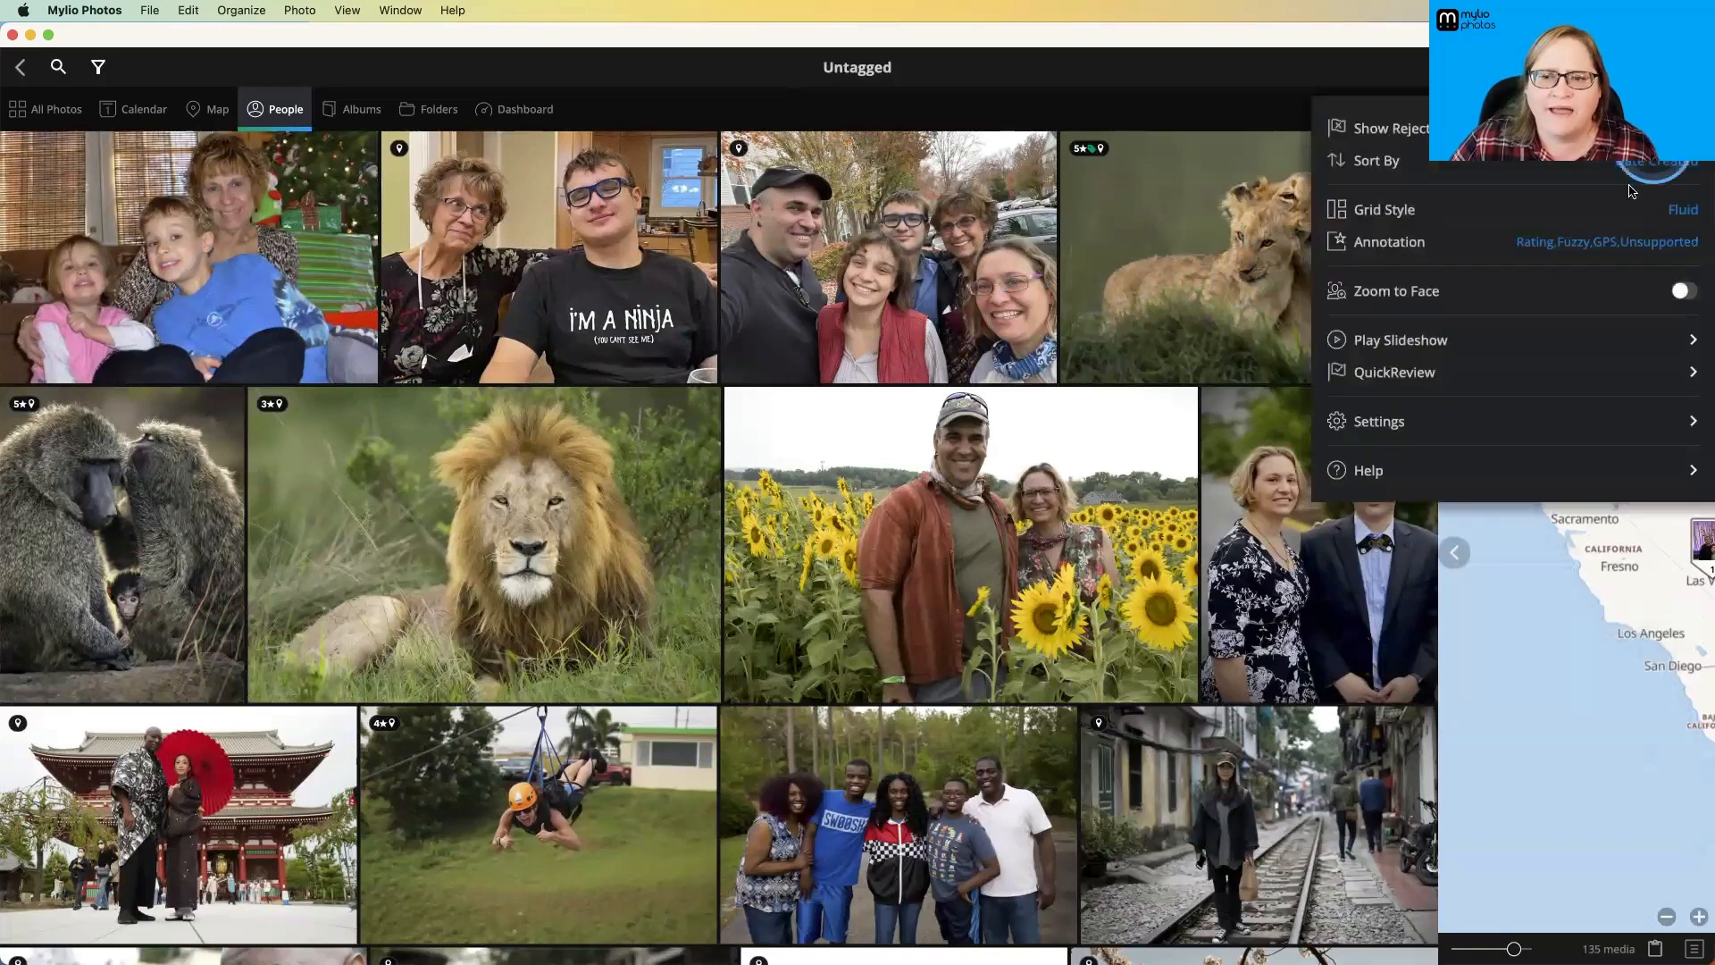
{"action": "left_click", "coordinate": [1681, 291]}
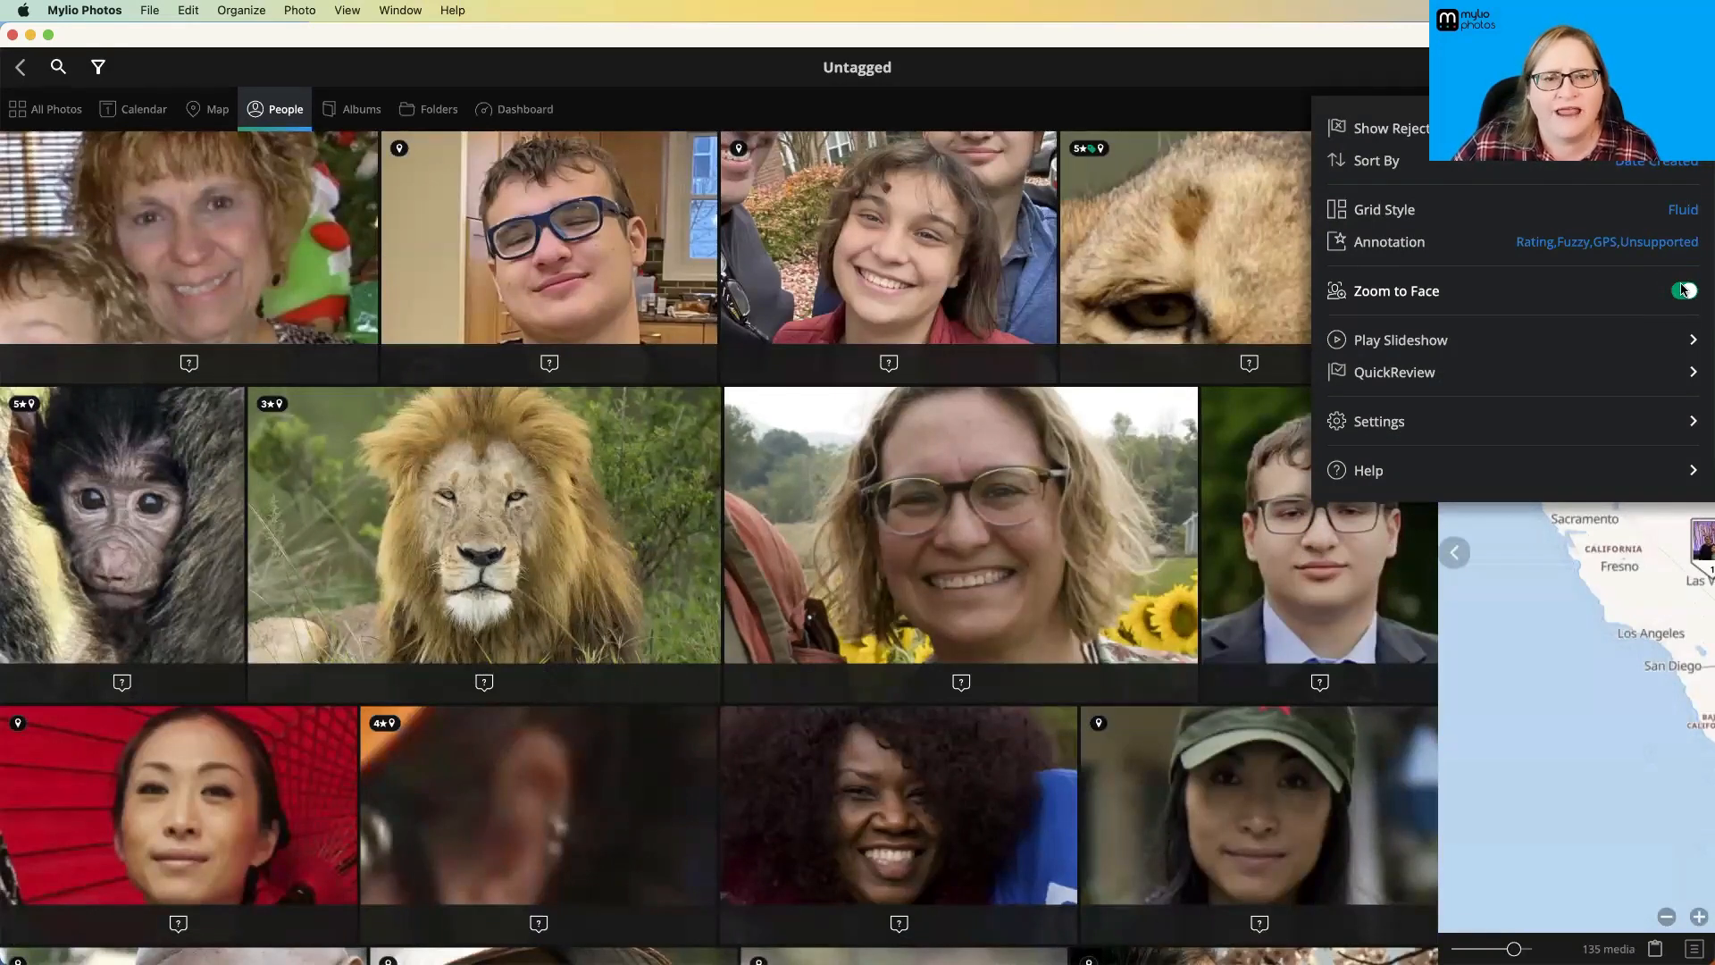
Tag the smiling girl's face in the autumn group photo with the matching existing person.
{"action": "left_click", "coordinate": [888, 367]}
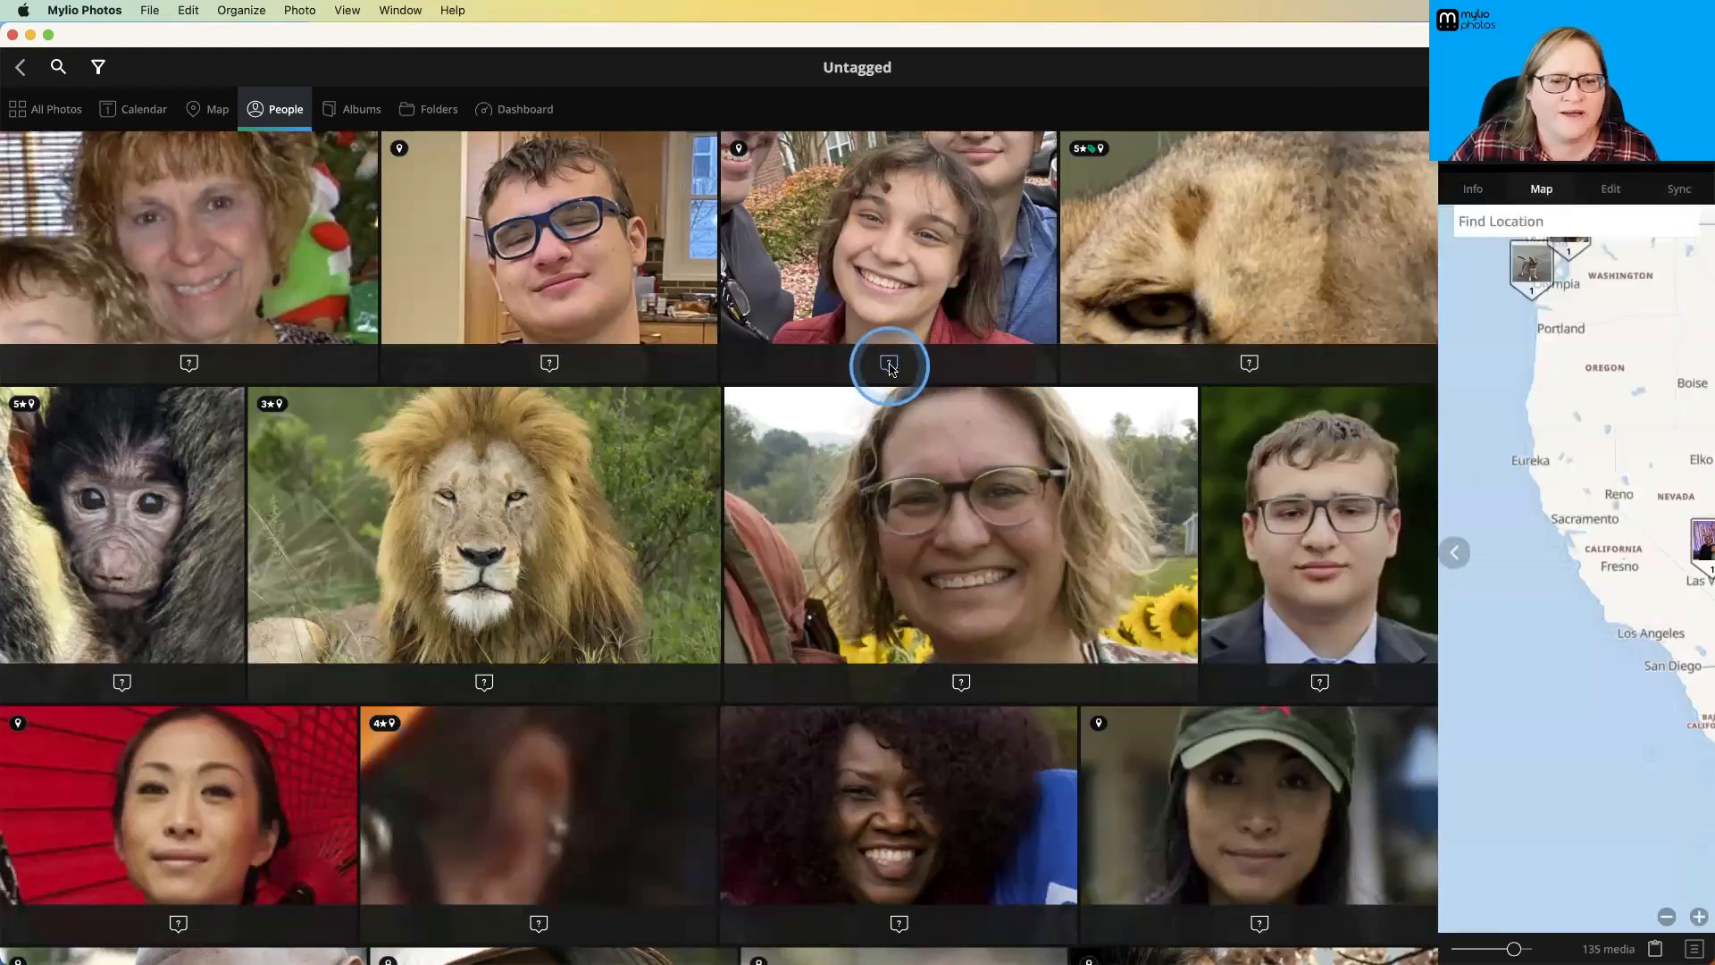
{"action": "left_click", "coordinate": [889, 365]}
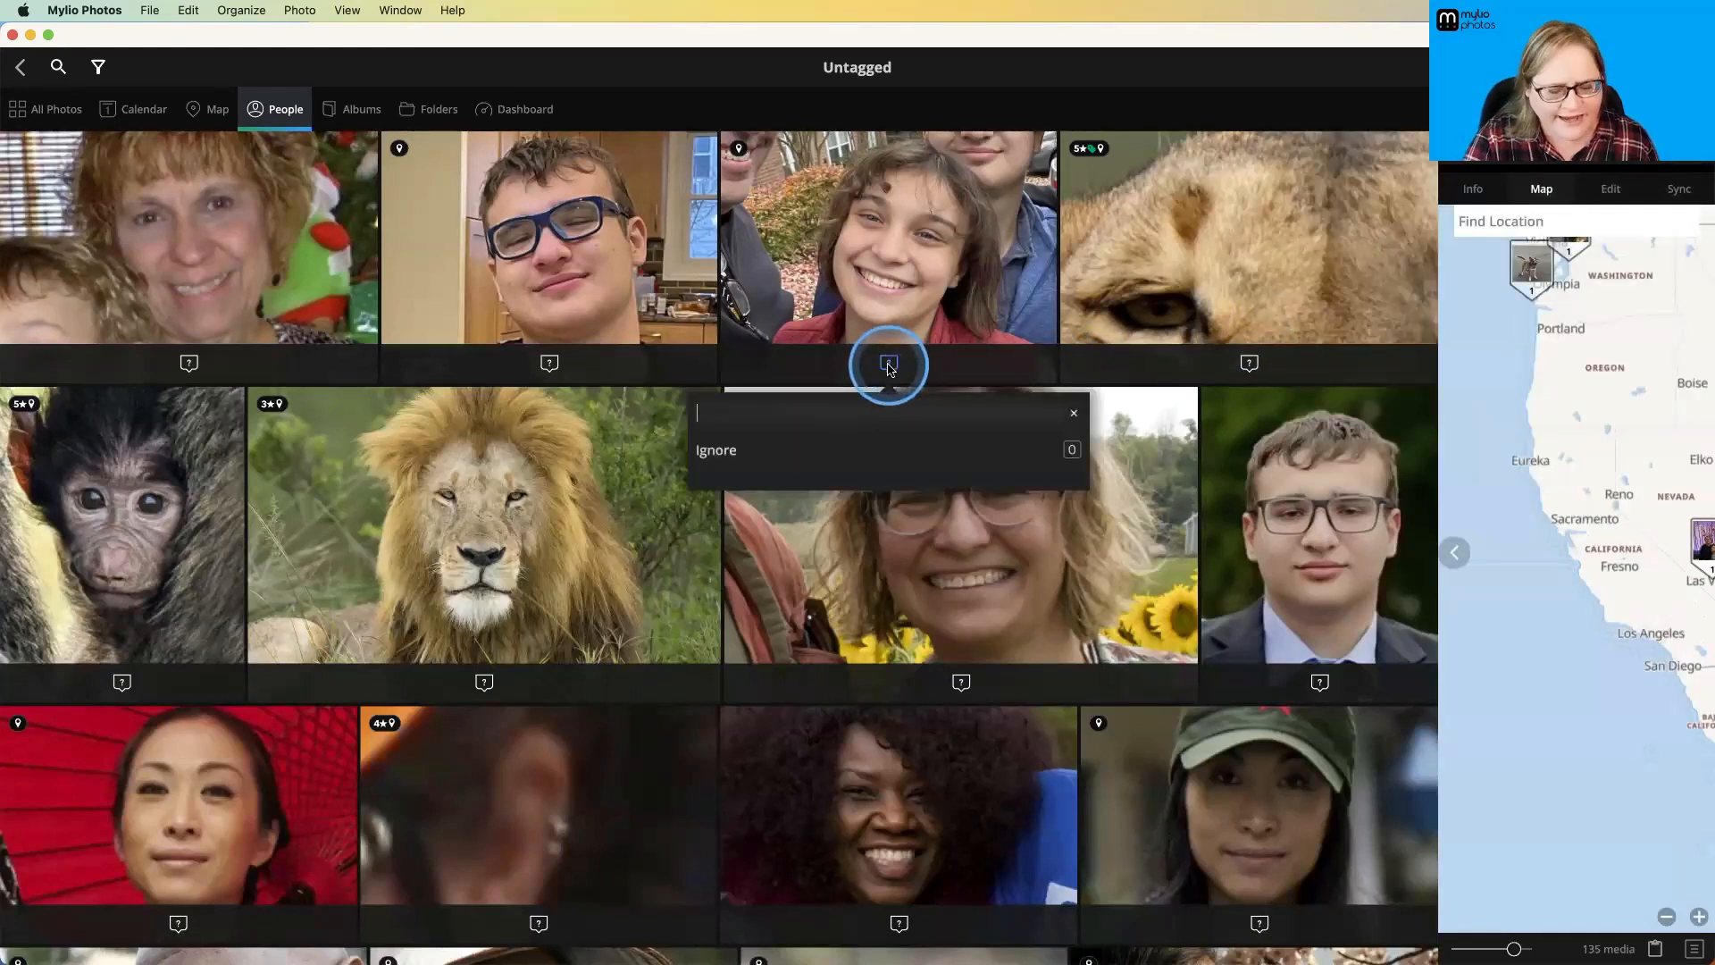
{"action": "type", "text": "coll"}
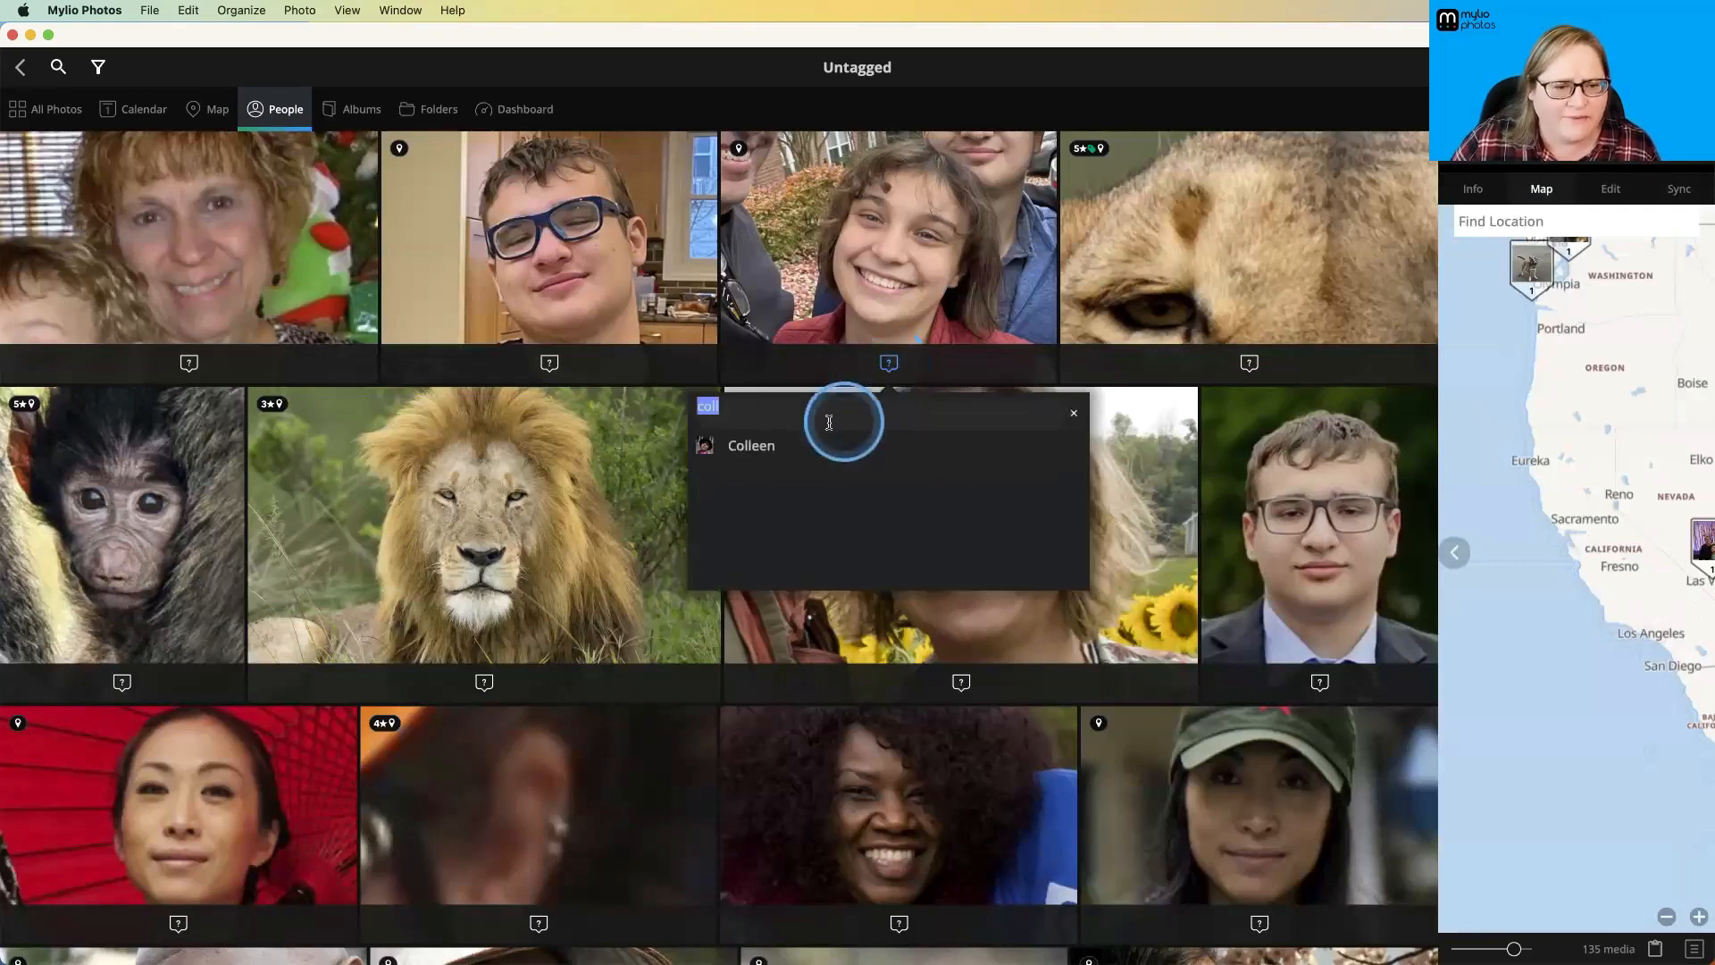
{"action": "left_click", "coordinate": [767, 445]}
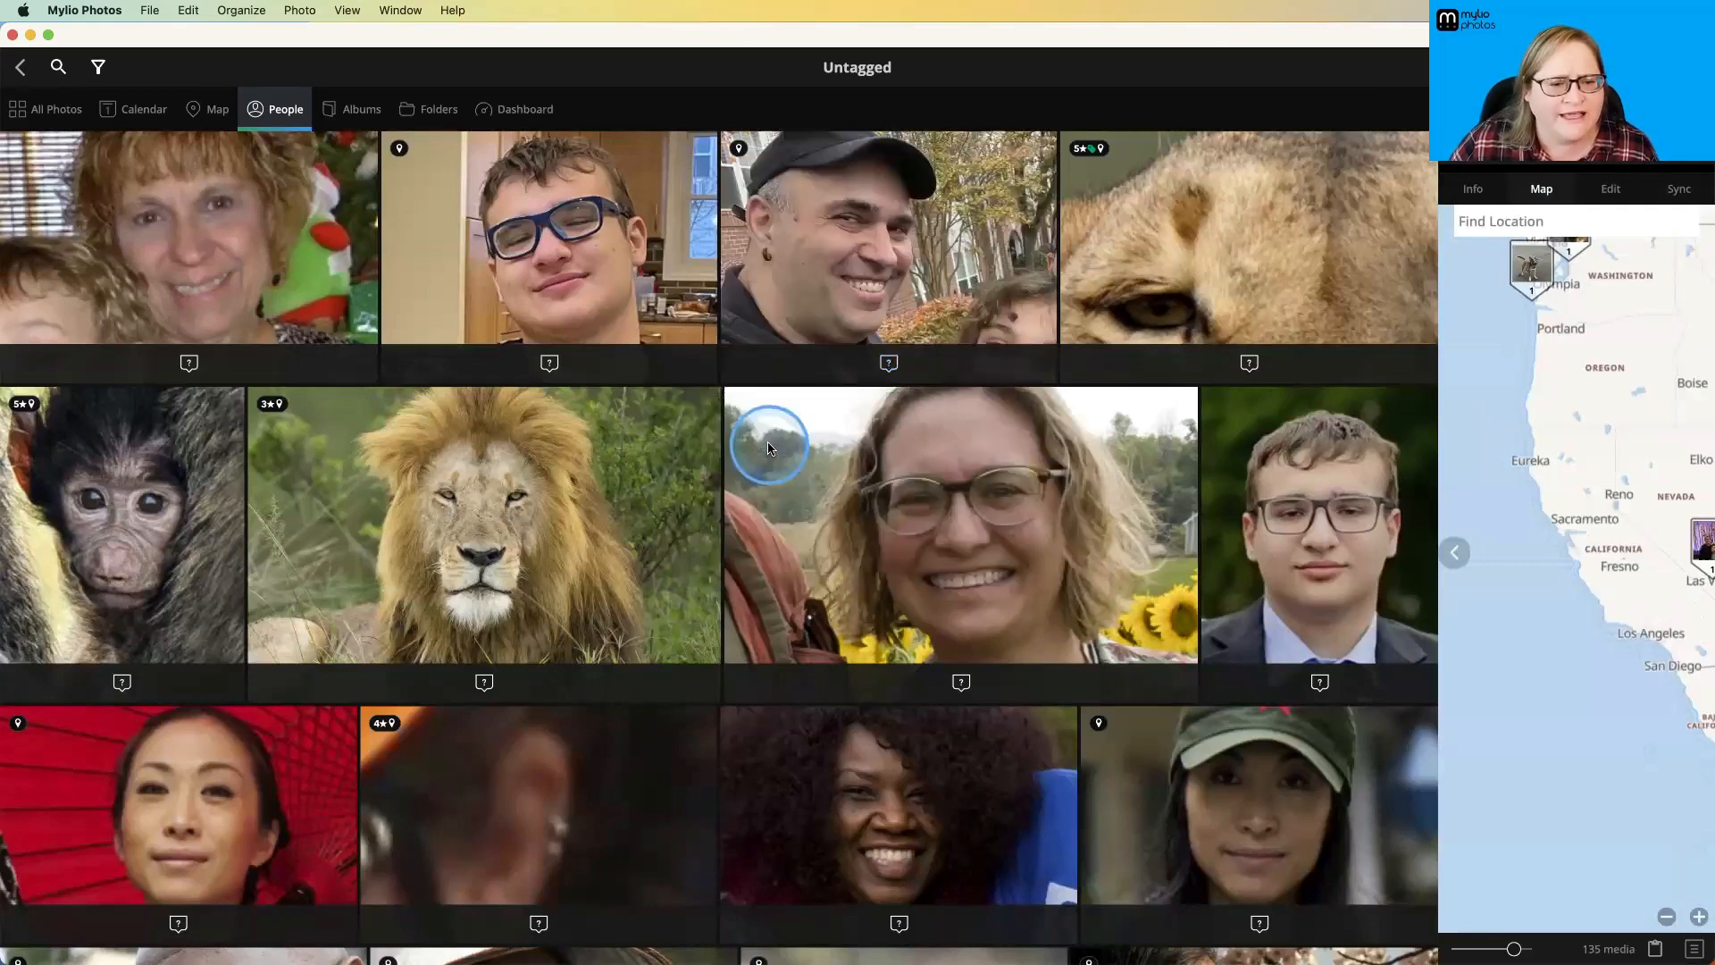
Tag the face of the man in the black cap in the same group photo with his existing person.
{"action": "left_click", "coordinate": [888, 365]}
{"action": "left_click", "coordinate": [885, 366]}
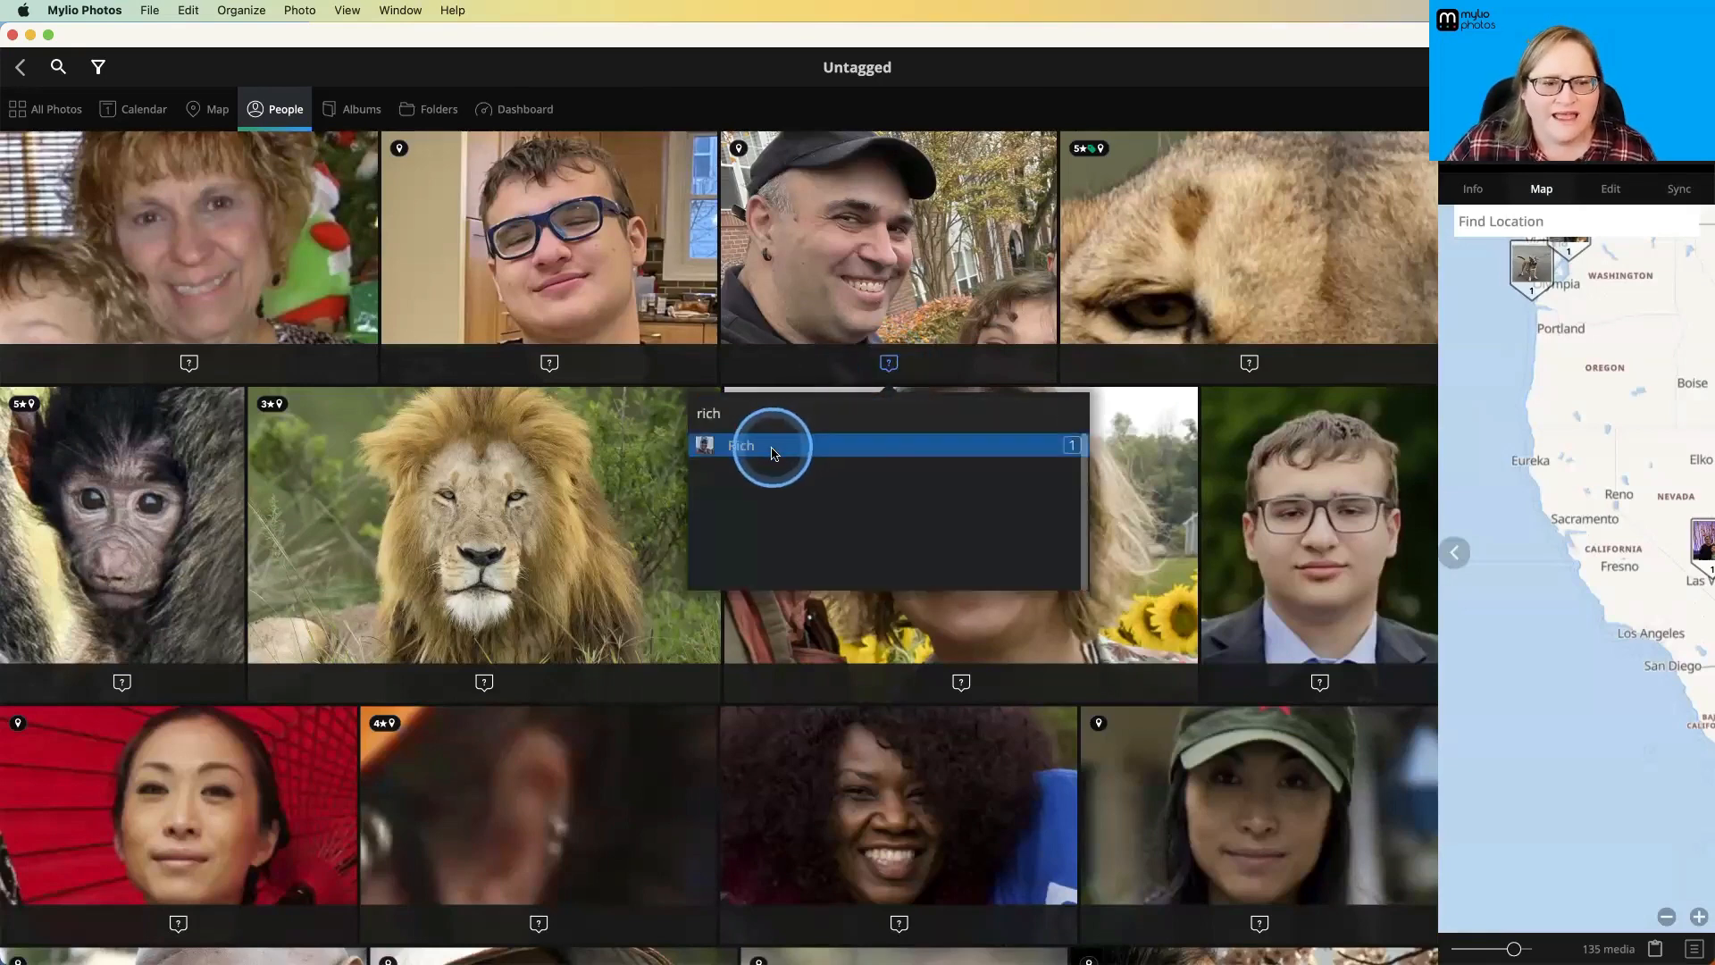
{"action": "left_click", "coordinate": [748, 446]}
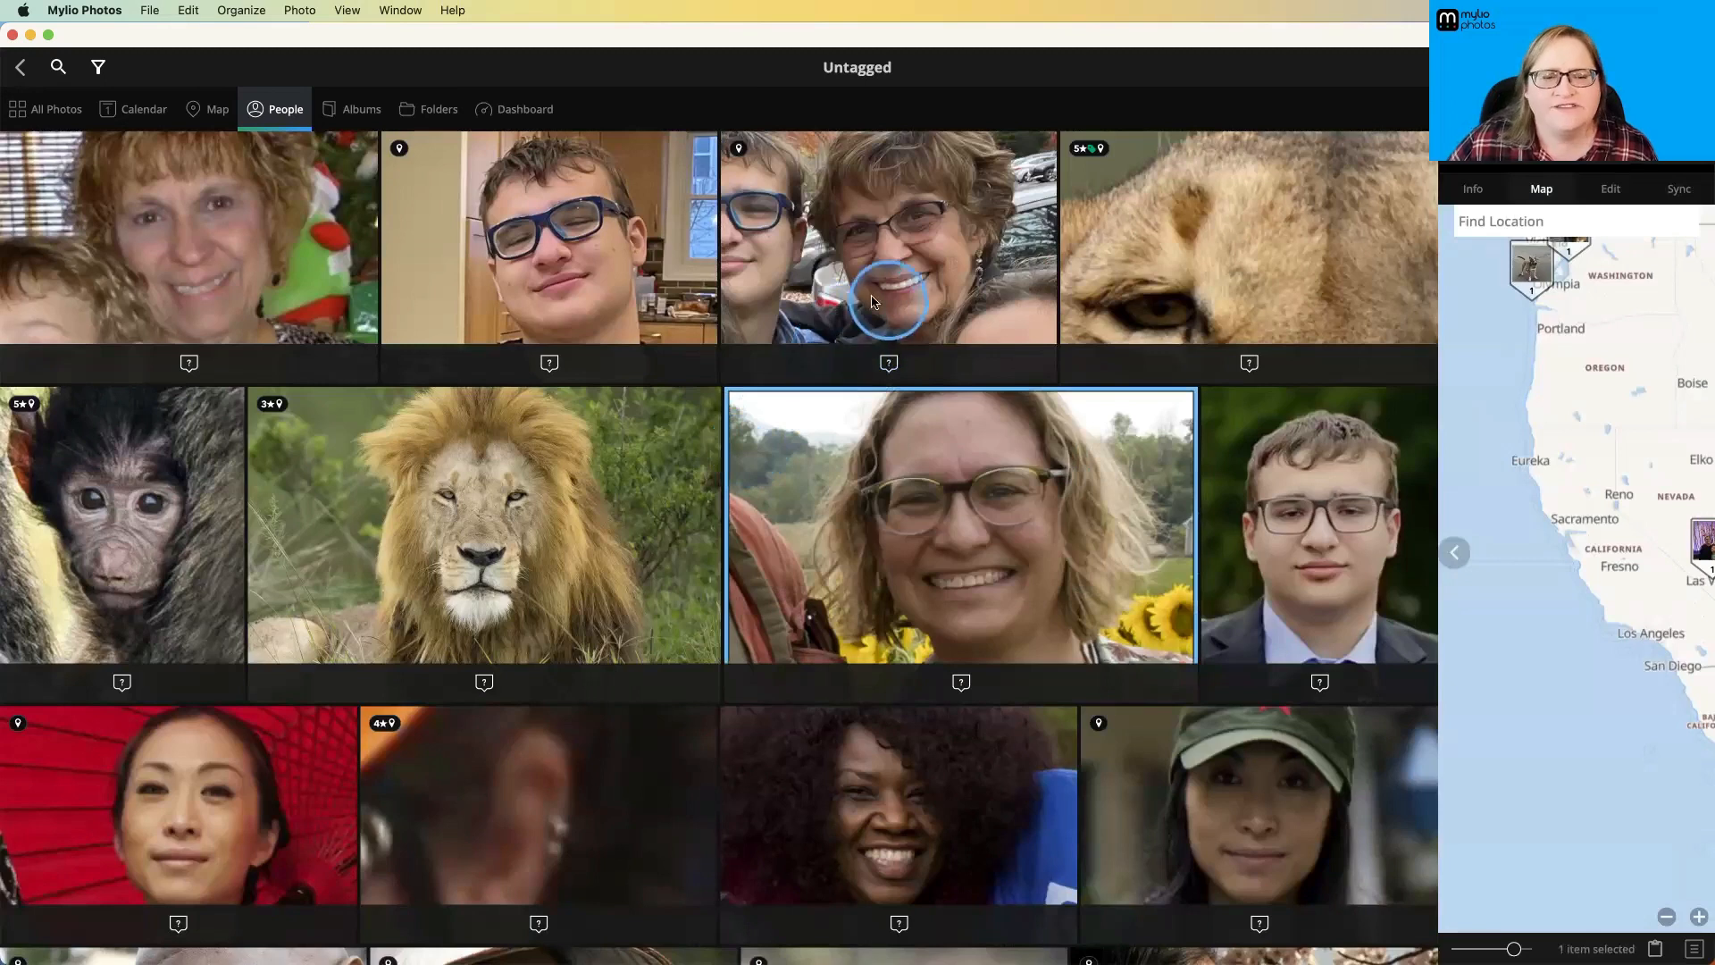
{"action": "left_click", "coordinate": [824, 301]}
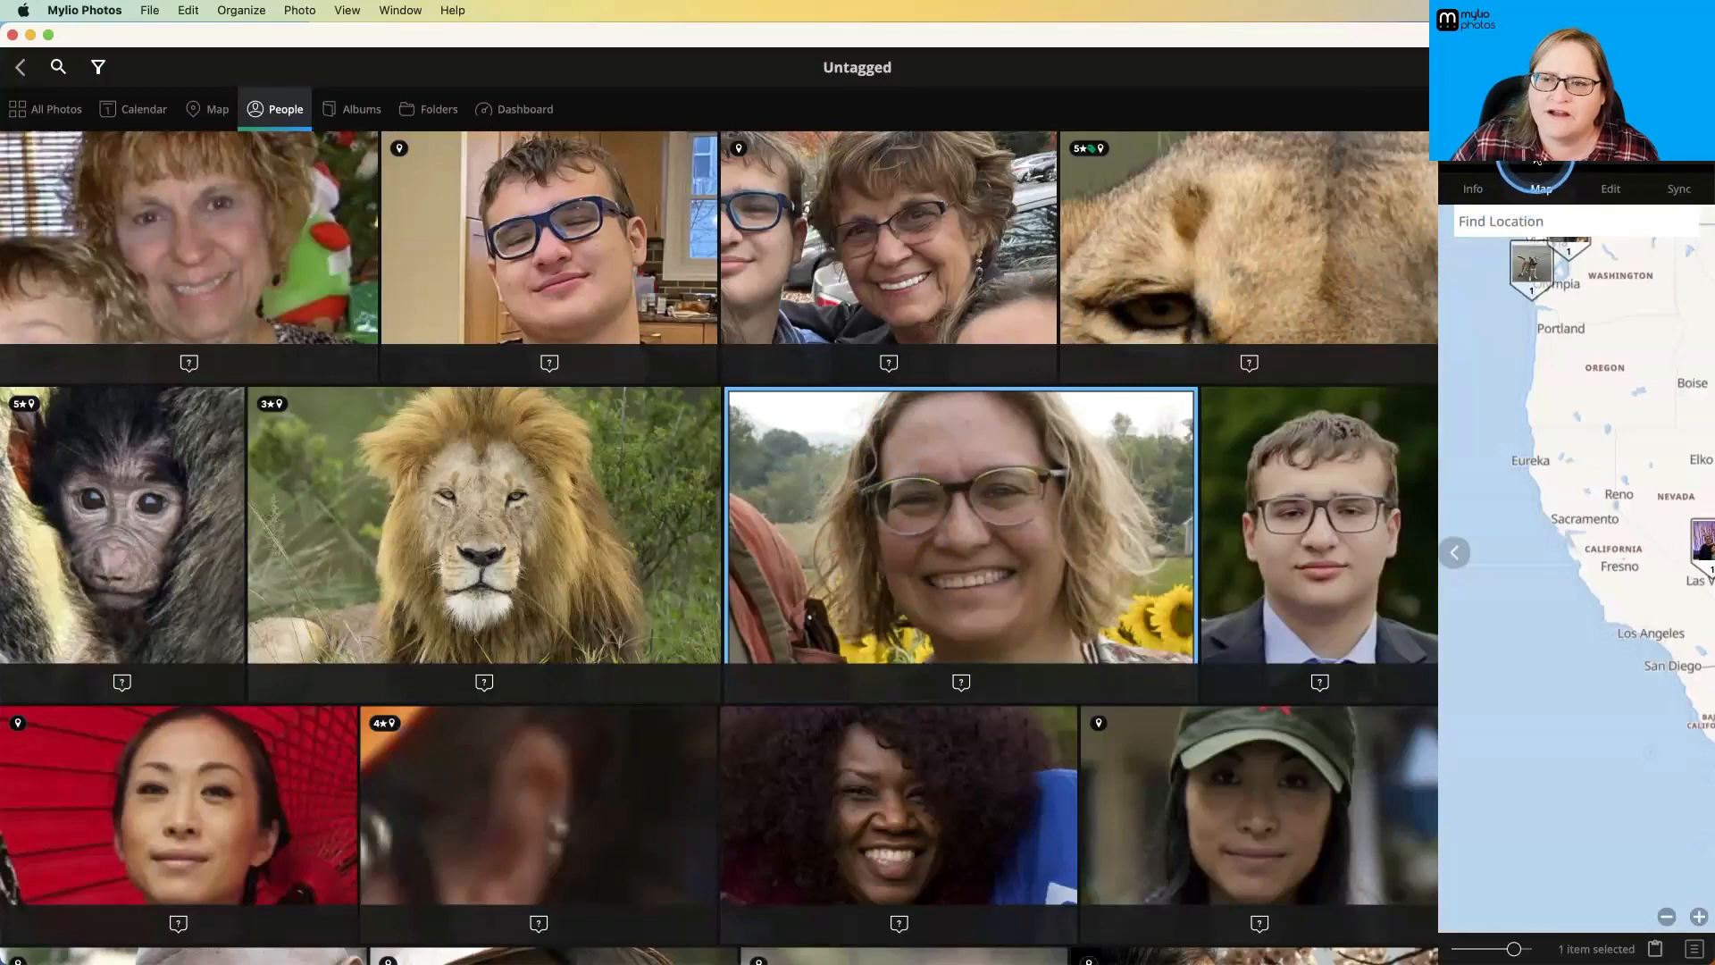
Open the grouped faces detected in untagged people and assign the existing girl's name to the group of baby faces.
{"action": "left_click", "coordinate": [1538, 165]}
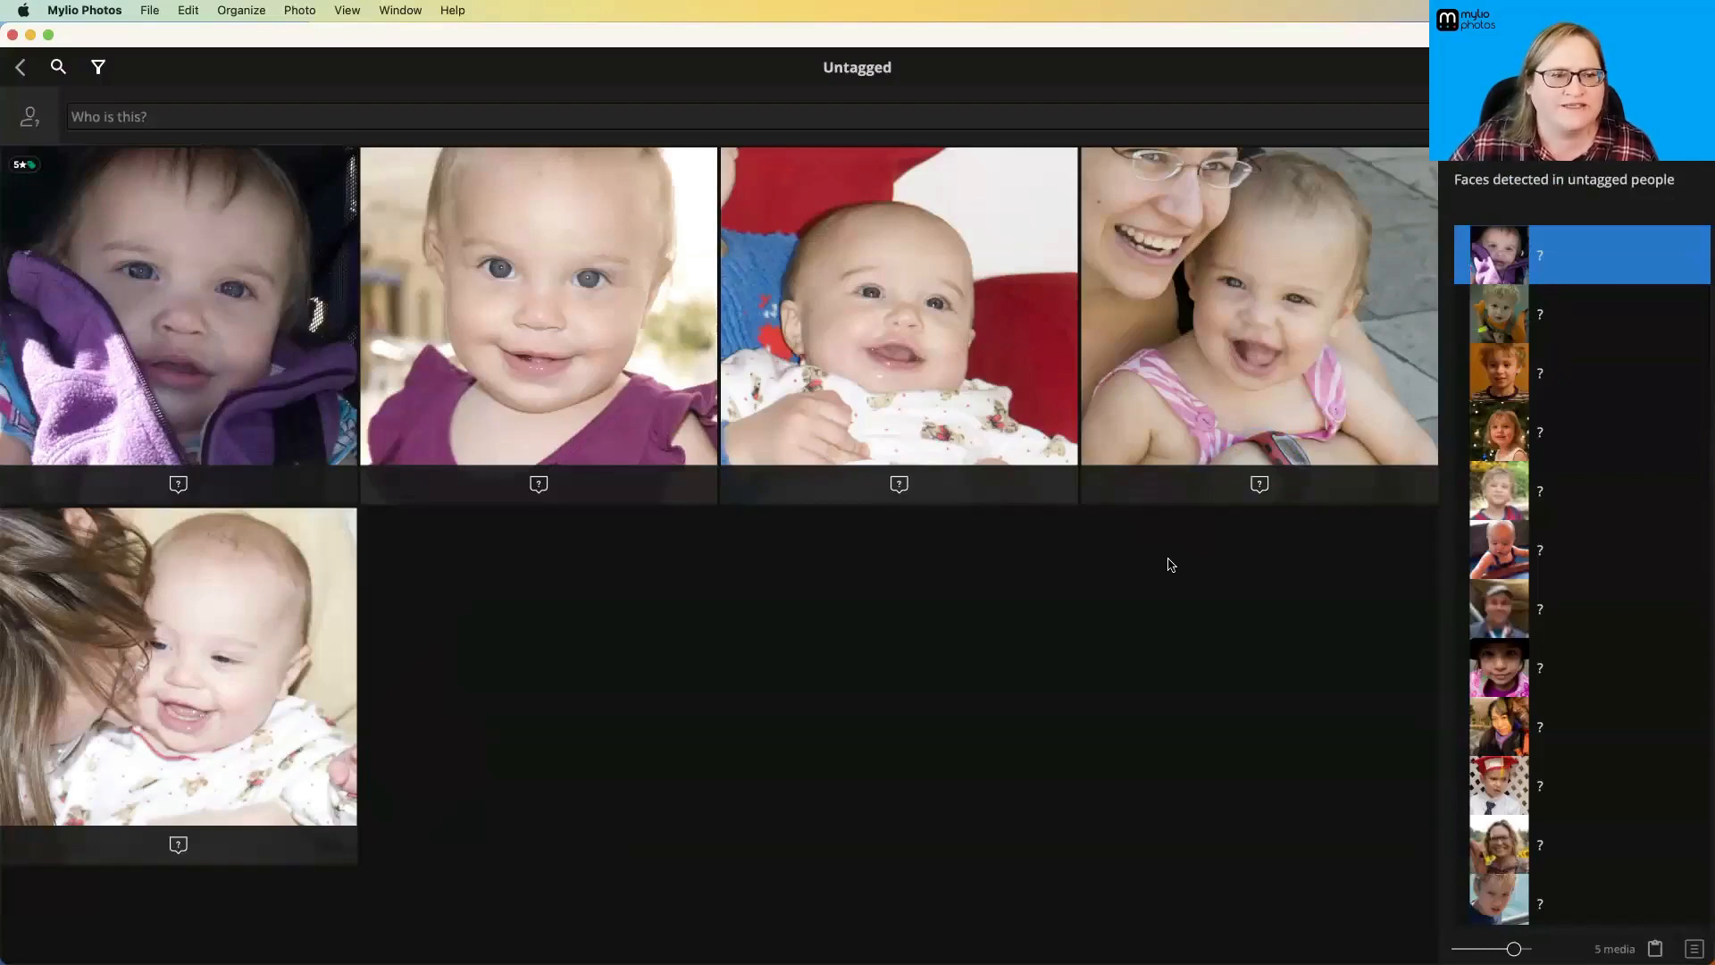
{"action": "left_click", "coordinate": [745, 121]}
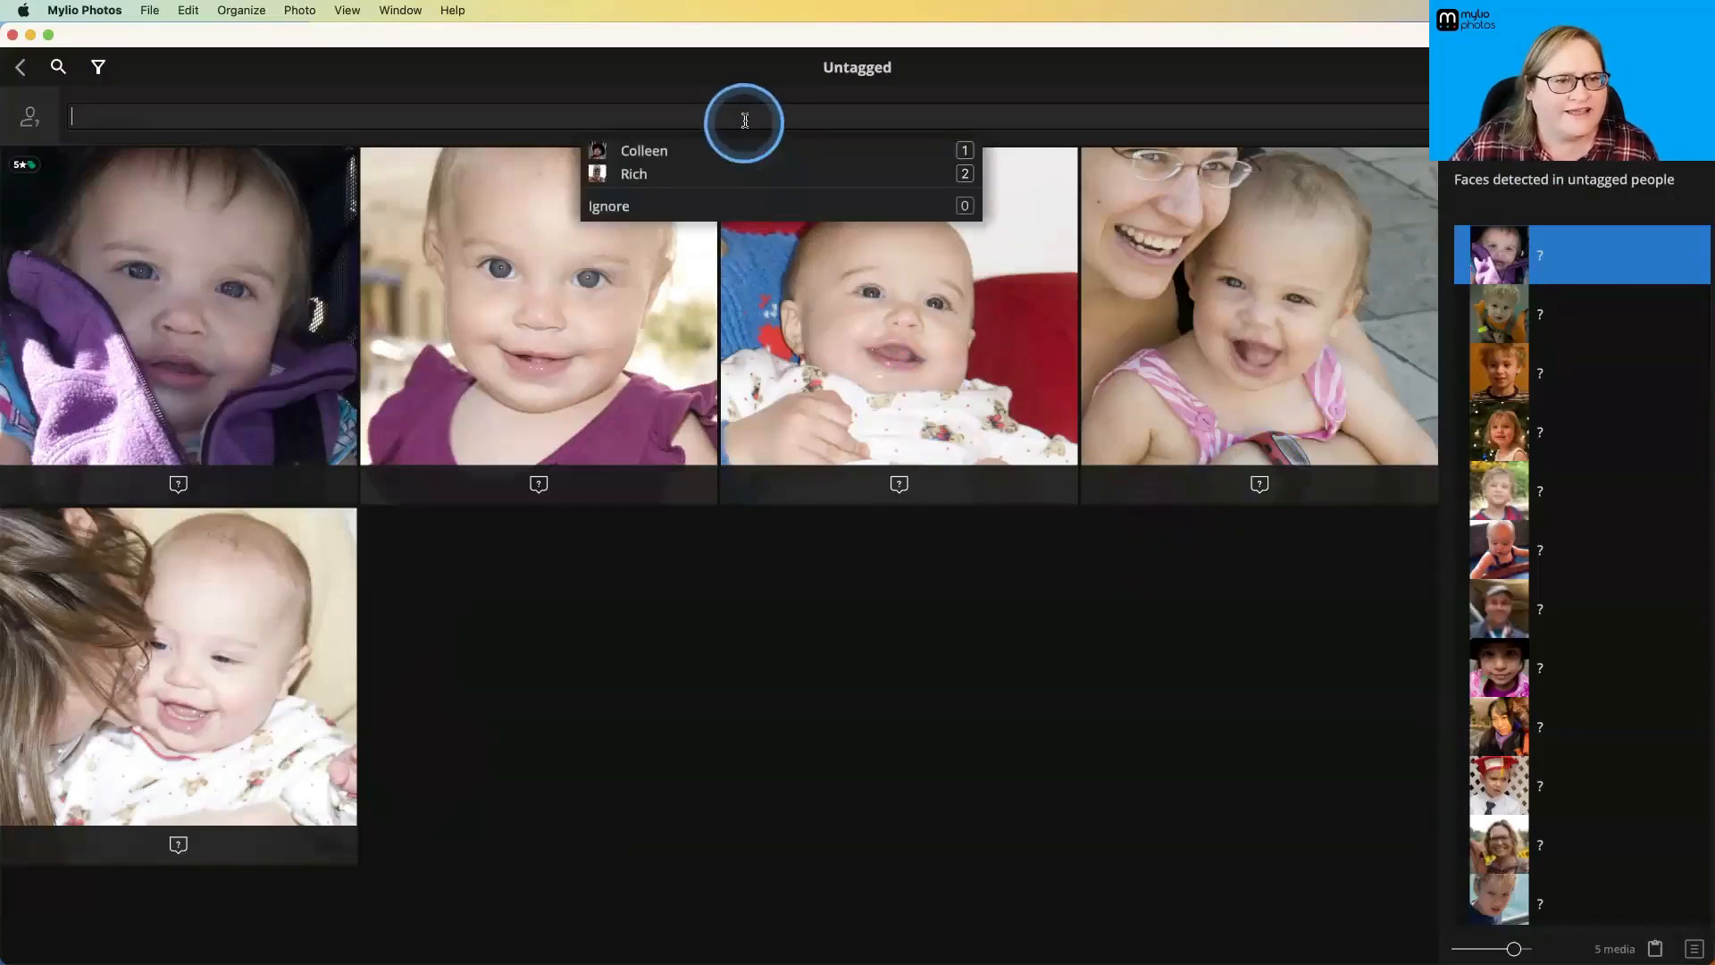
{"action": "left_click", "coordinate": [631, 155]}
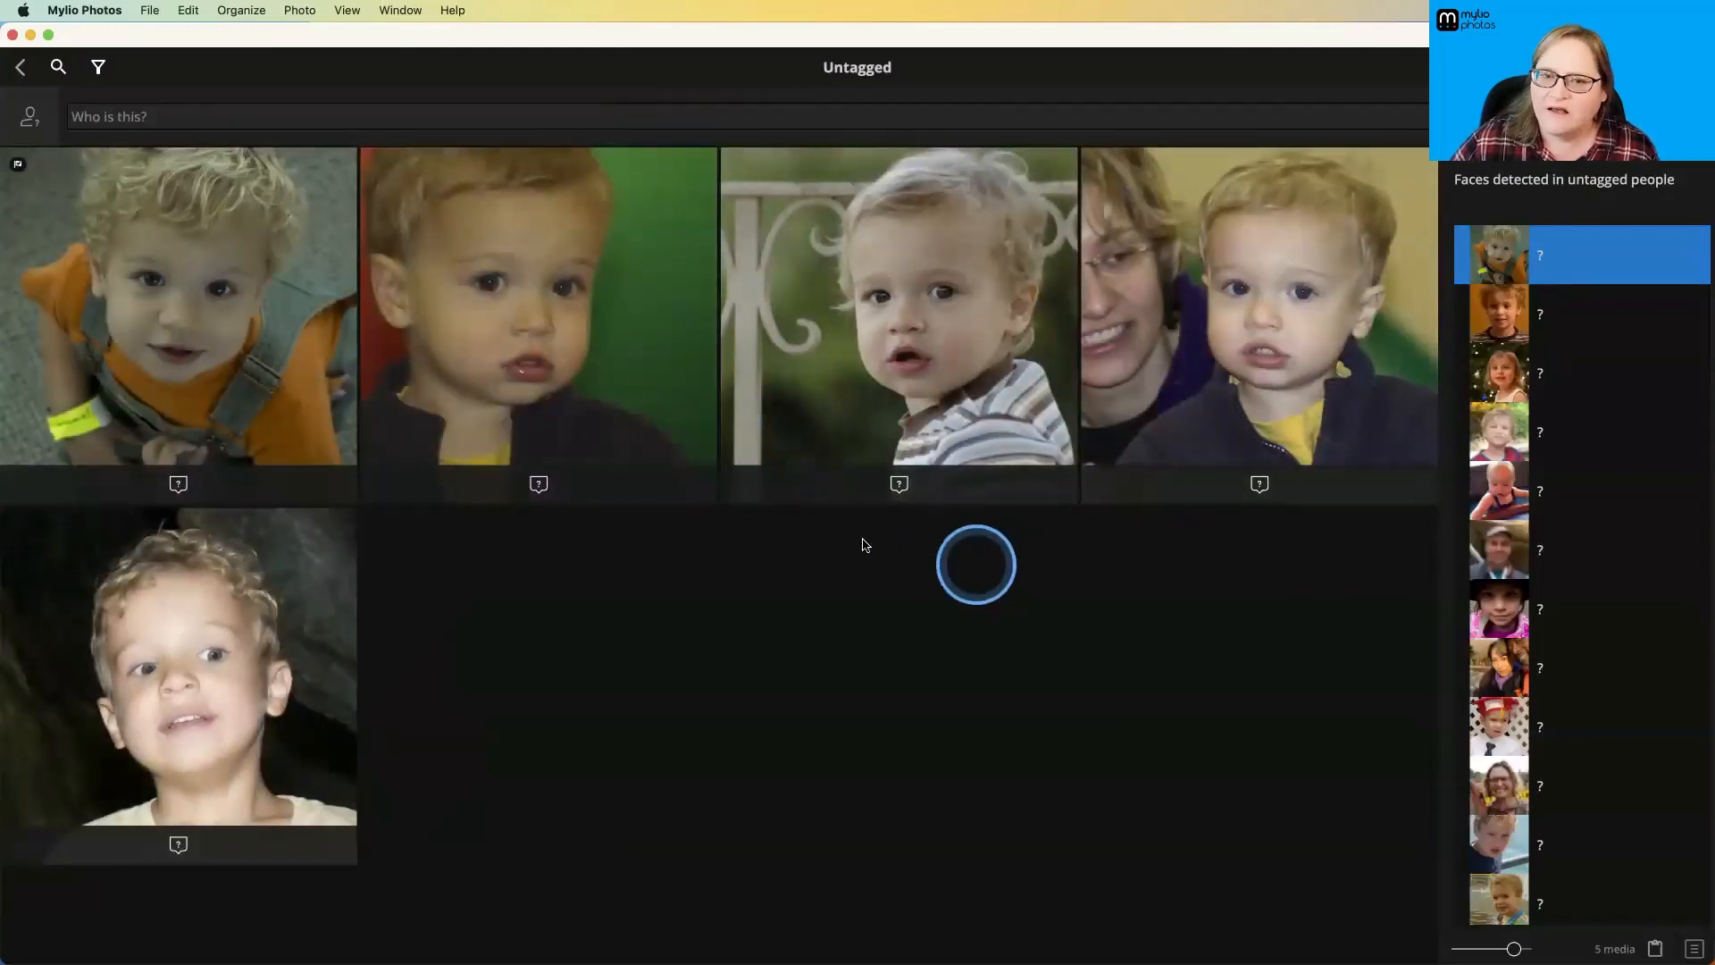
Assign the existing boy's name to the group of blond toddler faces.
{"action": "left_click", "coordinate": [548, 118]}
{"action": "type", "text": "Mi"}
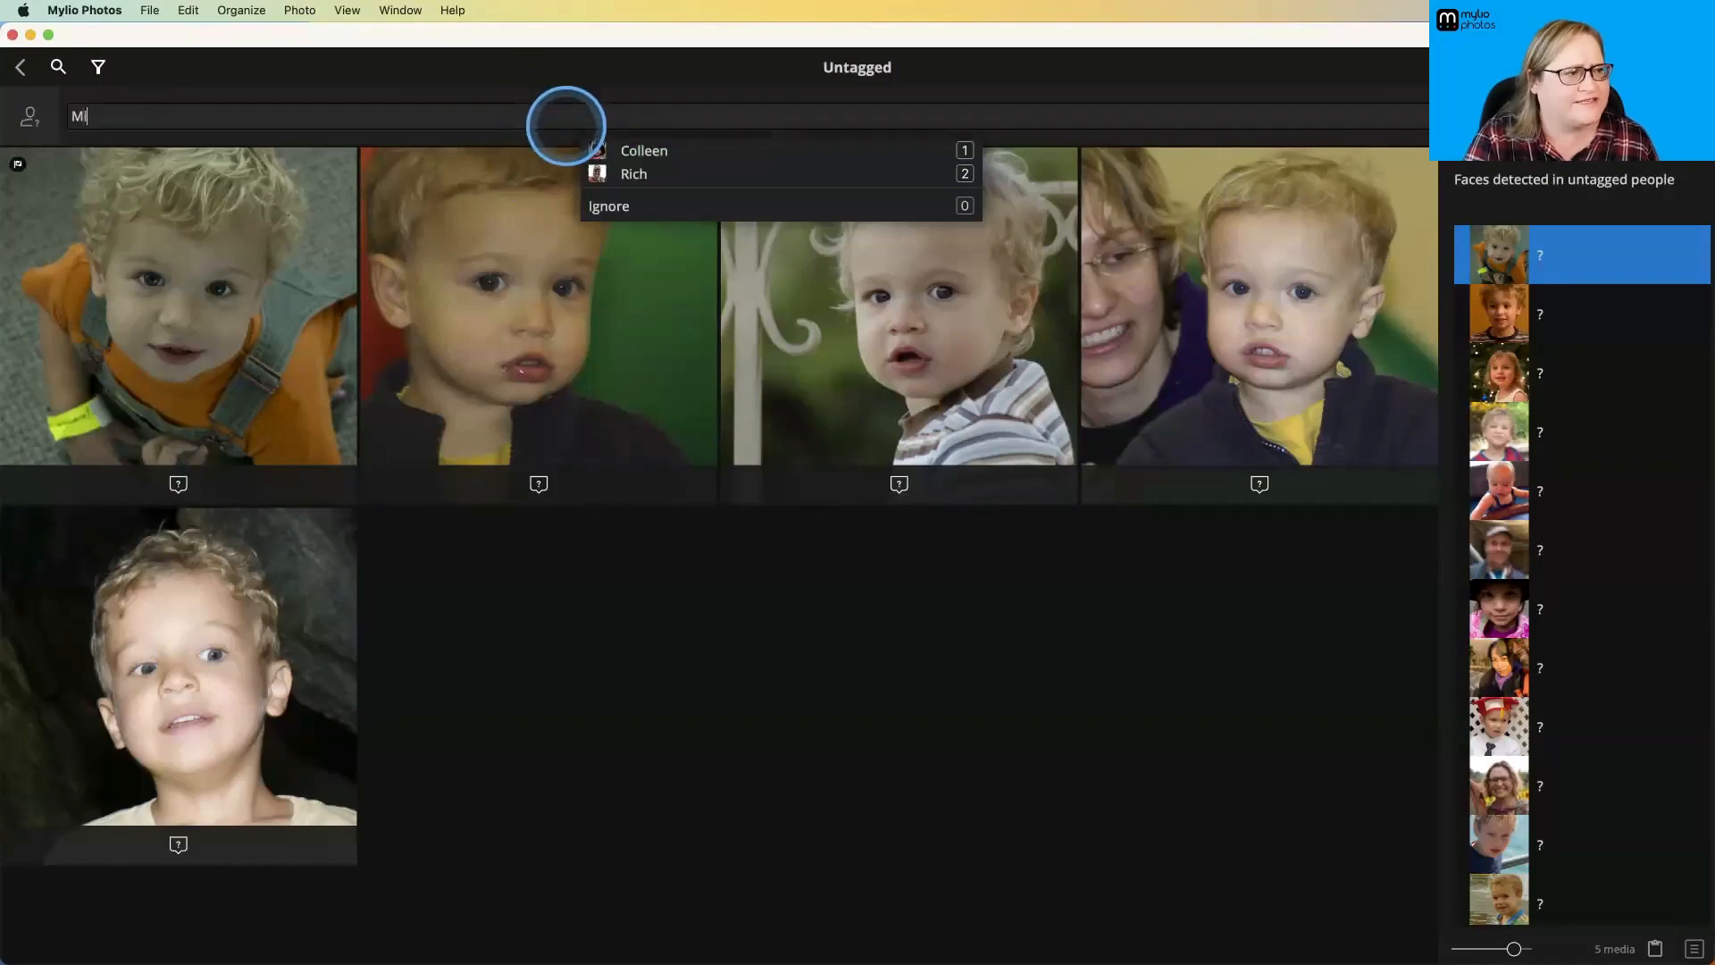
{"action": "type", "text": "ch"}
{"action": "left_click", "coordinate": [668, 152]}
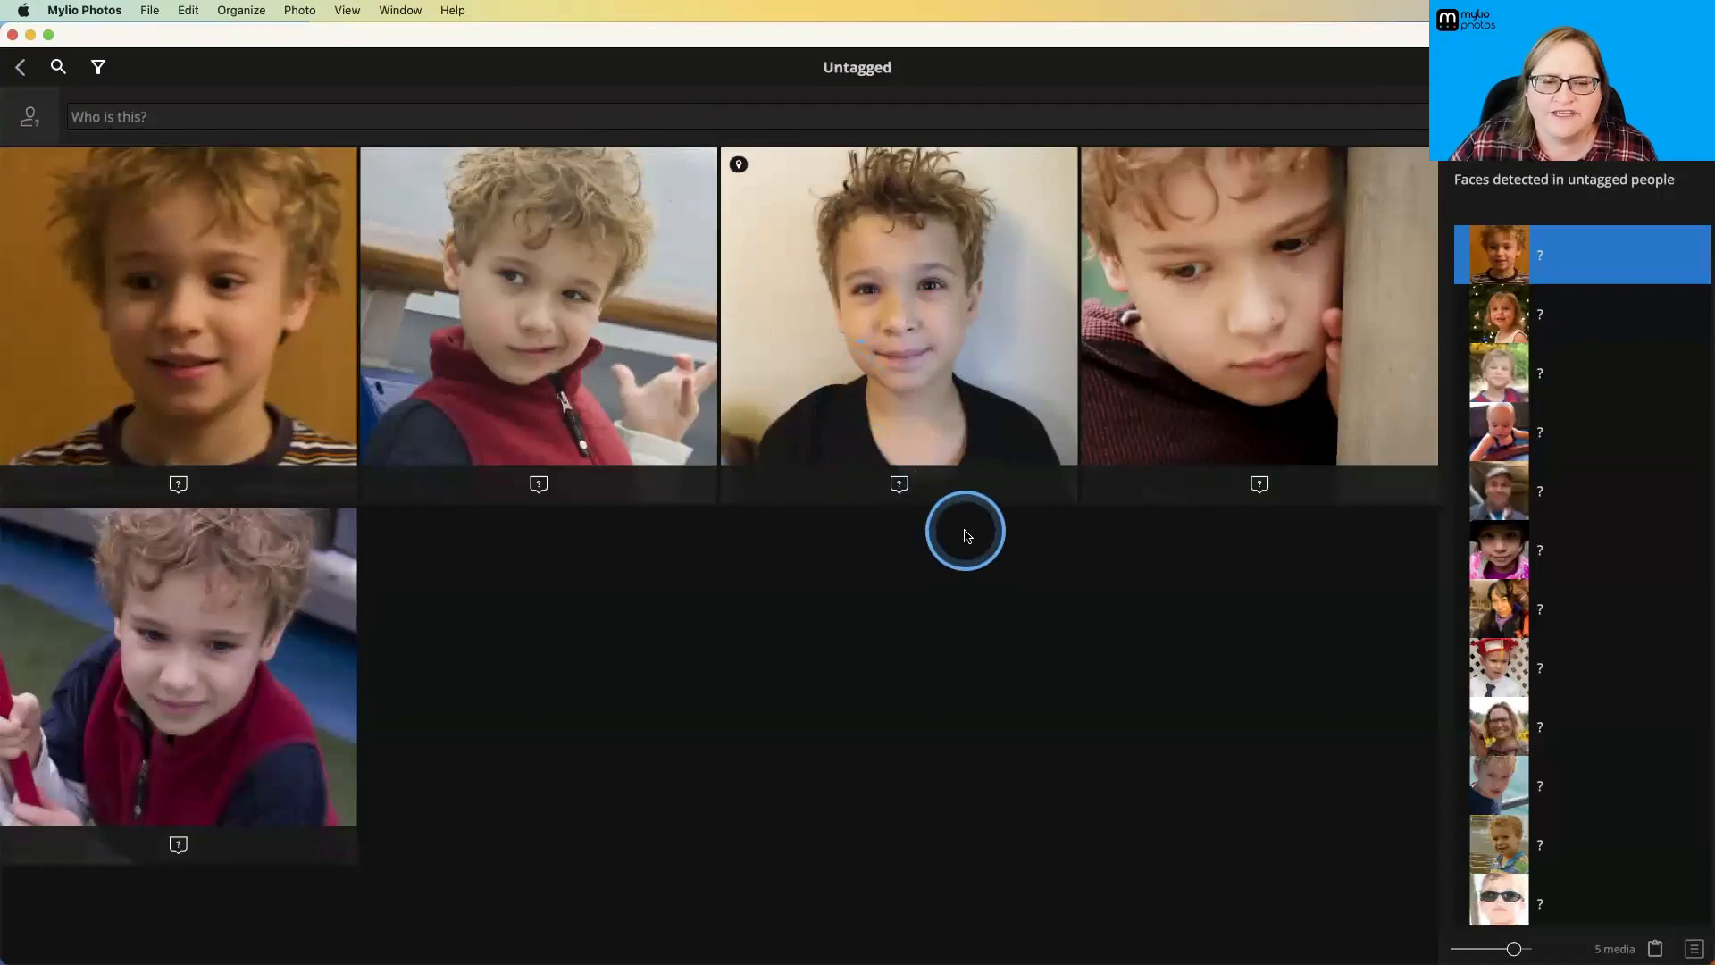
Assign the recently used names to the curly-haired boy's group and the toddler girl's group.
{"action": "left_click", "coordinate": [625, 118]}
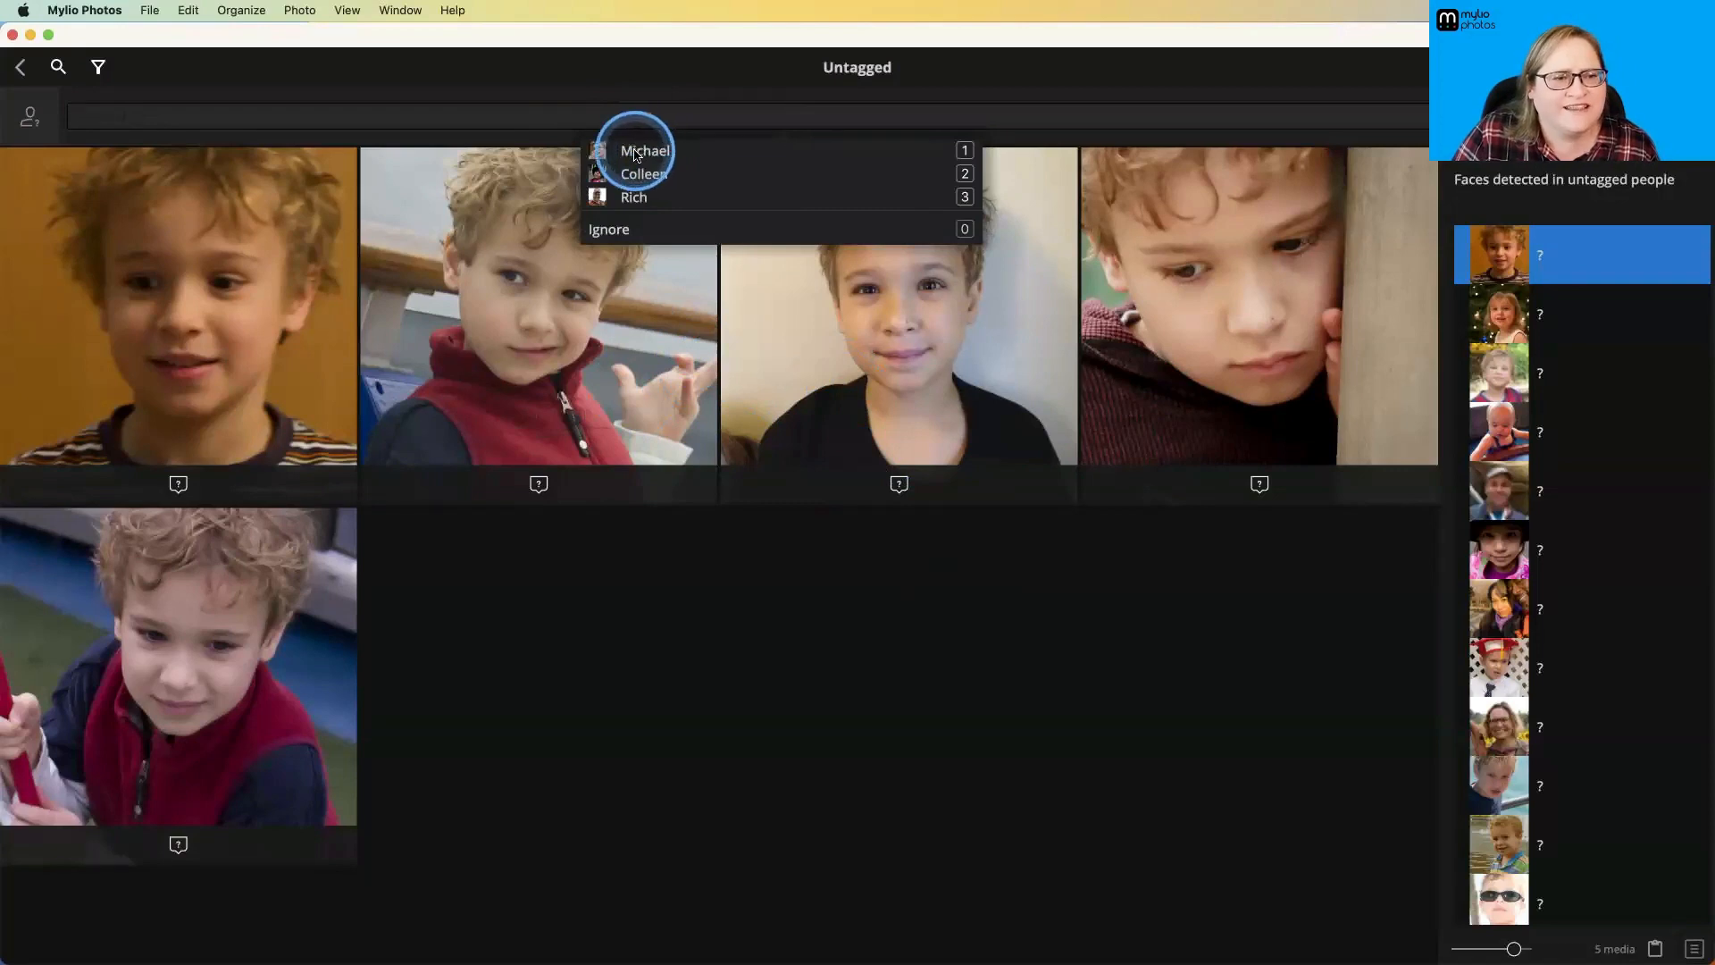
{"action": "left_click", "coordinate": [644, 151]}
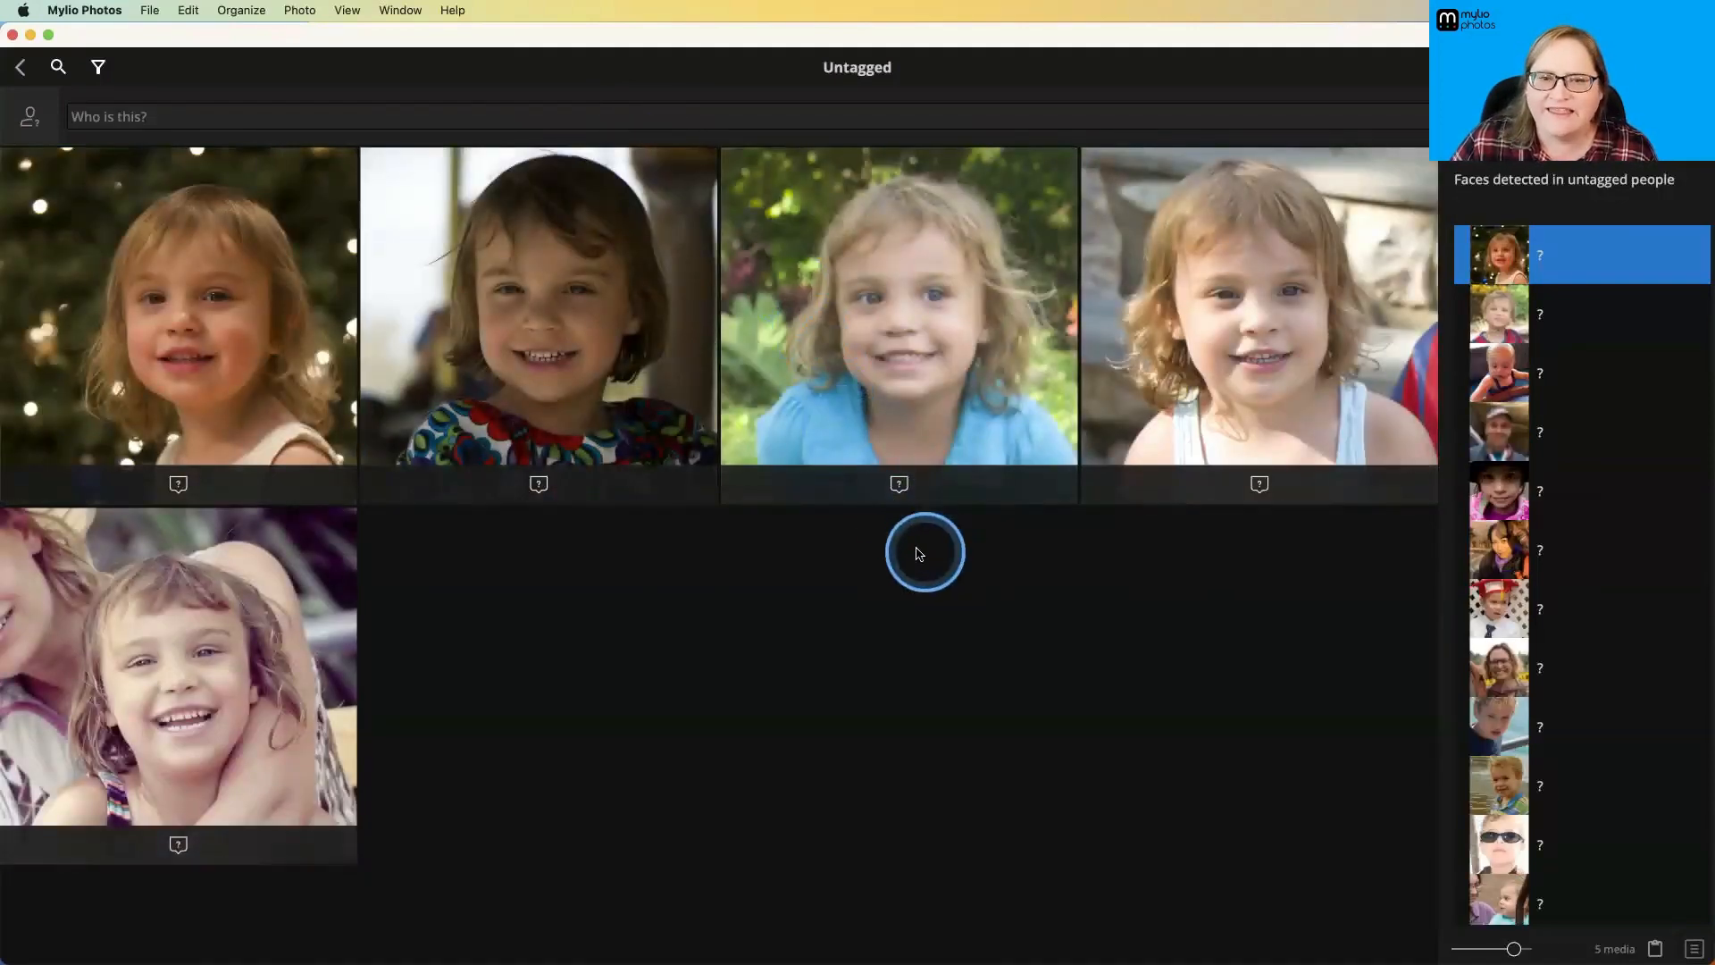
{"action": "left_click", "coordinate": [674, 118]}
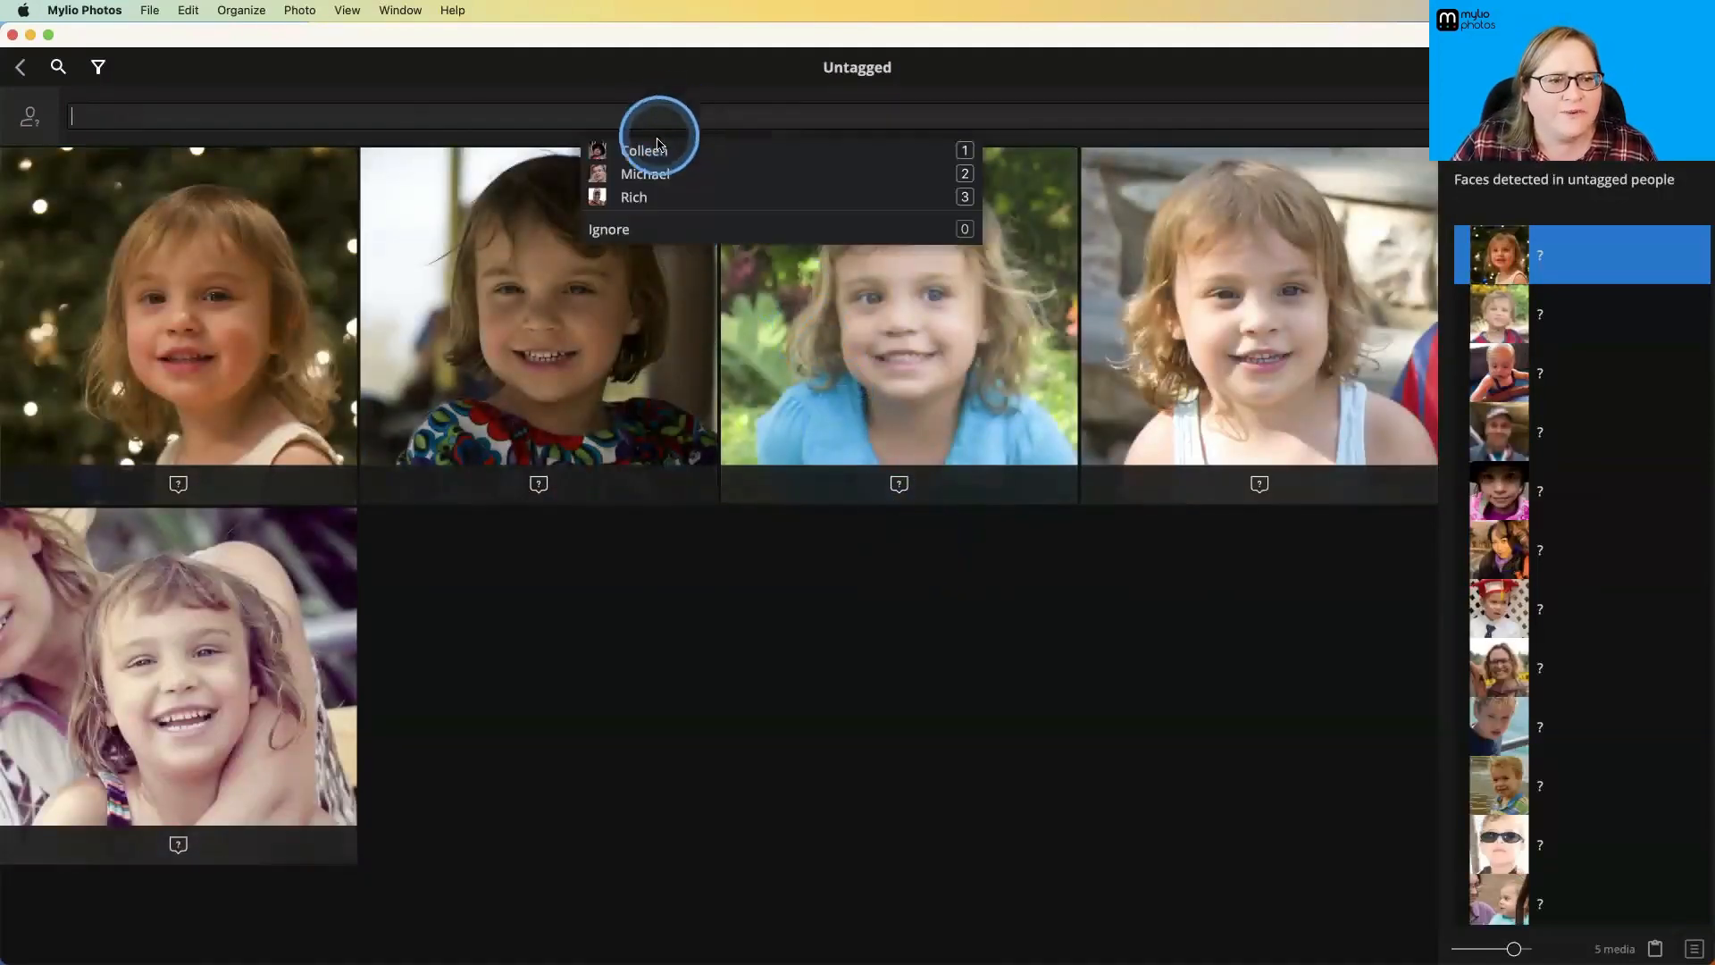
{"action": "left_click", "coordinate": [658, 145]}
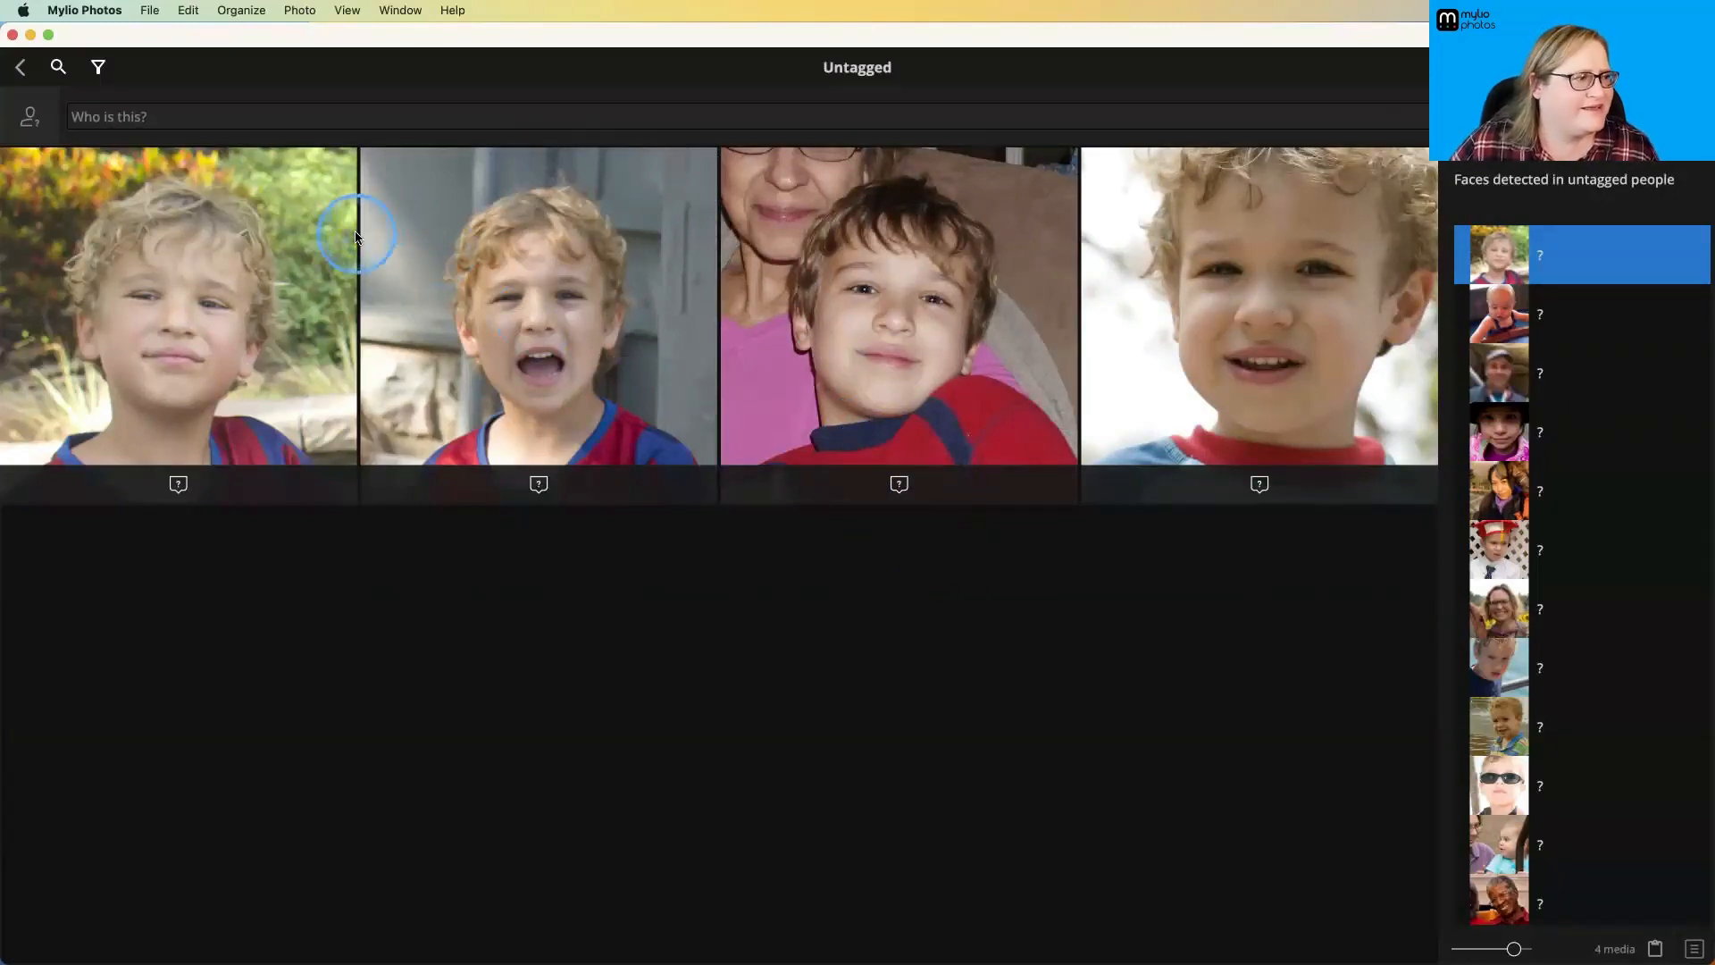
Return to the people overview and show the library's folders.
{"action": "left_click", "coordinate": [20, 67]}
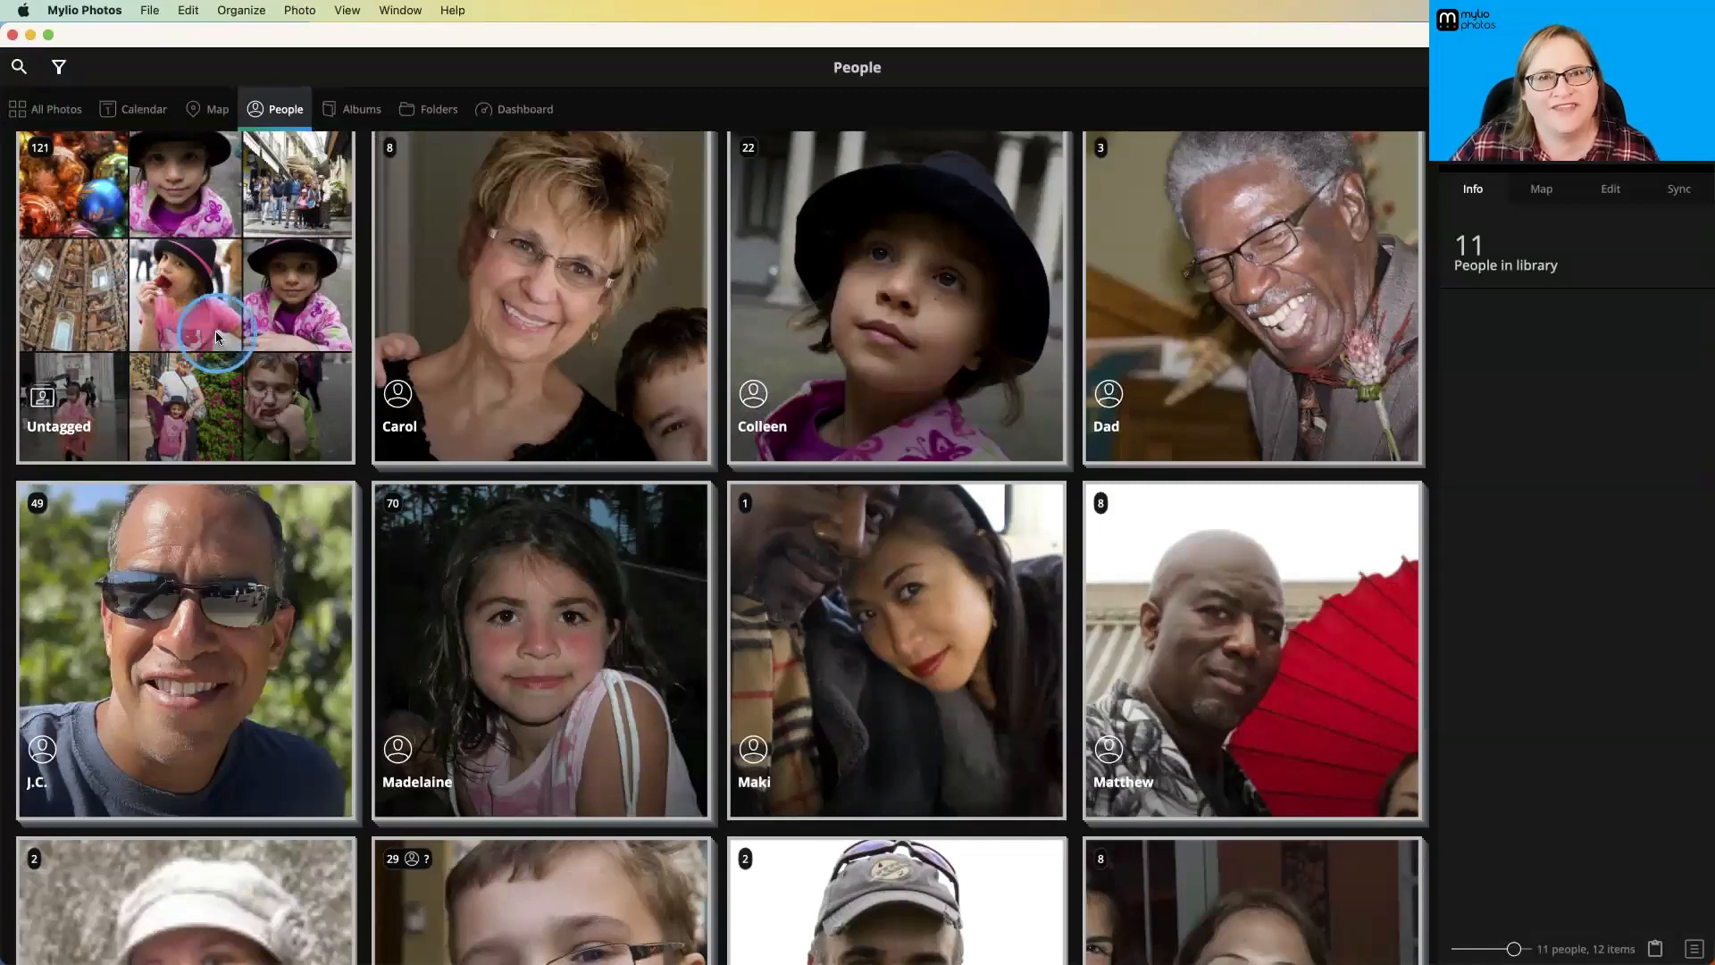
{"action": "left_click", "coordinate": [498, 517]}
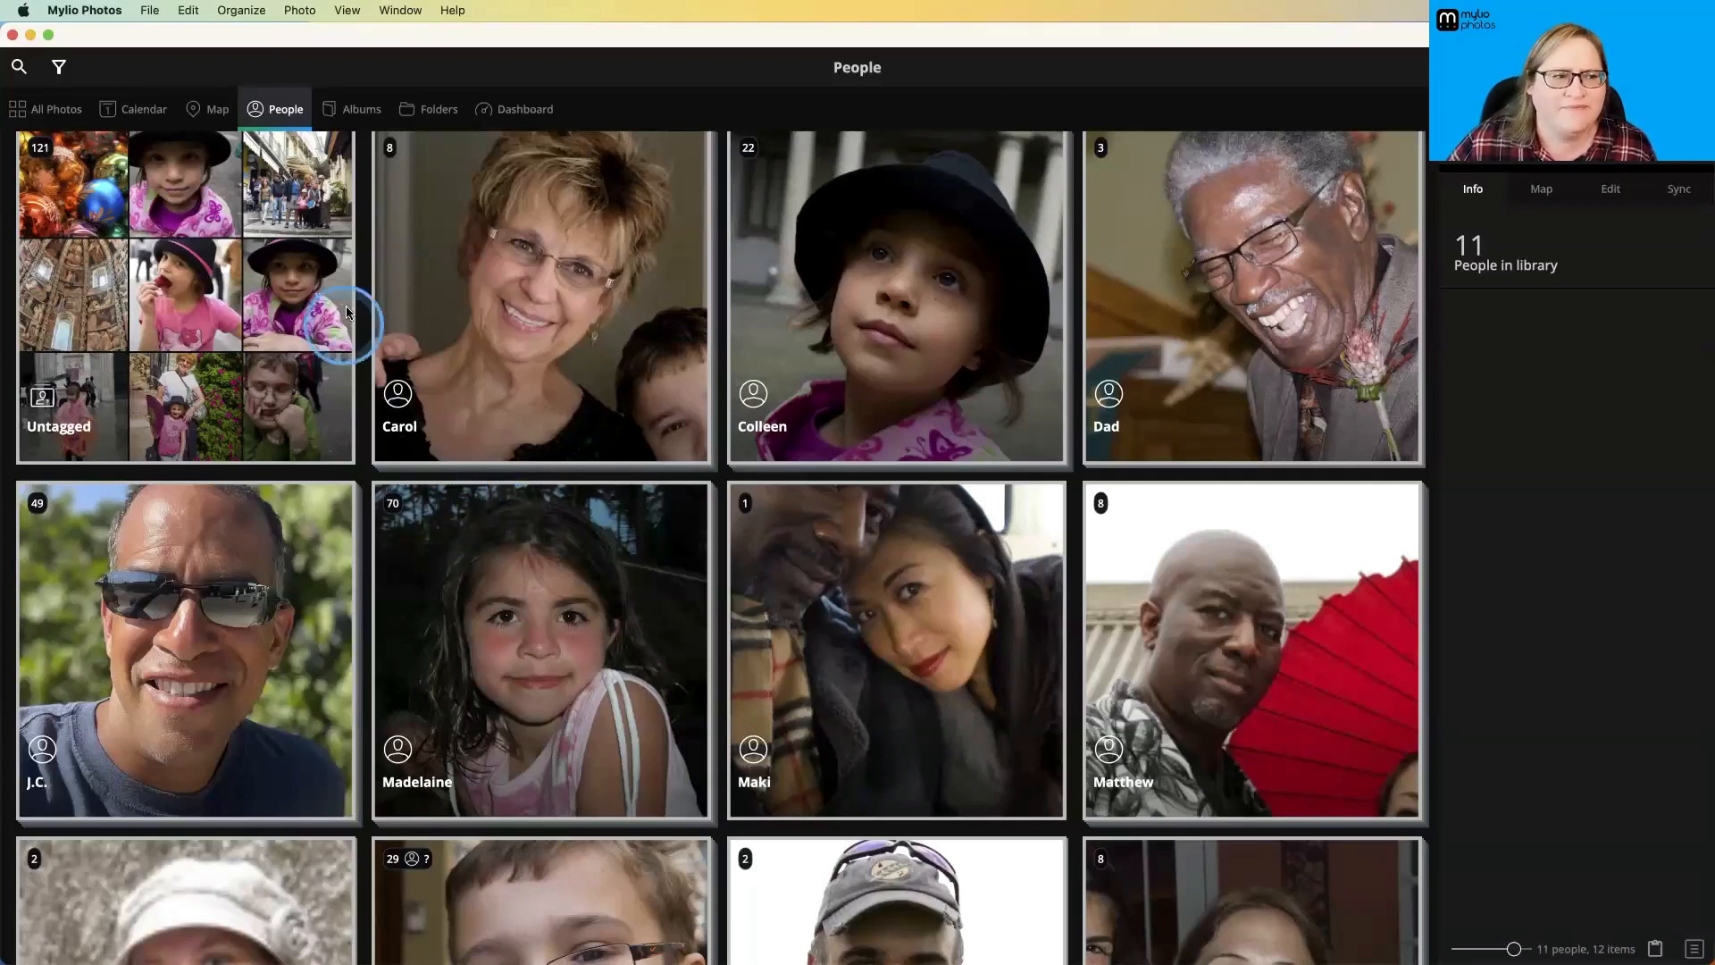
{"action": "left_click", "coordinate": [431, 115]}
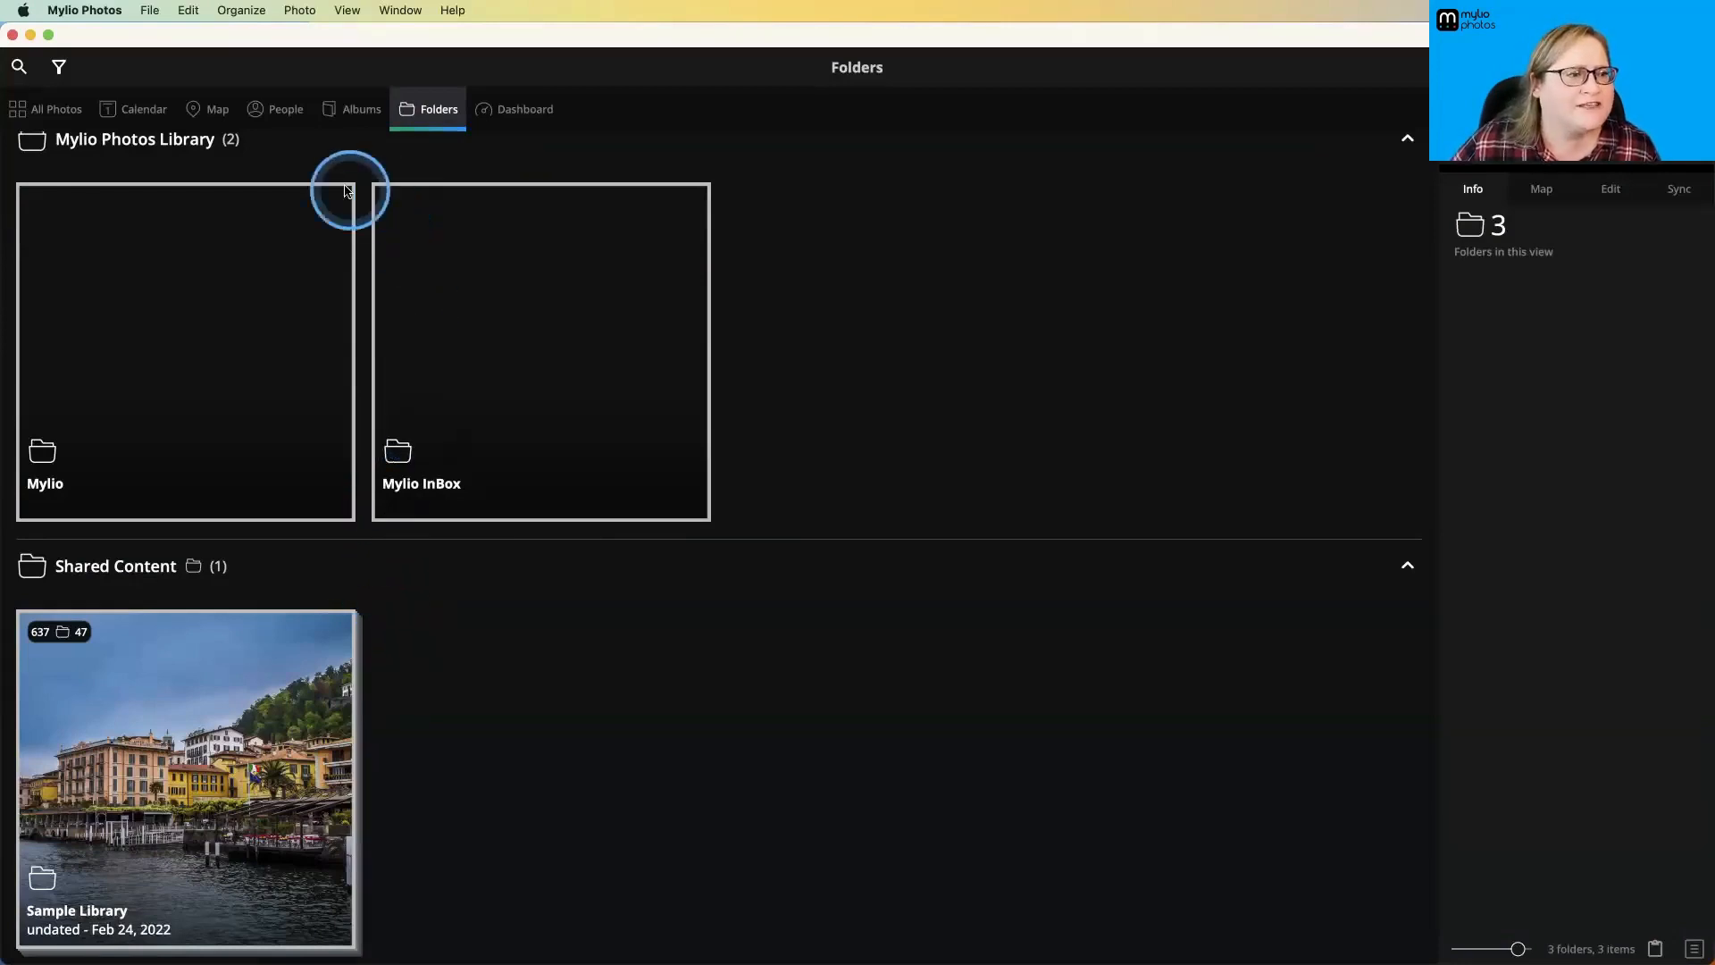
Show the library's albums, look inside the Birds album with its nested albums, and return to the albums overview.
{"action": "left_click", "coordinate": [355, 111]}
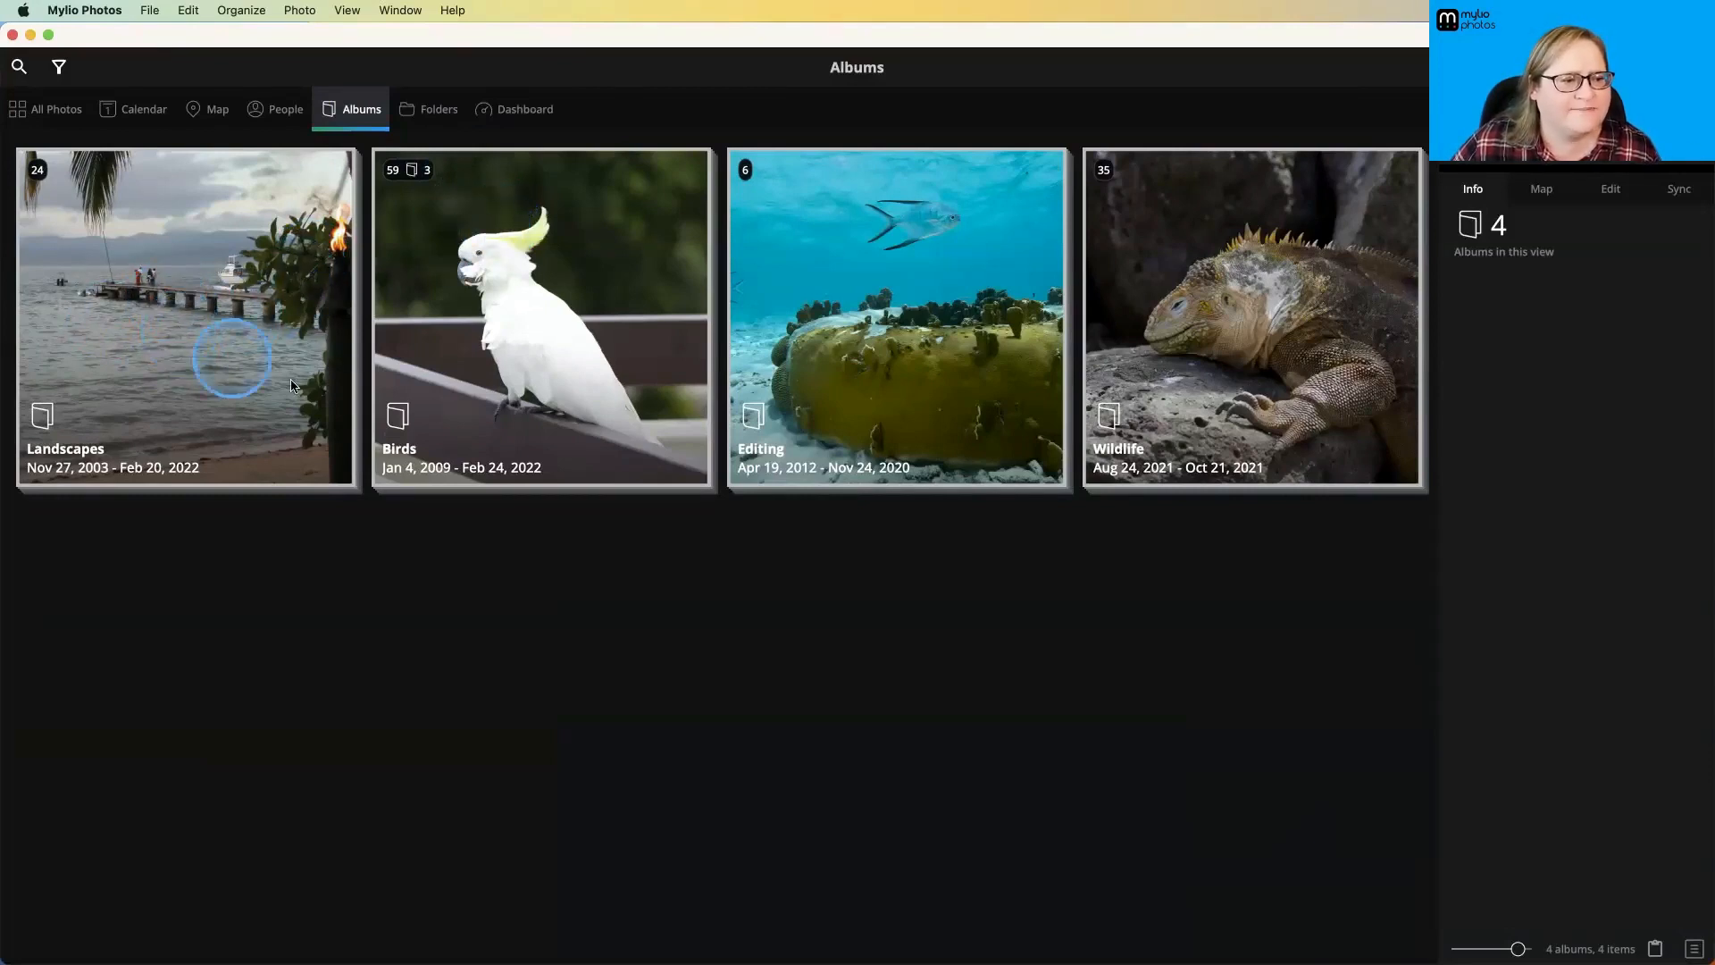
{"action": "double_click", "coordinate": [534, 370]}
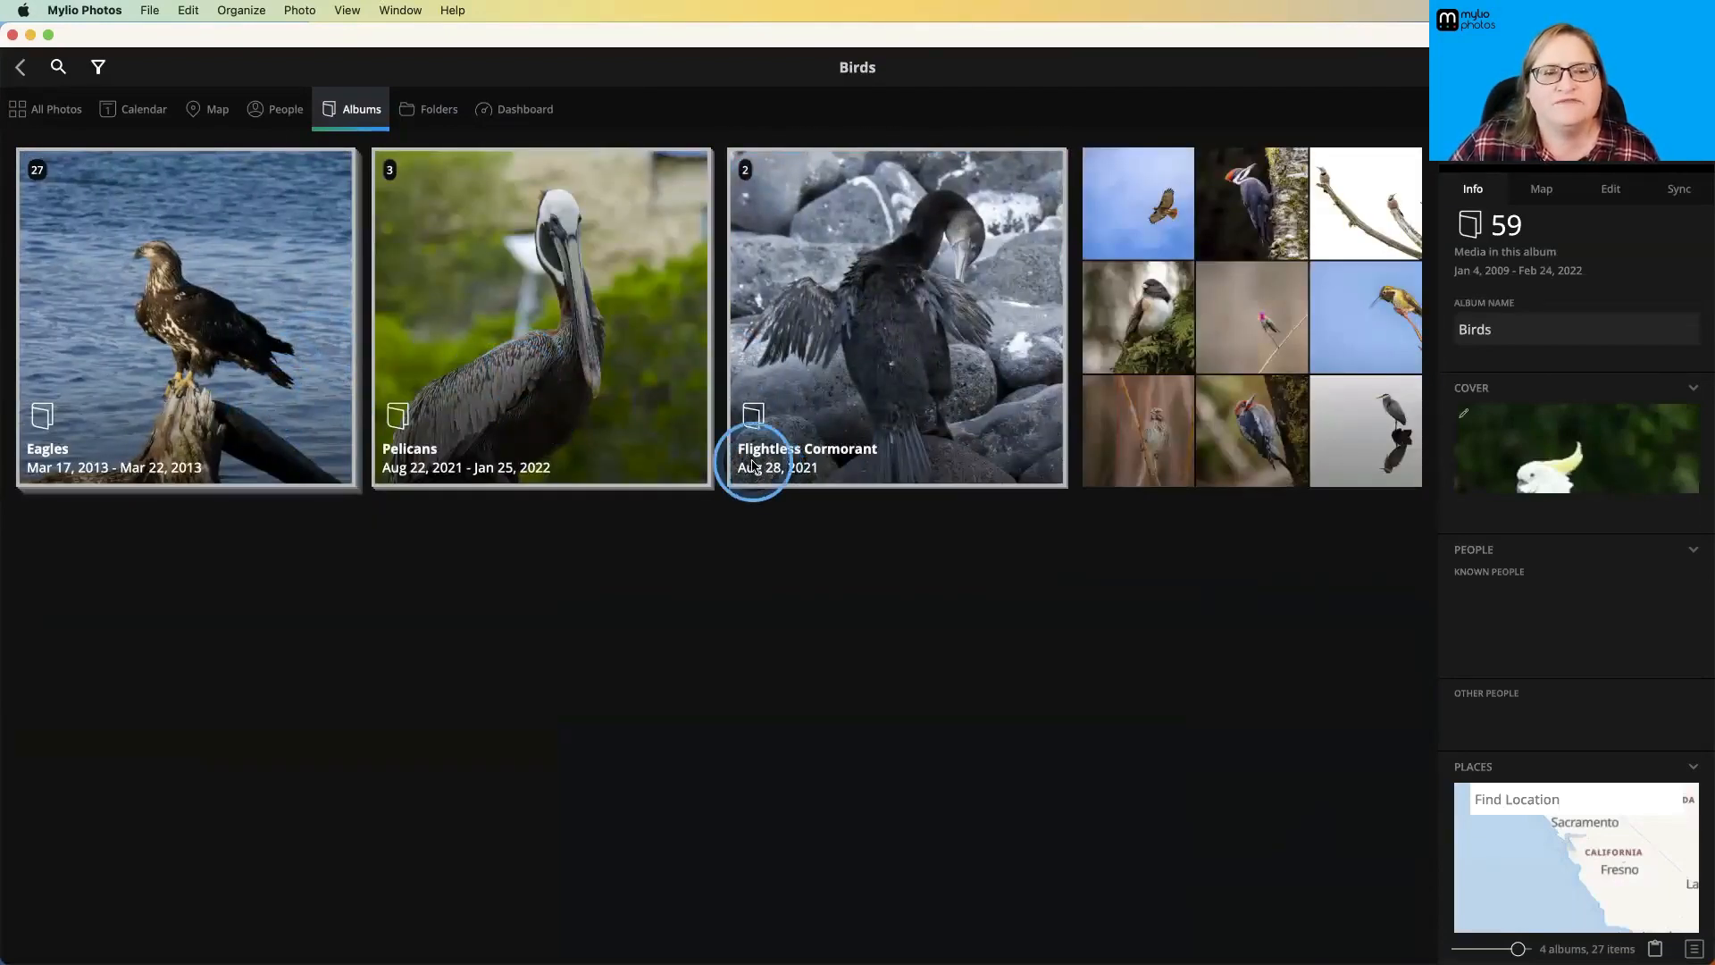
{"action": "left_click", "coordinate": [23, 69]}
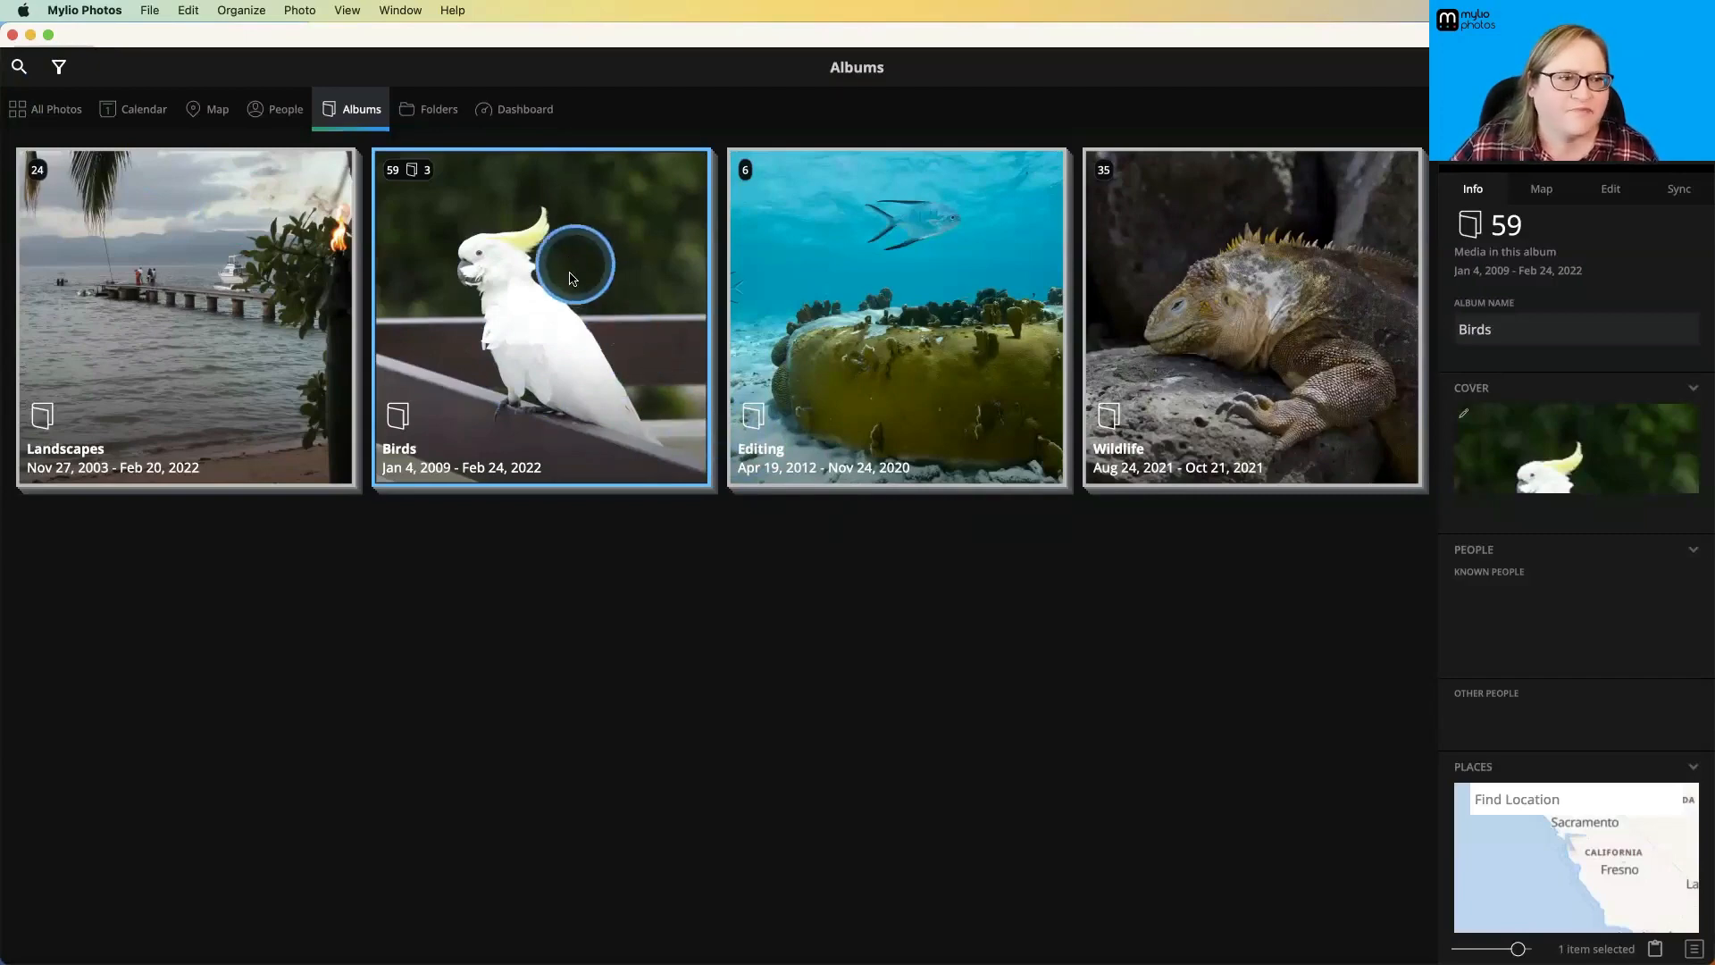
Review the library's devices and the quick actions in the dashboard.
{"action": "left_click", "coordinate": [521, 112]}
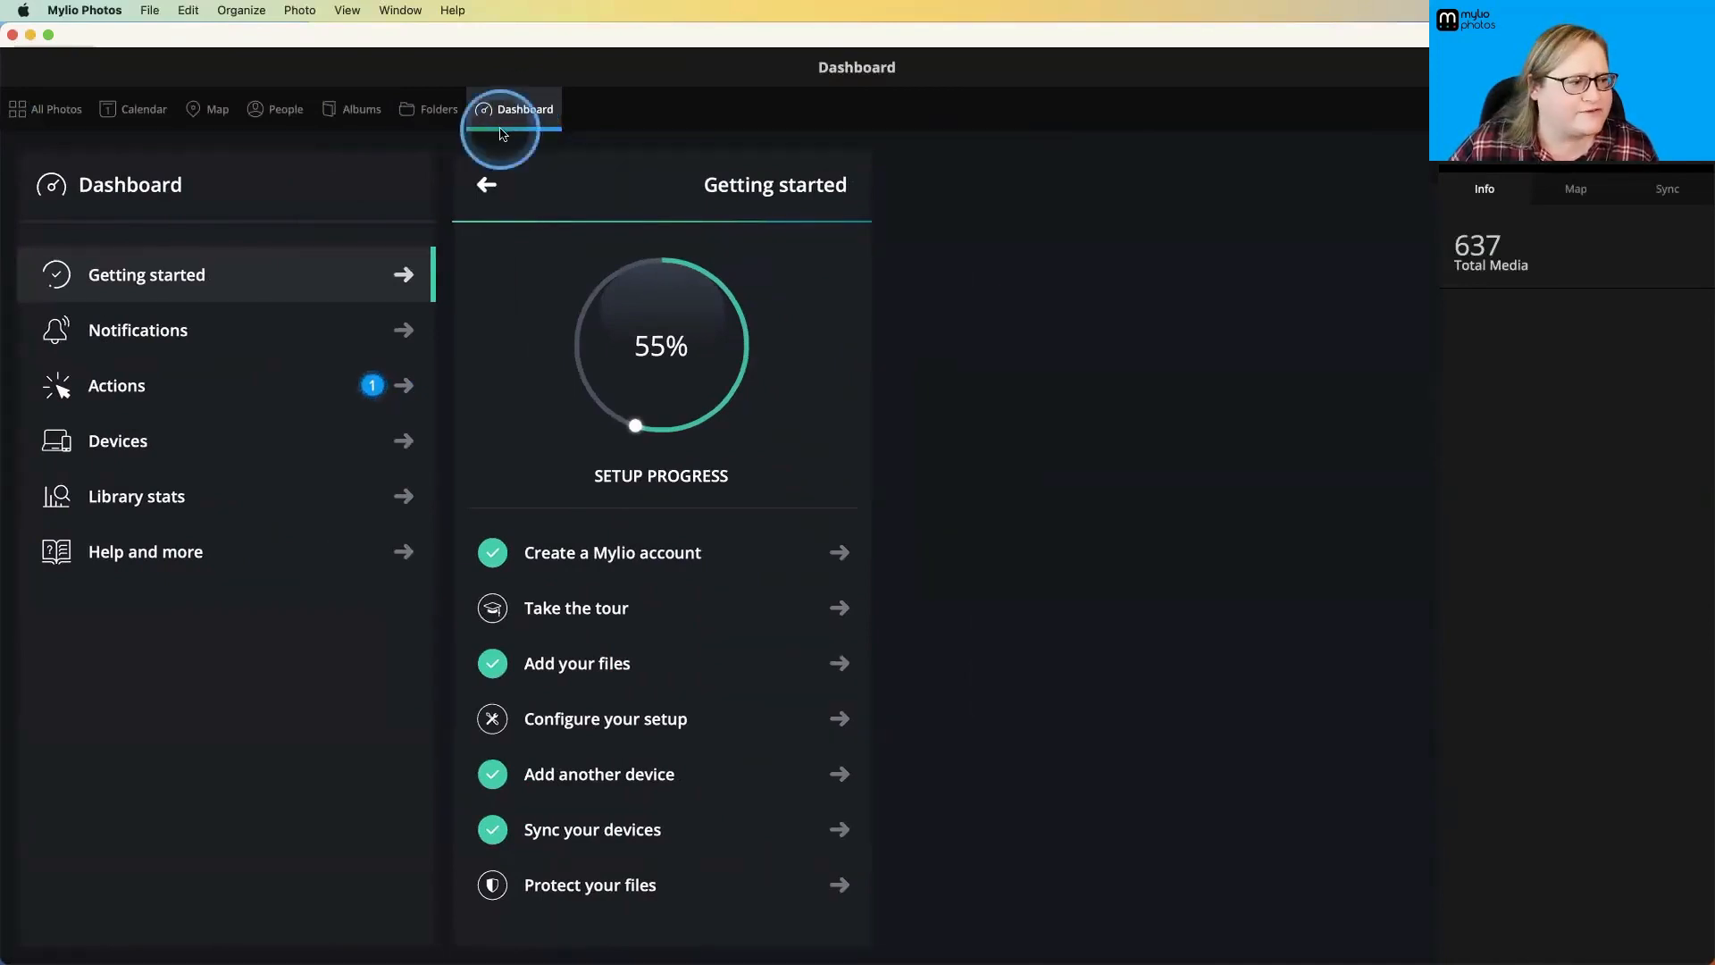
{"action": "left_click", "coordinate": [252, 449]}
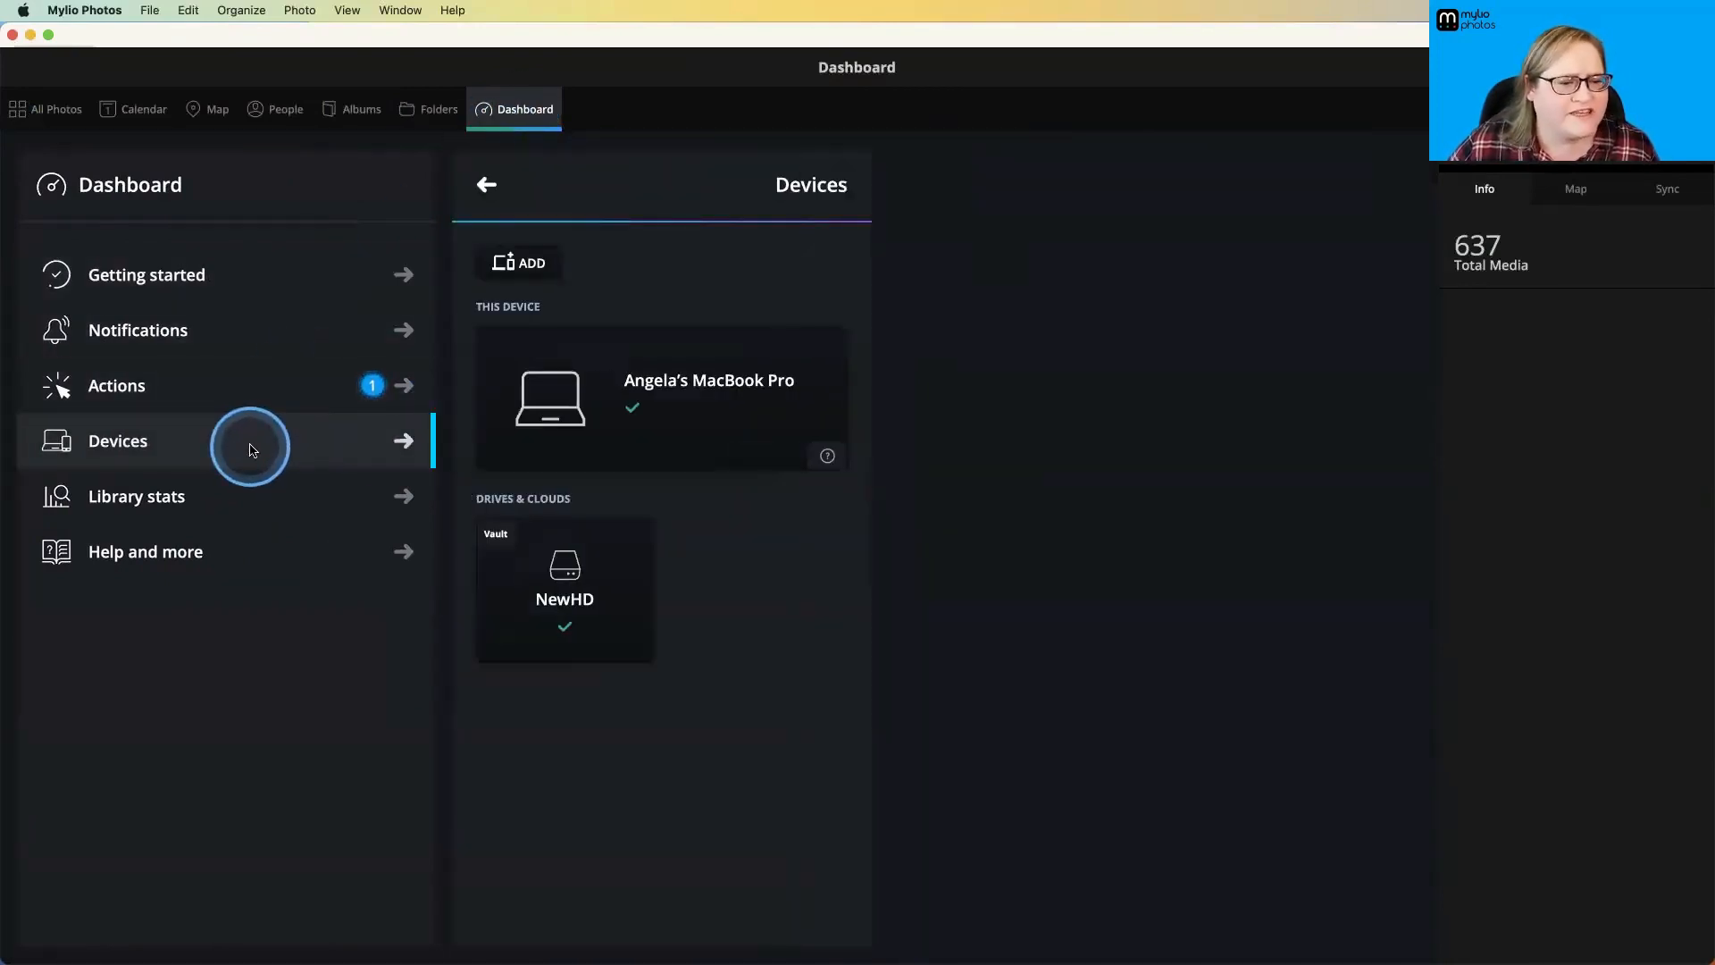
{"action": "left_click", "coordinate": [248, 391]}
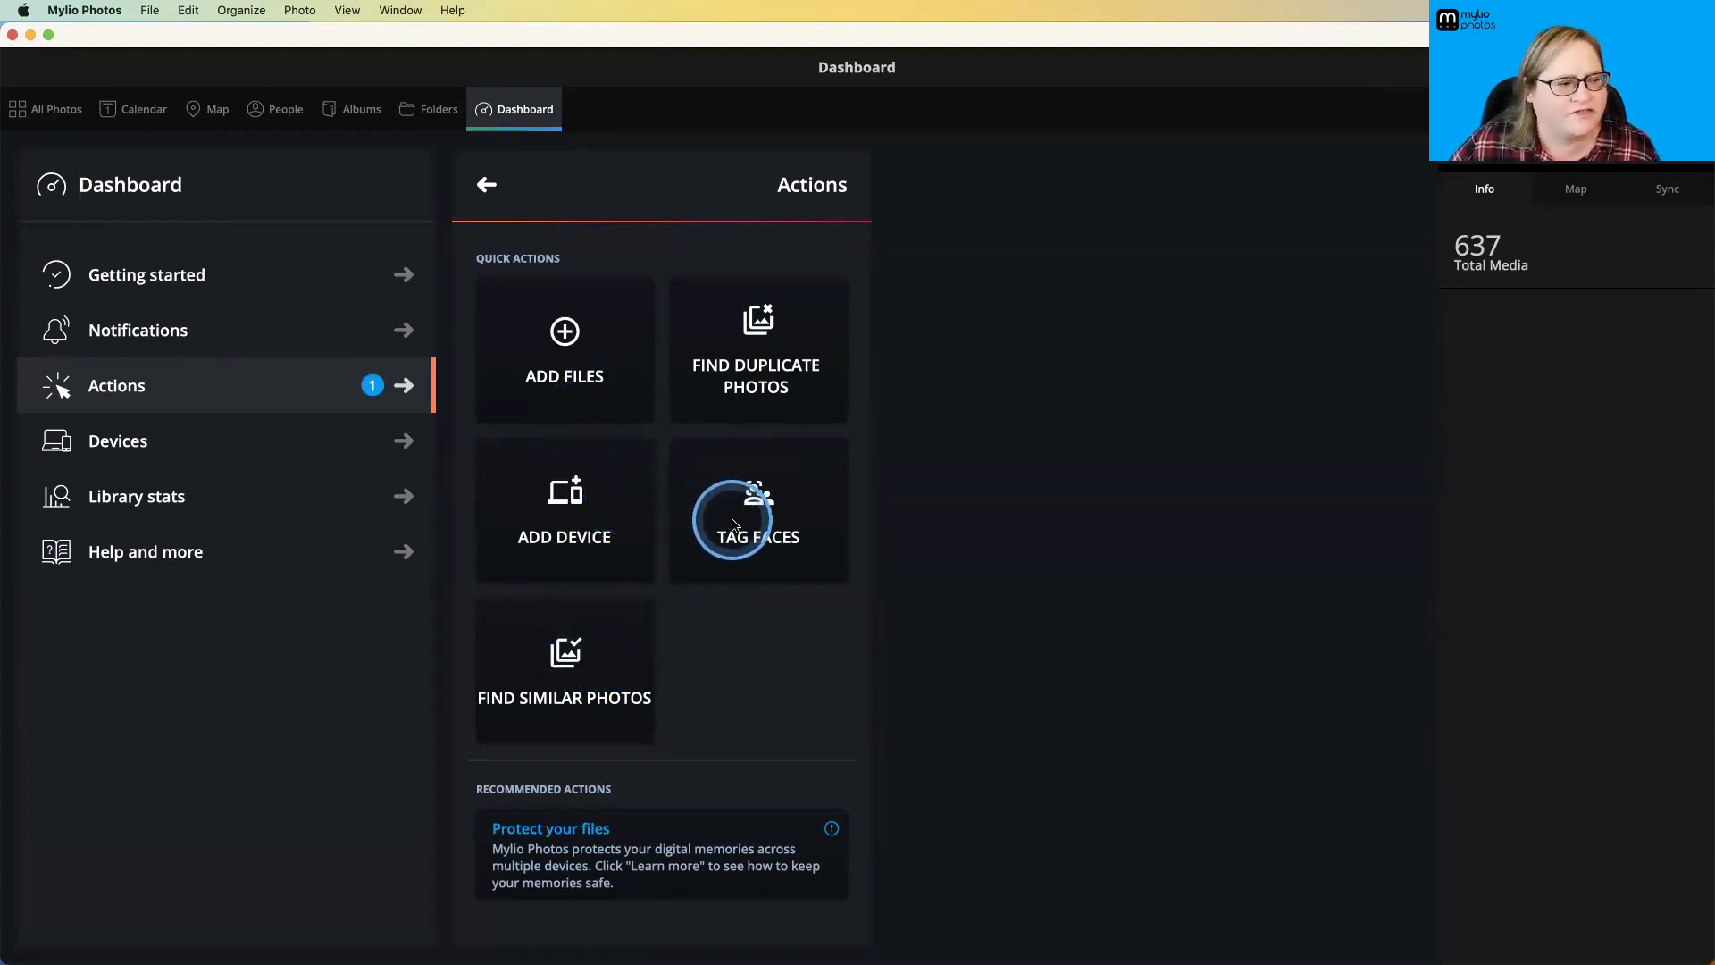
Review the library statistics for file types, places, people and cameras.
{"action": "left_click", "coordinate": [272, 506]}
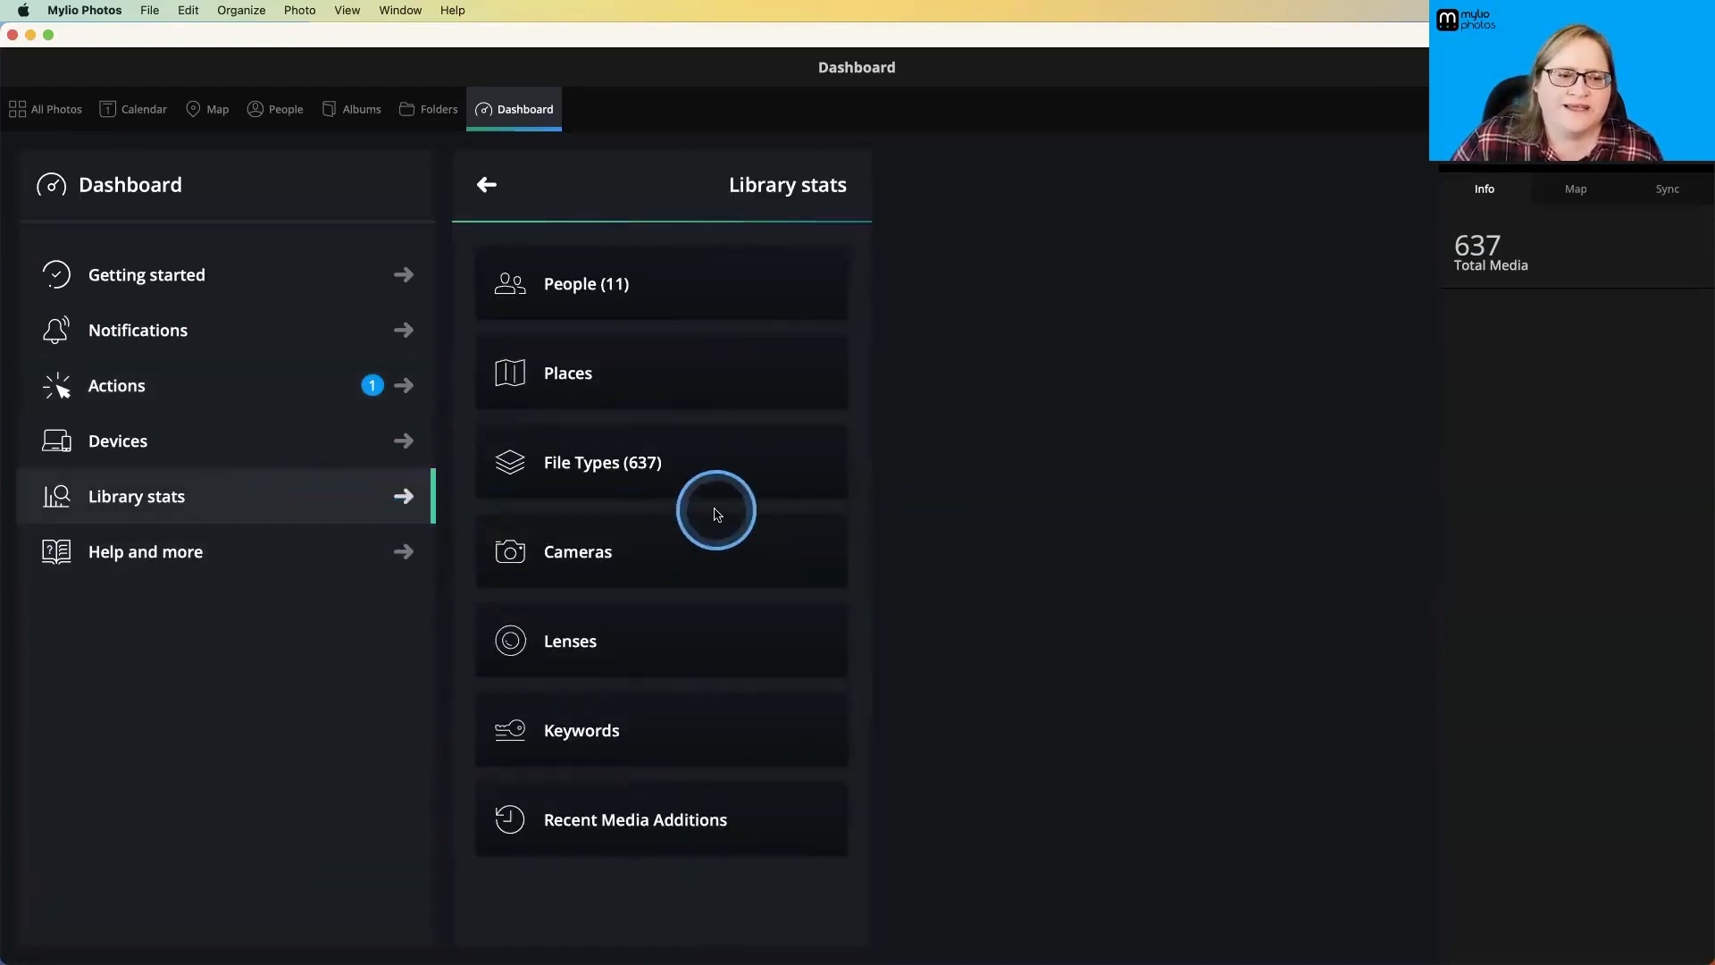
{"action": "left_click", "coordinate": [681, 478]}
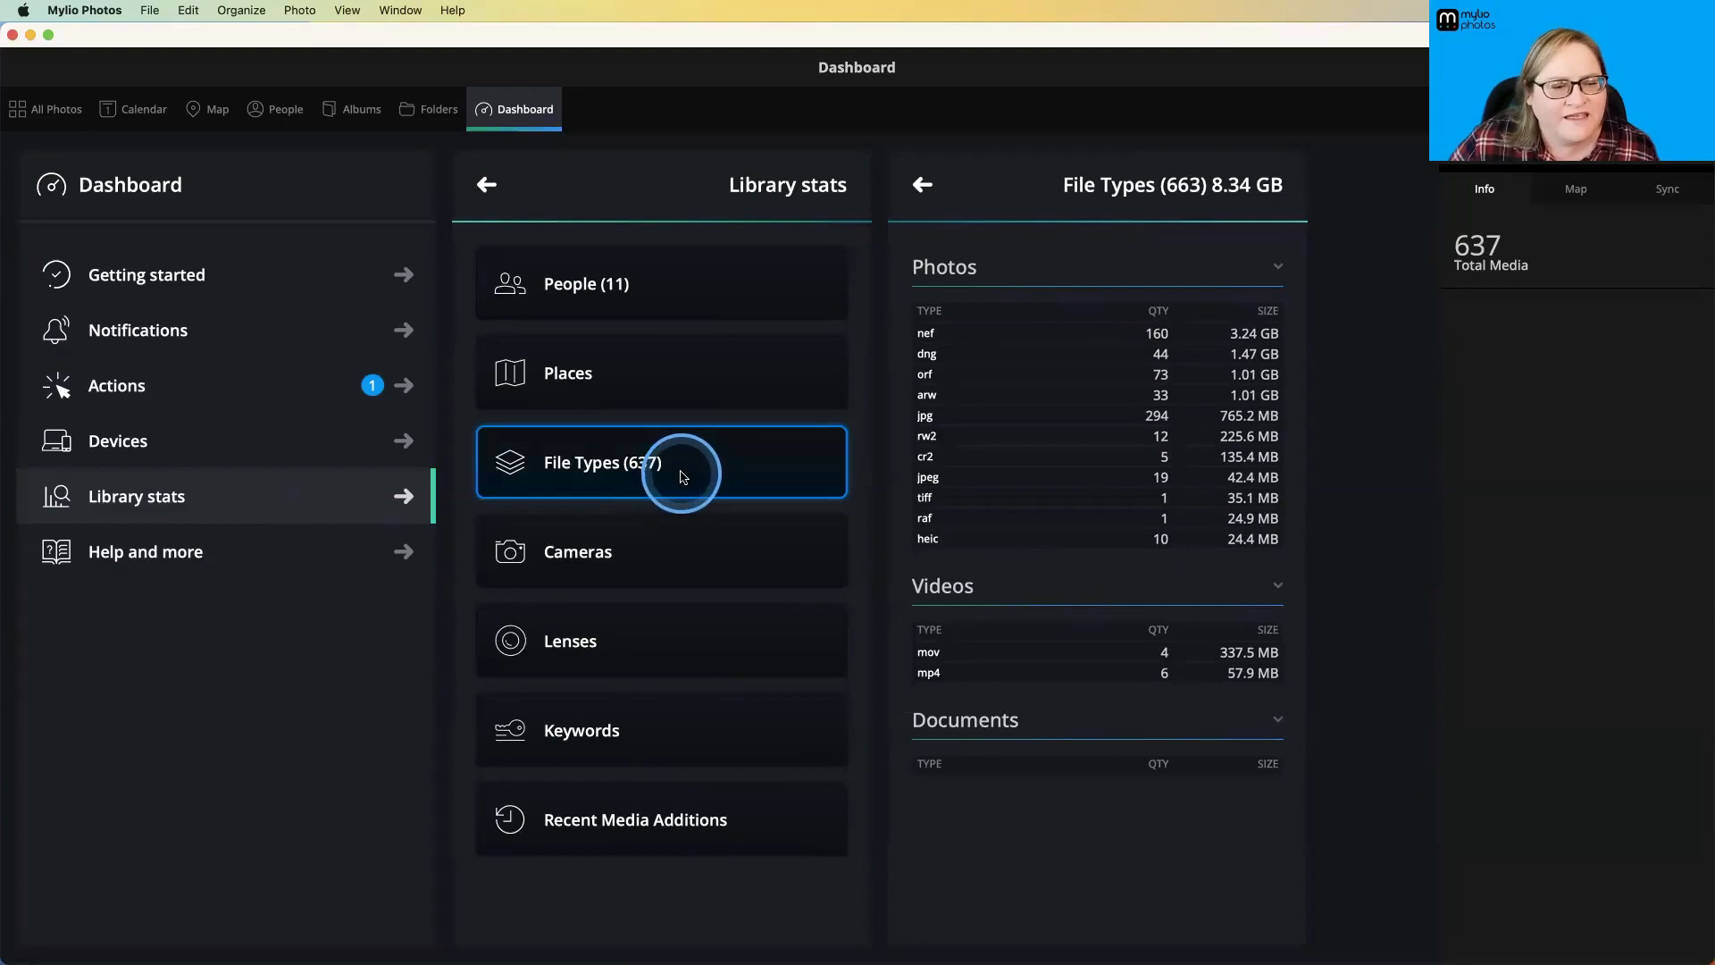
{"action": "left_click", "coordinate": [622, 372]}
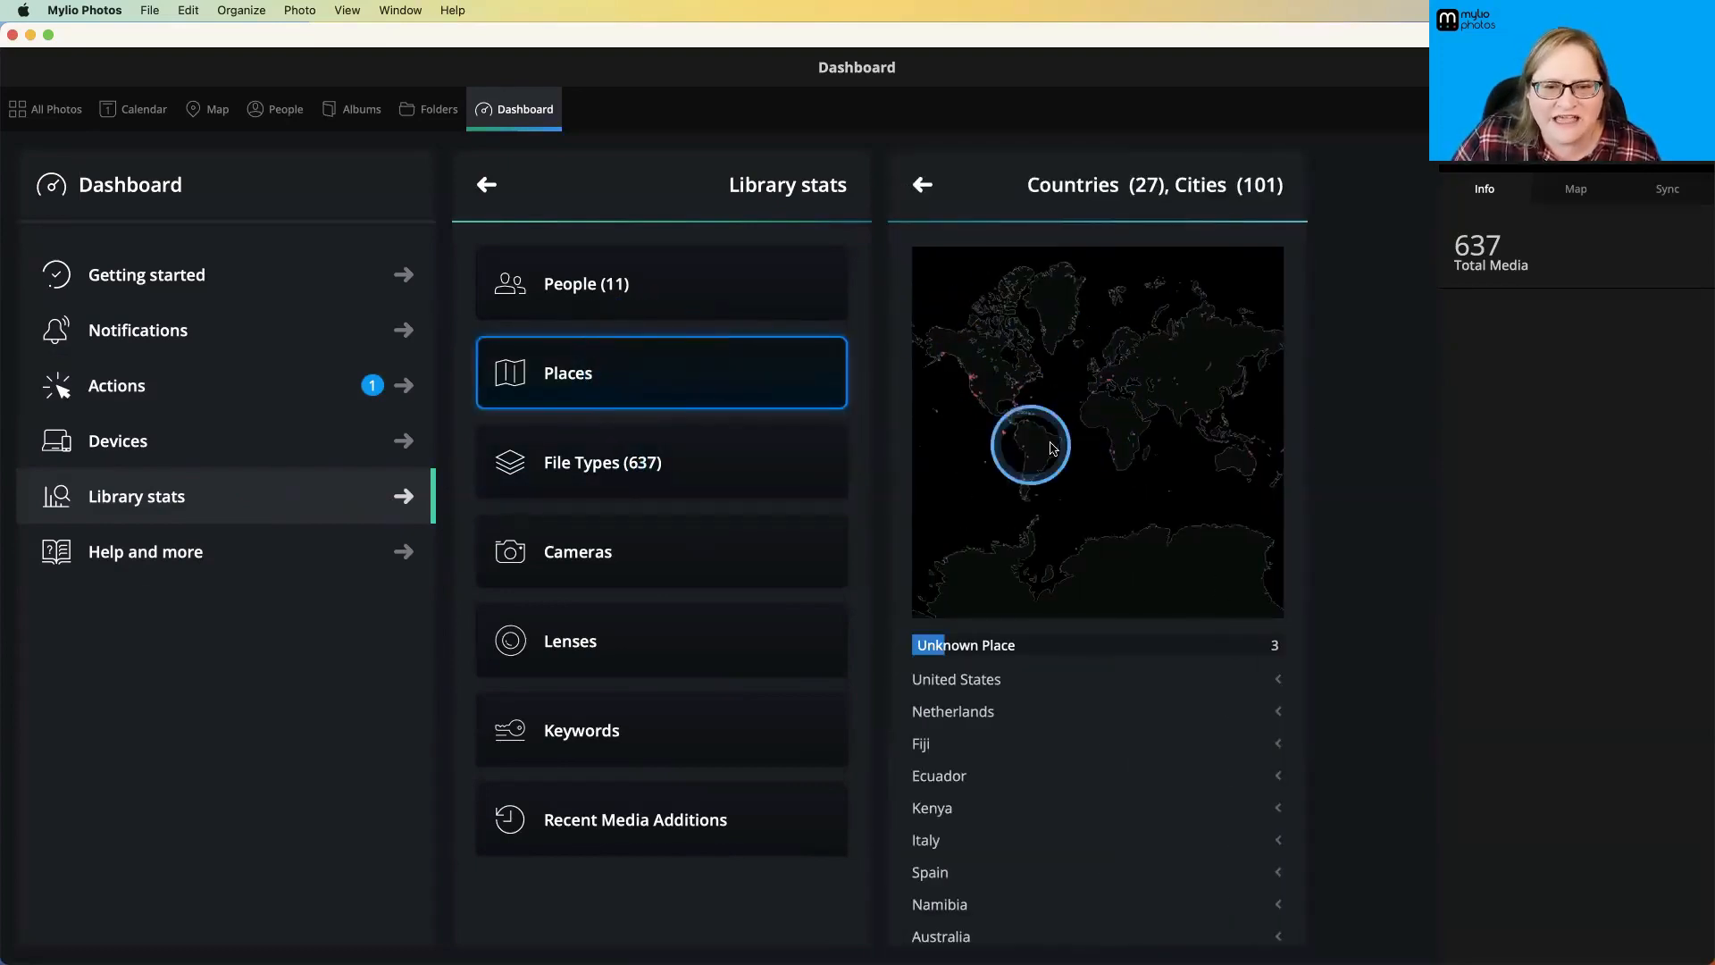
{"action": "left_click", "coordinate": [730, 310]}
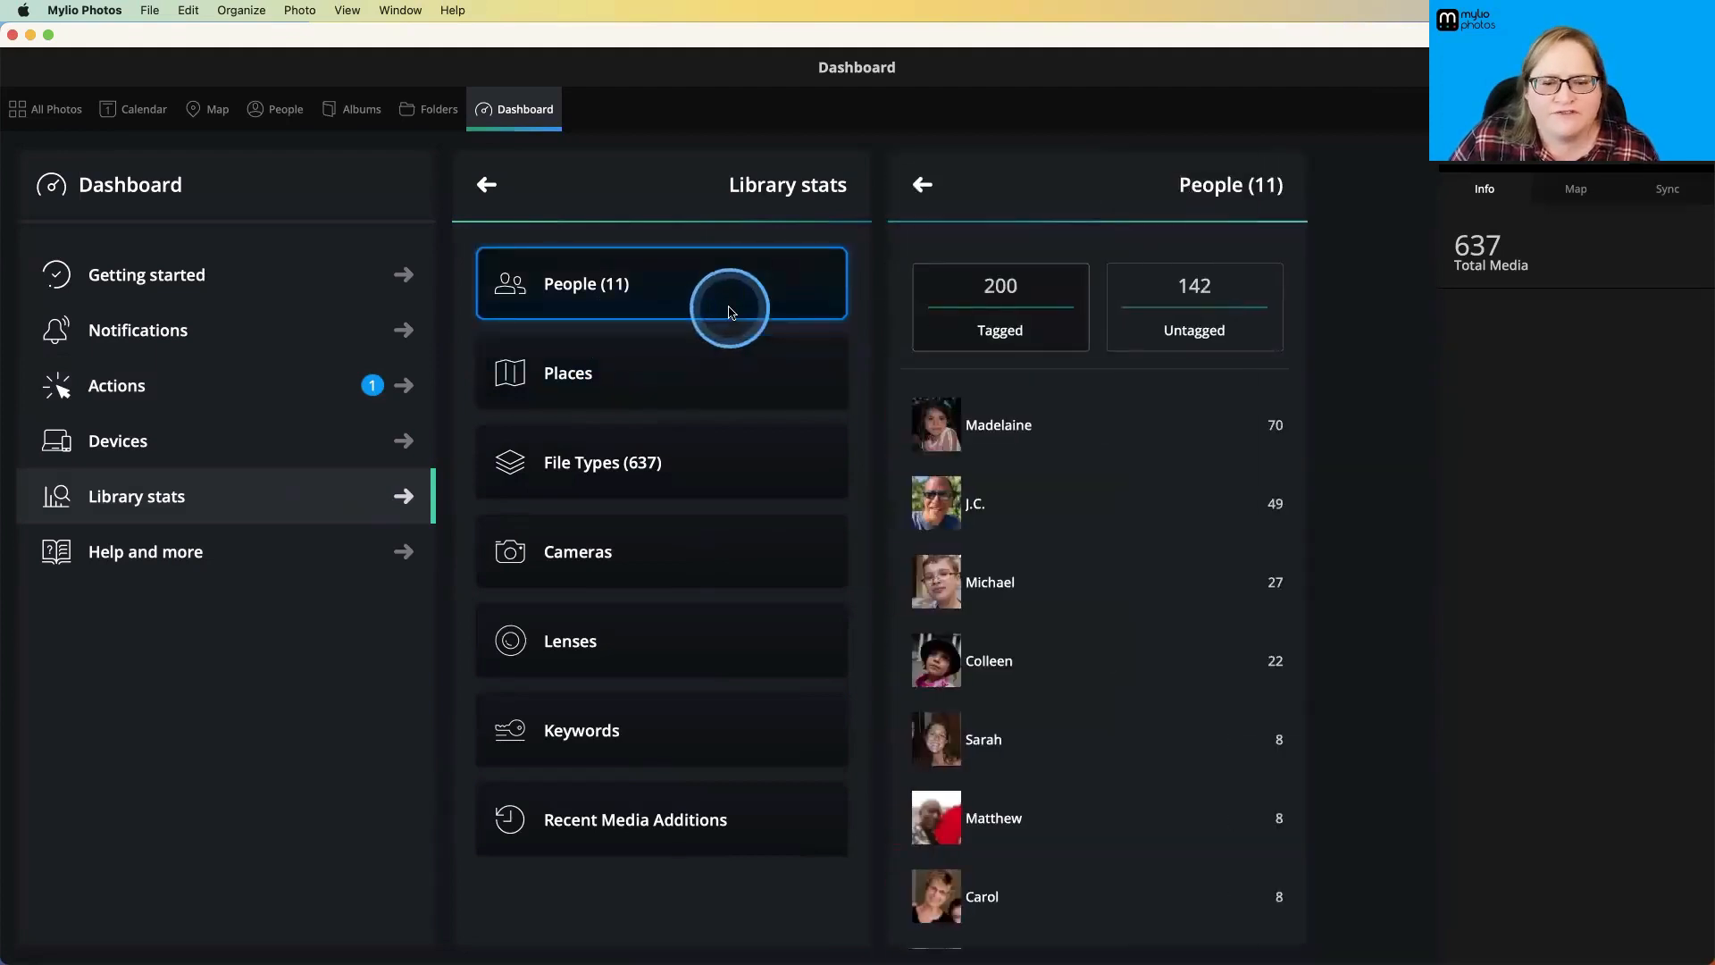
{"action": "left_click", "coordinate": [659, 554]}
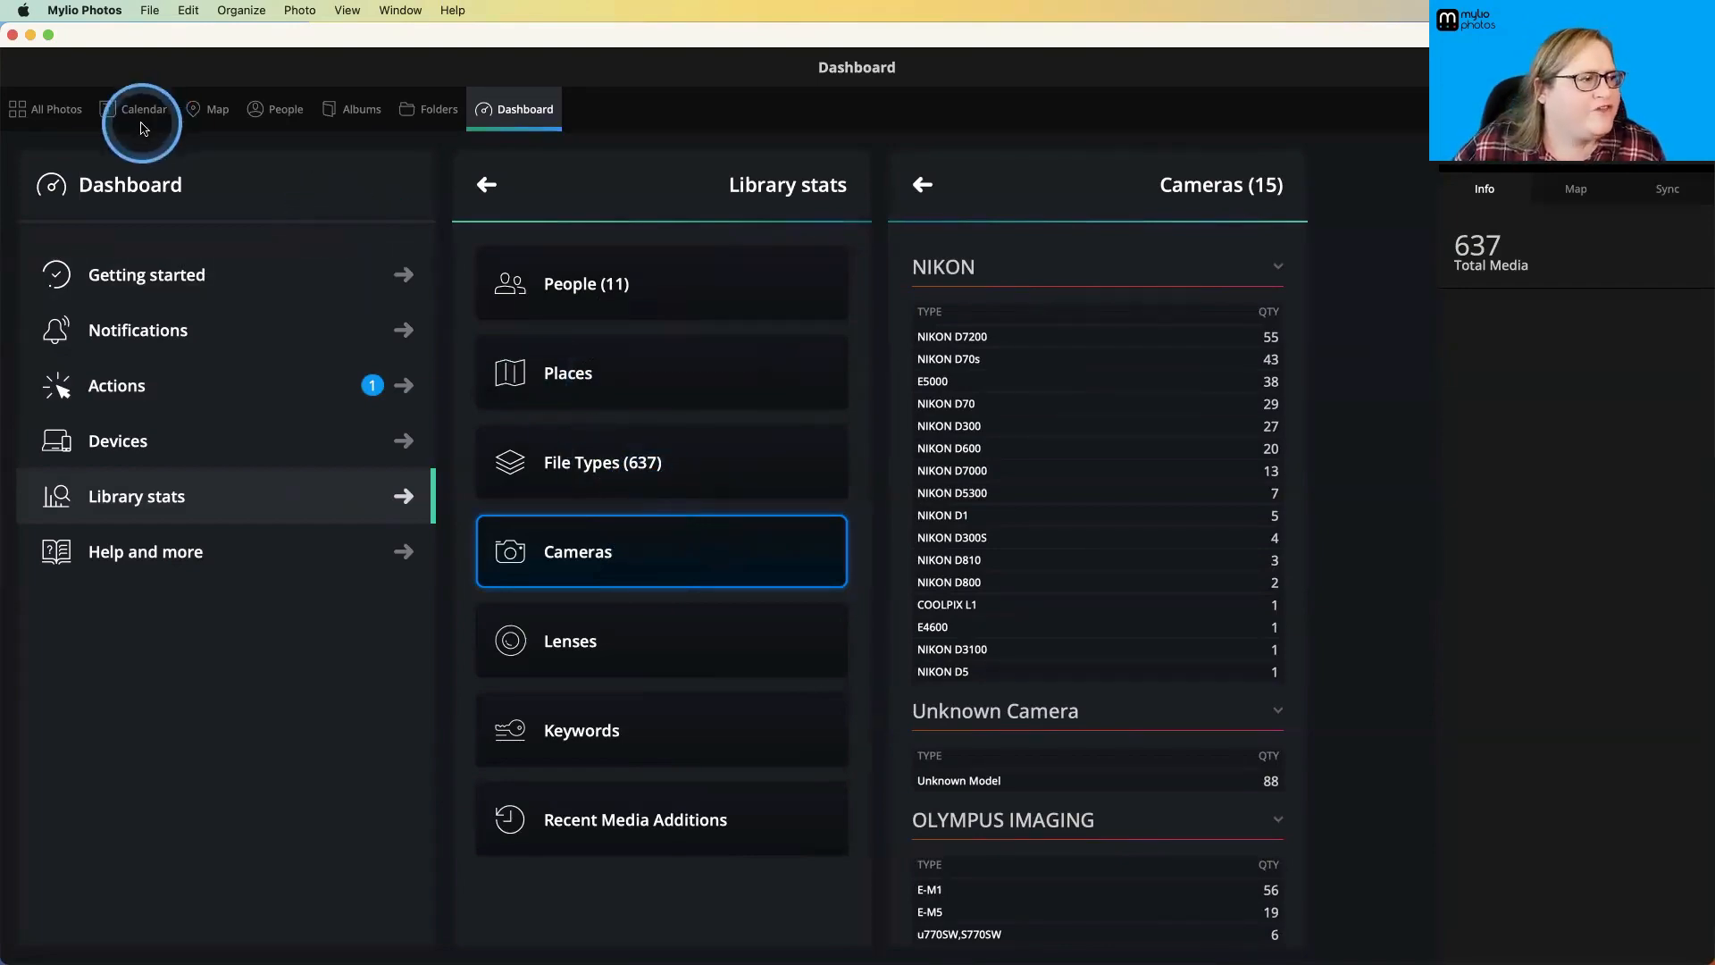
Return to all photos, view the general options for display, slideshow, settings and help, and close them.
{"action": "left_click", "coordinate": [73, 115]}
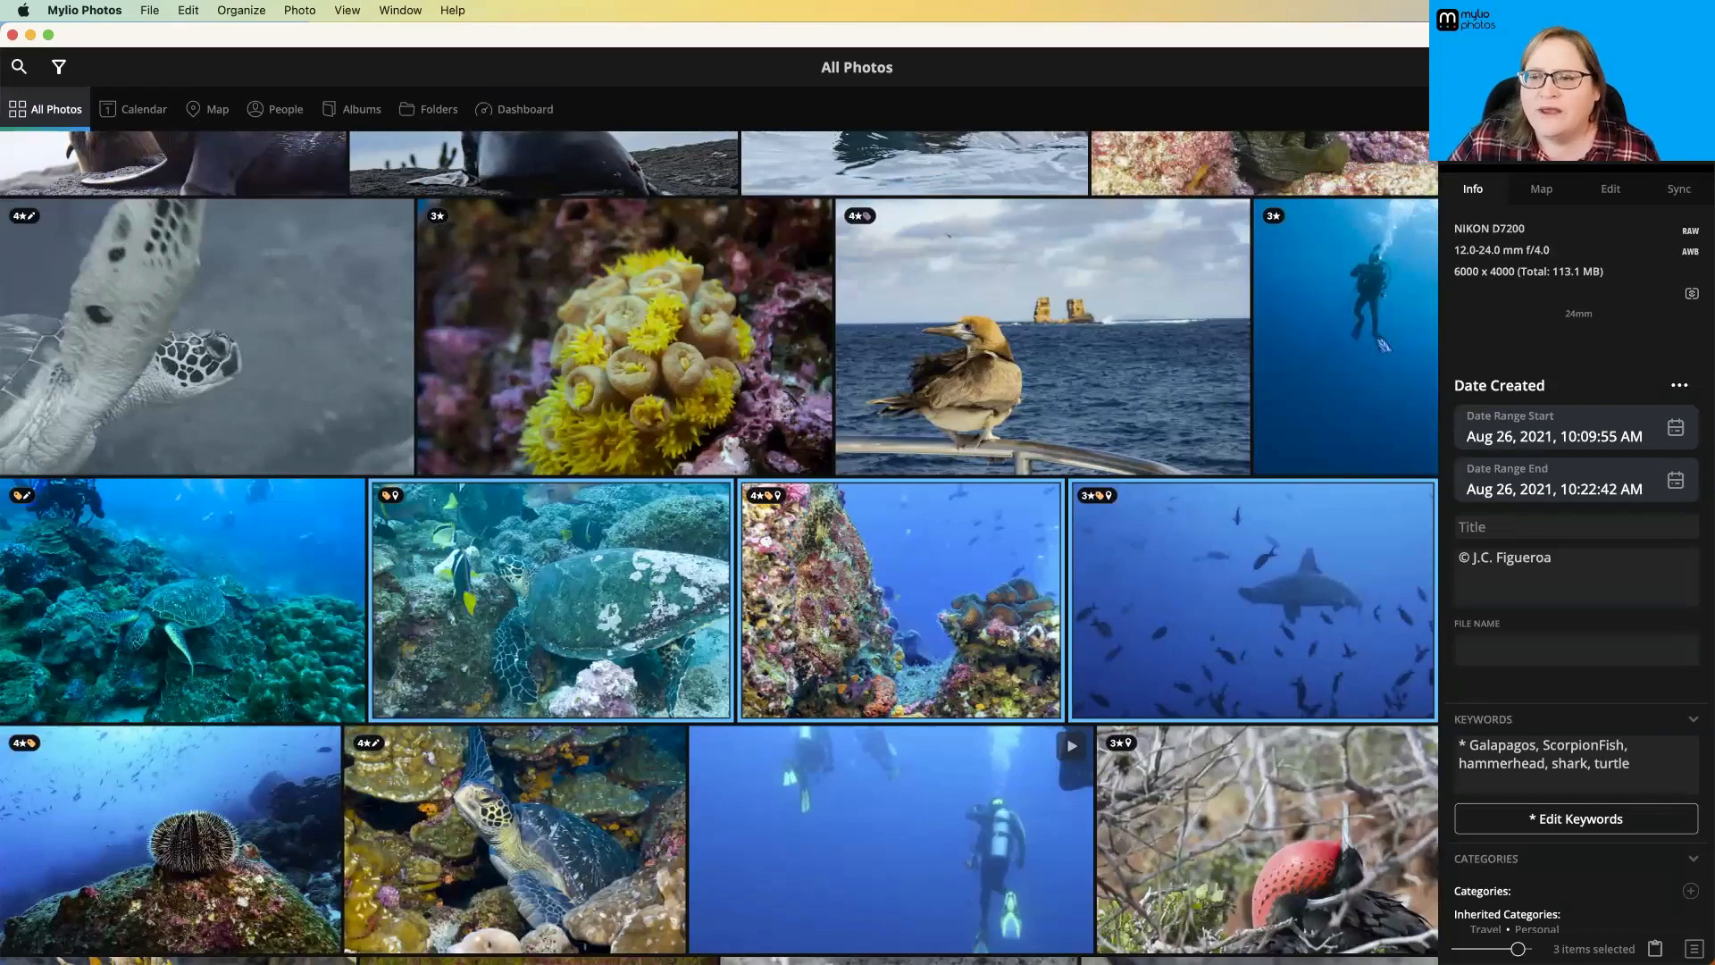
{"action": "left_click", "coordinate": [1683, 67]}
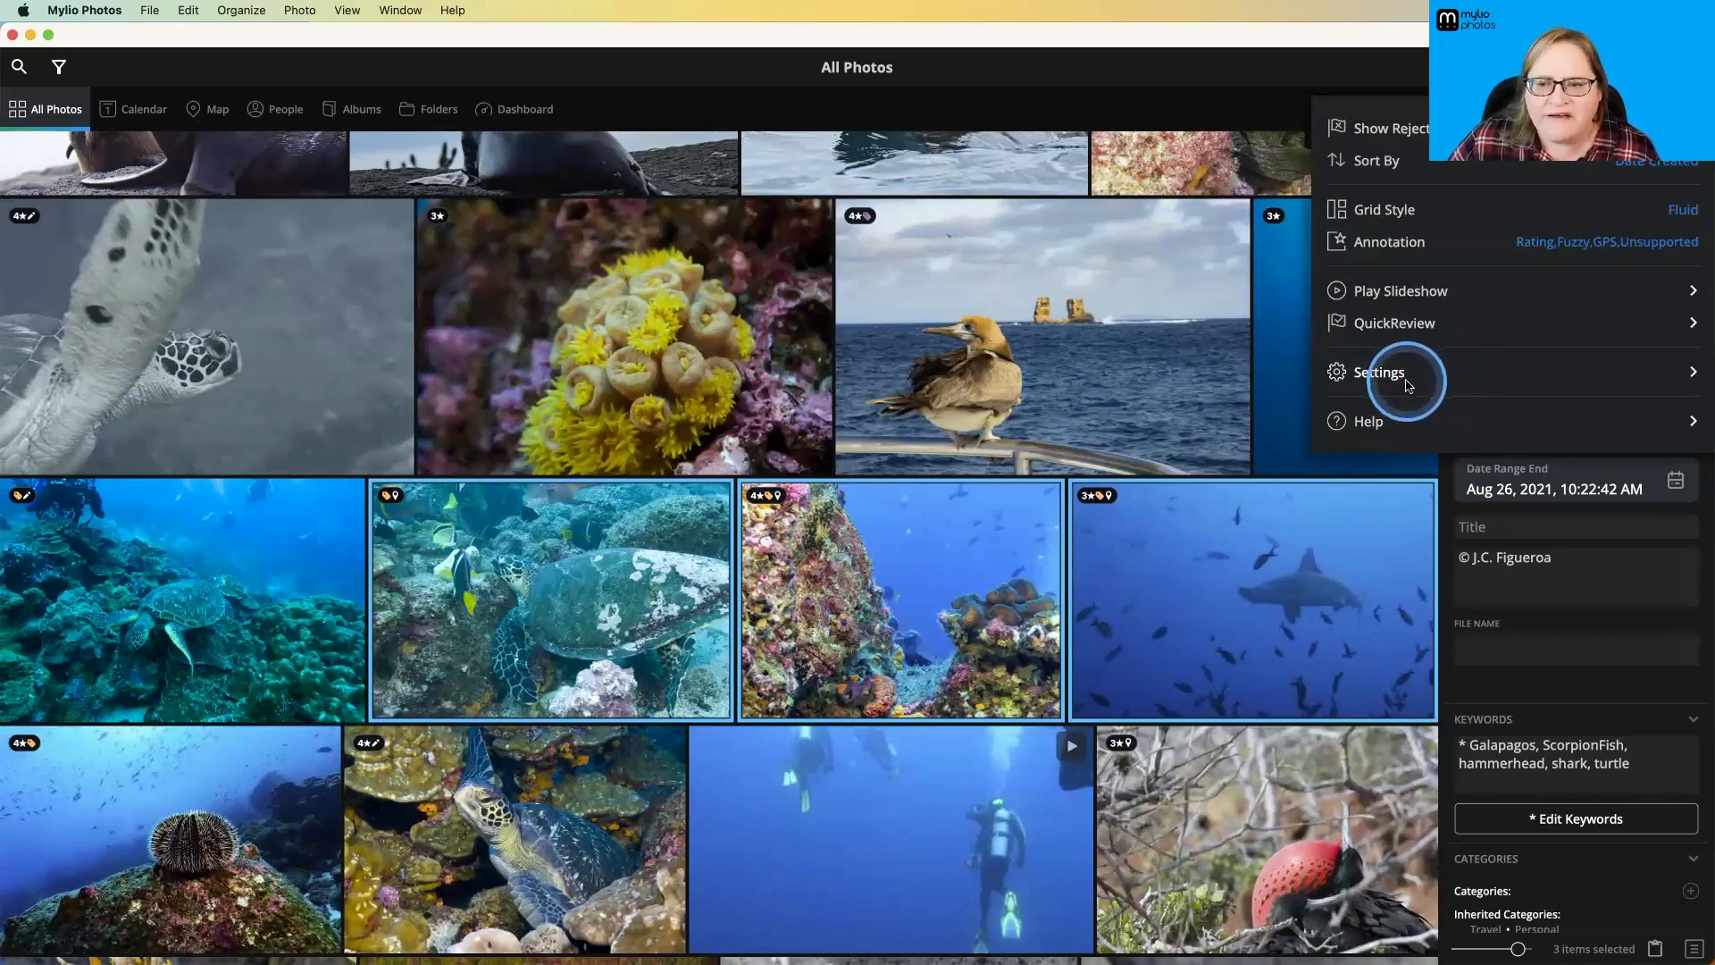
{"action": "left_click", "coordinate": [1421, 589]}
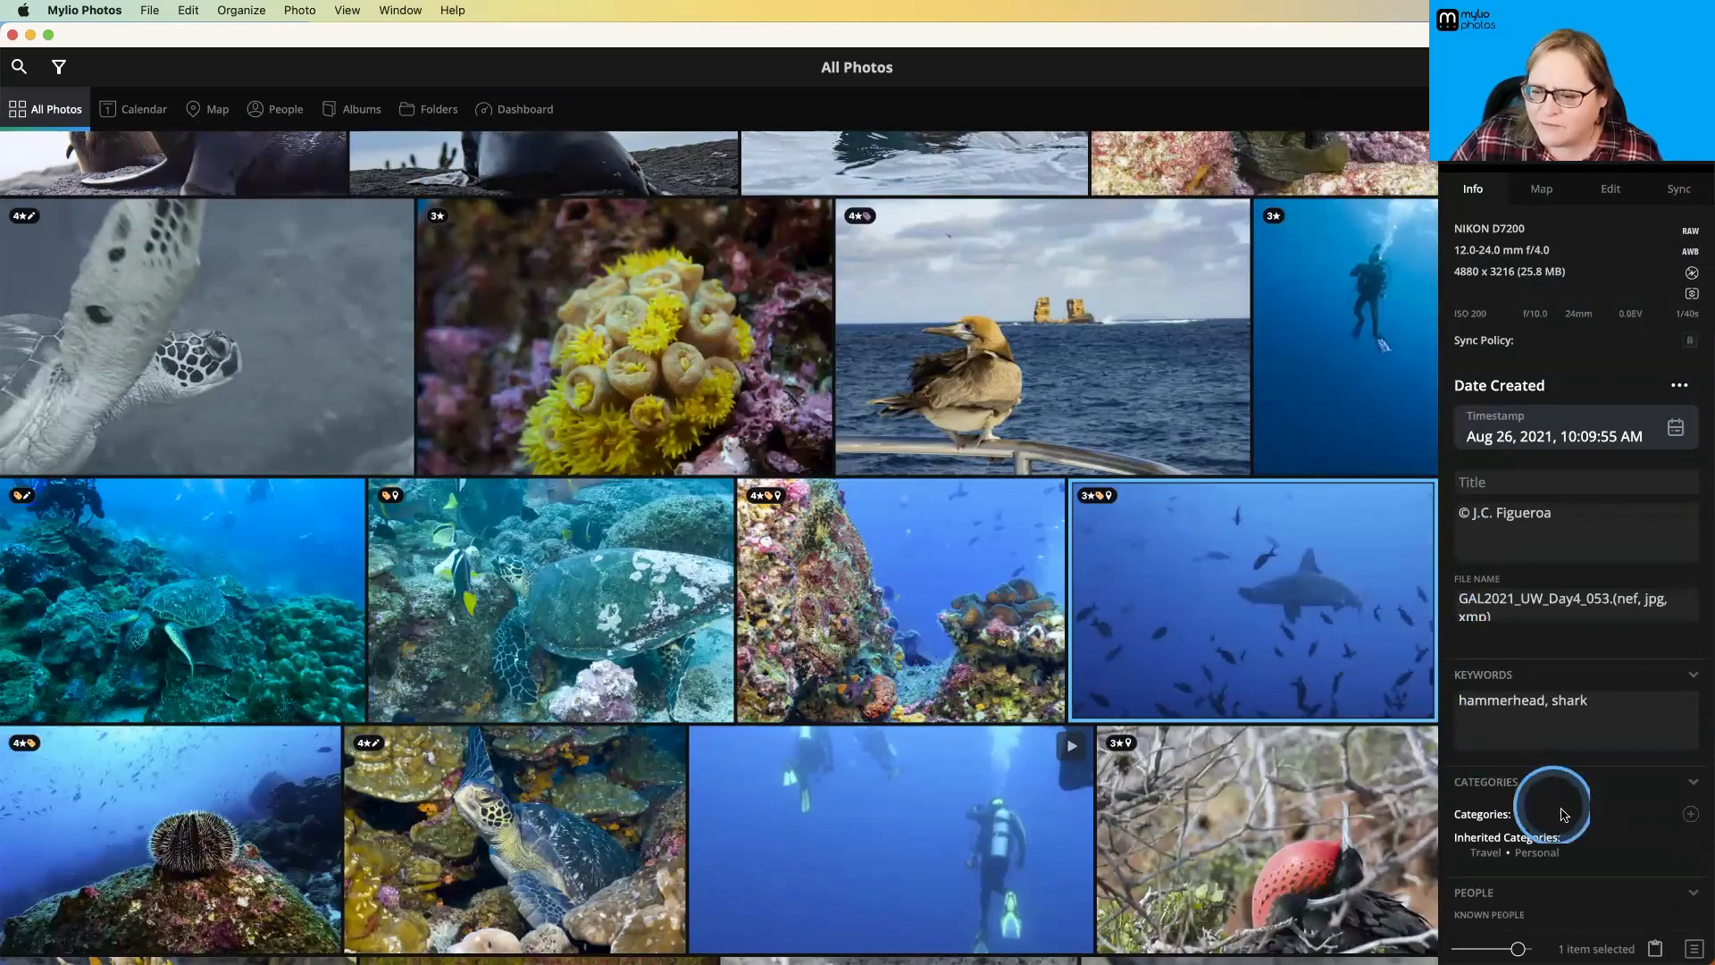
View the available photo actions for the hammerhead shark photo and the seabird photo, closing the list each time.
{"action": "left_click", "coordinate": [1691, 947]}
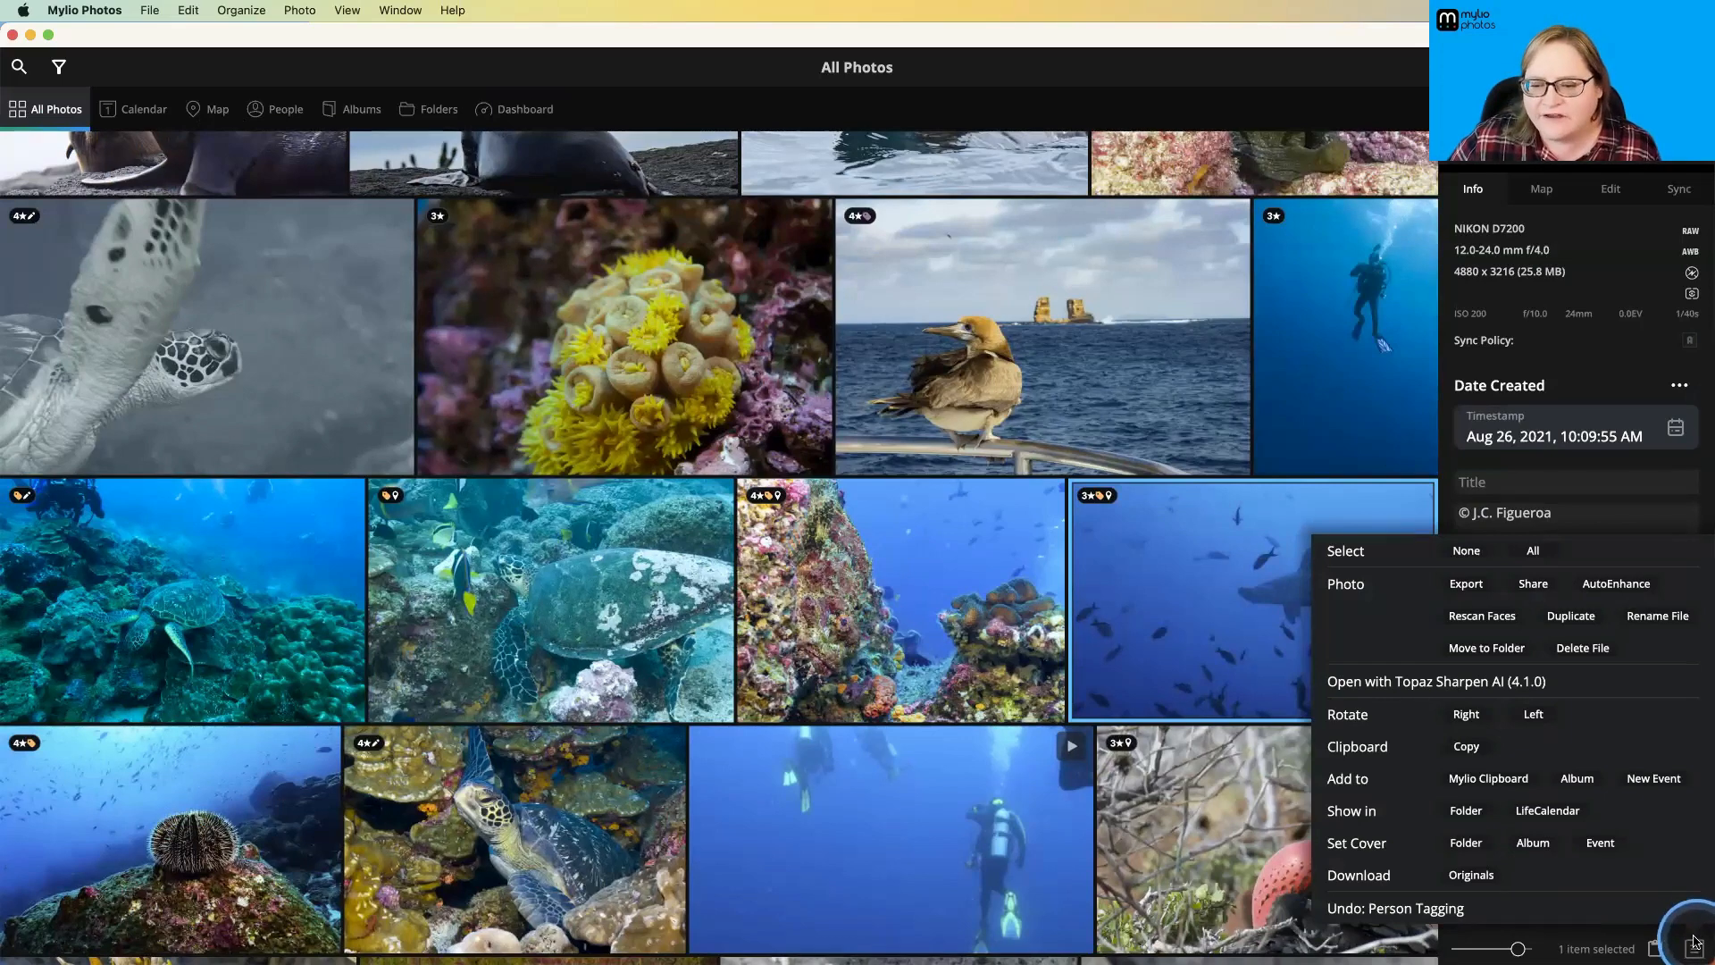
{"action": "left_click", "coordinate": [1176, 640]}
{"action": "right_click", "coordinate": [1081, 441]}
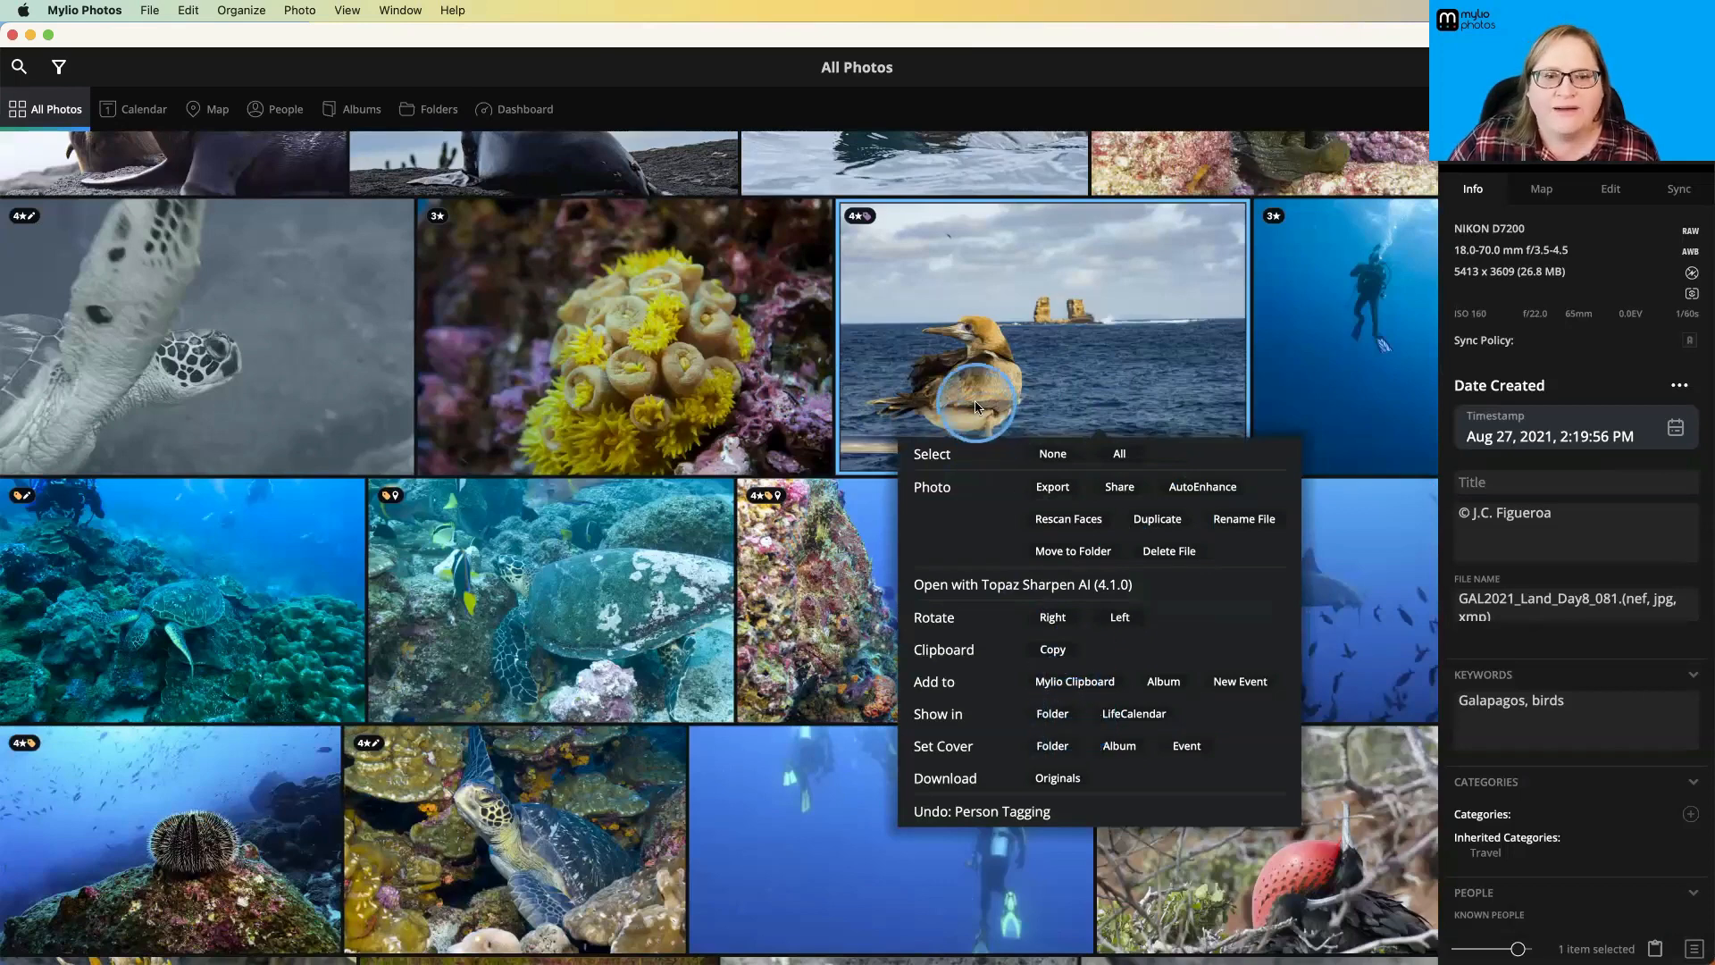
{"action": "left_click", "coordinate": [998, 349]}
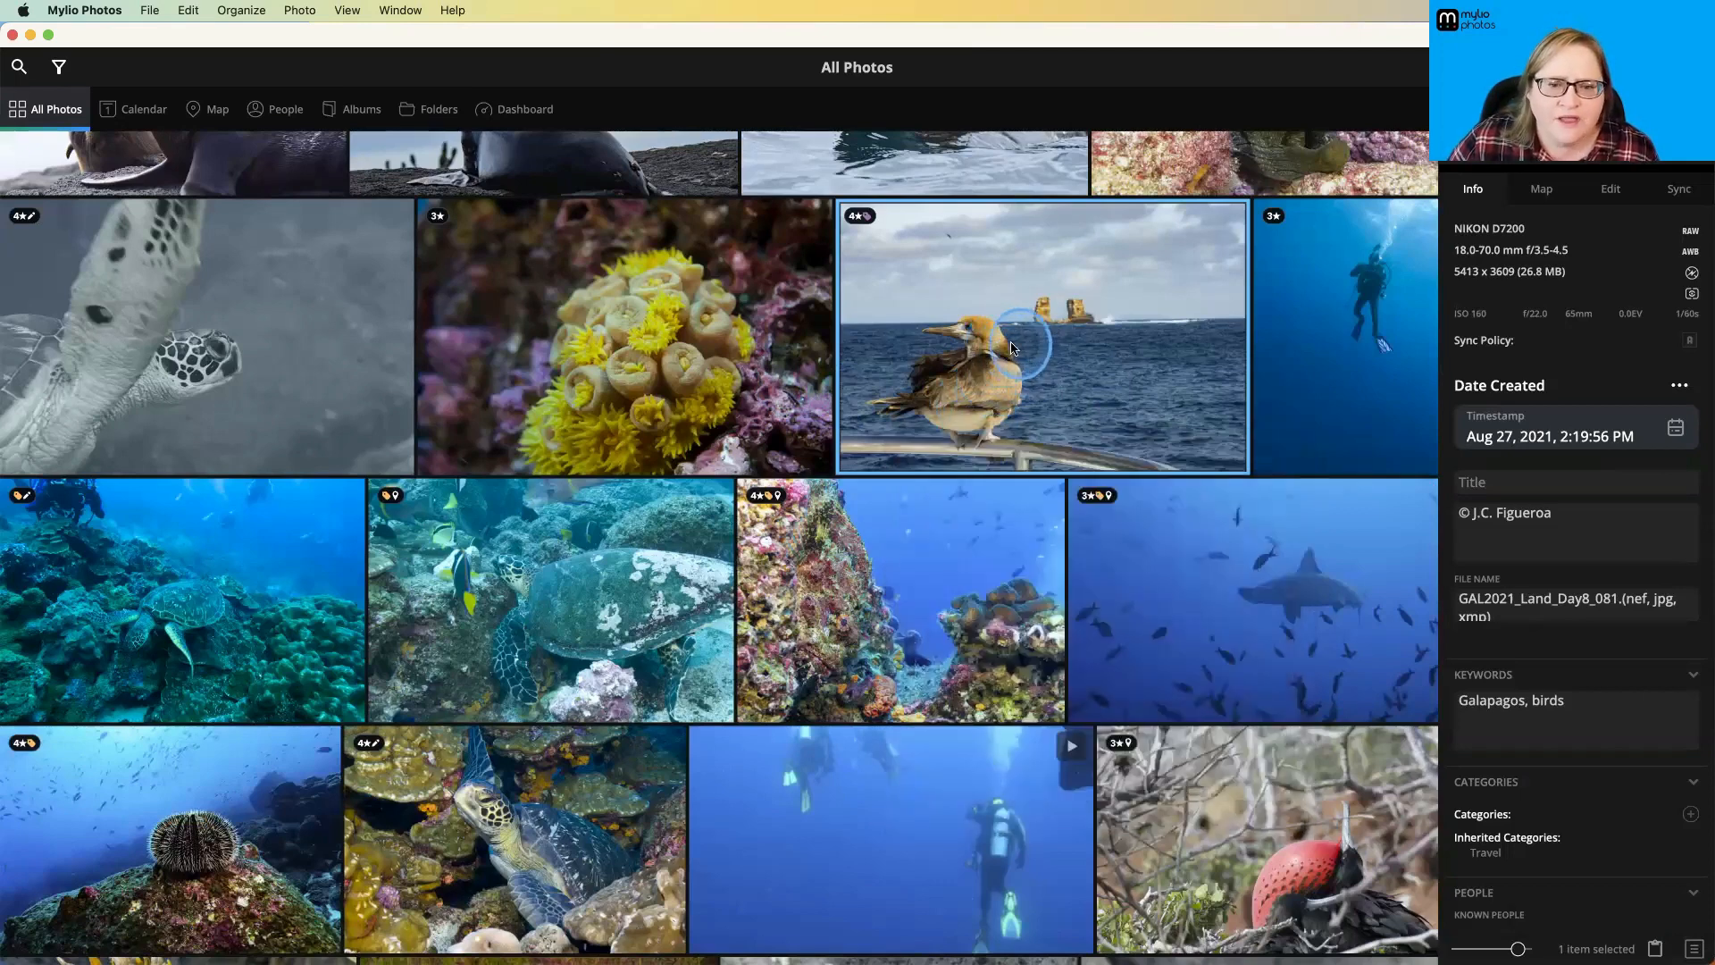
Open the seabird photo full size, view its available actions, and close the list.
{"action": "double_click", "coordinate": [1004, 348]}
{"action": "right_click", "coordinate": [872, 407]}
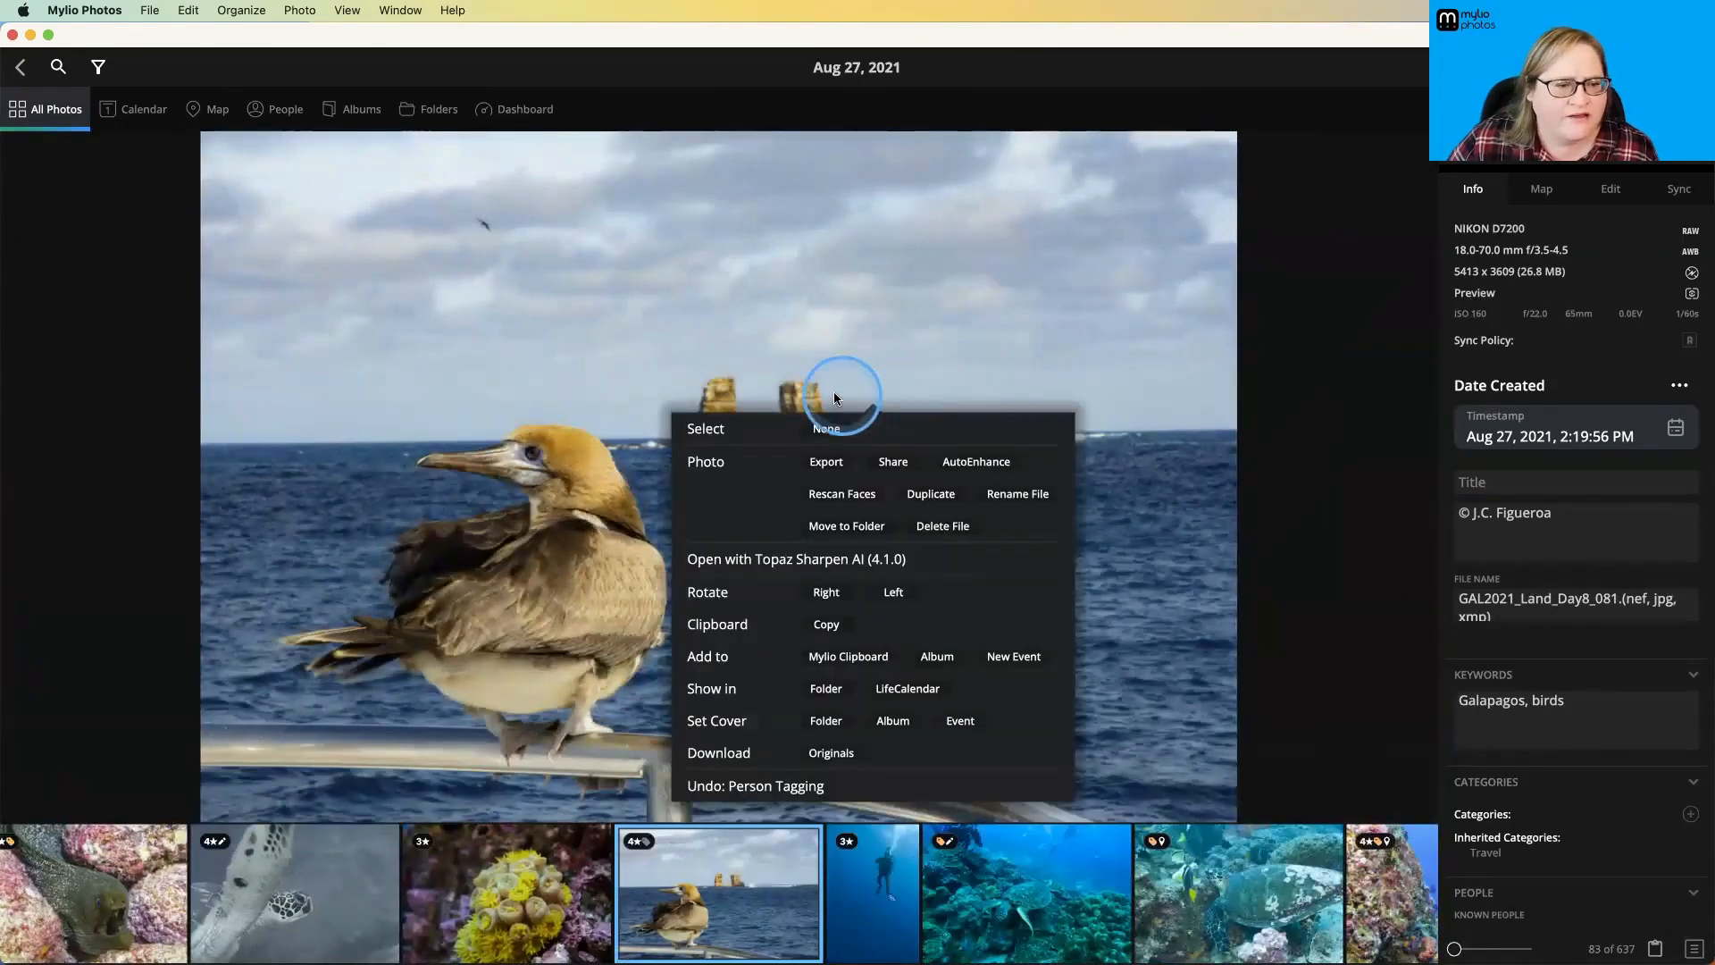
{"action": "left_click", "coordinate": [977, 361]}
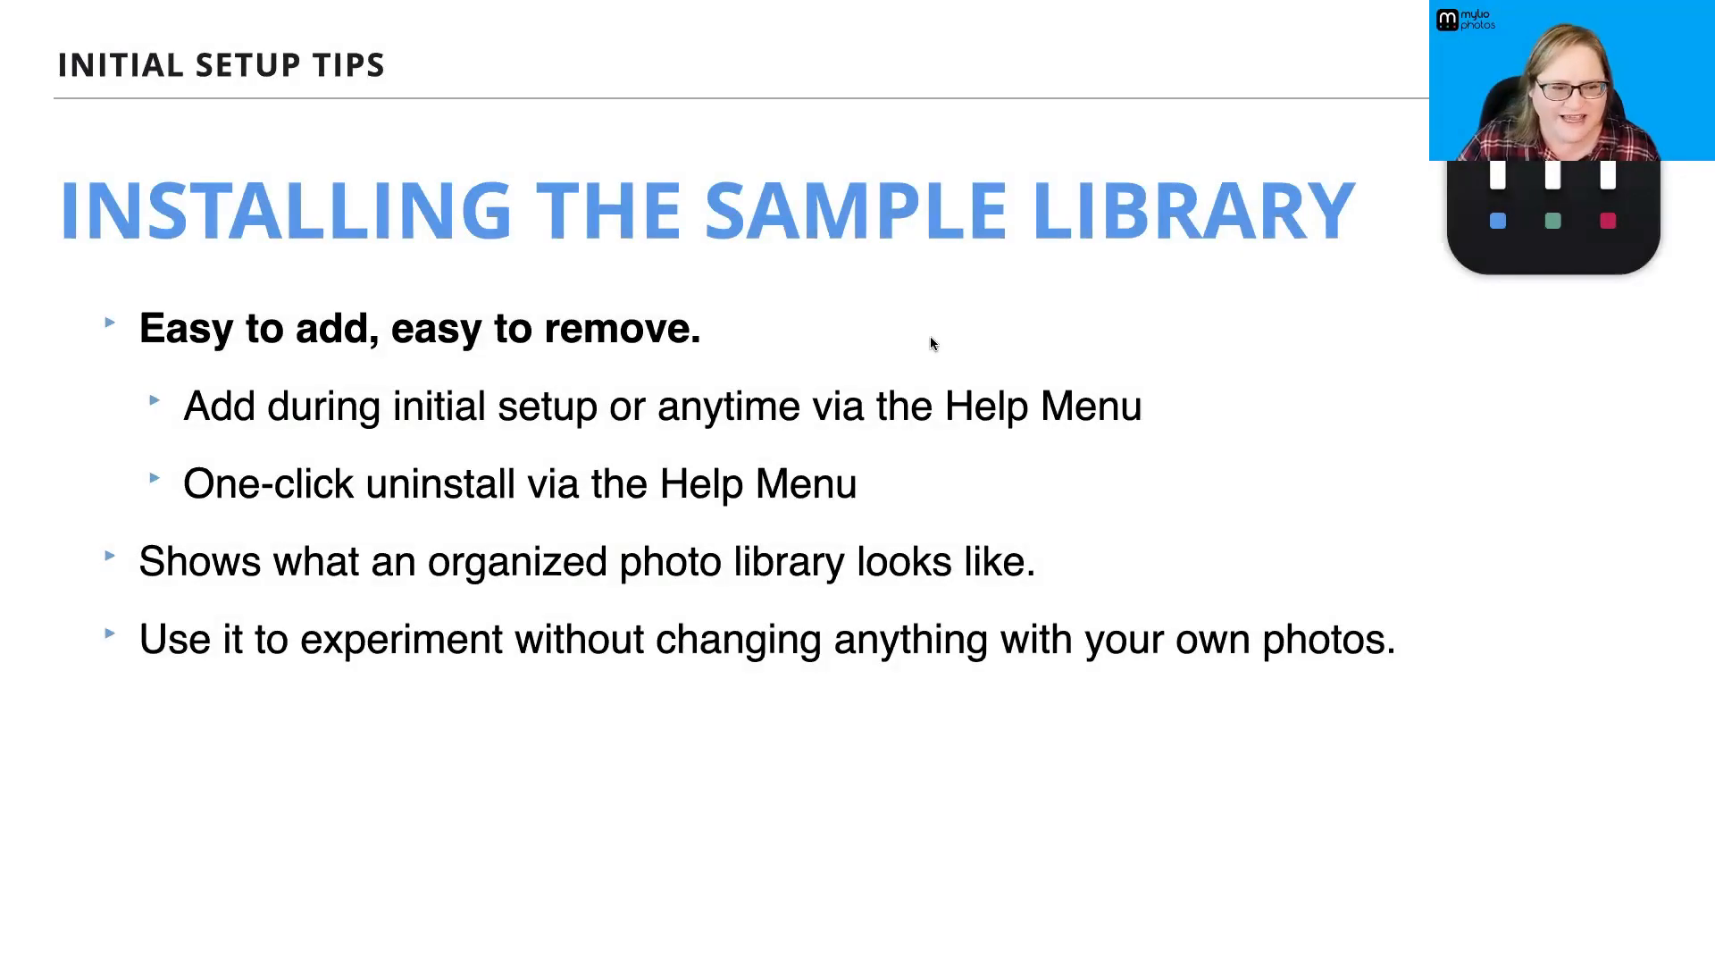
{"action": "key", "text": "Right"}
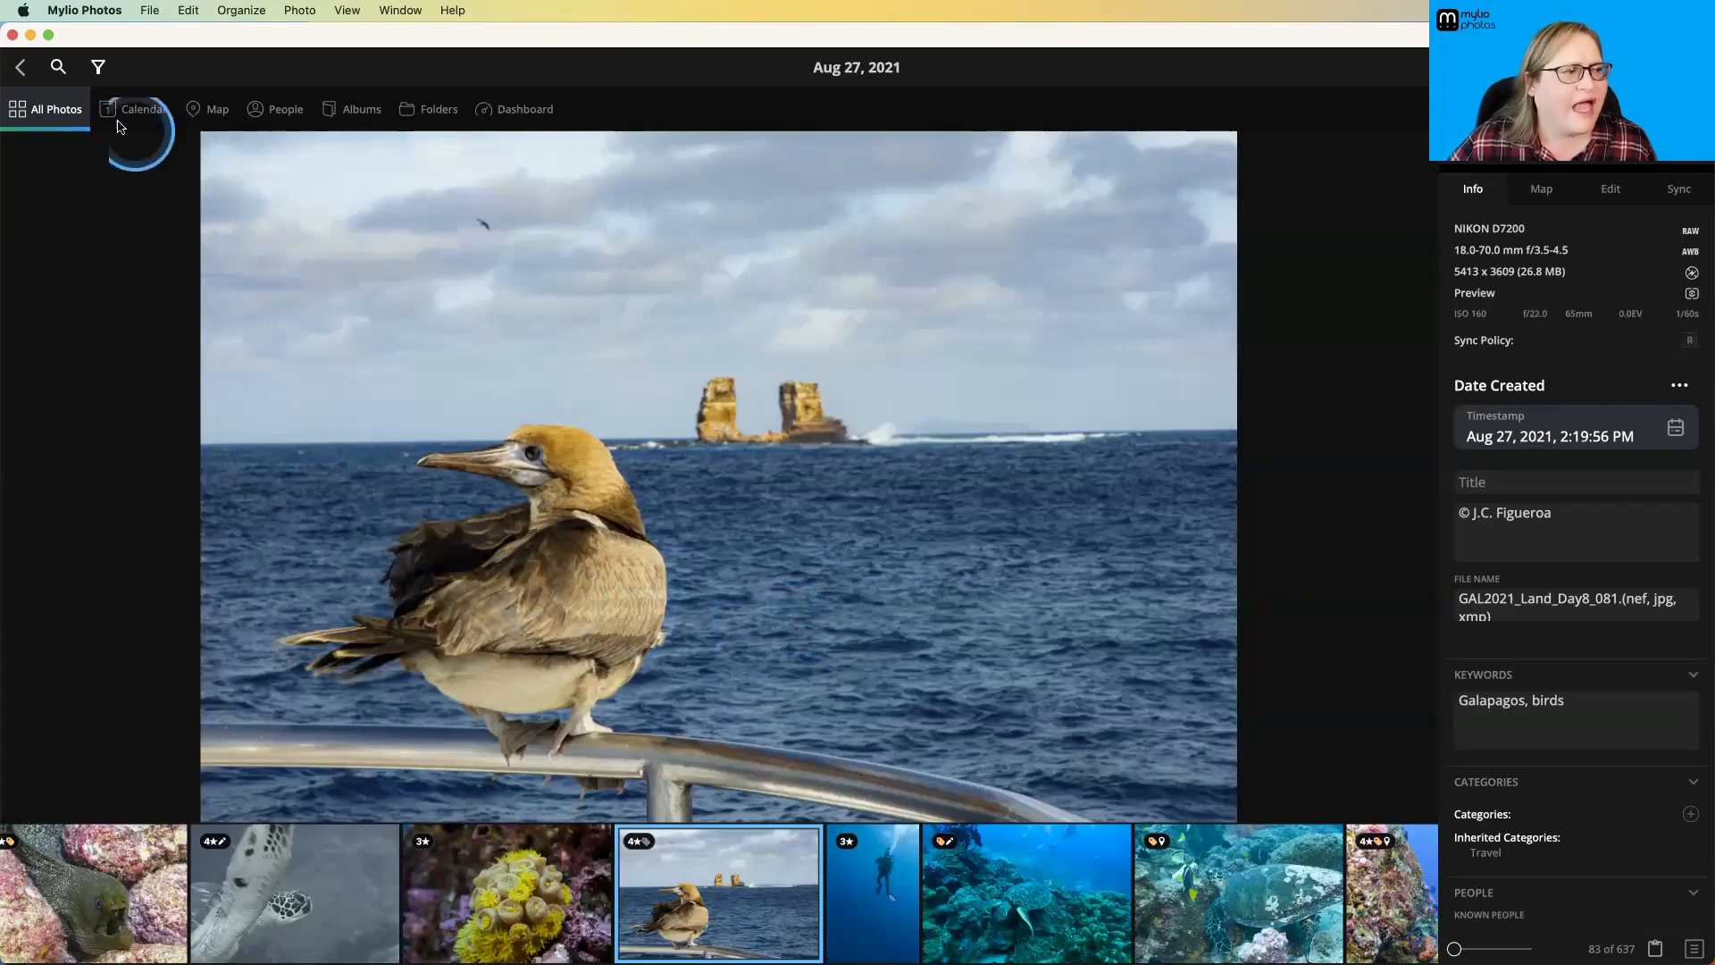
Return to the all-photos grid and remove the sample library through the help options.
{"action": "left_click", "coordinate": [31, 108]}
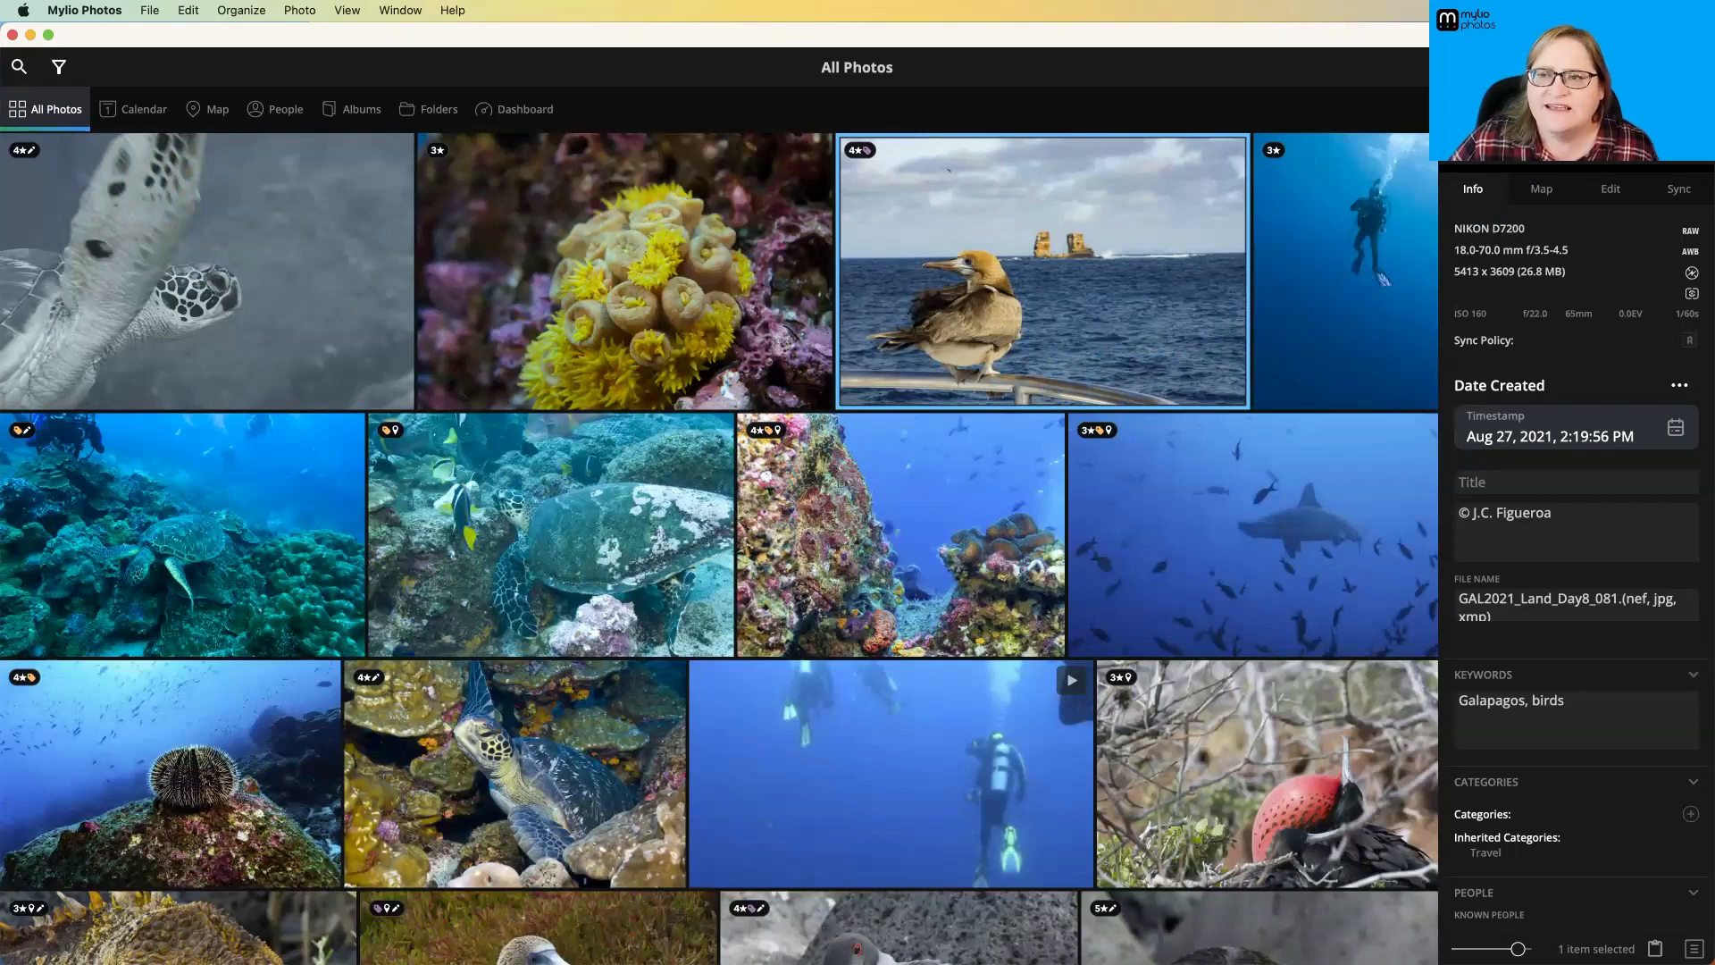
{"action": "left_click", "coordinate": [1646, 67]}
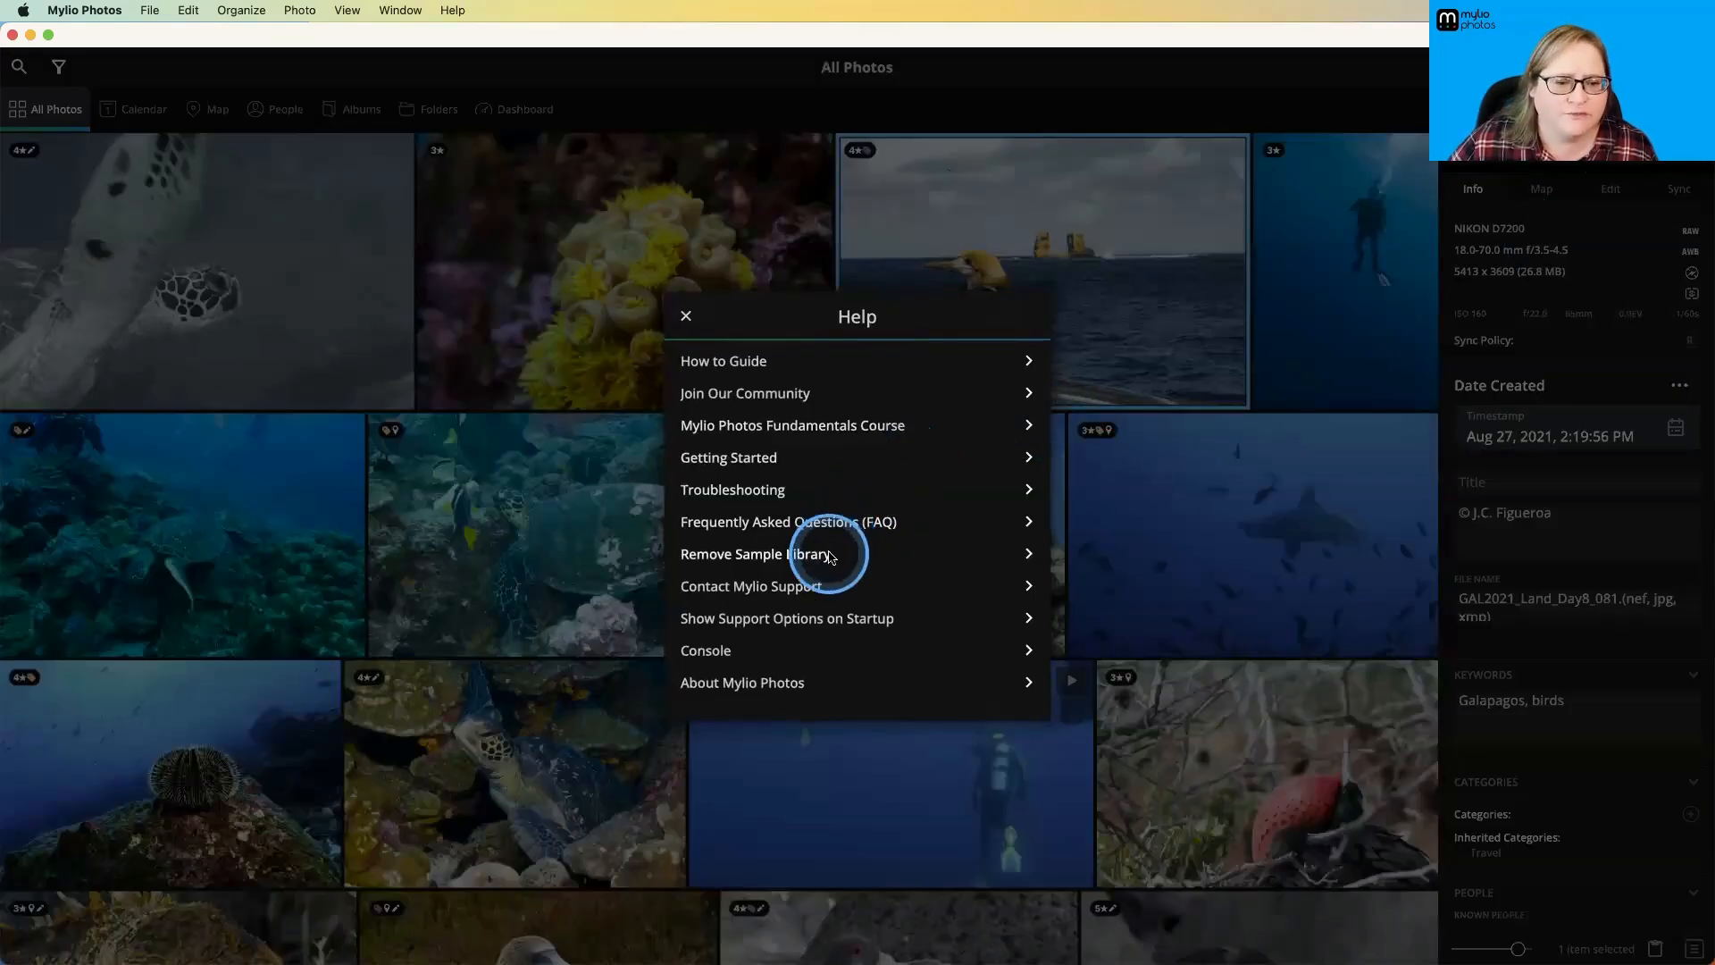
{"action": "left_click", "coordinate": [830, 555]}
{"action": "left_click", "coordinate": [882, 563]}
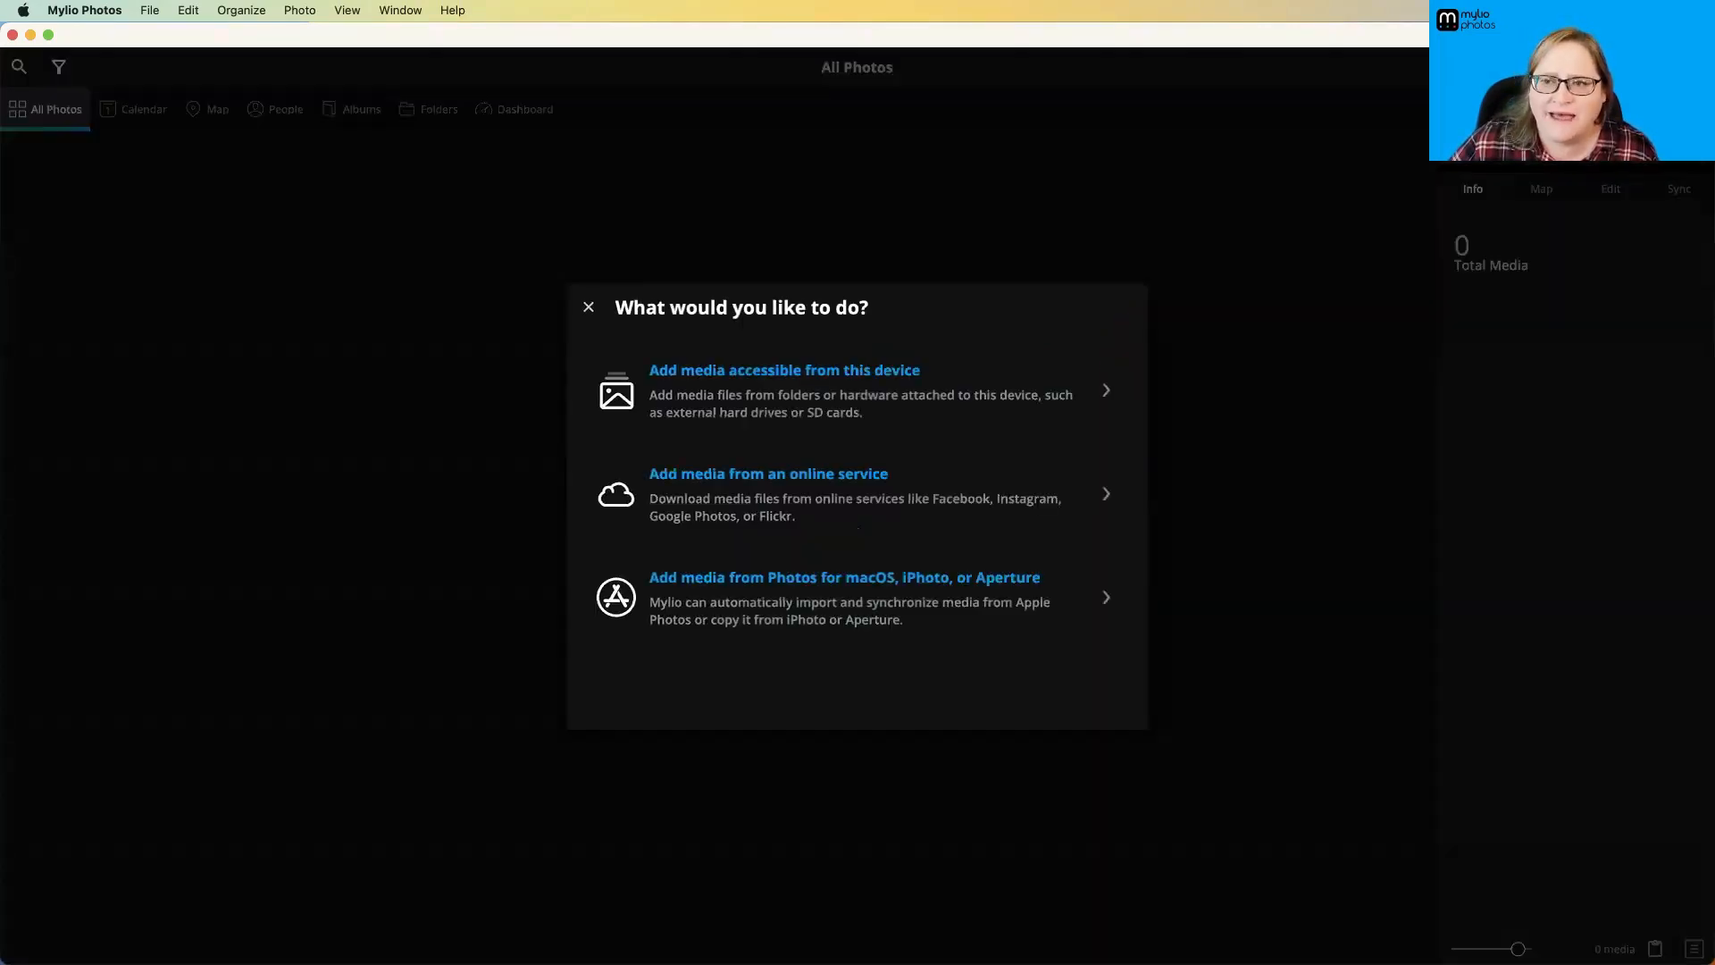
Add media accessible from this device by linking the My Amazing Photos folder on the MyPhotos drive.
{"action": "left_click", "coordinate": [911, 382]}
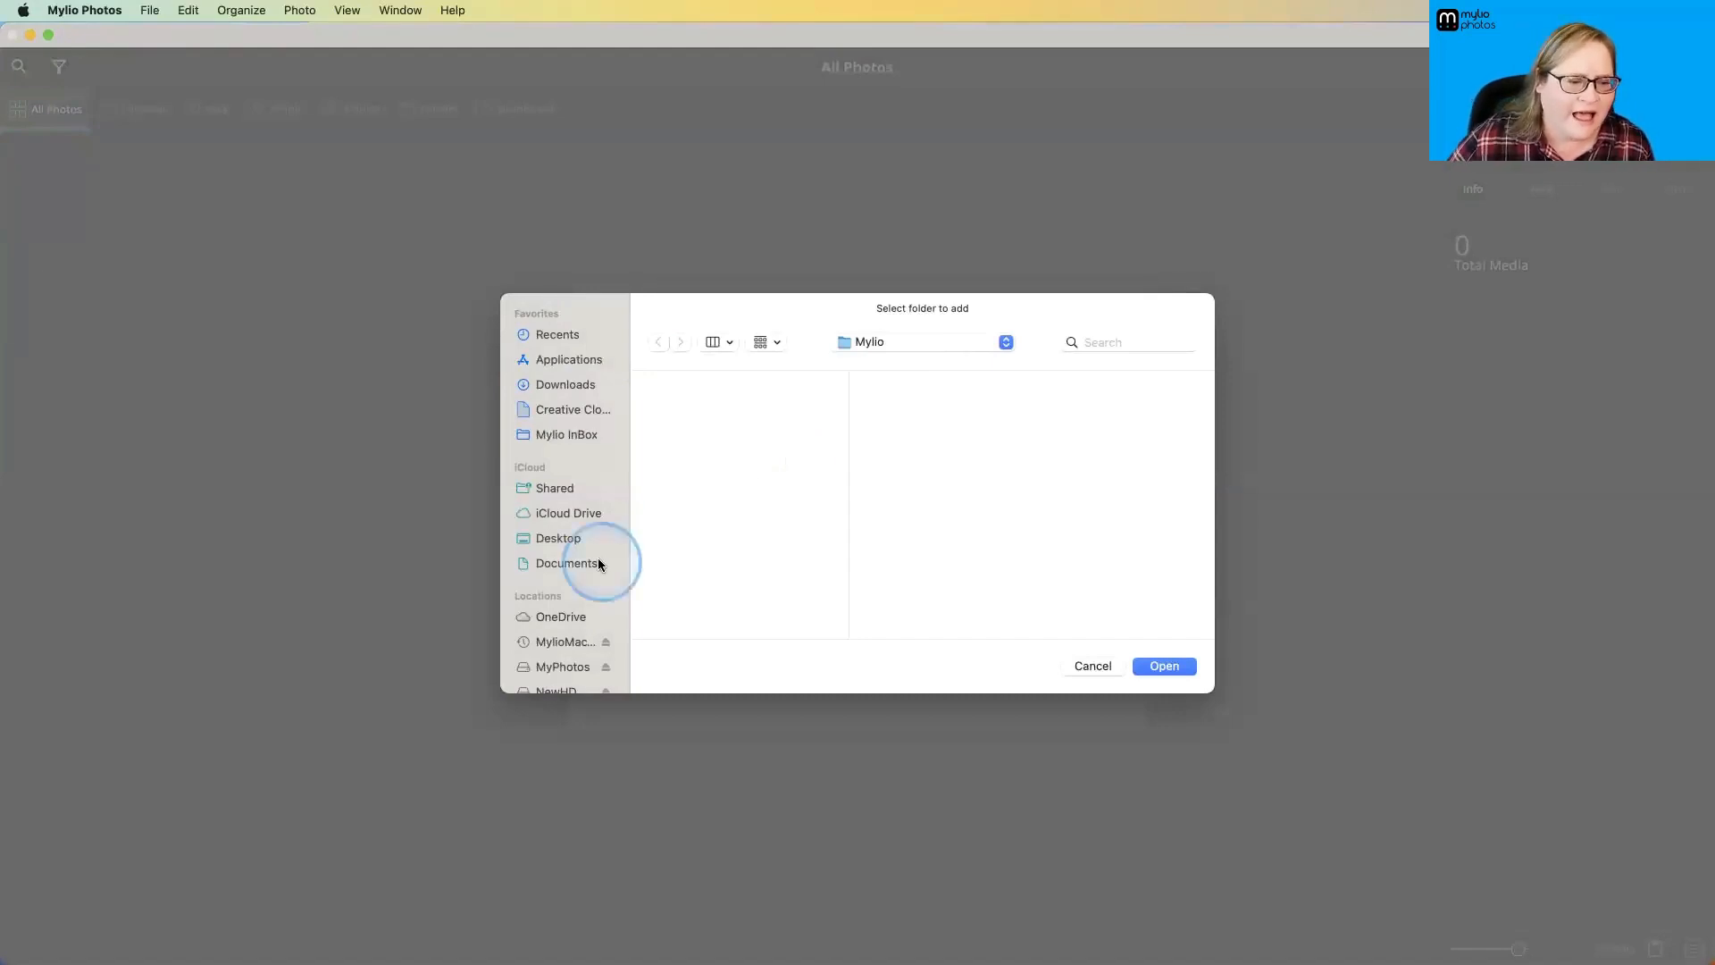
{"action": "scroll", "coordinate": [590, 563], "scroll_direction": "down", "scroll_amount": 3}
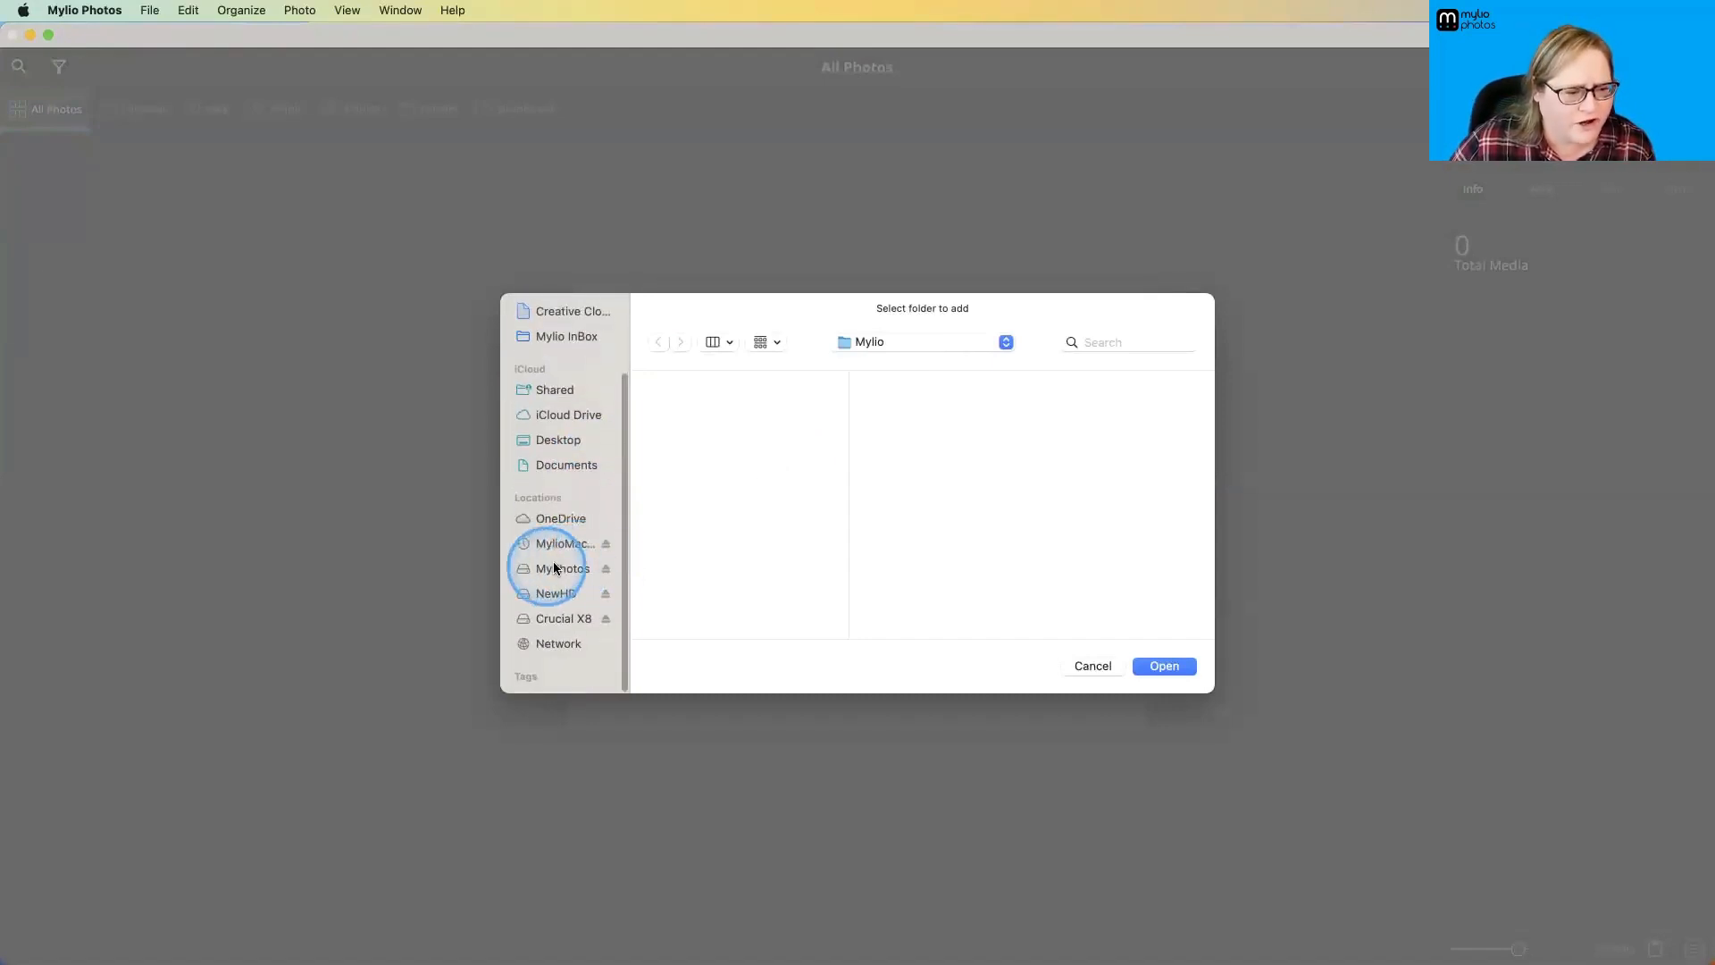
{"action": "left_click", "coordinate": [549, 572]}
{"action": "left_click", "coordinate": [695, 391]}
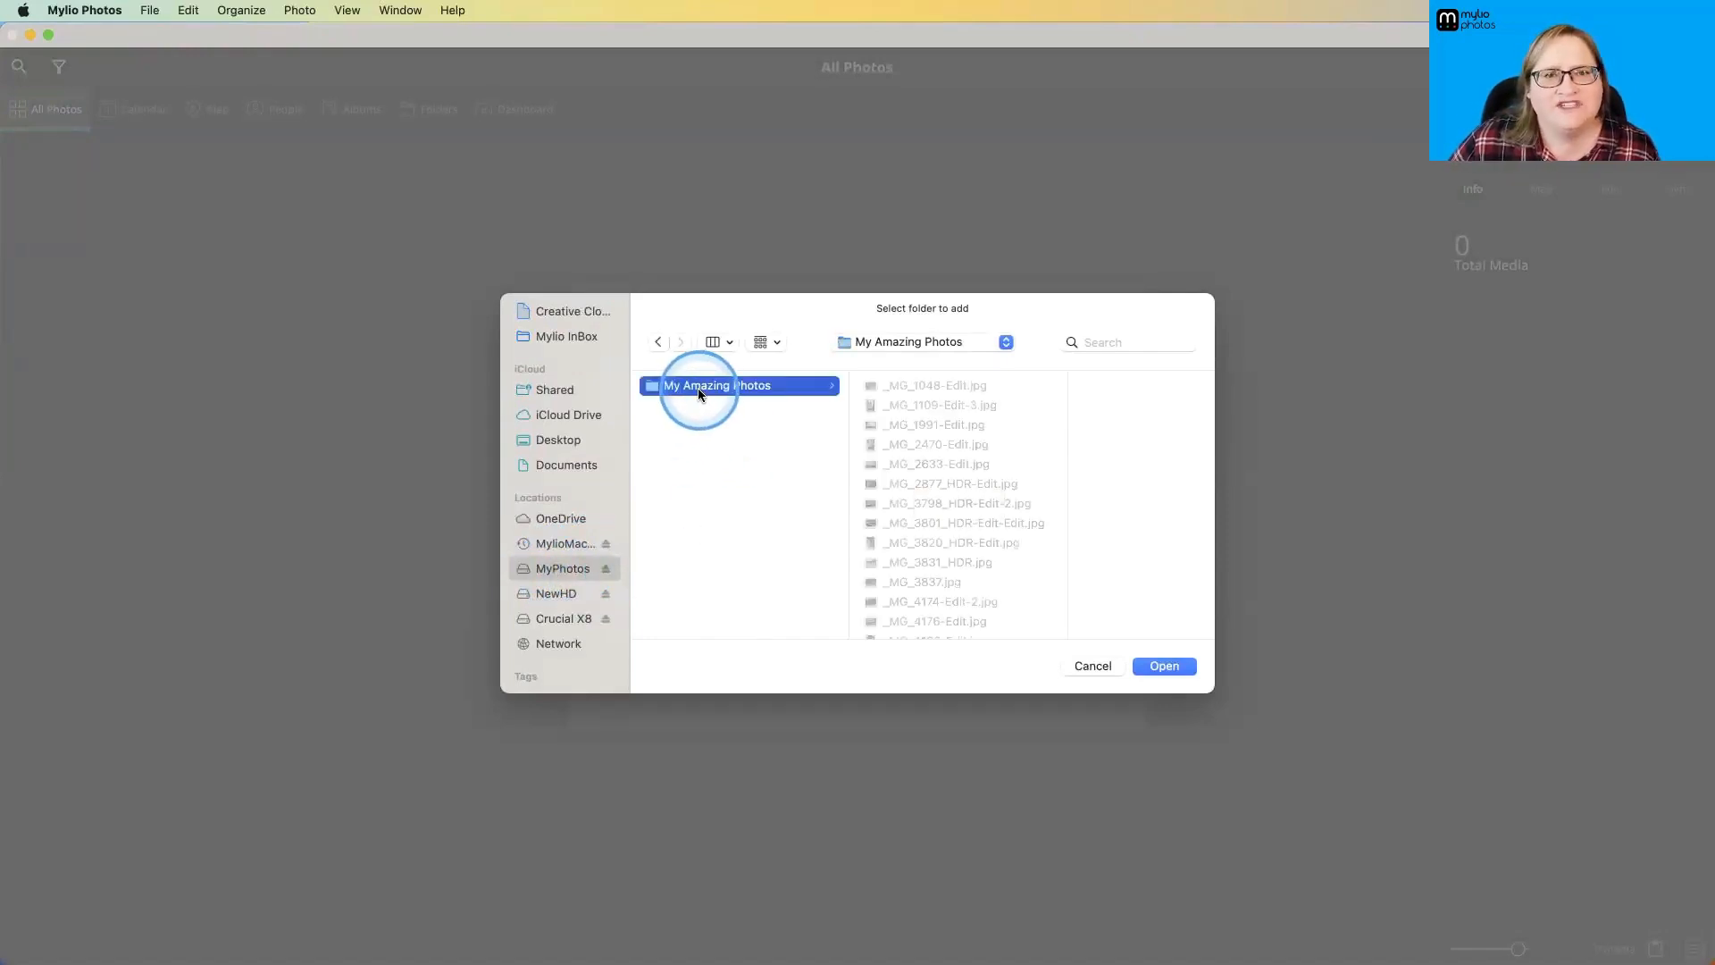
{"action": "left_click", "coordinate": [1166, 665]}
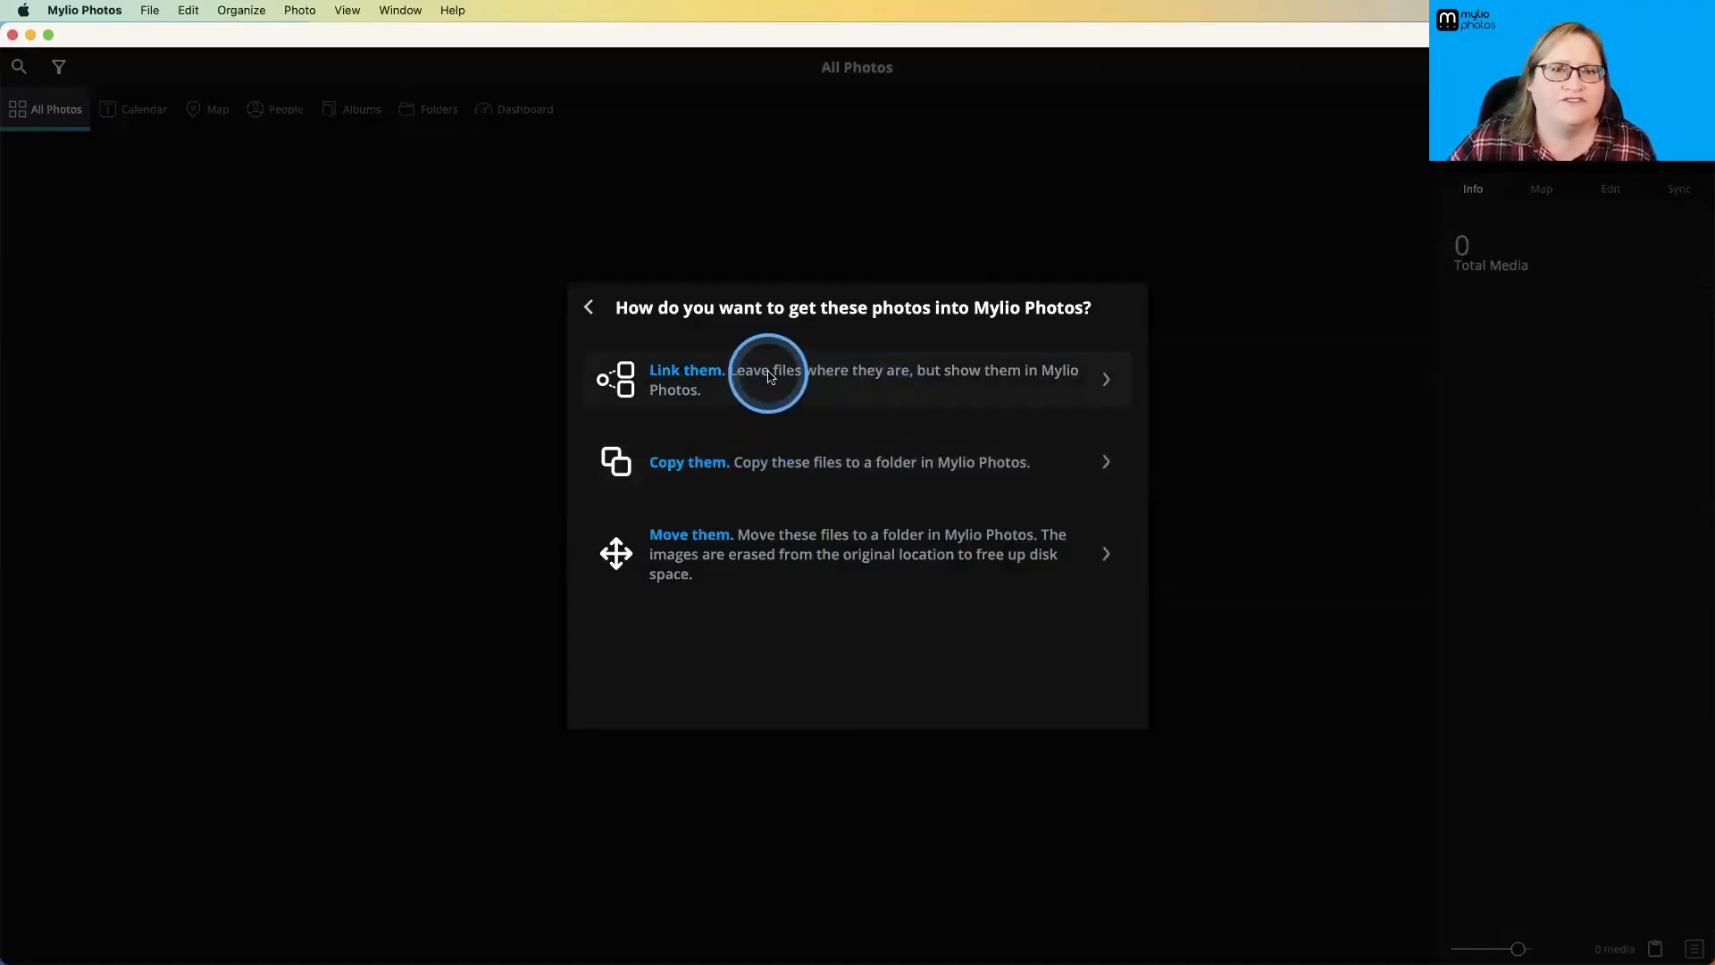
{"action": "left_click", "coordinate": [775, 374]}
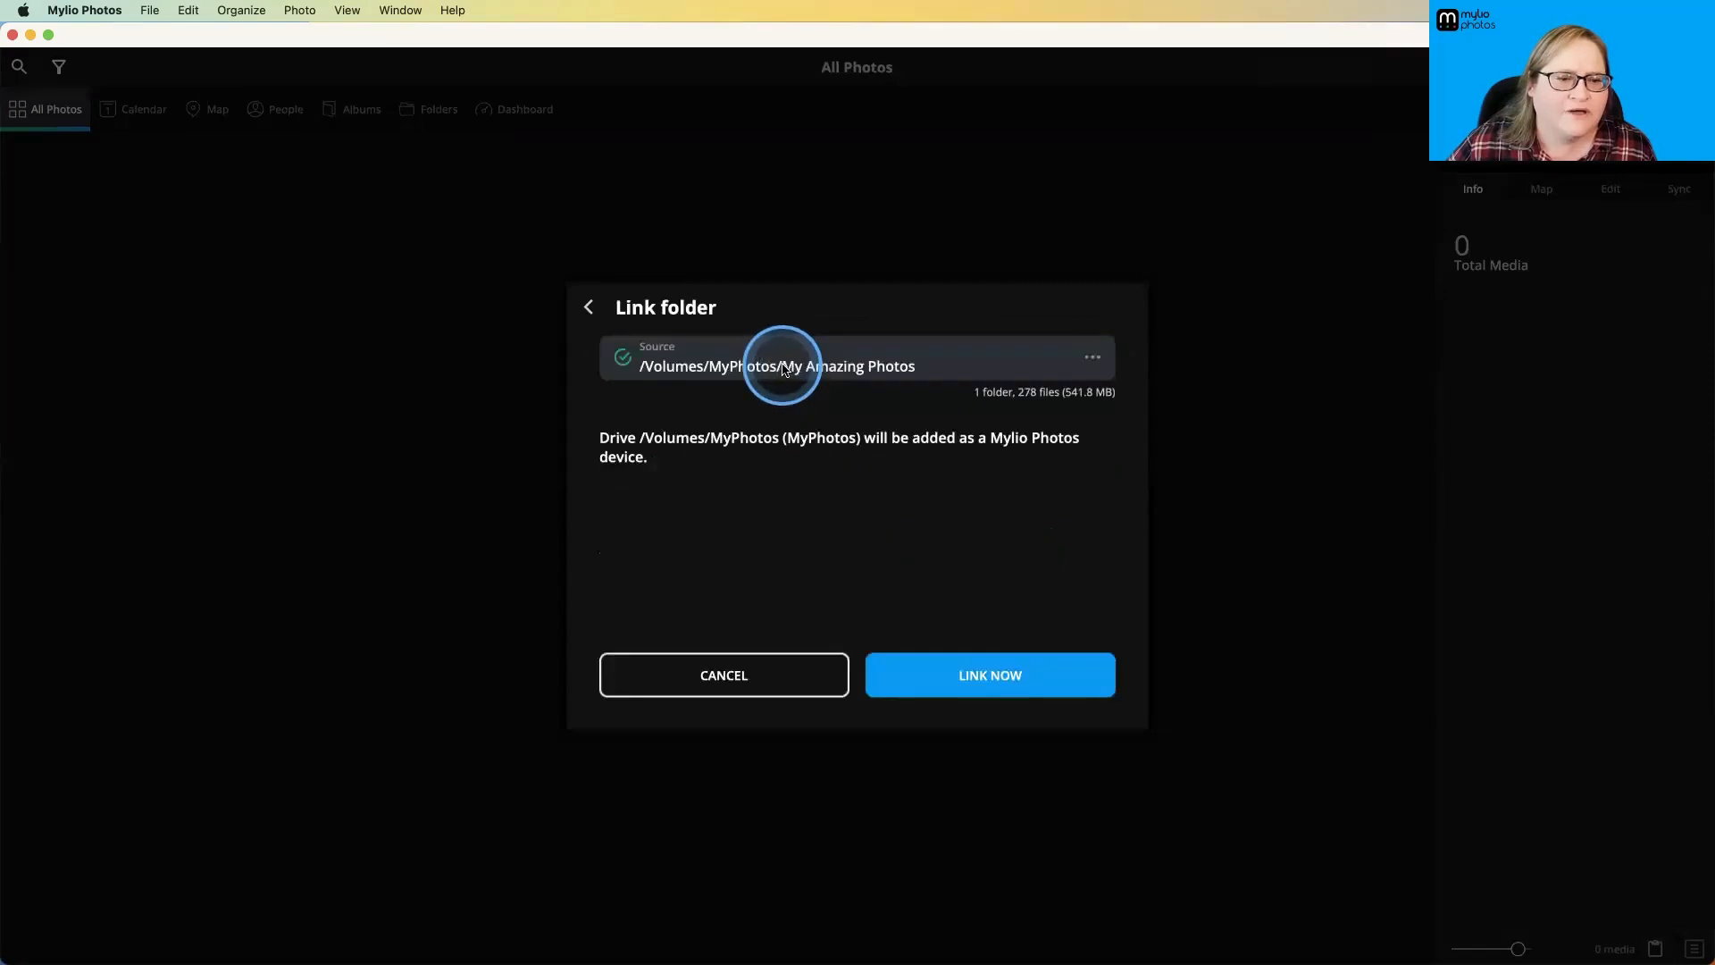
{"action": "left_click", "coordinate": [1044, 677]}
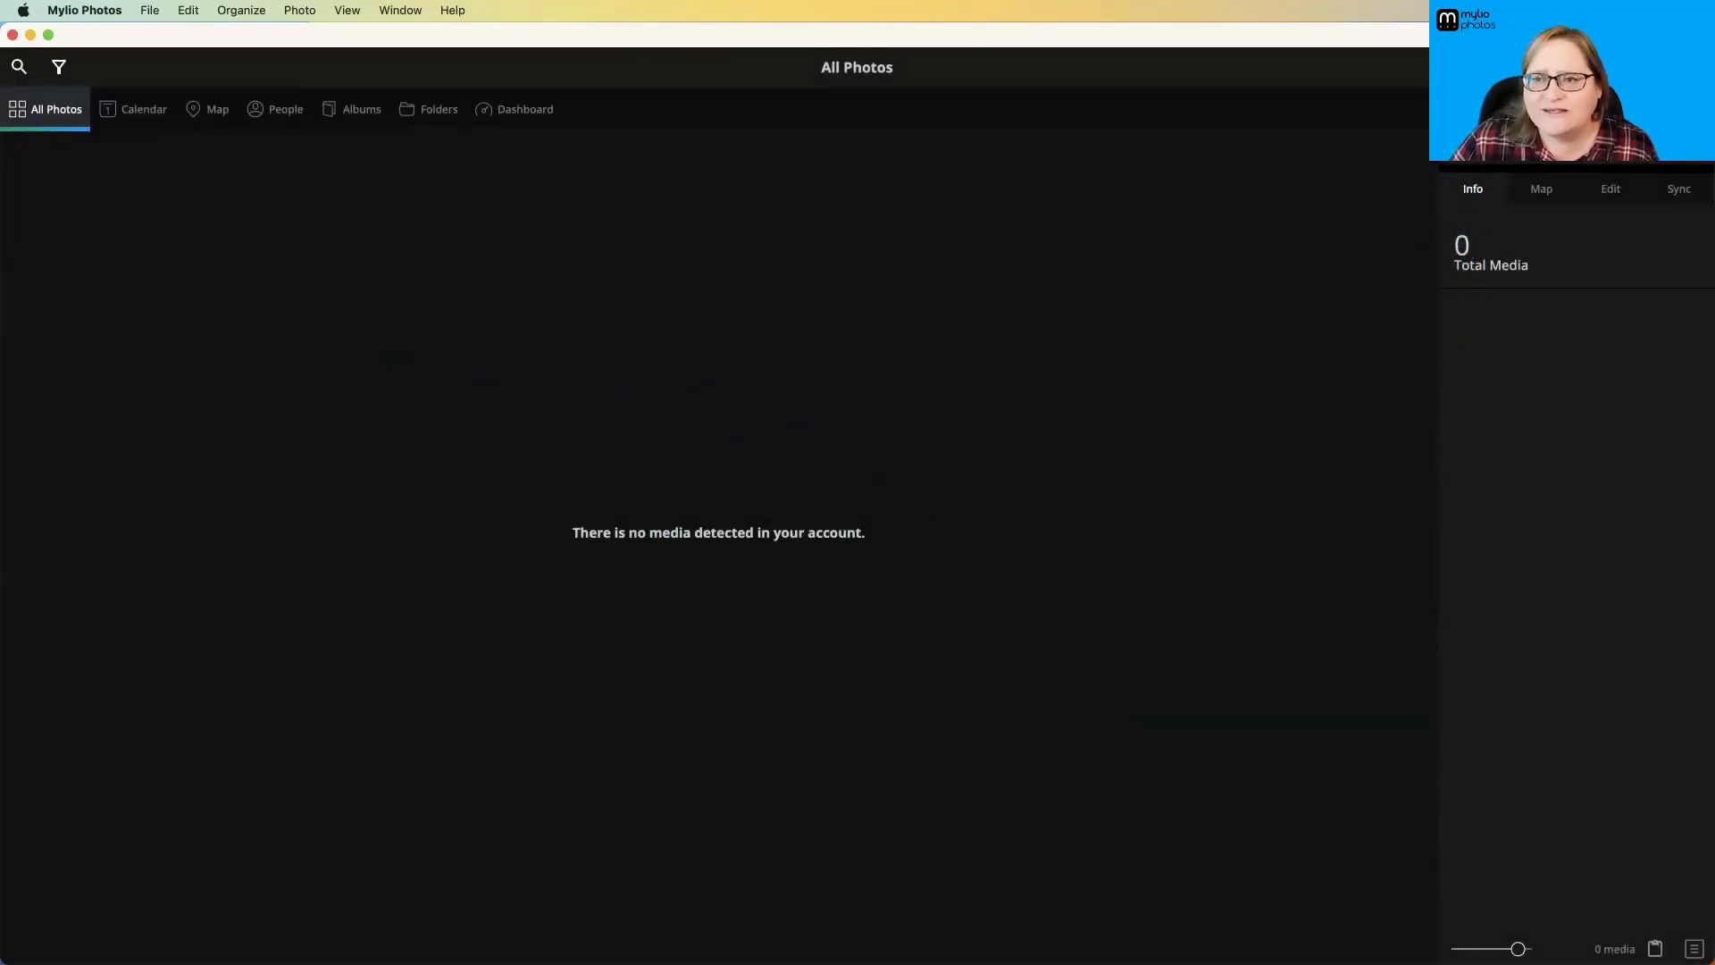
Show the sync details for all devices and monitor the import activity of the linked folder.
{"action": "left_click", "coordinate": [1677, 188]}
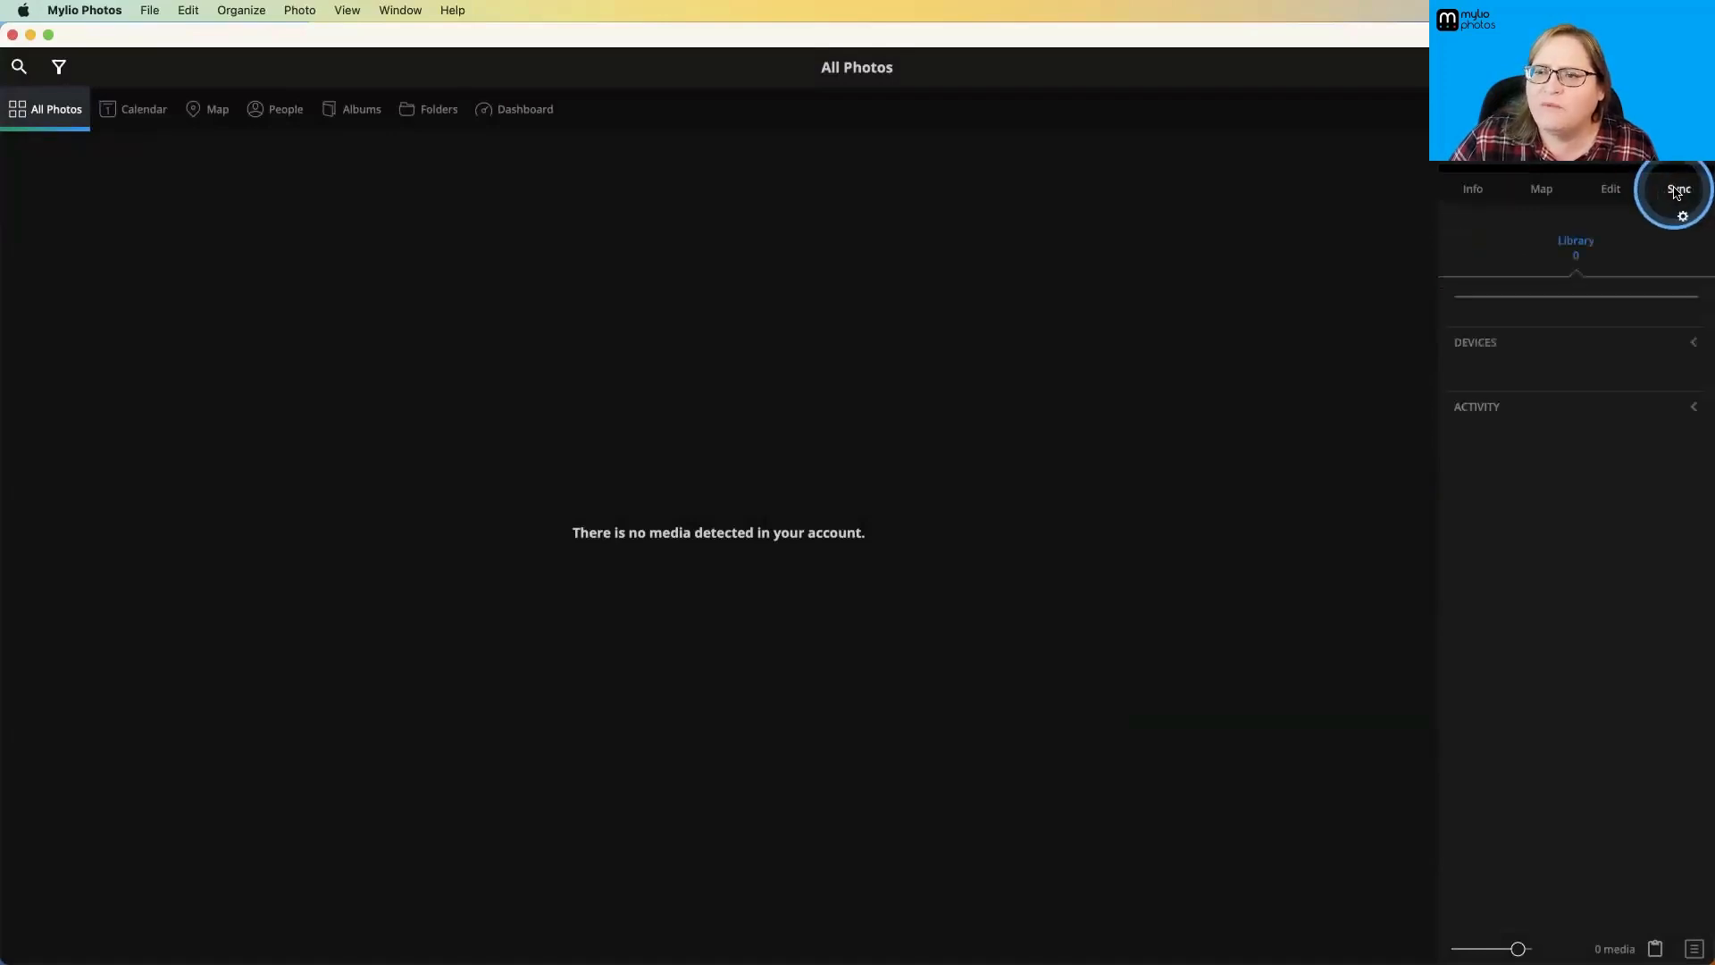
{"action": "left_click", "coordinate": [1690, 348]}
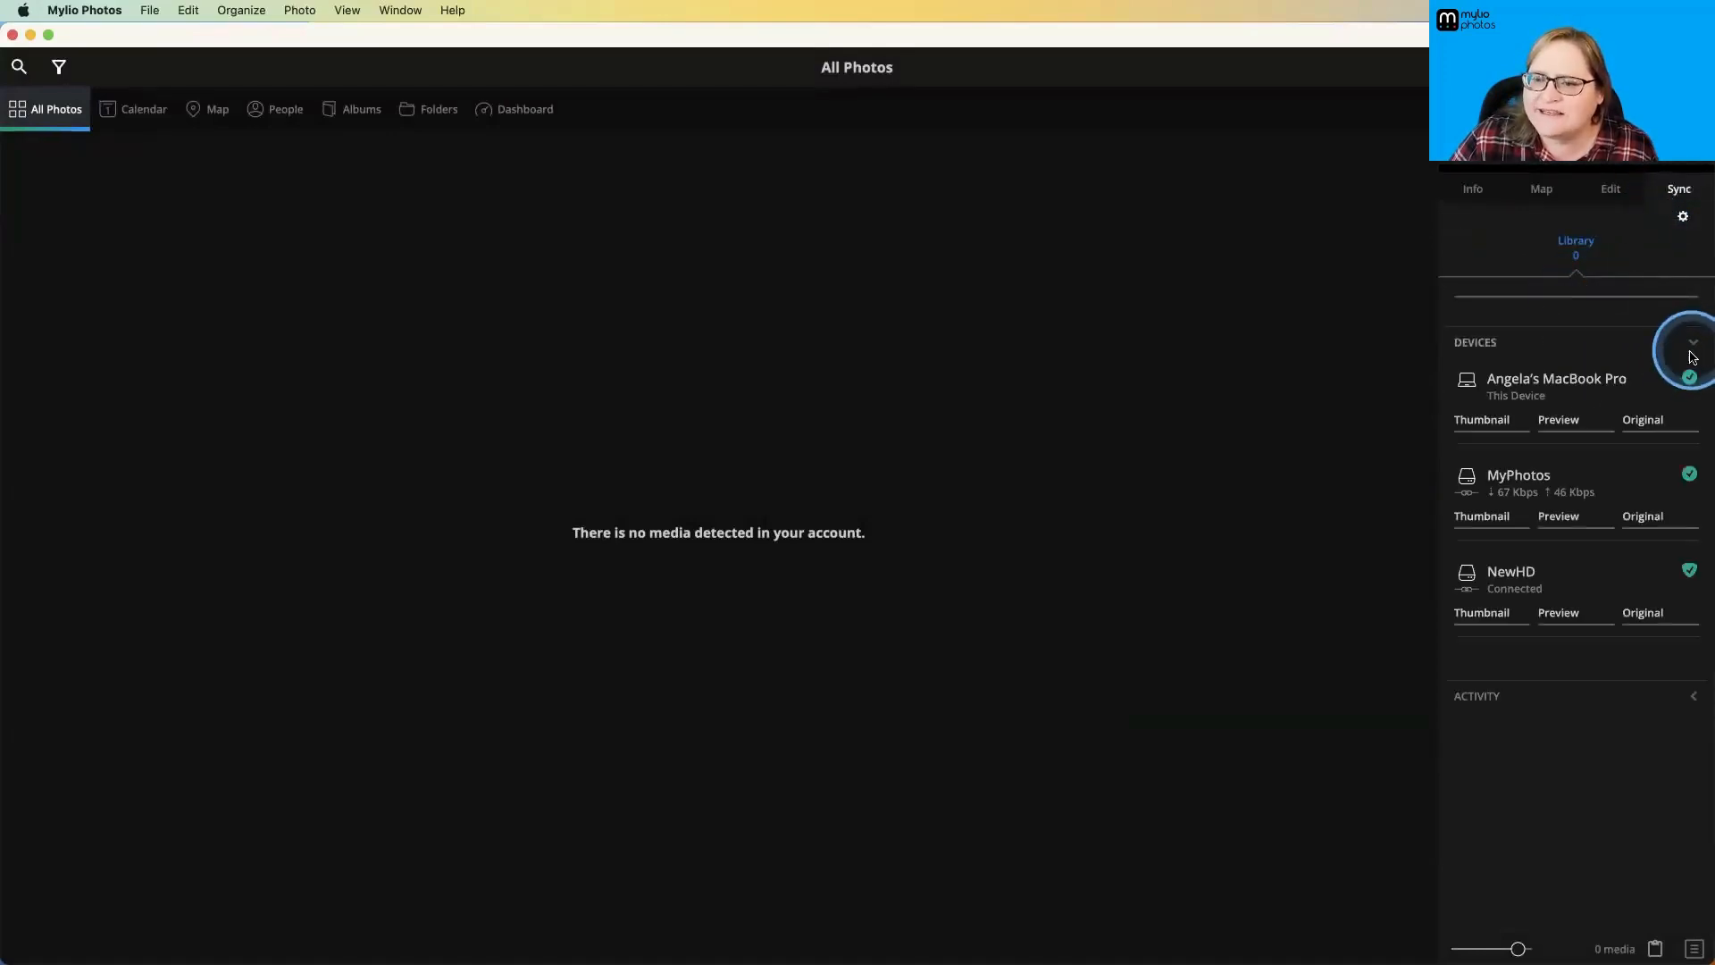
{"action": "left_click", "coordinate": [1694, 697]}
{"action": "scroll", "coordinate": [1644, 639], "scroll_direction": "down", "scroll_amount": 5}
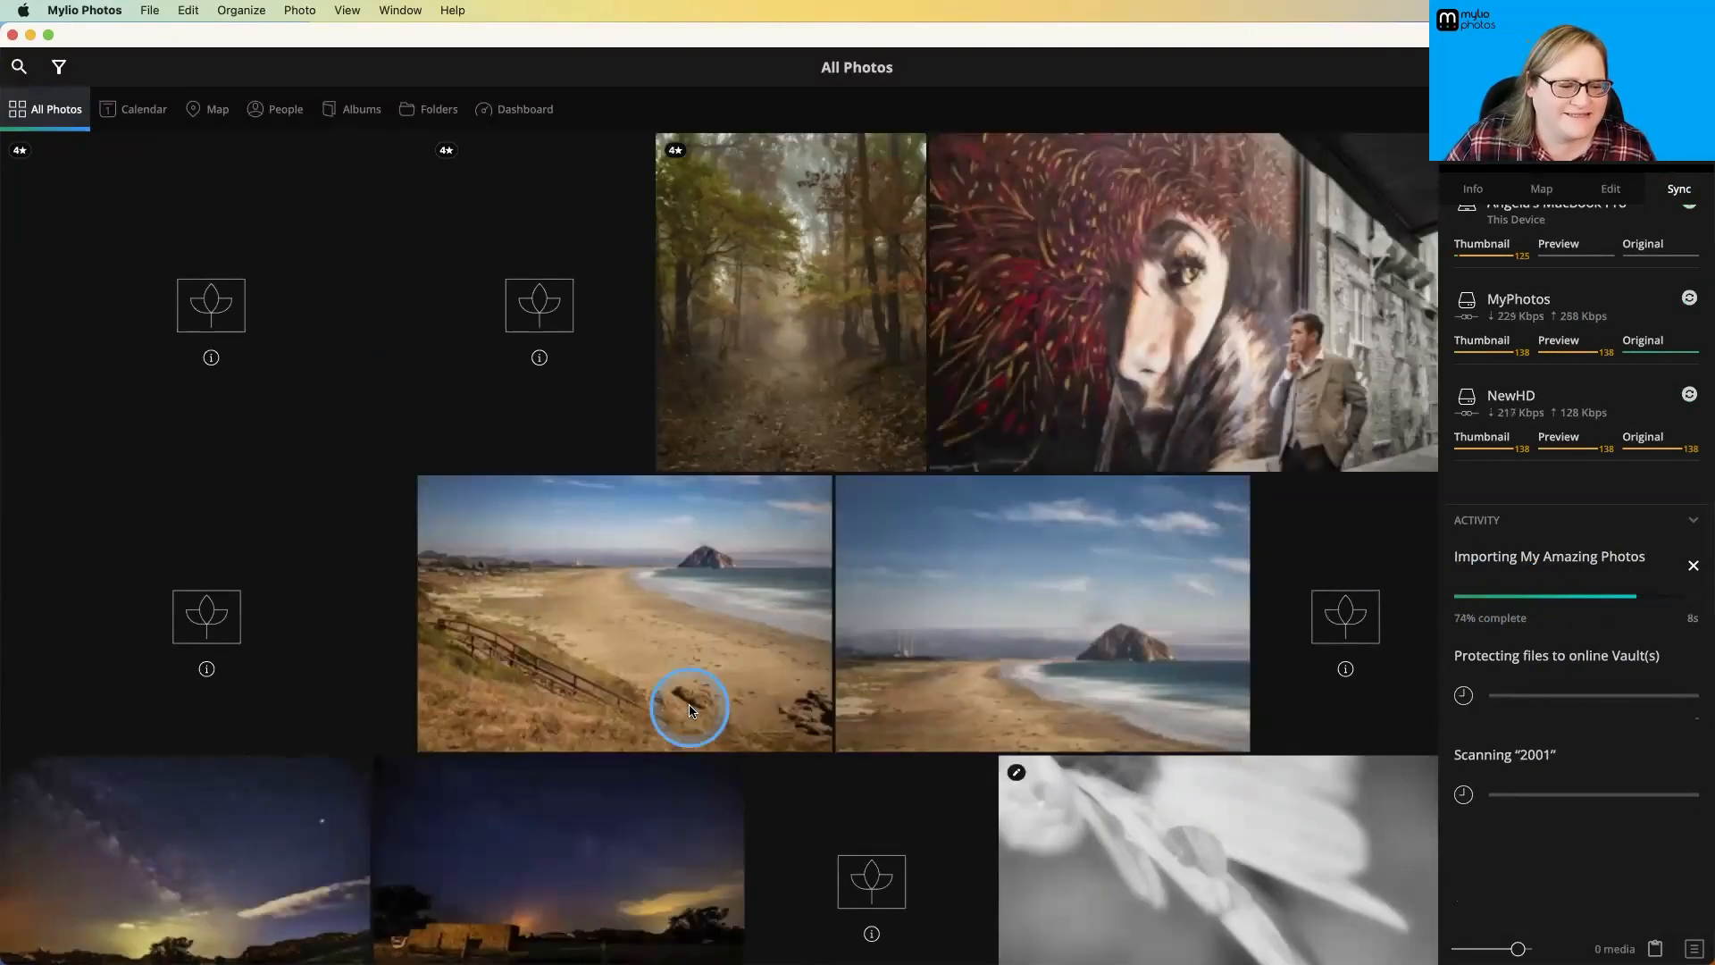
{"action": "scroll", "coordinate": [689, 705], "scroll_direction": "down", "scroll_amount": 1}
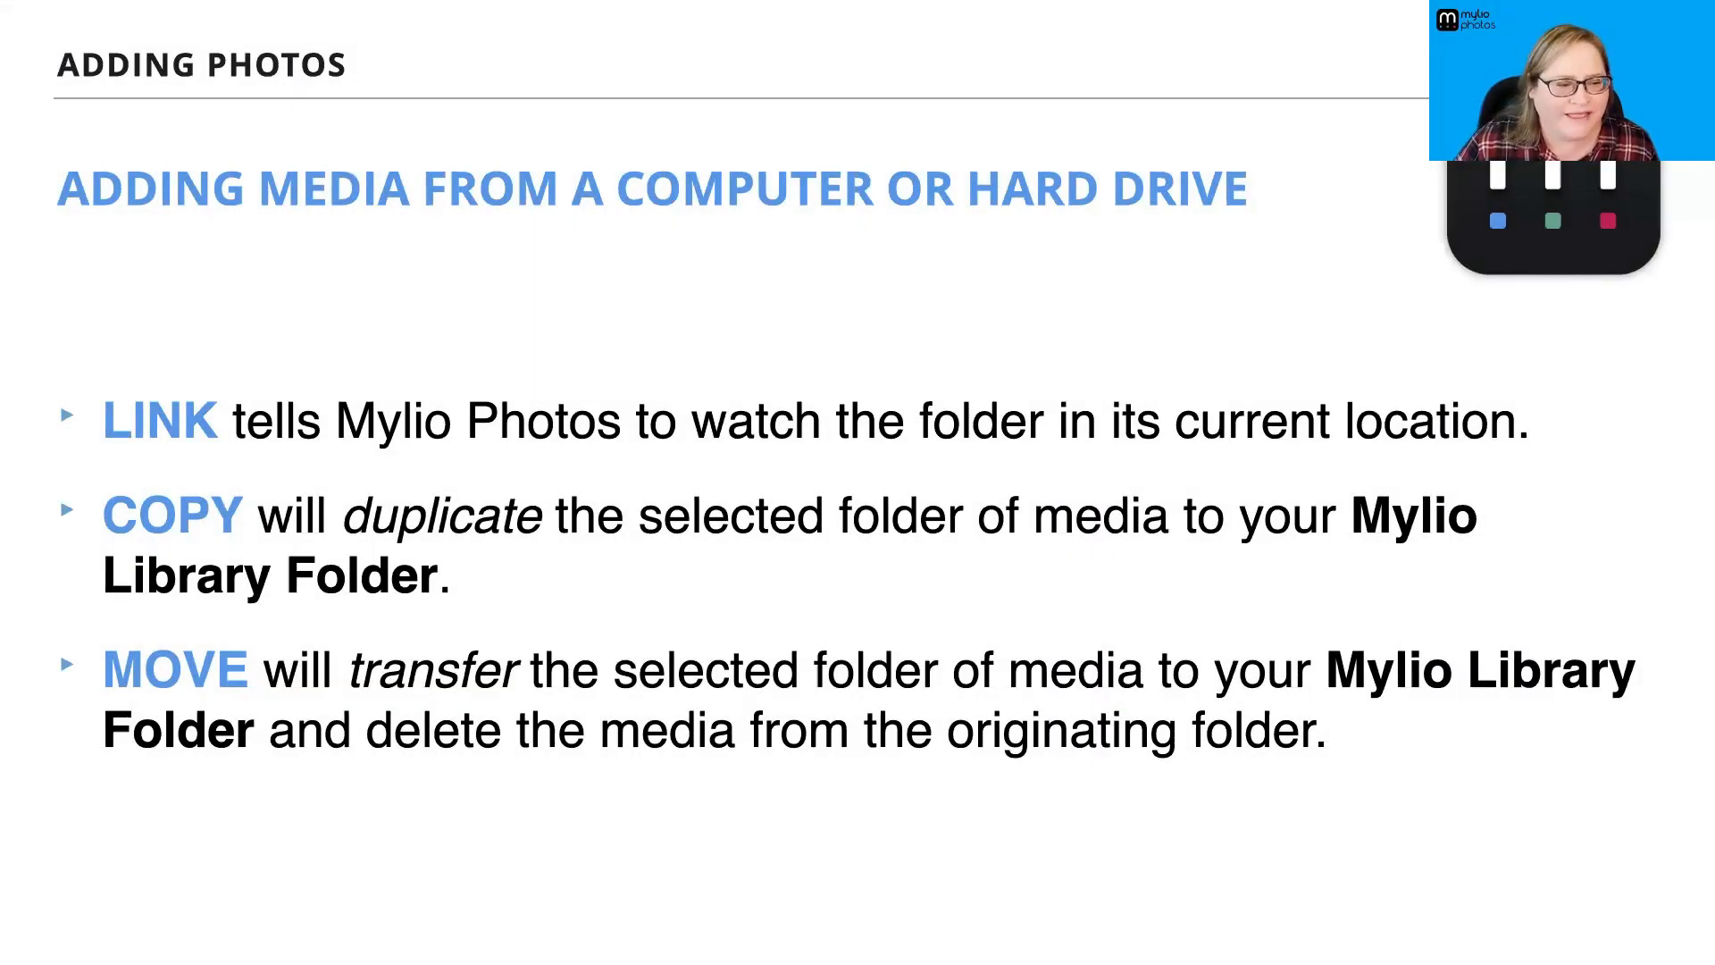
{"action": "key", "text": "Right"}
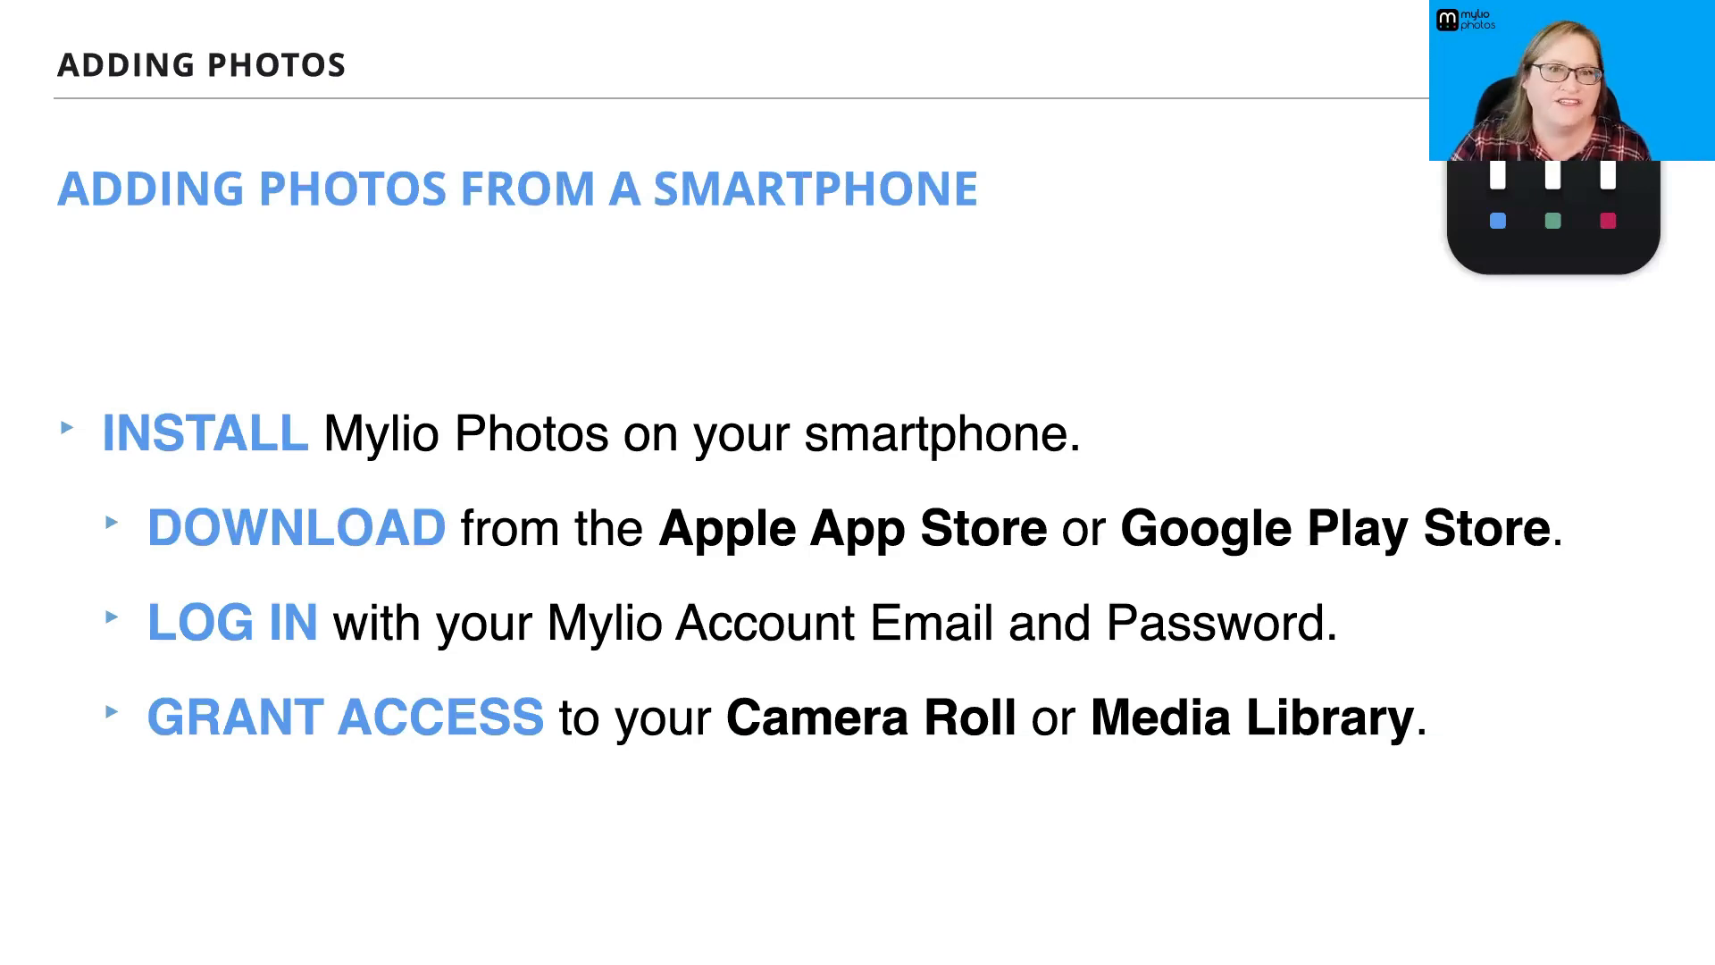
{"action": "left_click", "coordinate": [709, 663]}
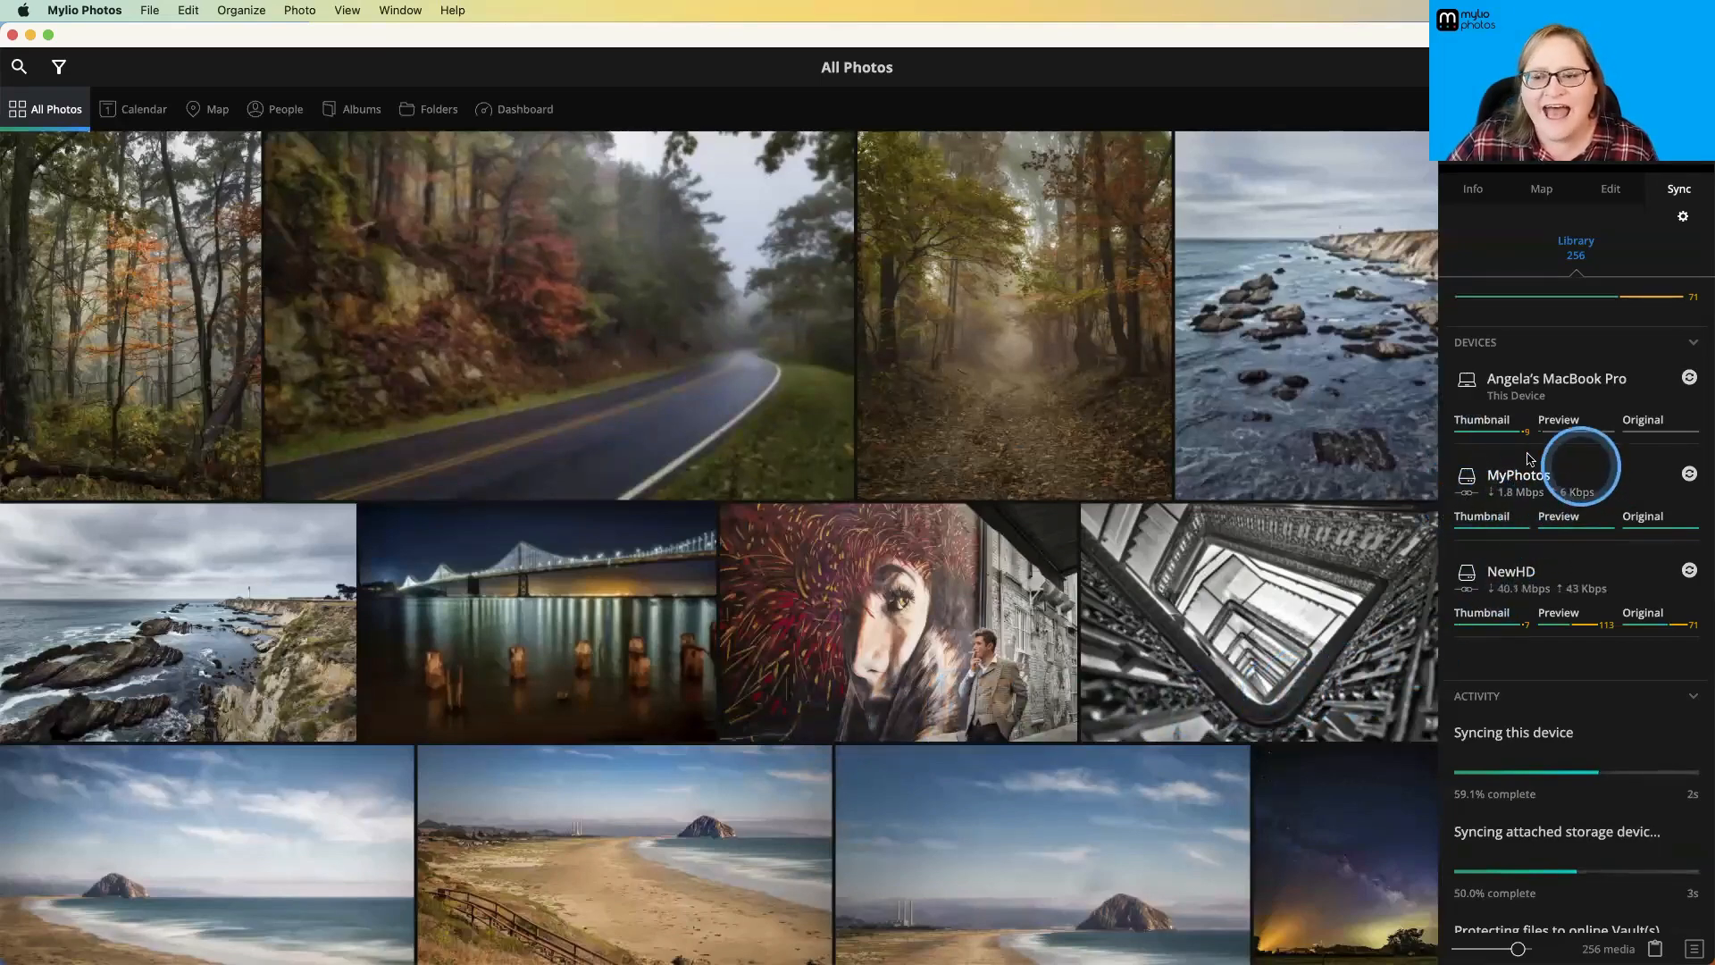
Check the sync status of the MacBook Pro, MyPhotos and NewHD, and show the devices overview in the dashboard.
{"action": "mouse_move", "coordinate": [1505, 522]}
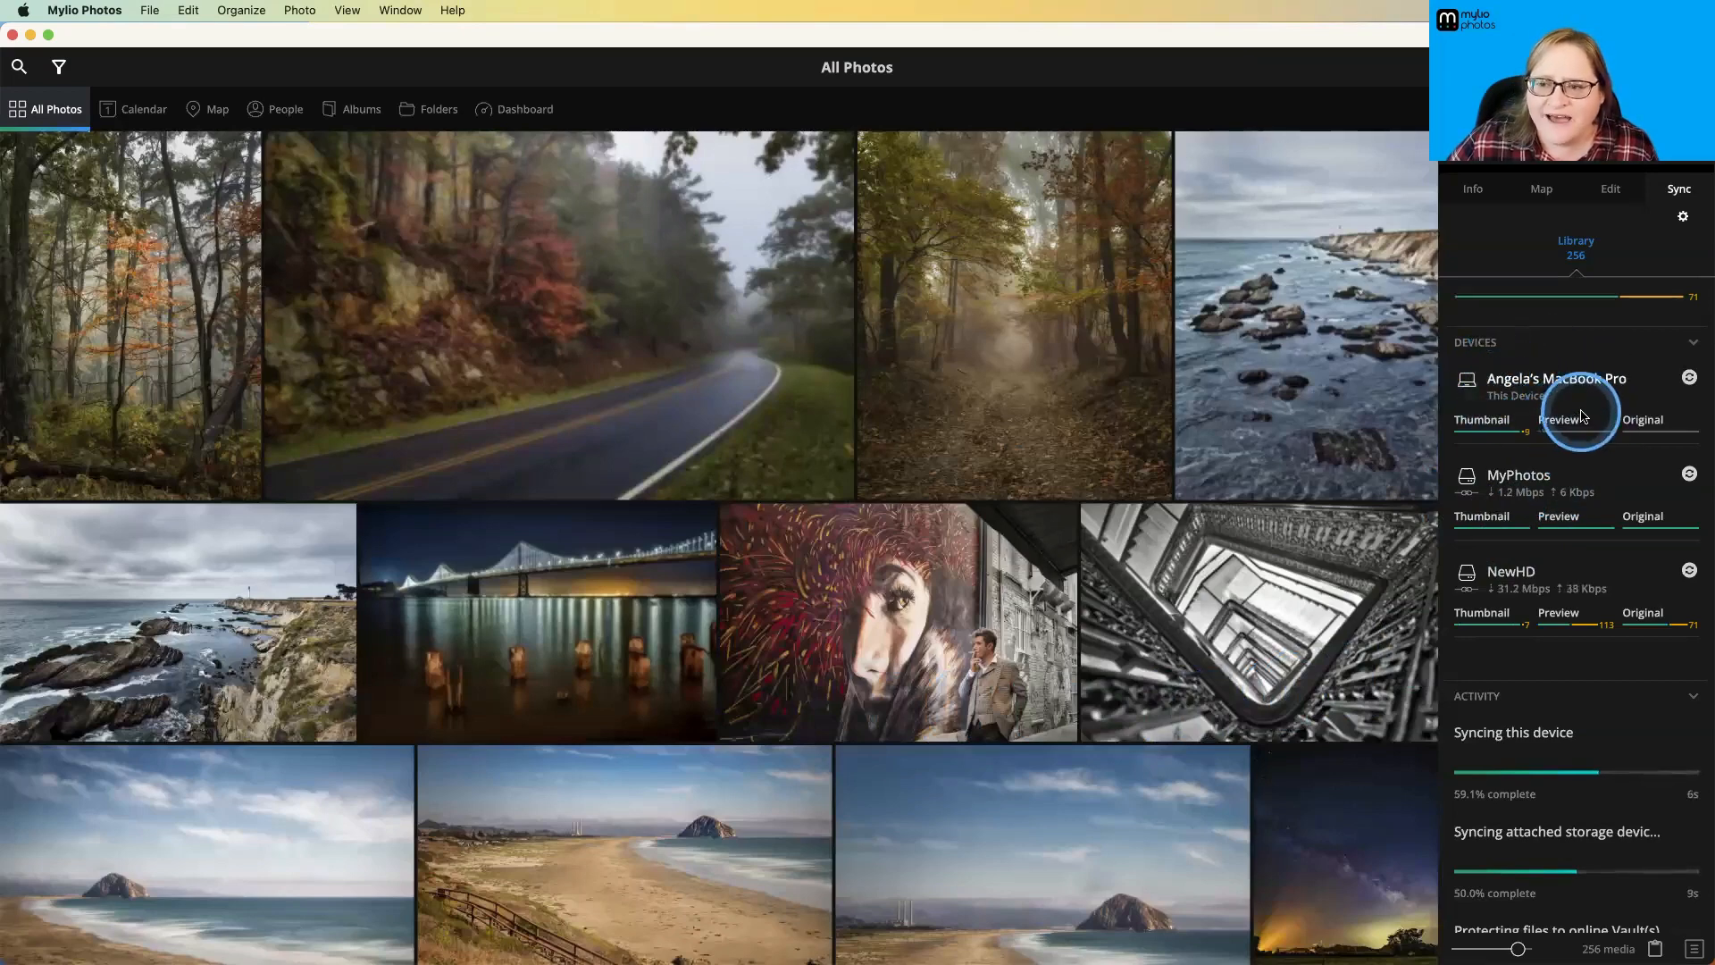
{"action": "mouse_move", "coordinate": [1579, 414]}
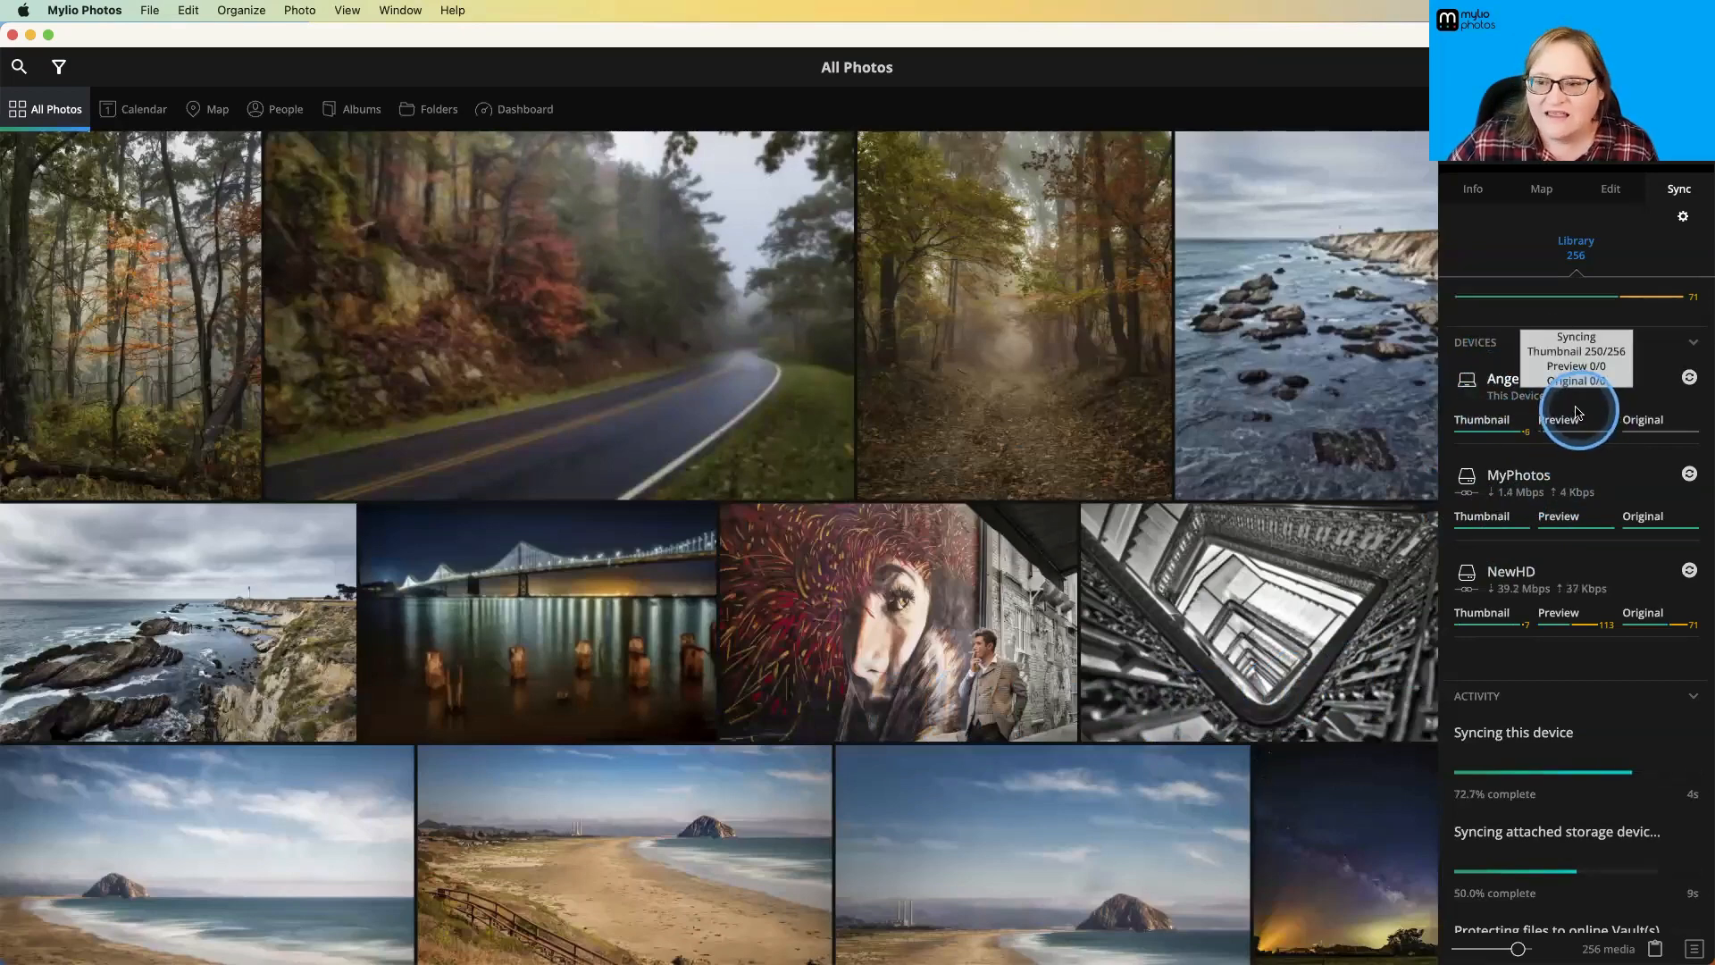
{"action": "mouse_move", "coordinate": [1564, 574]}
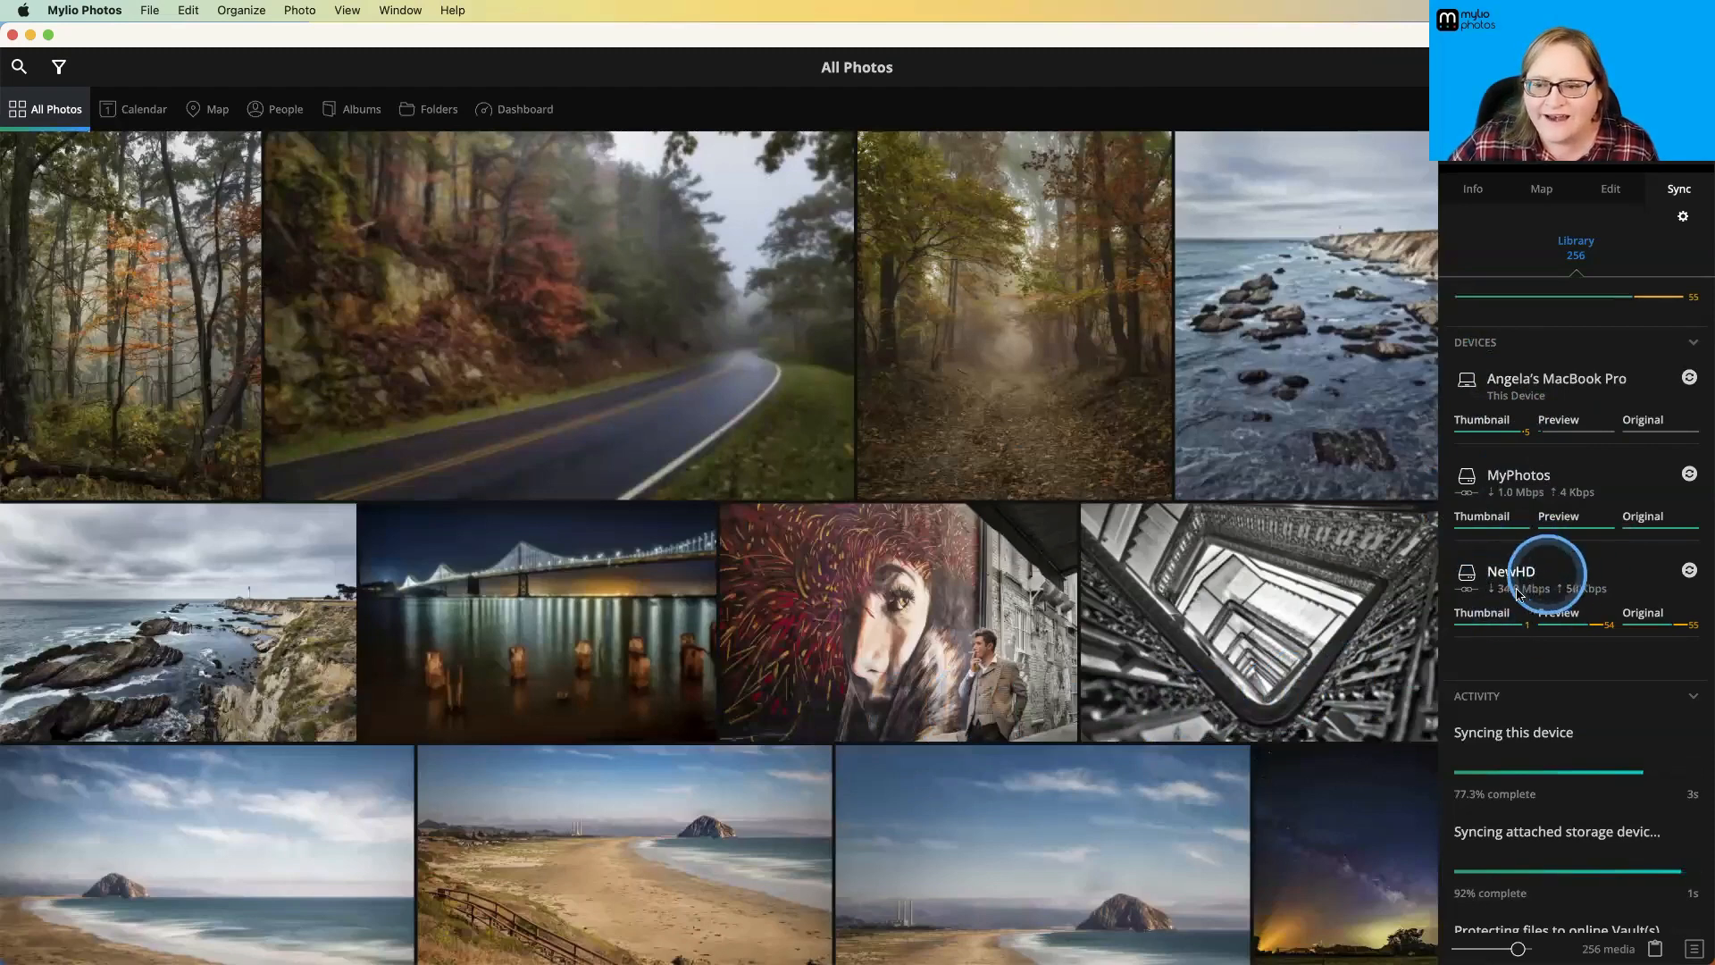
{"action": "mouse_move", "coordinate": [1552, 609]}
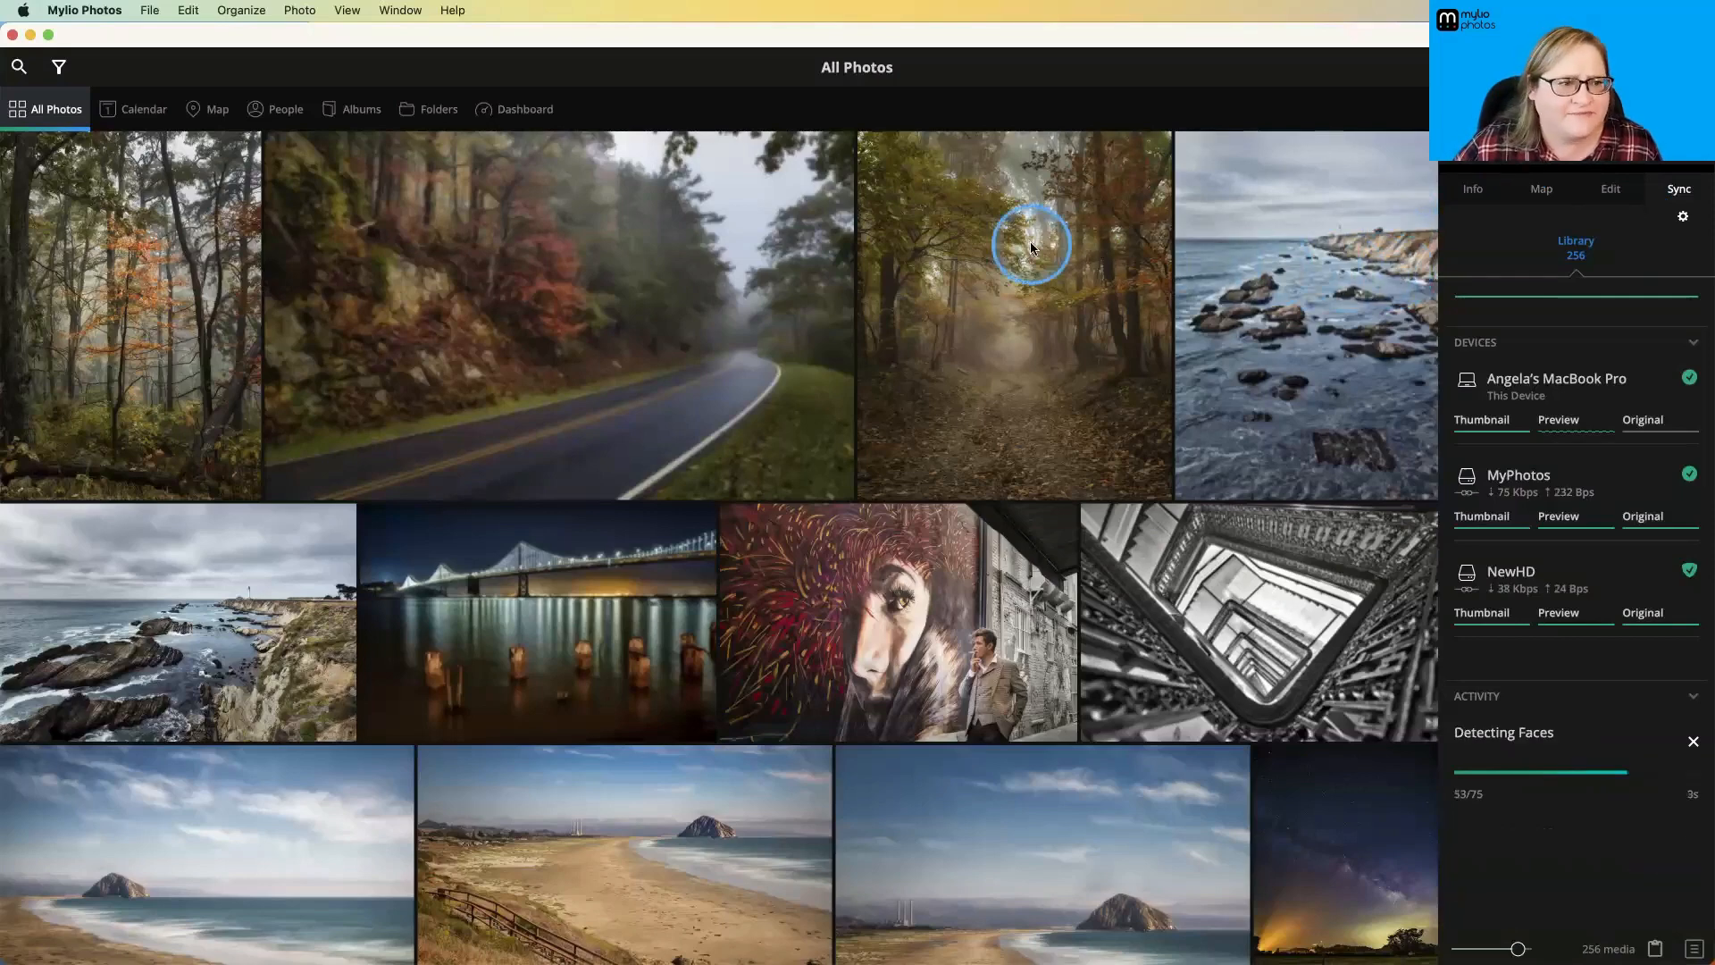
{"action": "left_click", "coordinate": [535, 114]}
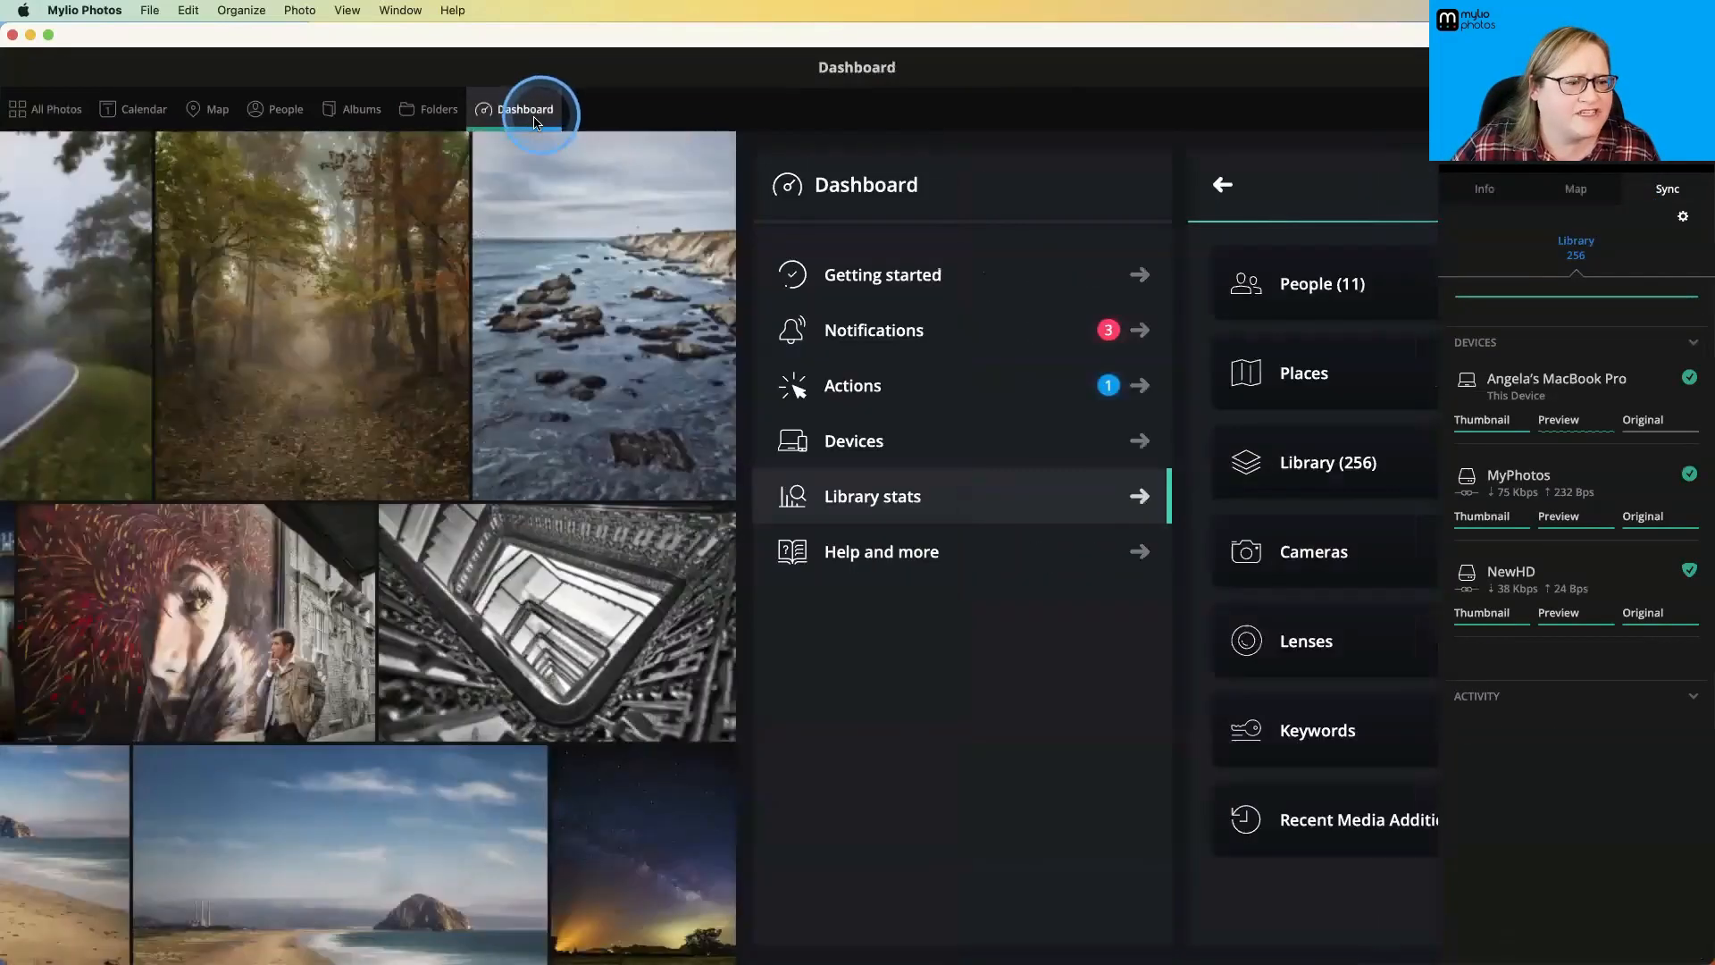
{"action": "left_click", "coordinate": [241, 439]}
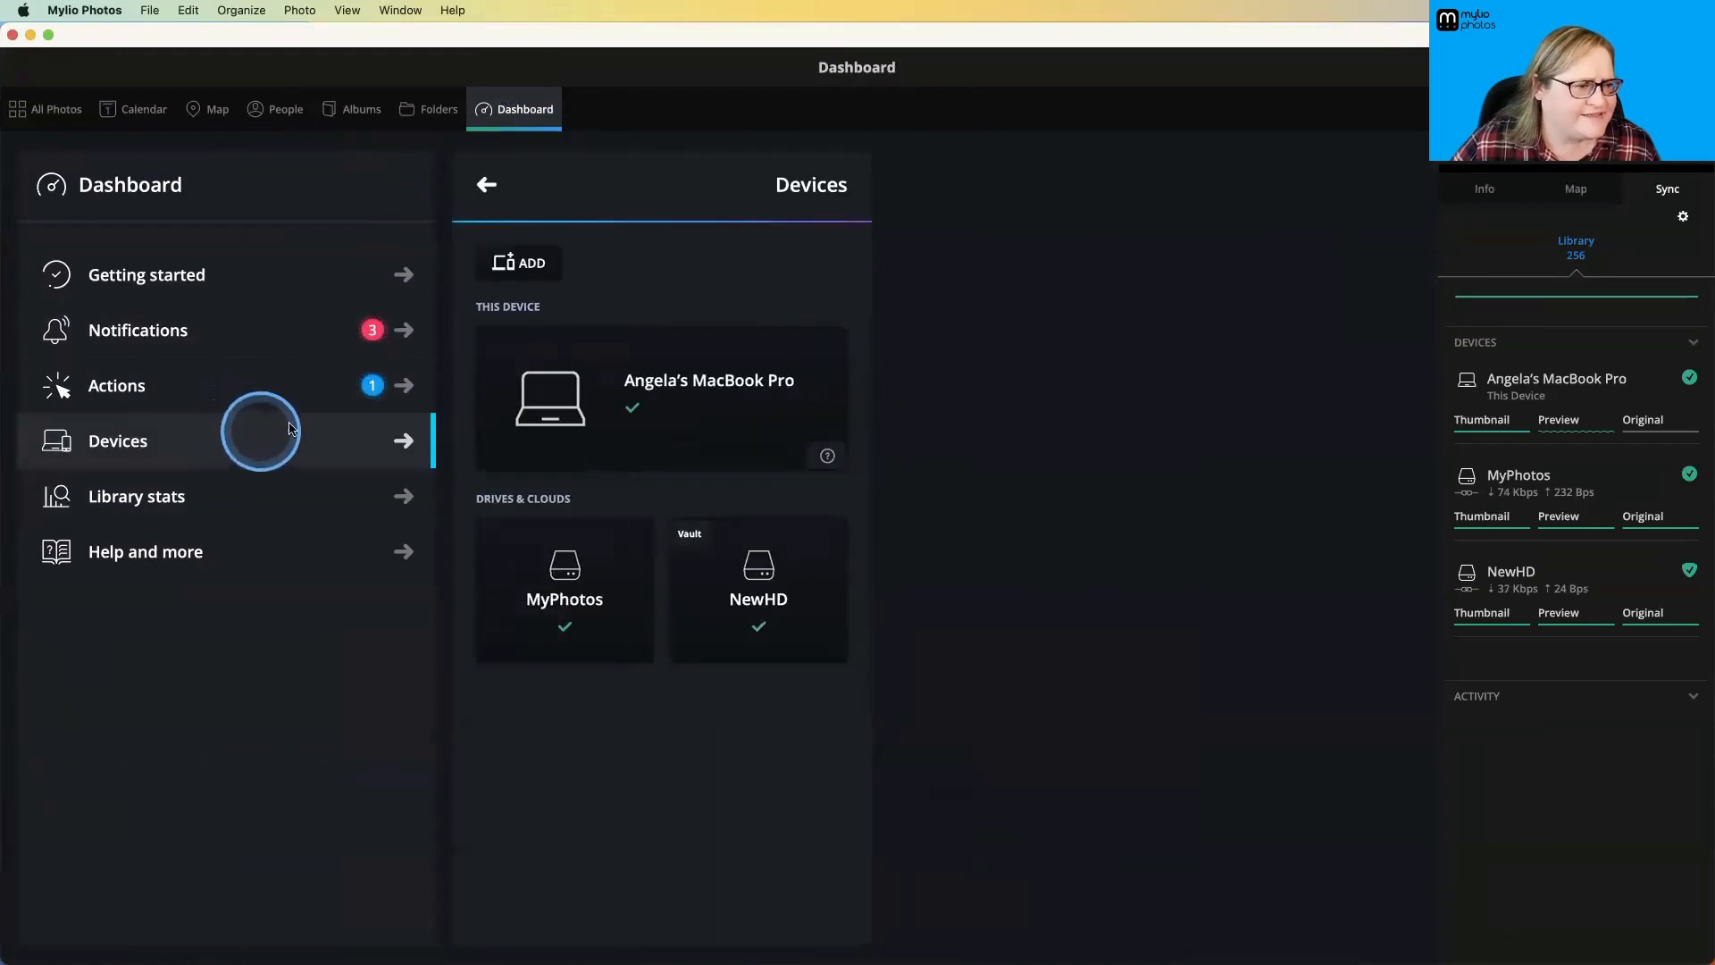
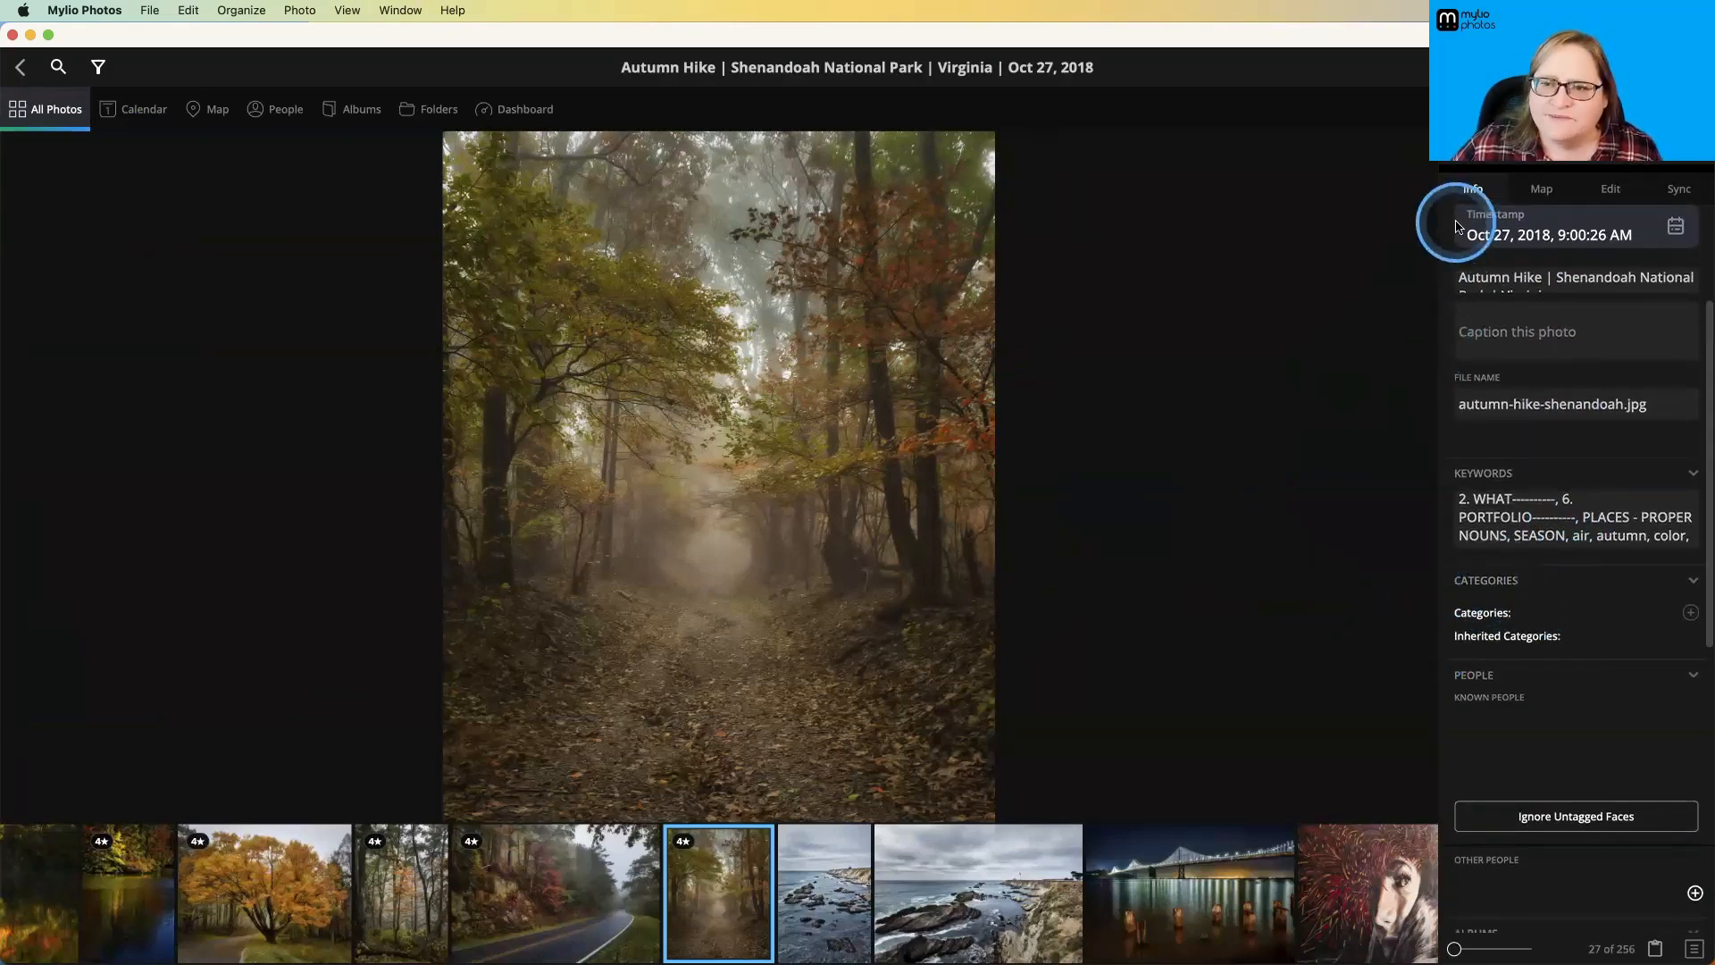
Open the export settings for the Autumn Hike photo and turn off SafeShare.
{"action": "left_click", "coordinate": [1503, 161]}
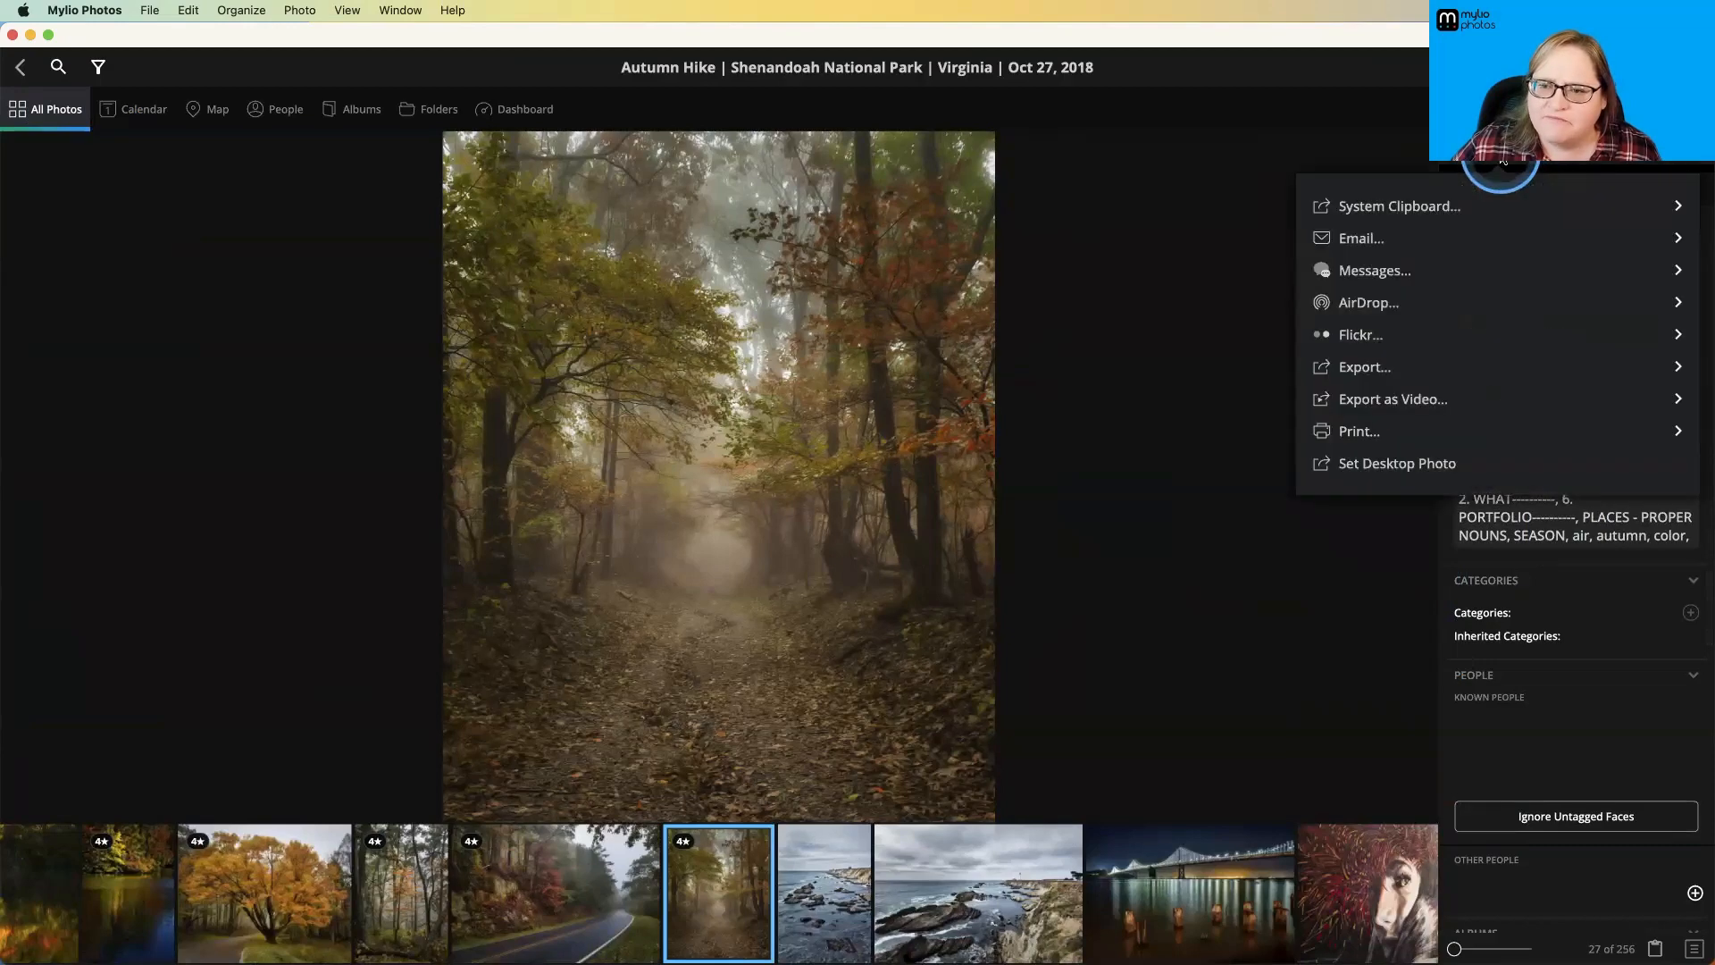
{"action": "left_click", "coordinate": [1422, 366]}
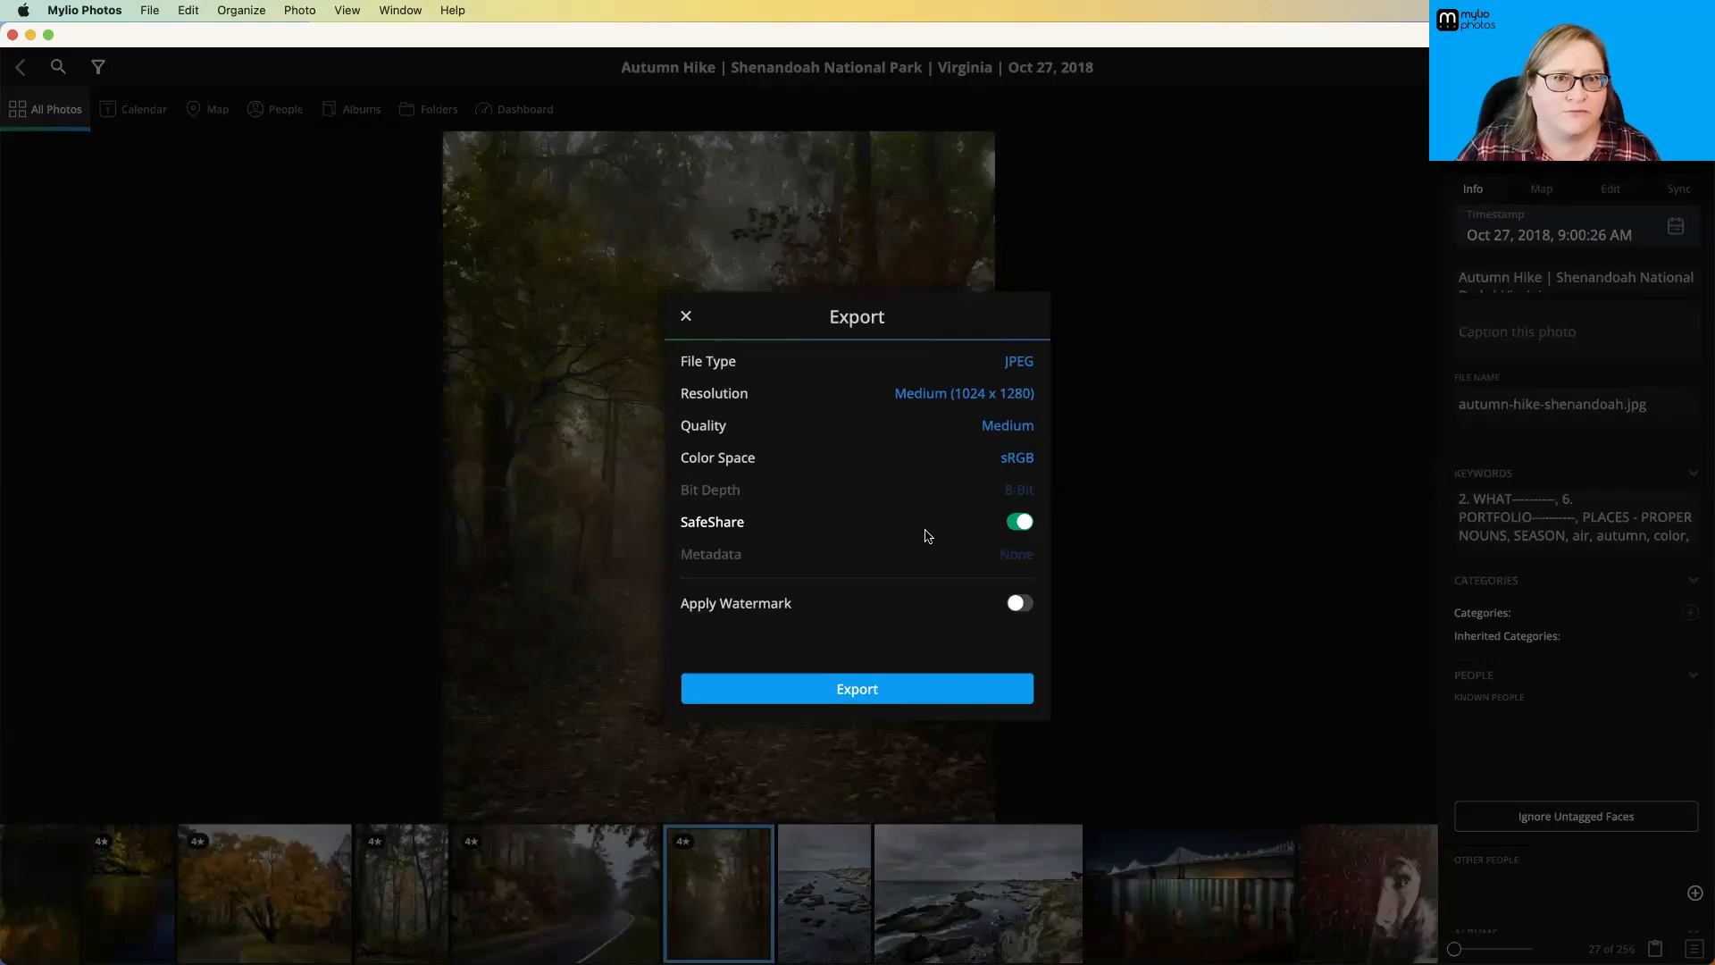
{"action": "left_click", "coordinate": [1015, 526]}
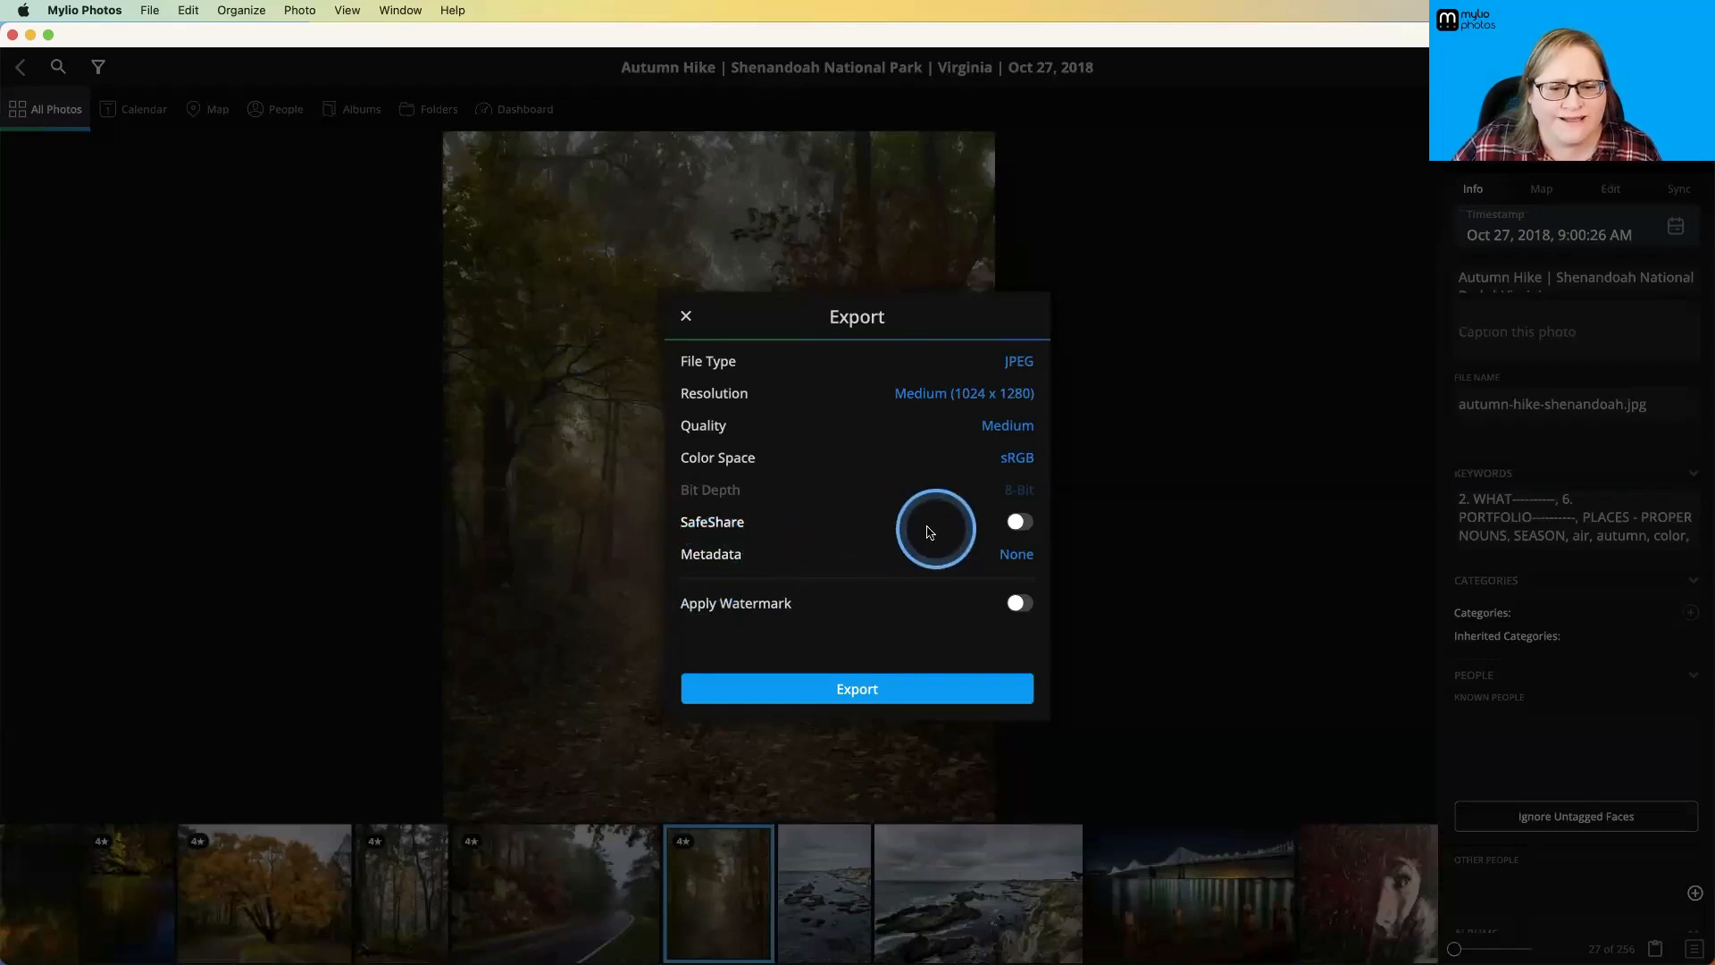
Include IPTC and Copyright metadata in the export settings, and close them without exporting the photo.
{"action": "left_click", "coordinate": [1016, 556]}
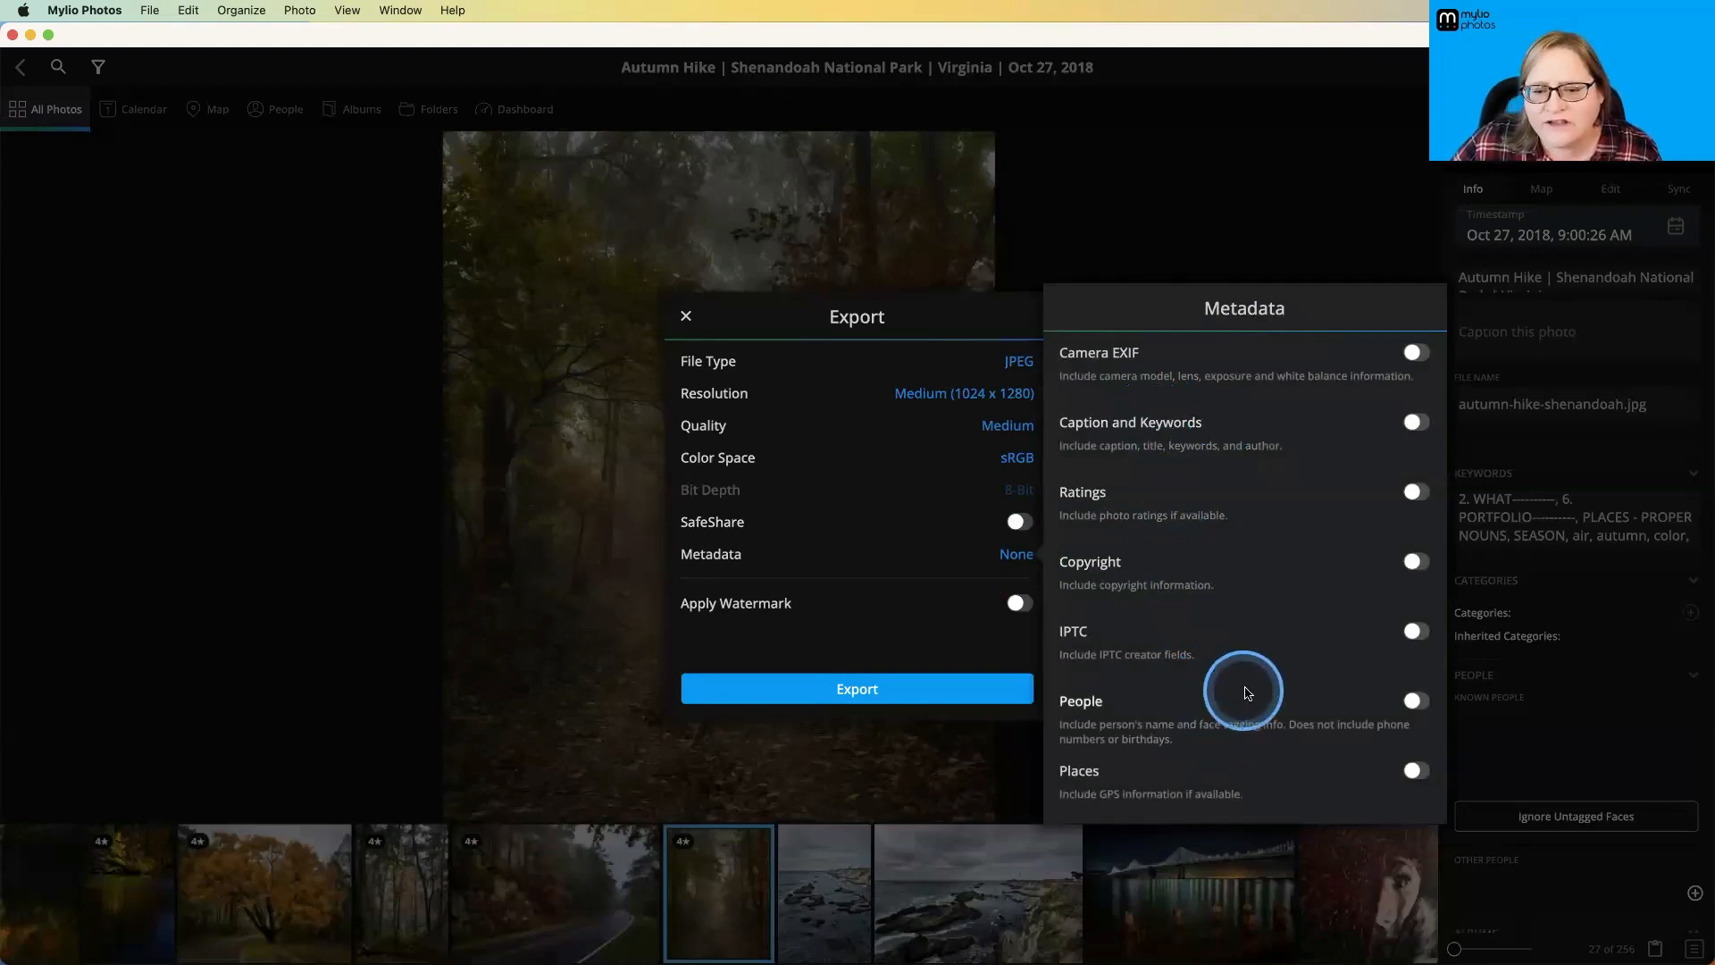
{"action": "left_click", "coordinate": [1413, 625]}
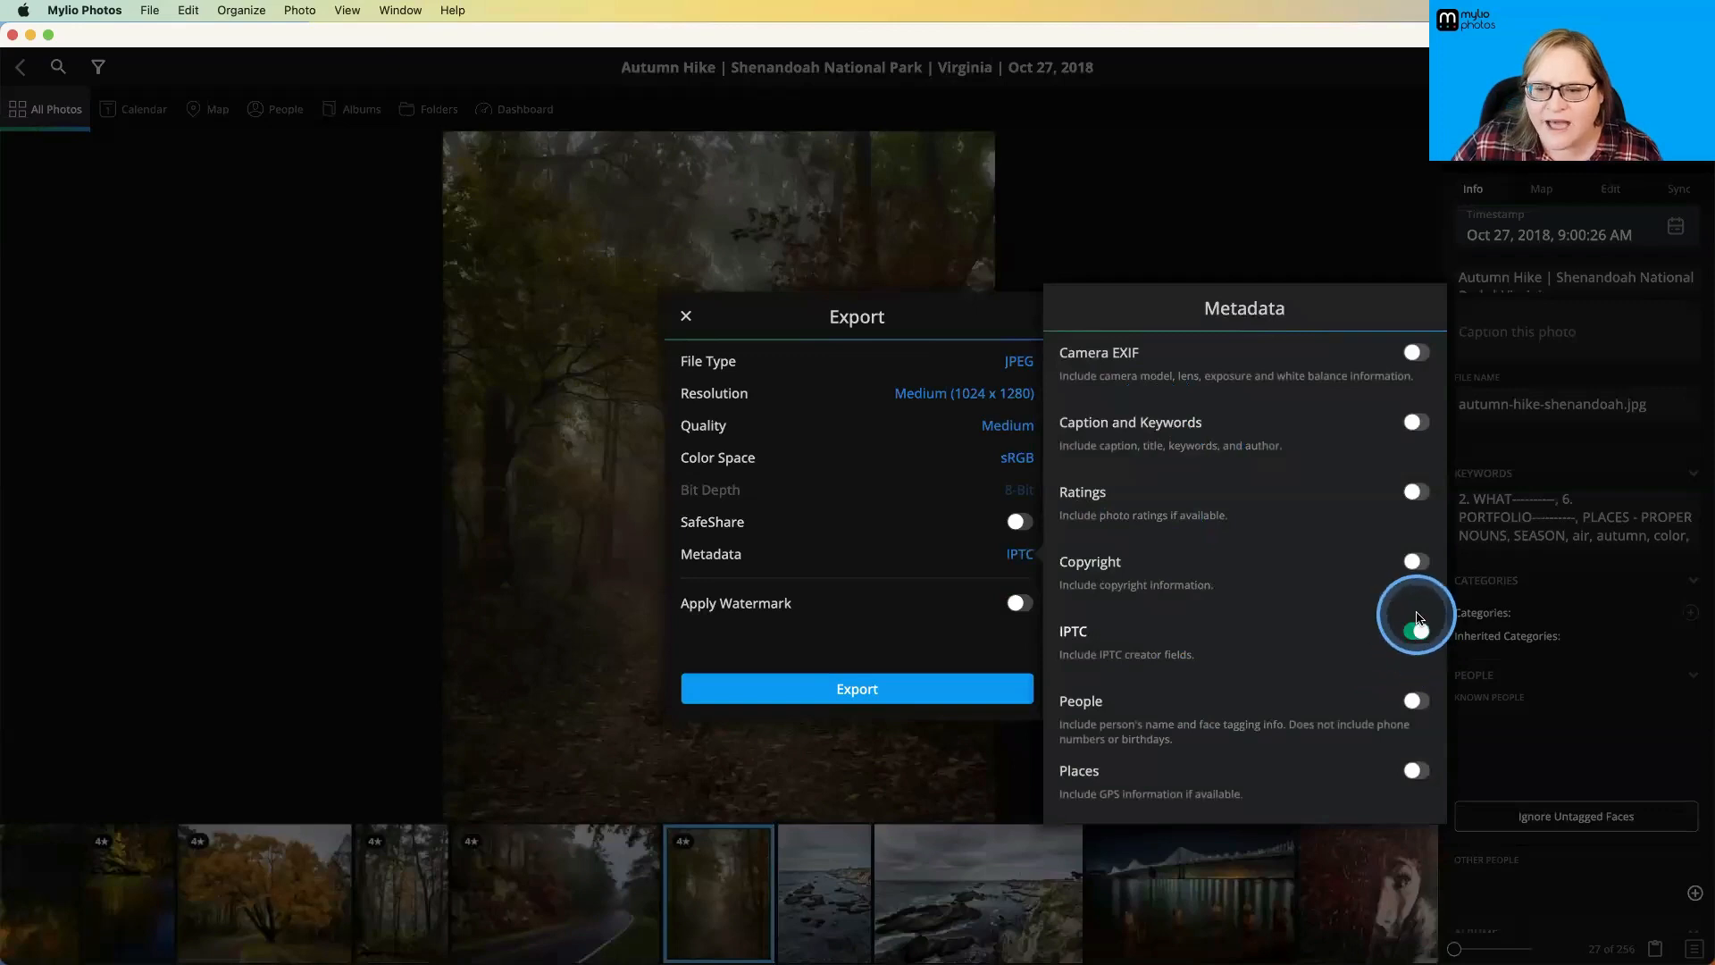
{"action": "left_click", "coordinate": [1414, 562]}
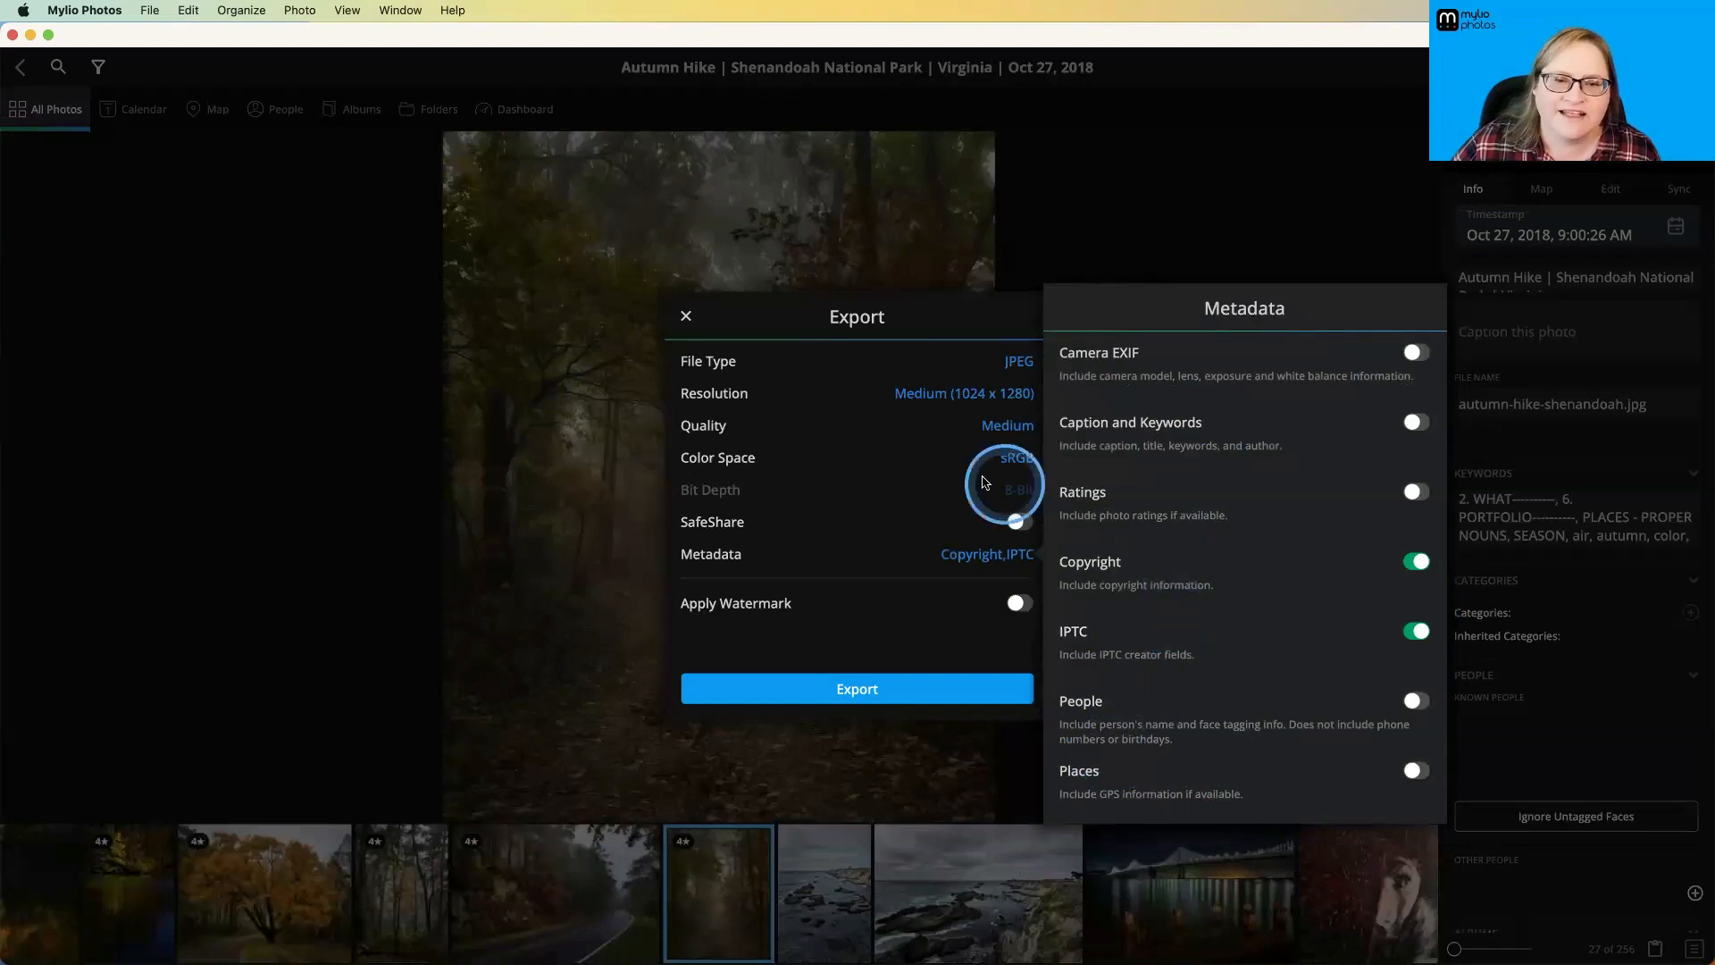
{"action": "left_click", "coordinate": [747, 317]}
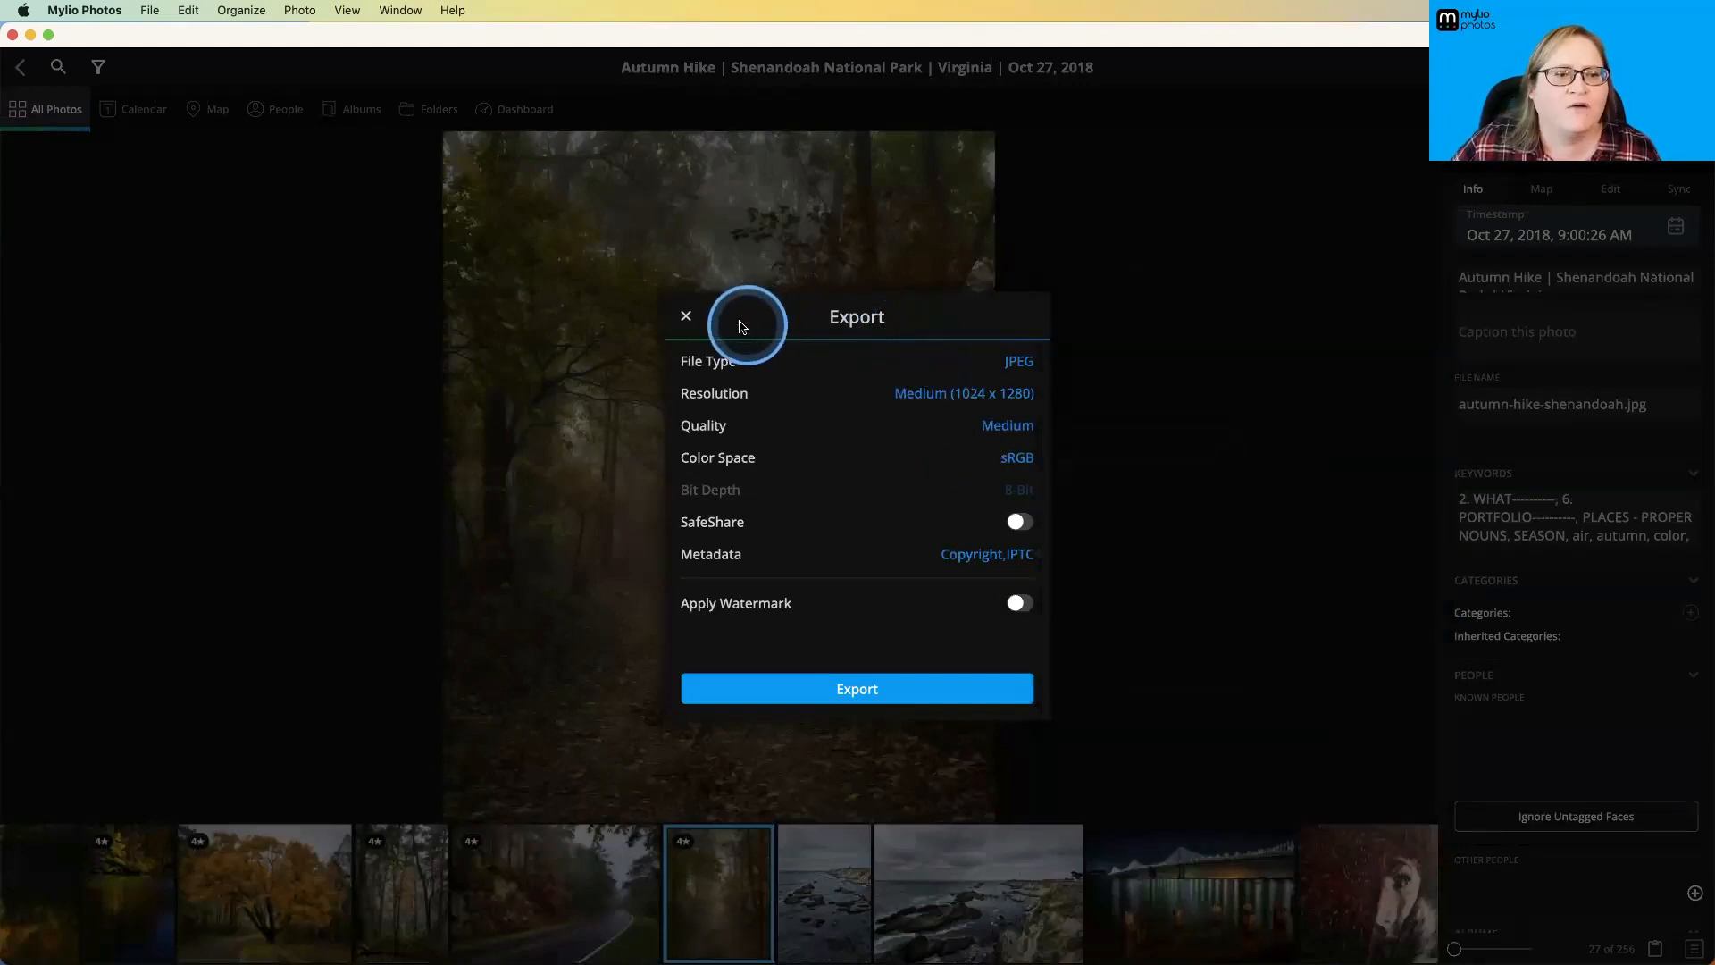
{"action": "left_click", "coordinate": [685, 315]}
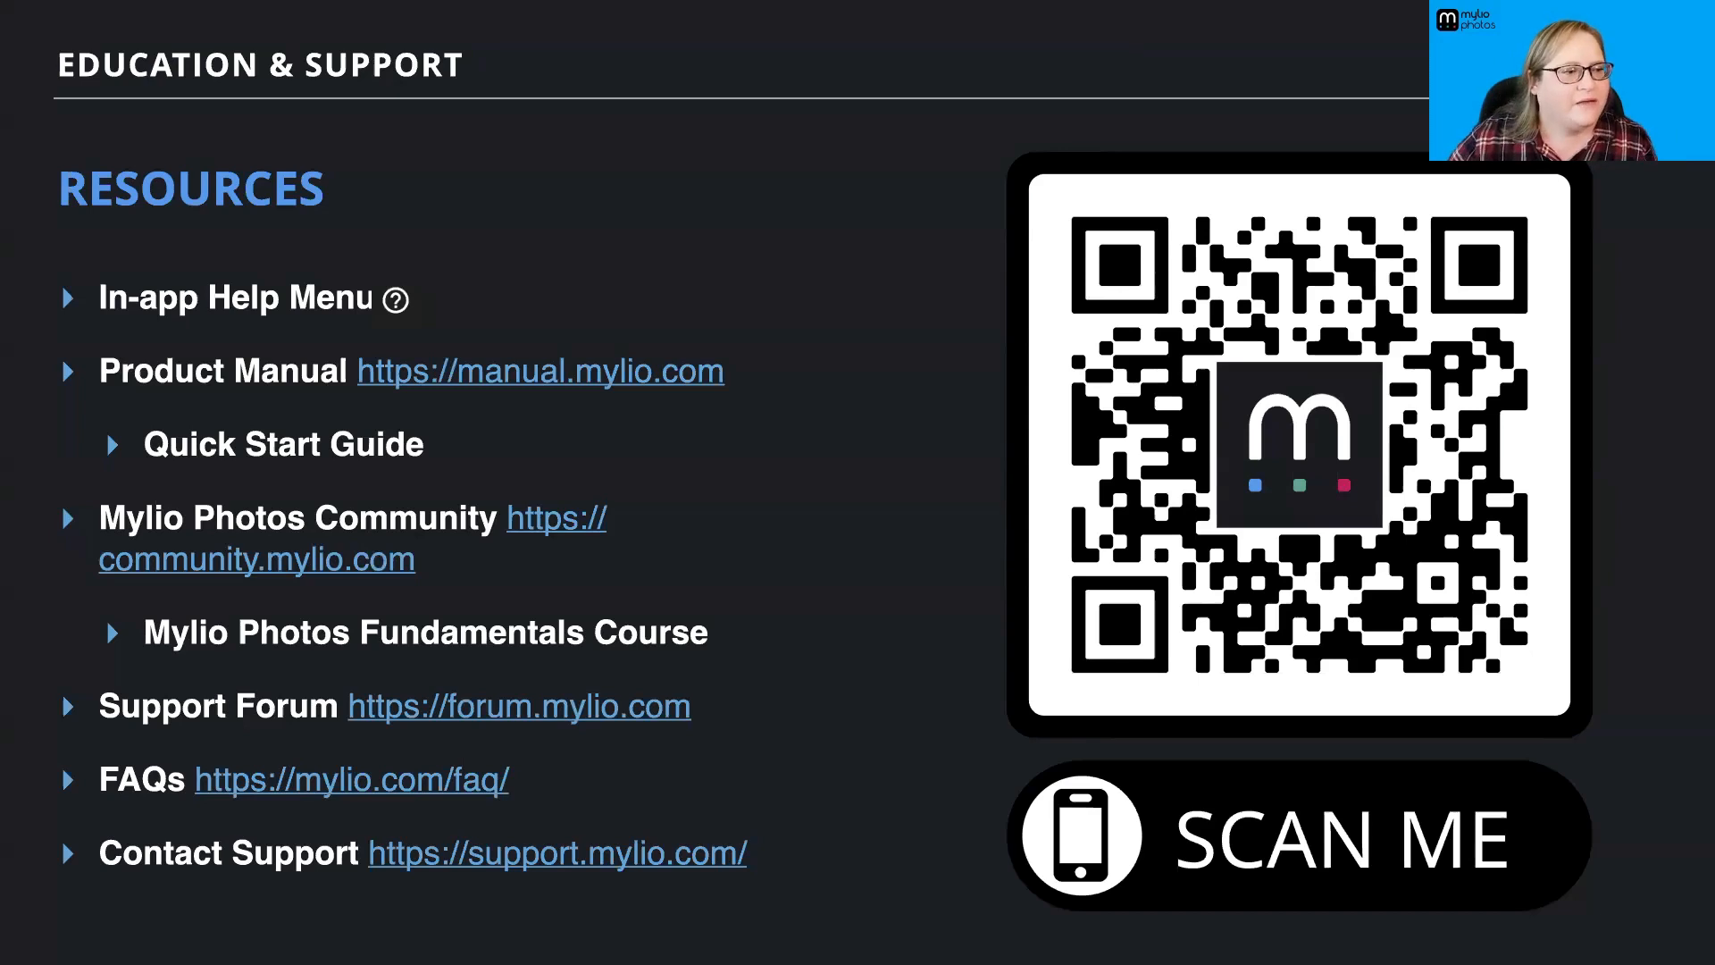
Return to Mylio Photos, show the help options, and open the How to Guide in Safari.
{"action": "left_click", "coordinate": [1164, 478]}
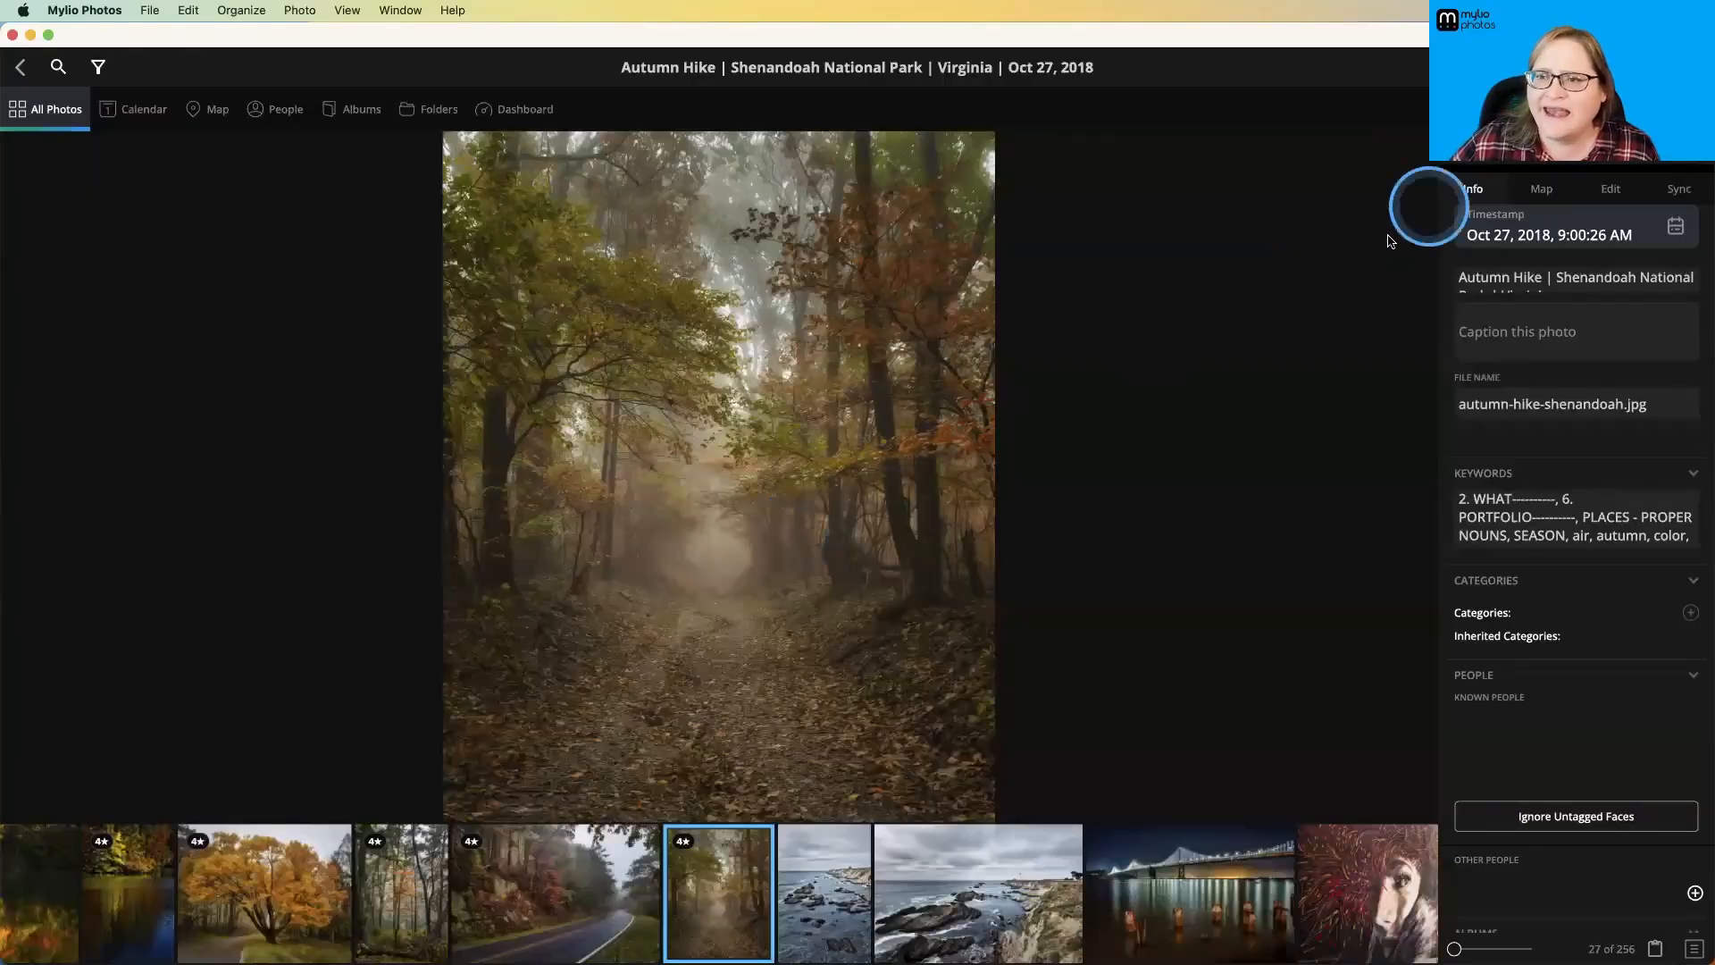
{"action": "key", "text": "F1"}
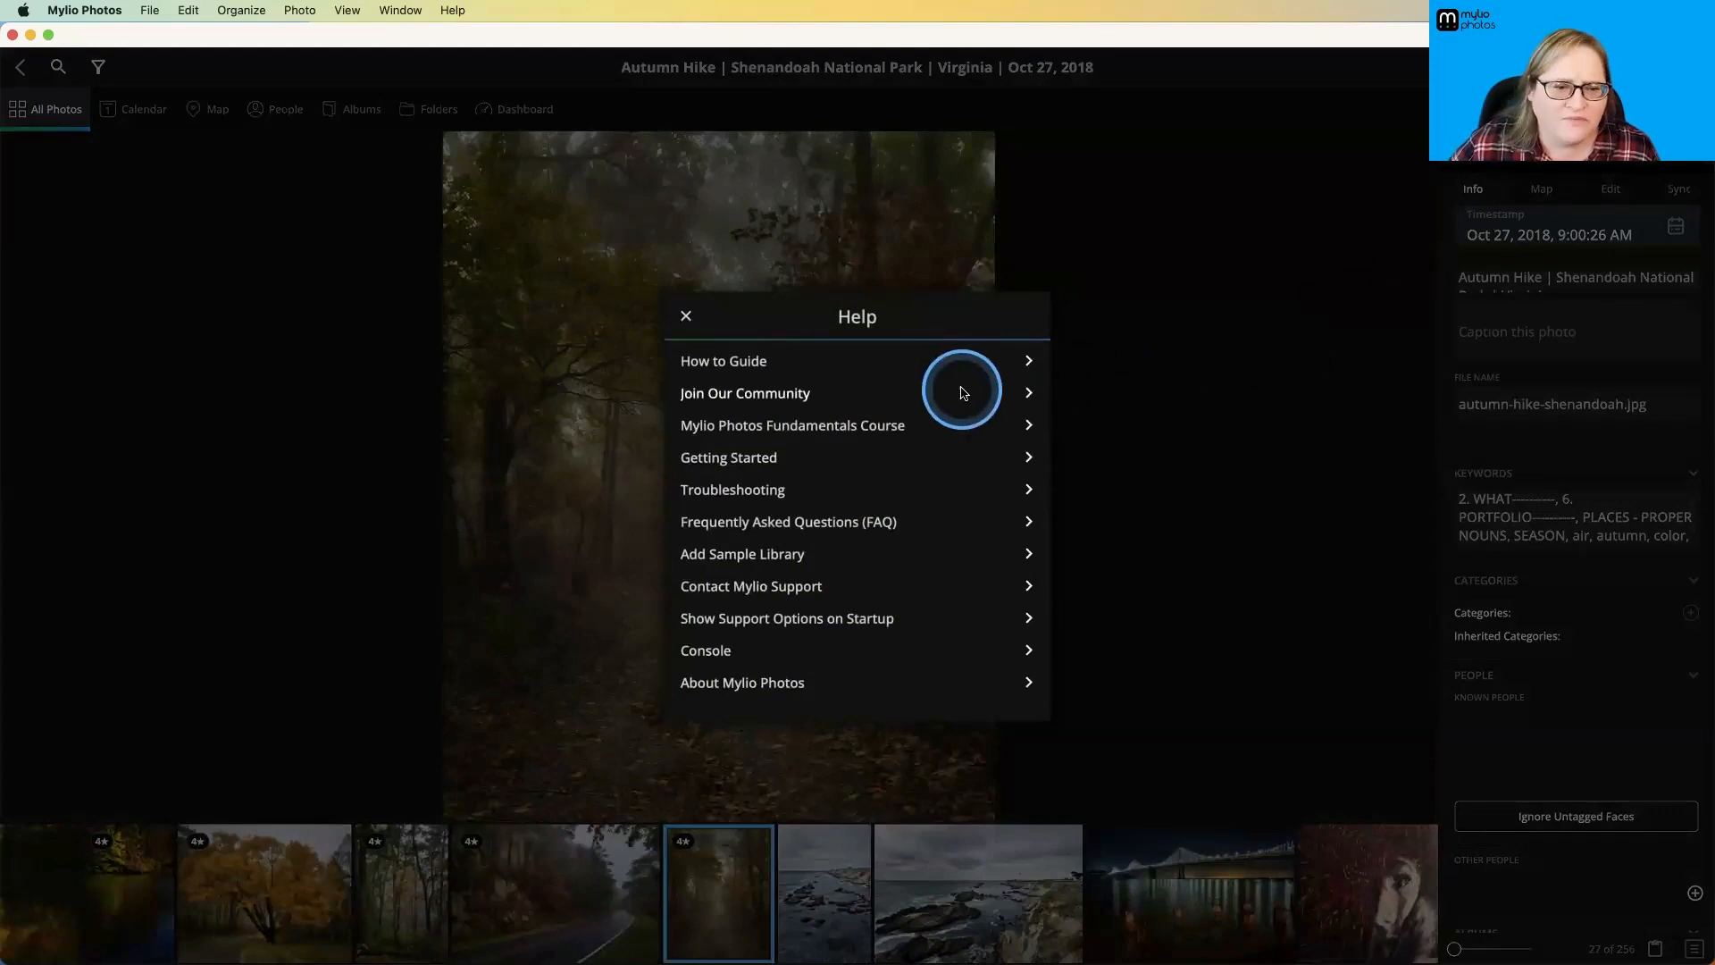
{"action": "left_click", "coordinate": [765, 362]}
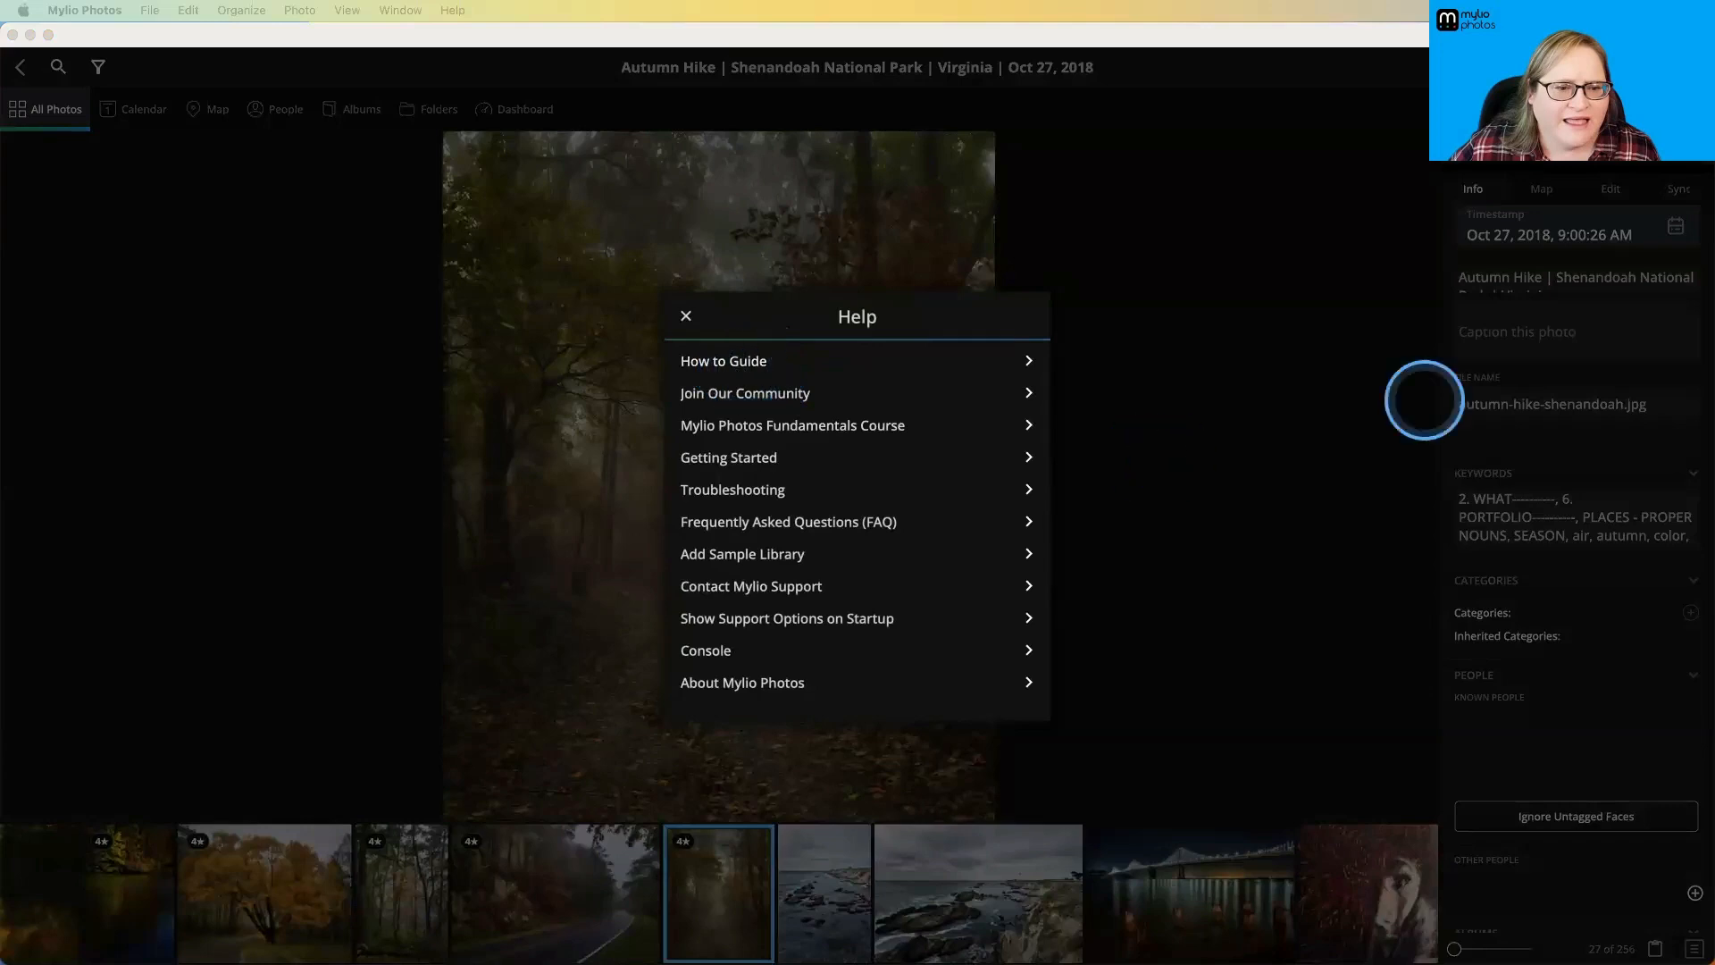
{"action": "left_click_drag", "start_coordinate": [1714, 141], "coordinate": [942, 65]}
{"action": "left_click", "coordinate": [1054, 304]}
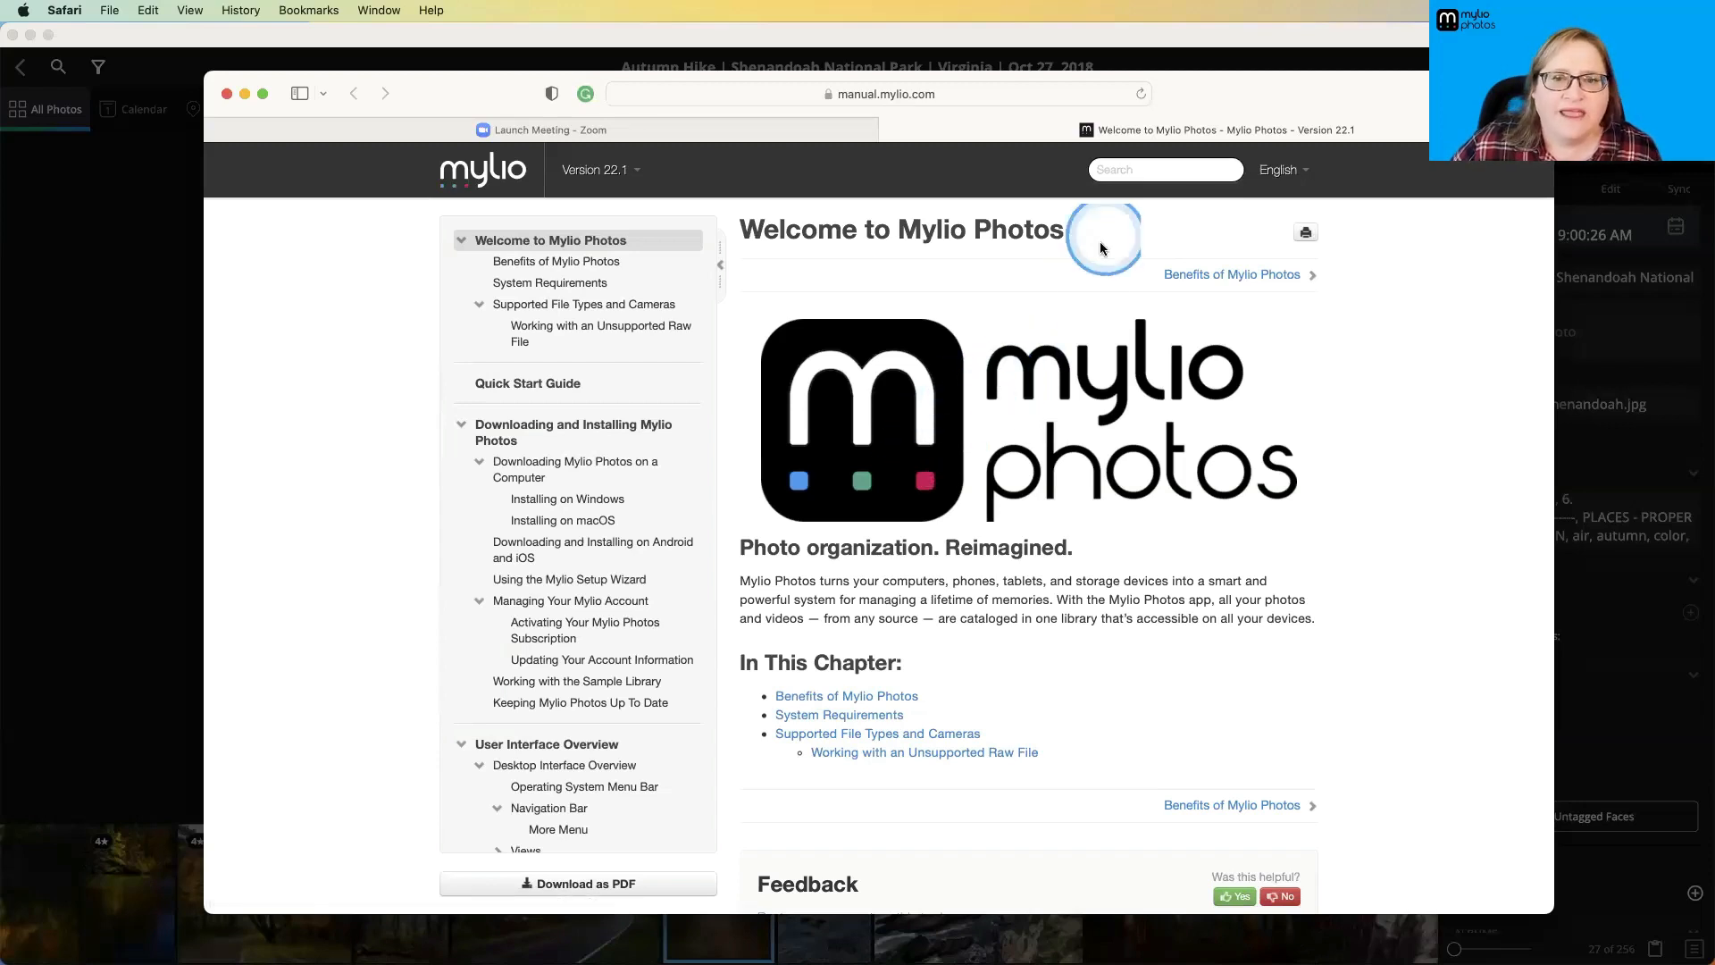
Examine the manual's search and table of contents, collapsing and expanding the Downloading and Installing and Managing Your Mylio Account sections.
{"action": "left_click", "coordinate": [1147, 174]}
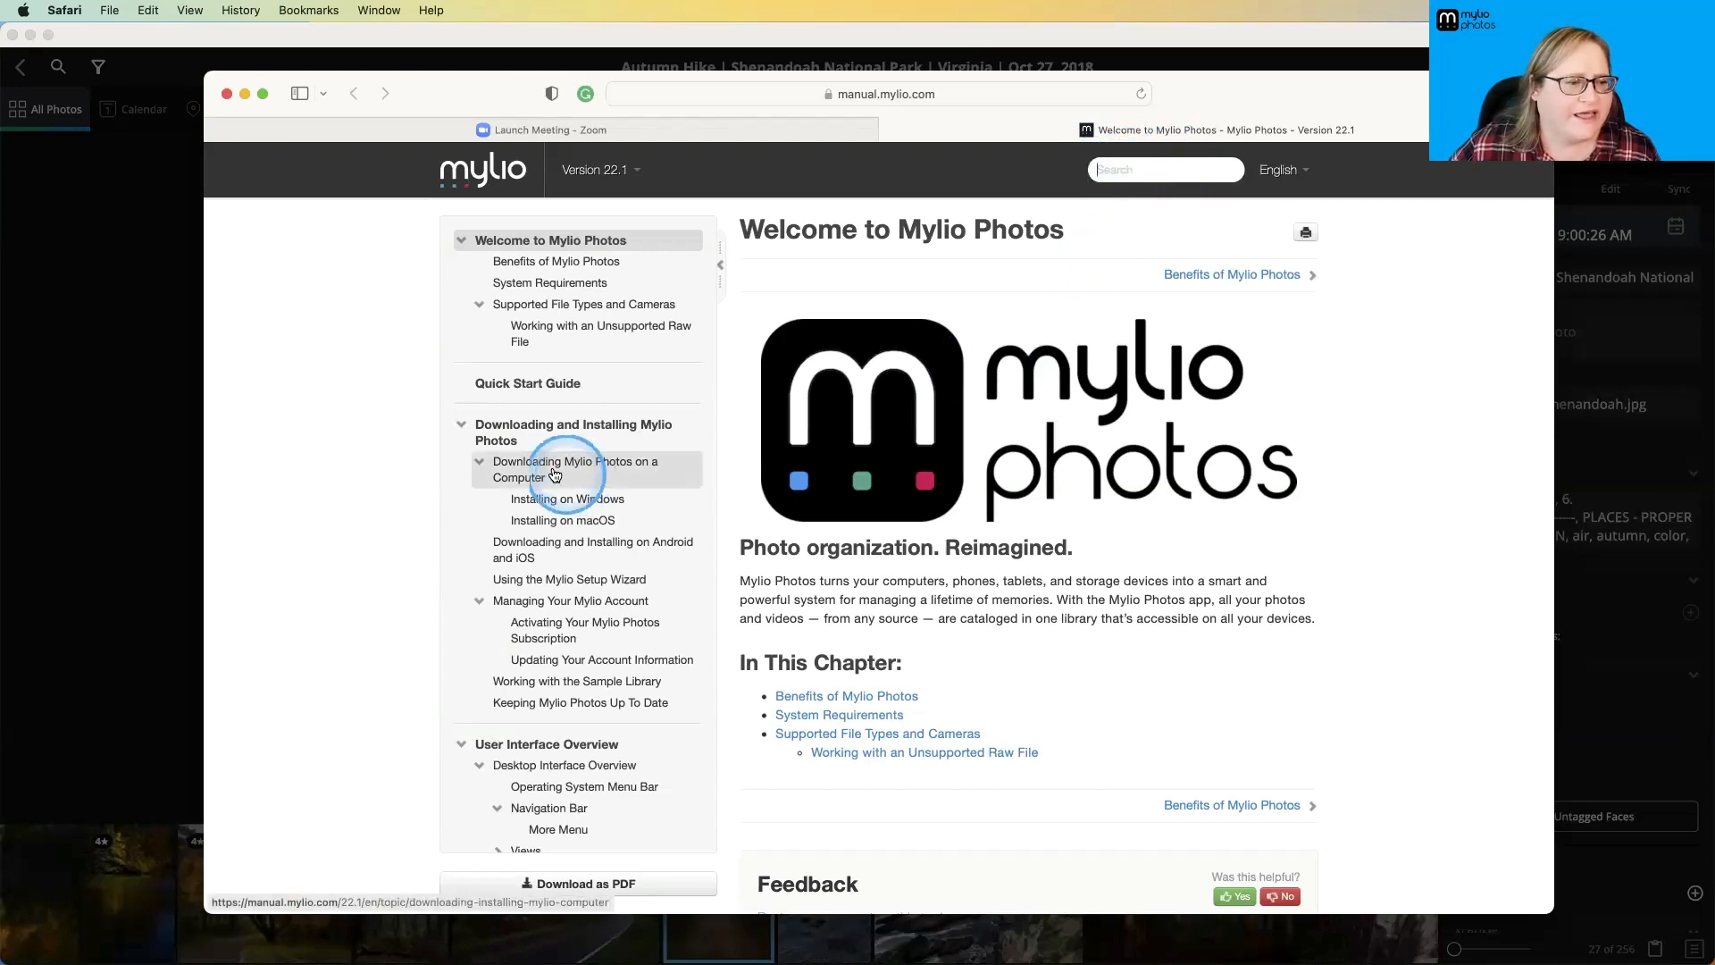
{"action": "left_click", "coordinate": [463, 427]}
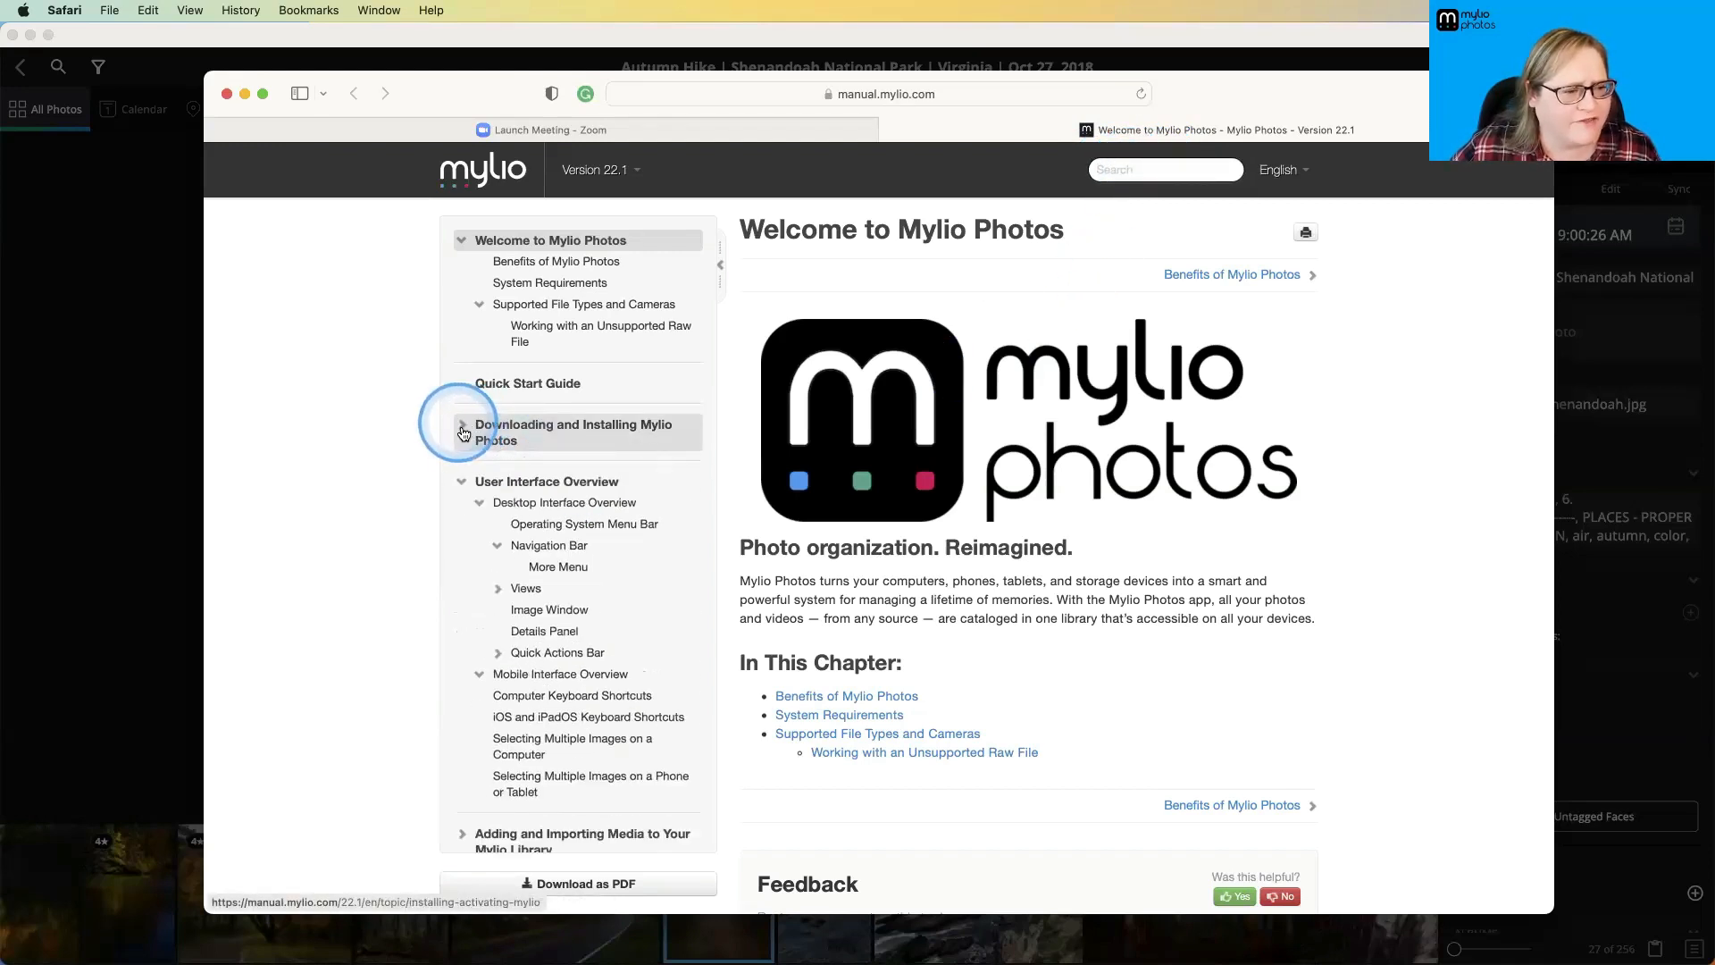
{"action": "left_click", "coordinate": [463, 428]}
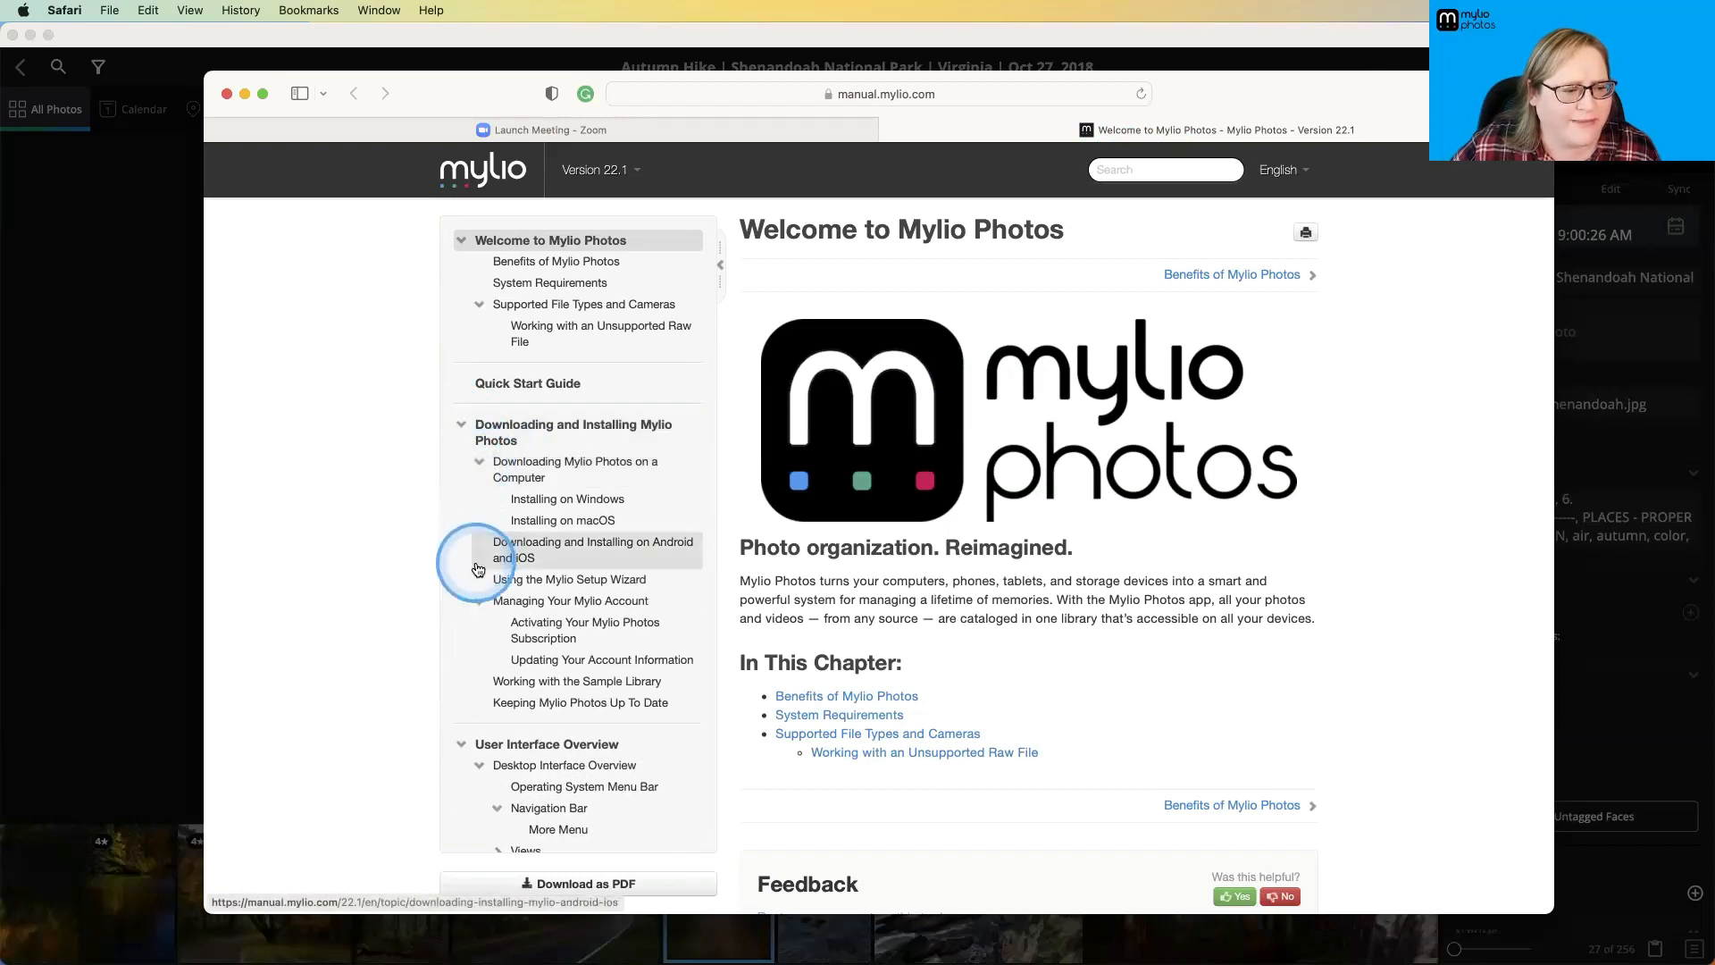
{"action": "left_click", "coordinate": [482, 602]}
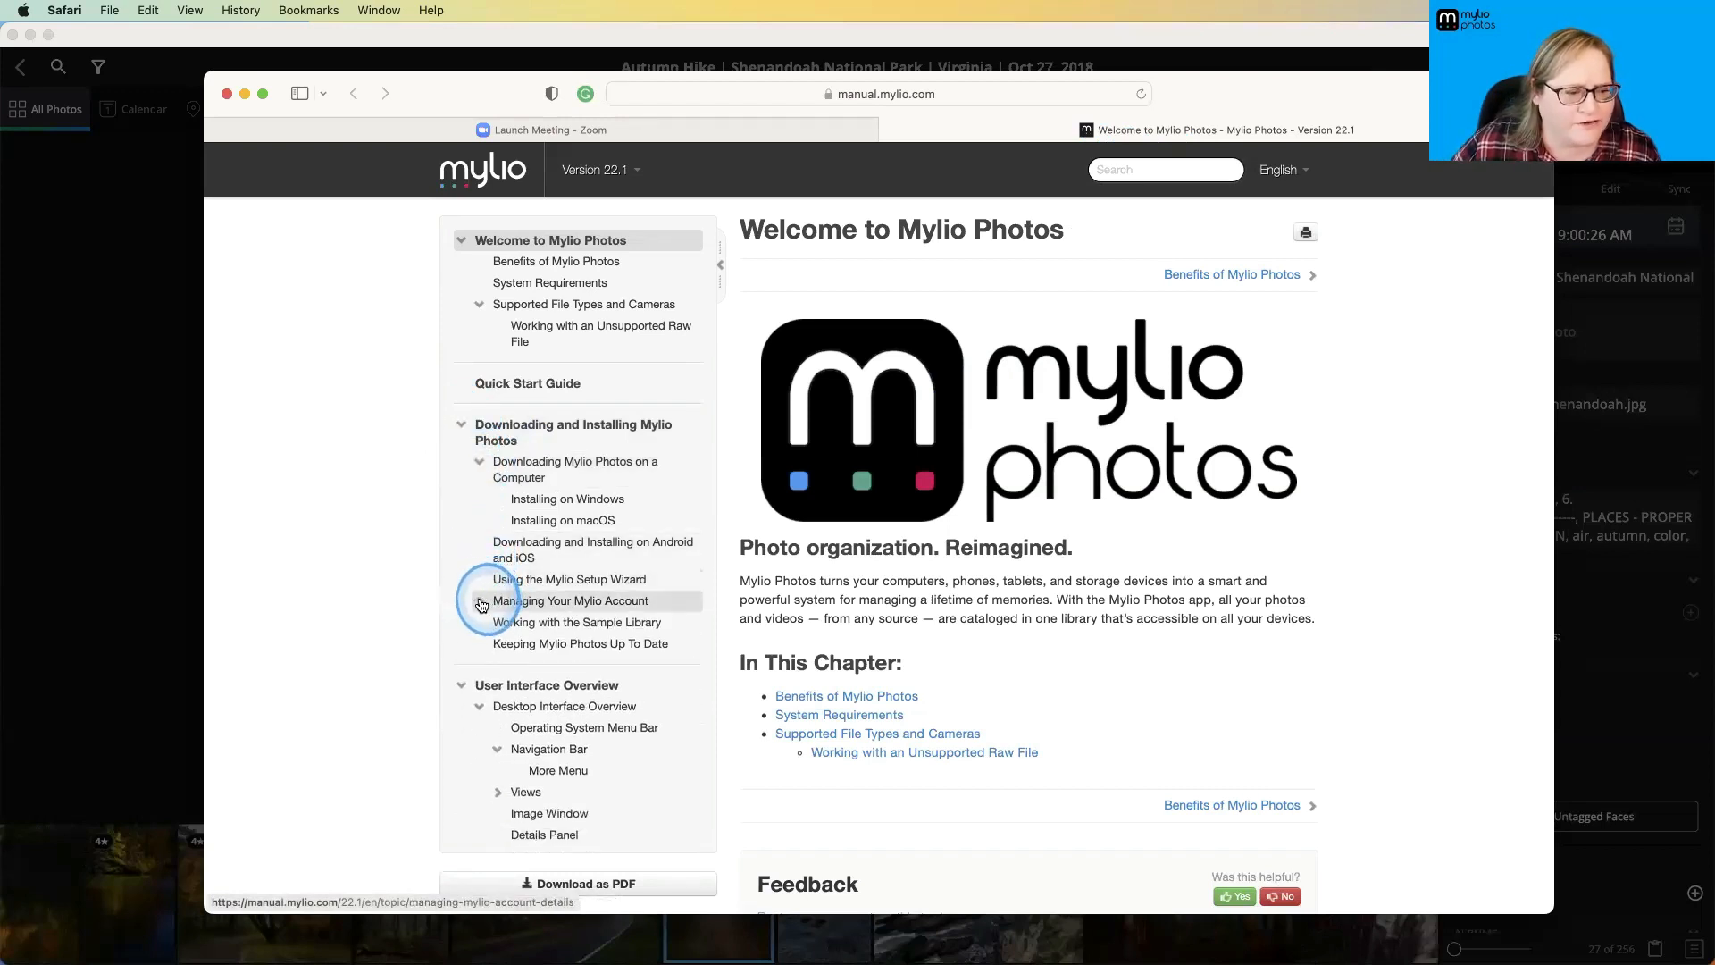
{"action": "left_click", "coordinate": [482, 603]}
{"action": "left_click", "coordinate": [480, 461]}
{"action": "scroll", "coordinate": [554, 482], "scroll_direction": "down", "scroll_amount": 10}
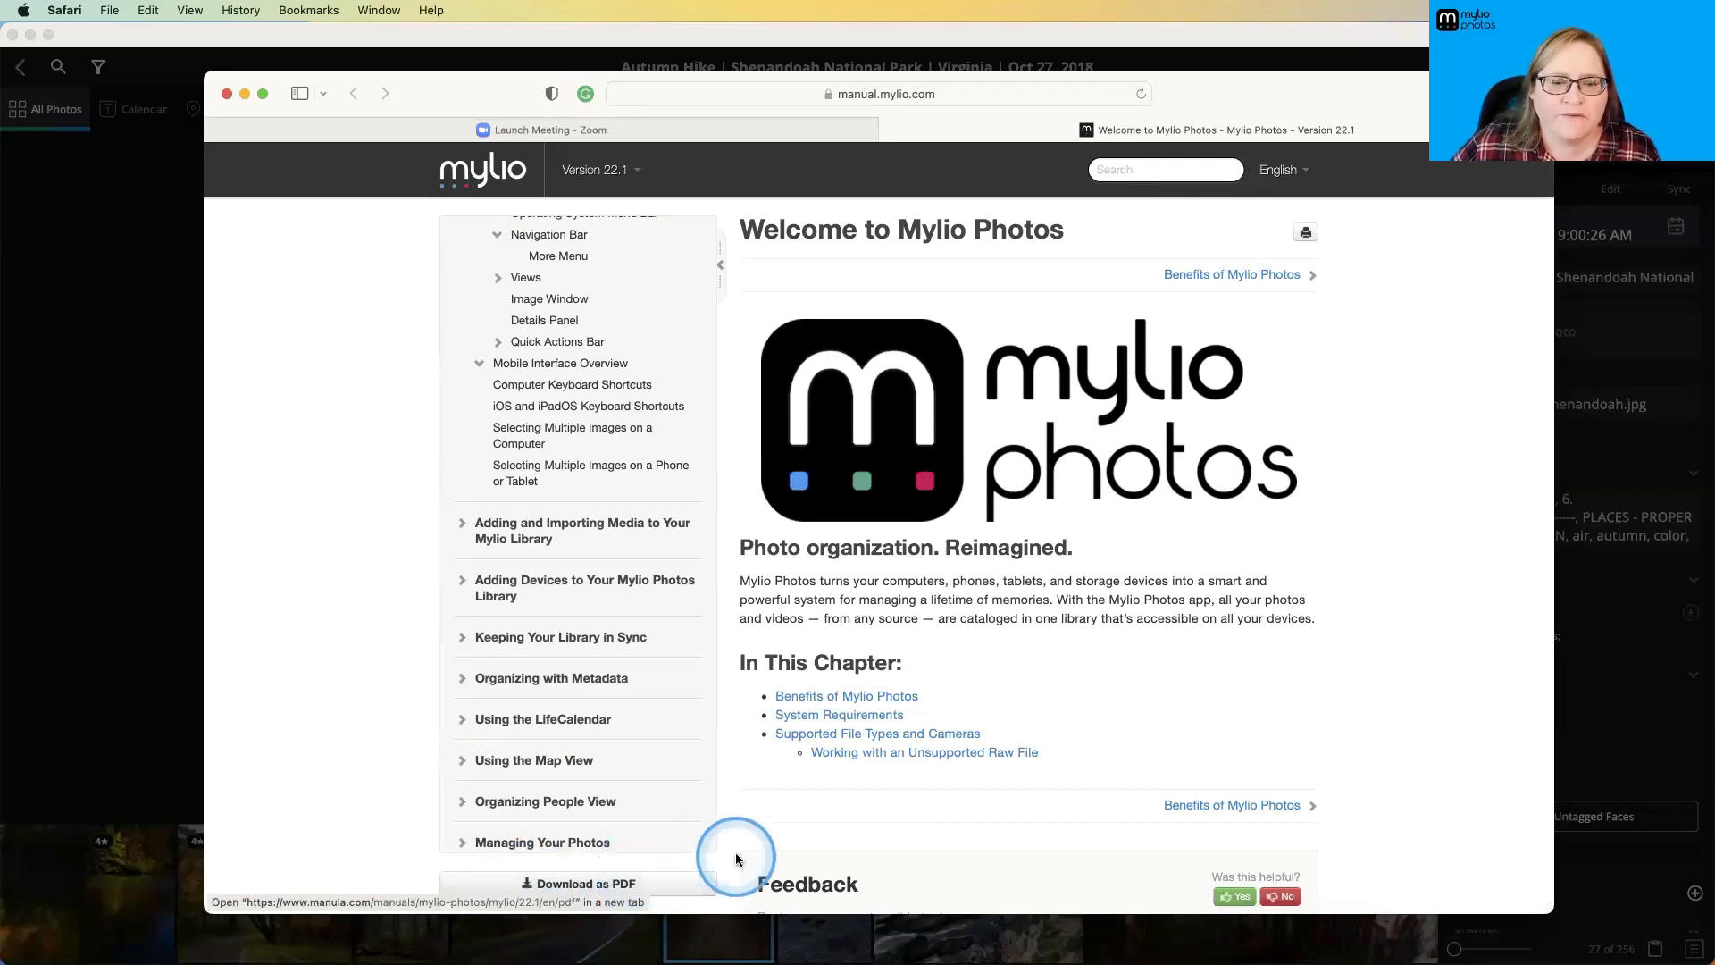
Return to the Mylio Photos help options, open the community website, and explore it without joining.
{"action": "key", "text": "super+Tab"}
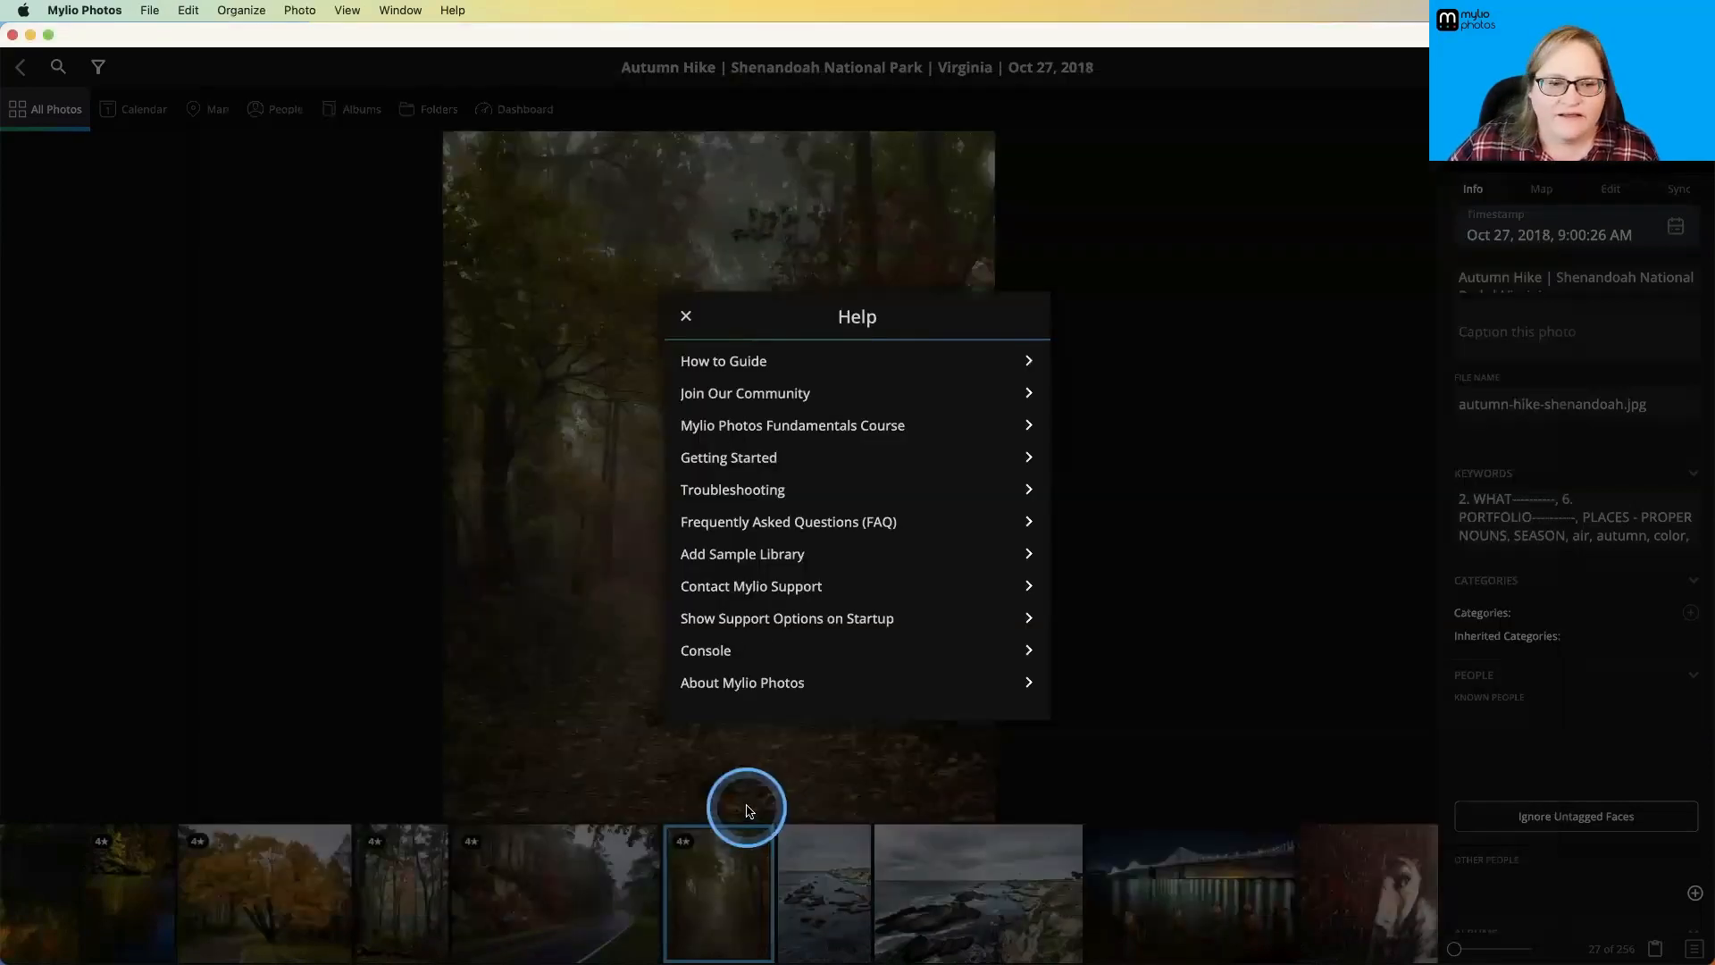
{"action": "left_click", "coordinate": [804, 391]}
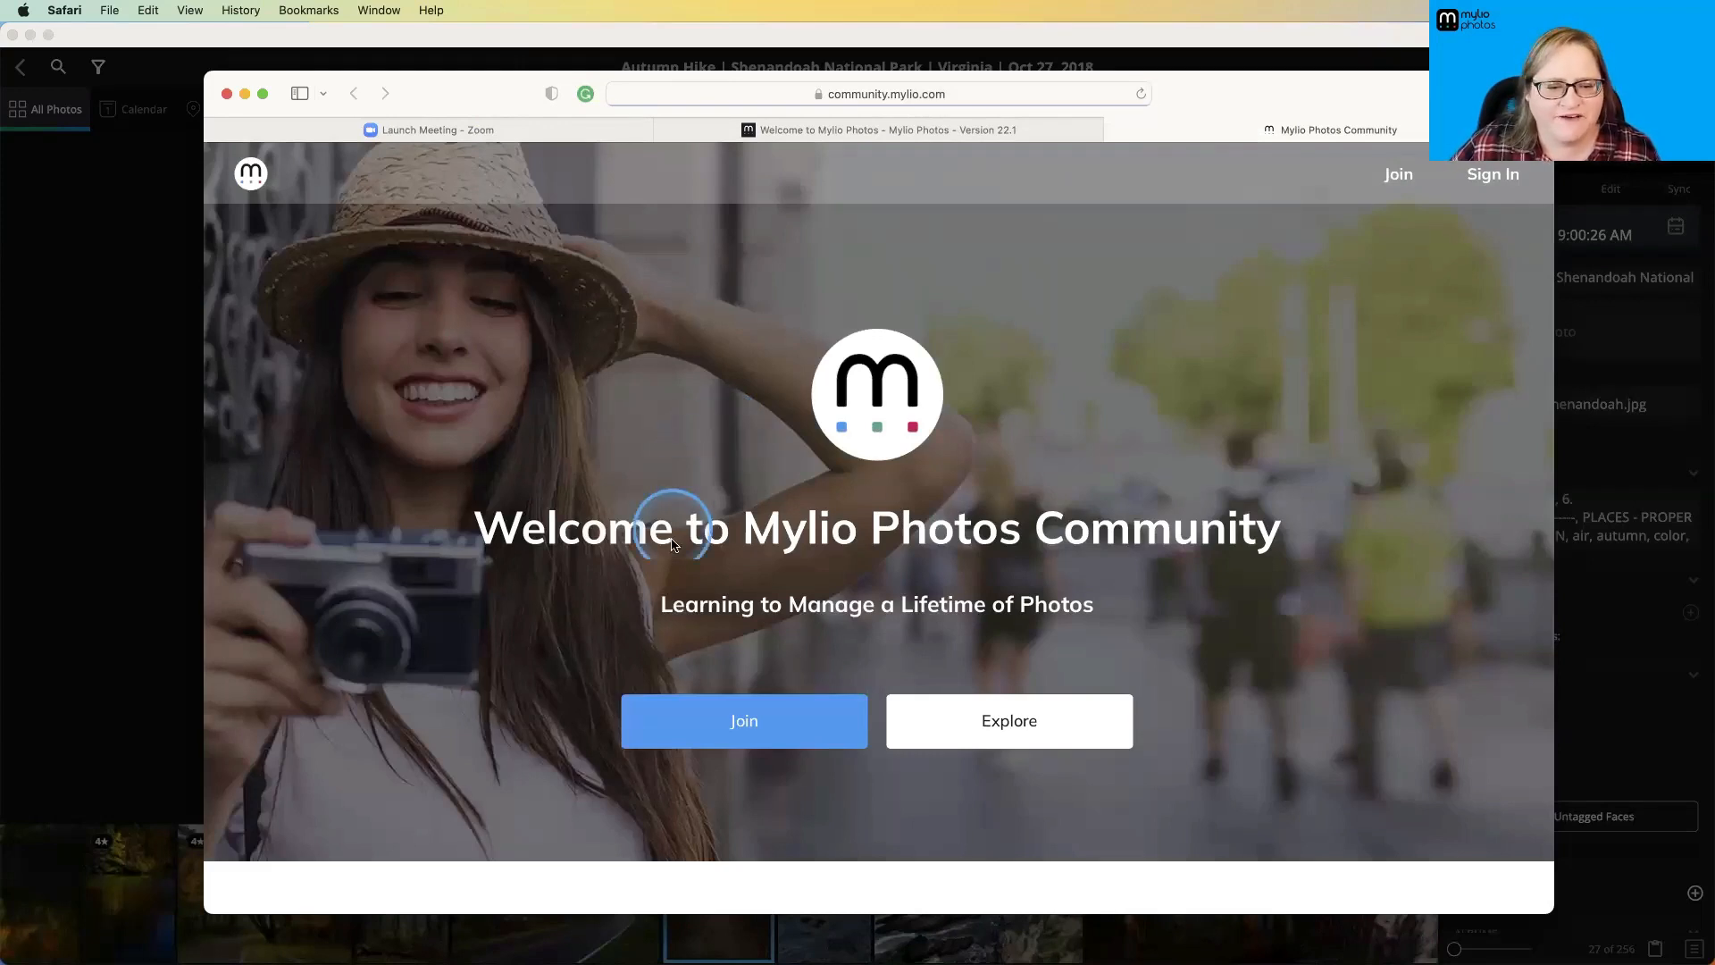
{"action": "left_click", "coordinate": [719, 725]}
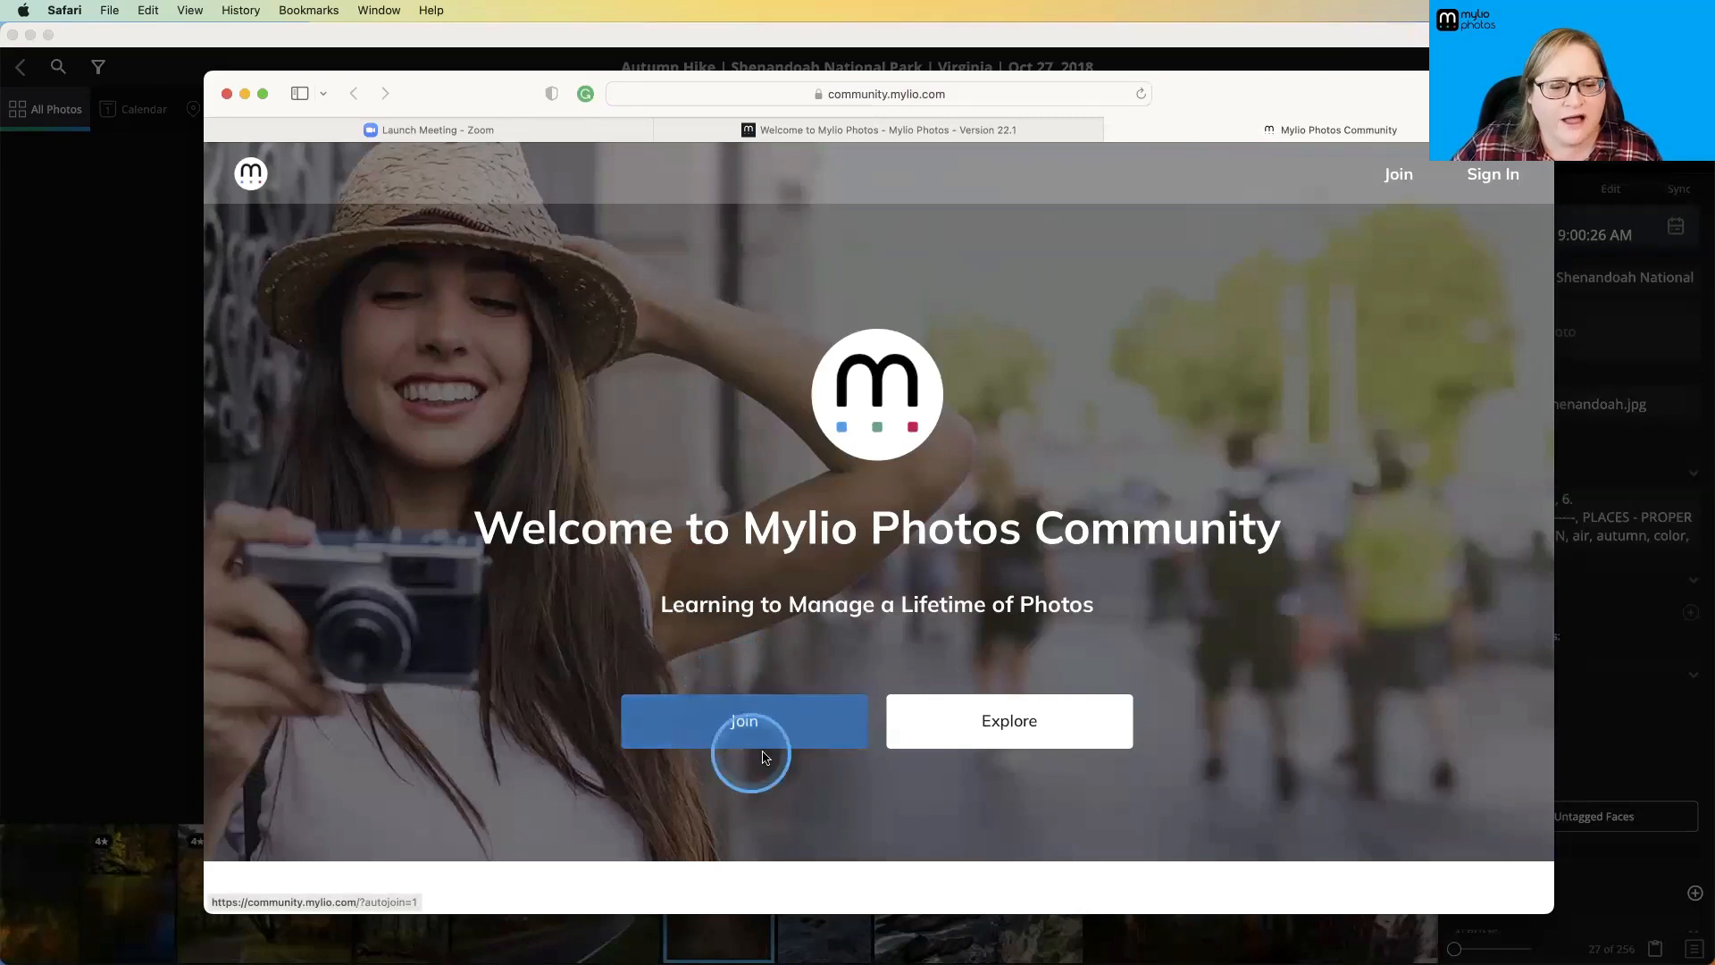
{"action": "left_click", "coordinate": [901, 741]}
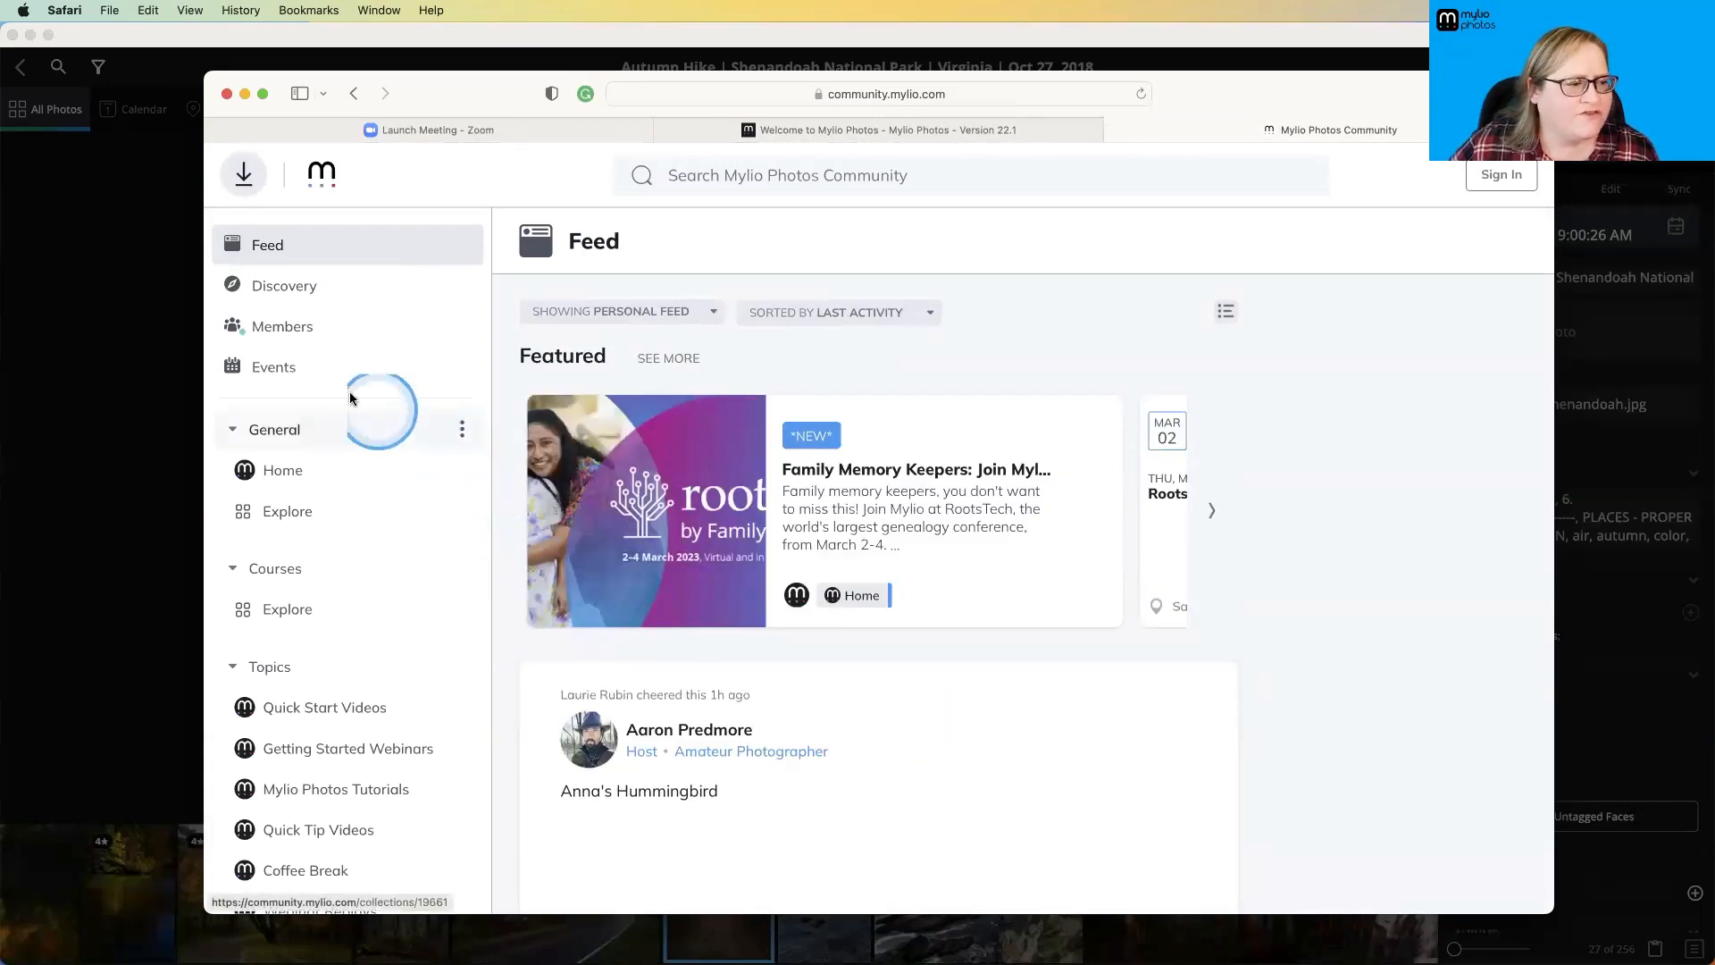
Review the community's upcoming events, including RootsTech 2023, and open the list of available courses.
{"action": "left_click", "coordinate": [298, 369]}
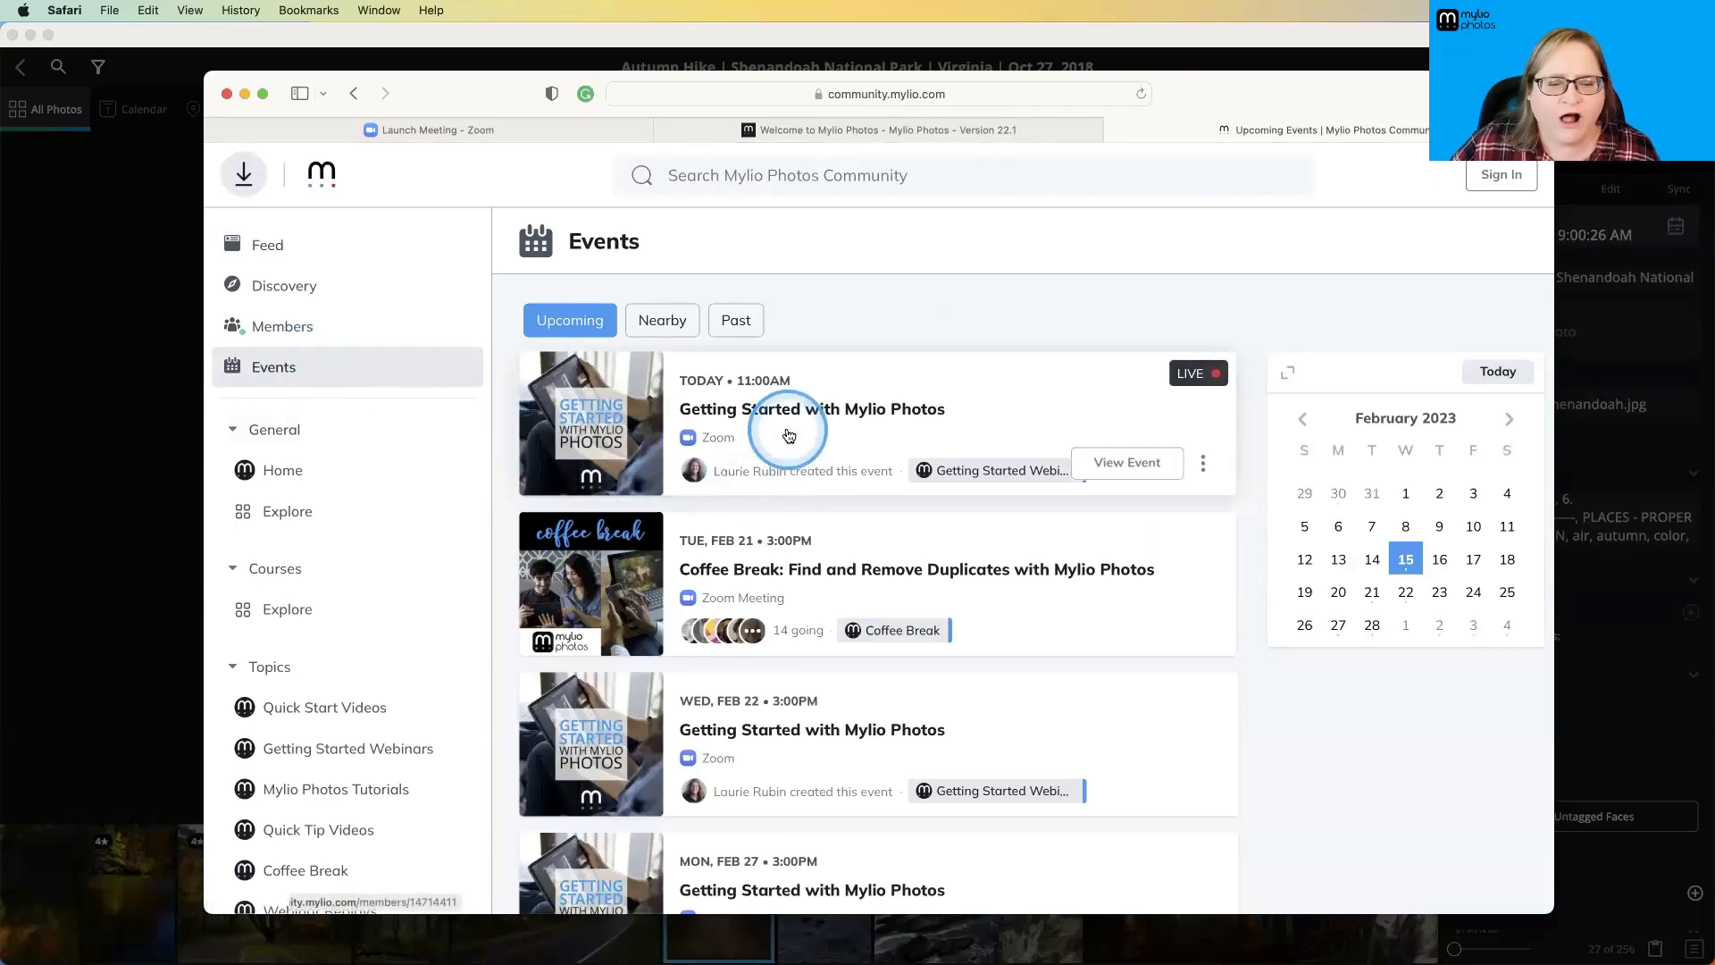
{"action": "scroll", "coordinate": [786, 431], "scroll_direction": "down", "scroll_amount": 5}
{"action": "scroll", "coordinate": [788, 435], "scroll_direction": "down", "scroll_amount": 7}
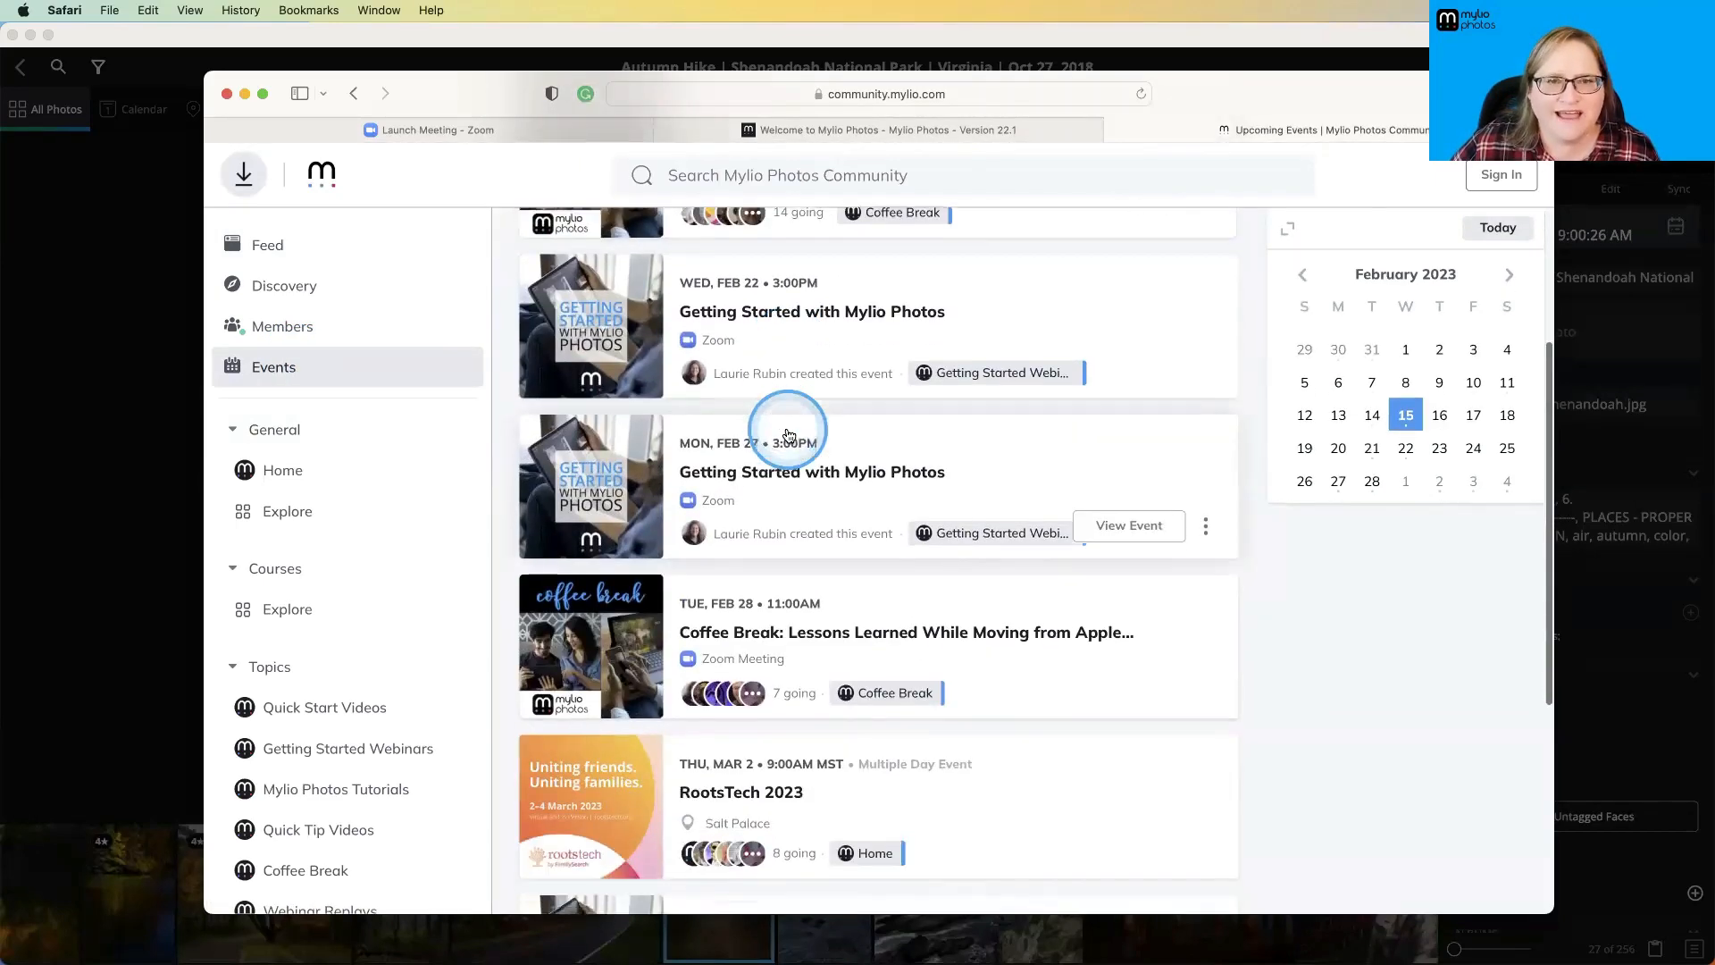
{"action": "scroll", "coordinate": [788, 435], "scroll_direction": "down", "scroll_amount": 1}
{"action": "left_click", "coordinate": [686, 384]}
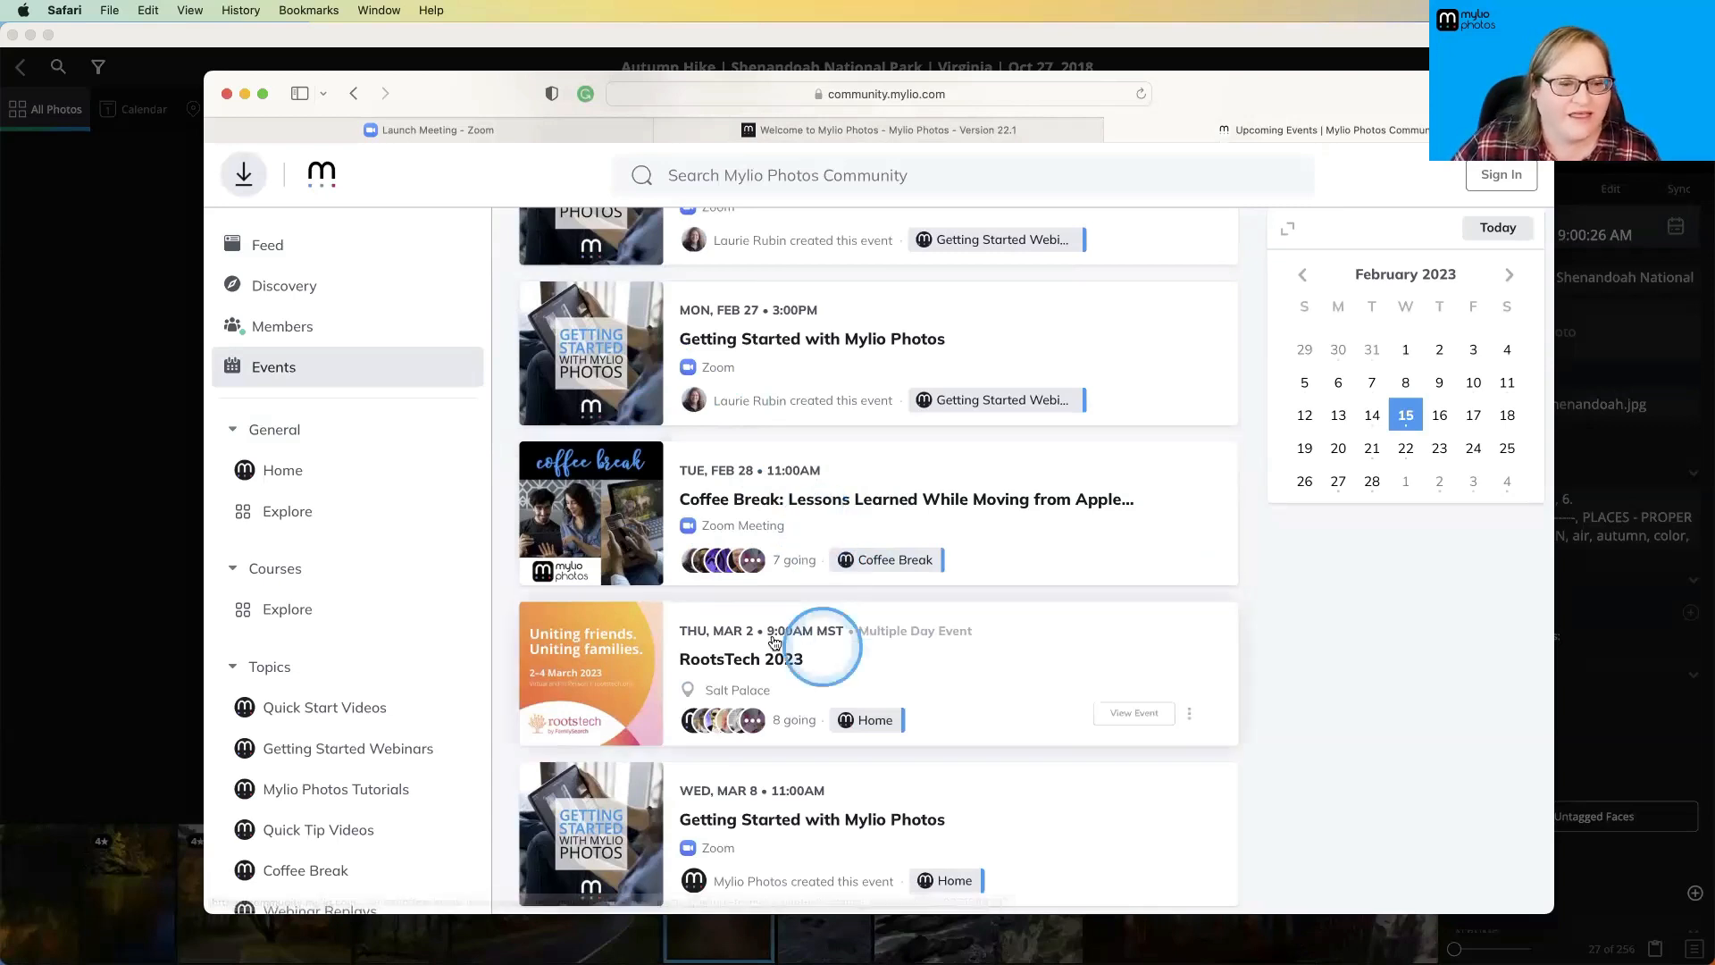
{"action": "left_click", "coordinate": [640, 639]}
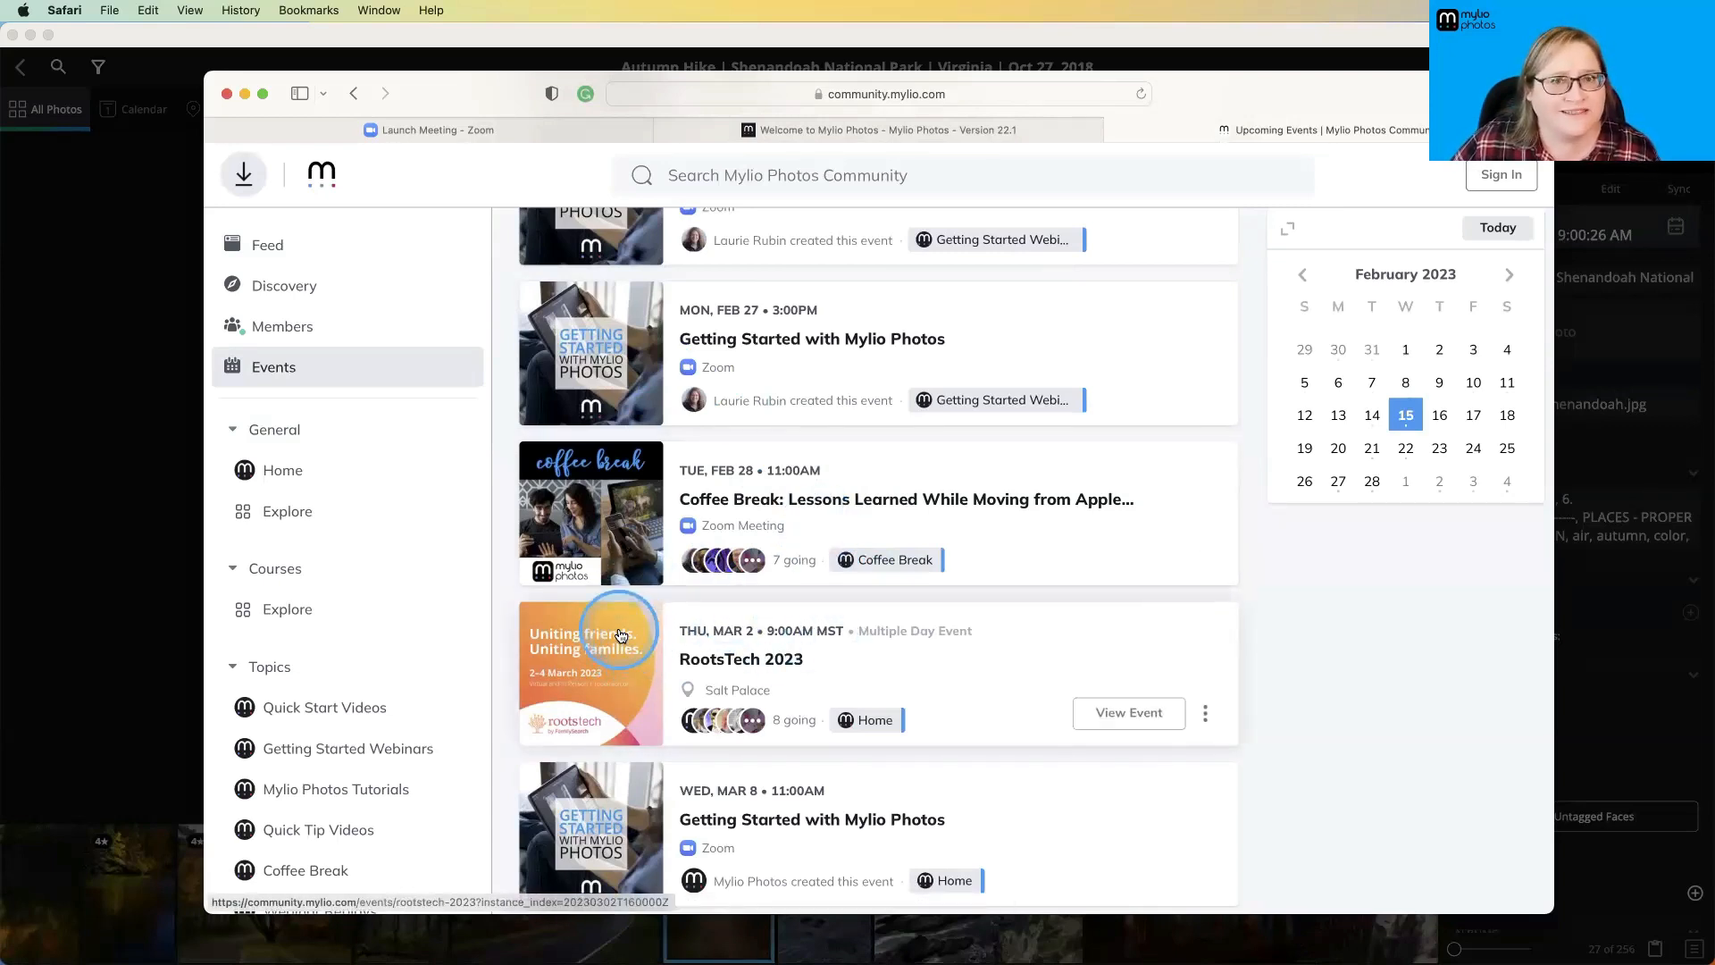
{"action": "scroll", "coordinate": [634, 637], "scroll_direction": "down", "scroll_amount": 2}
{"action": "scroll", "coordinate": [622, 636], "scroll_direction": "up", "scroll_amount": 3}
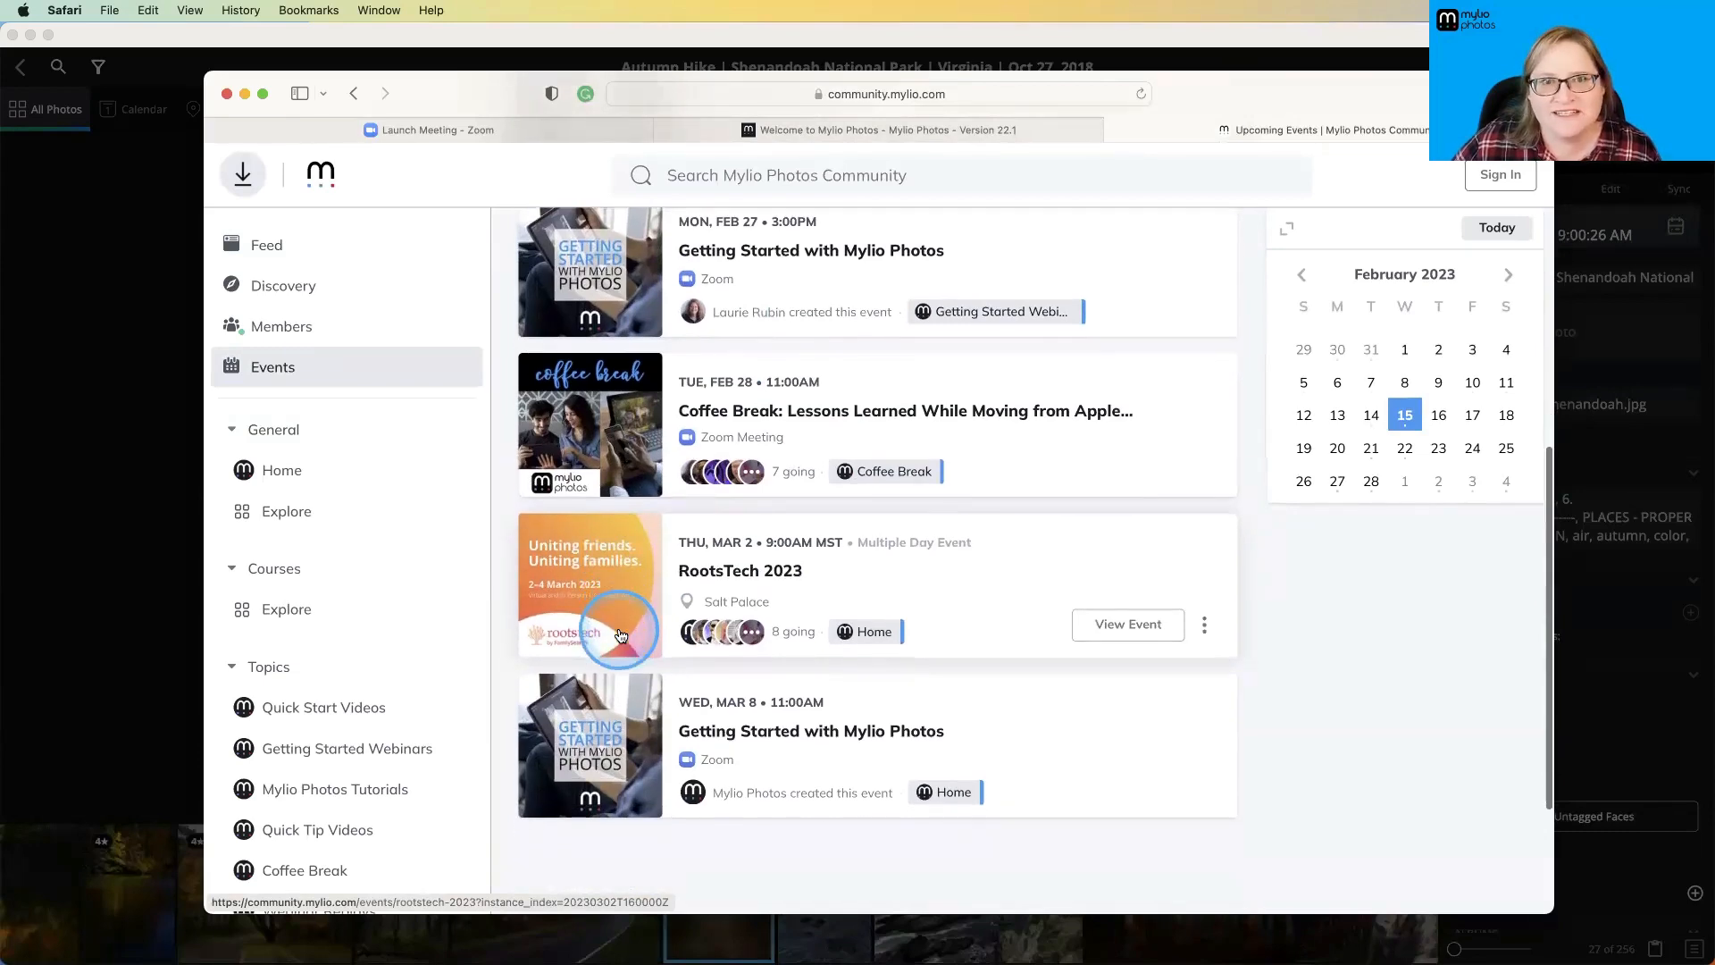
{"action": "scroll", "coordinate": [622, 635], "scroll_direction": "up", "scroll_amount": 5}
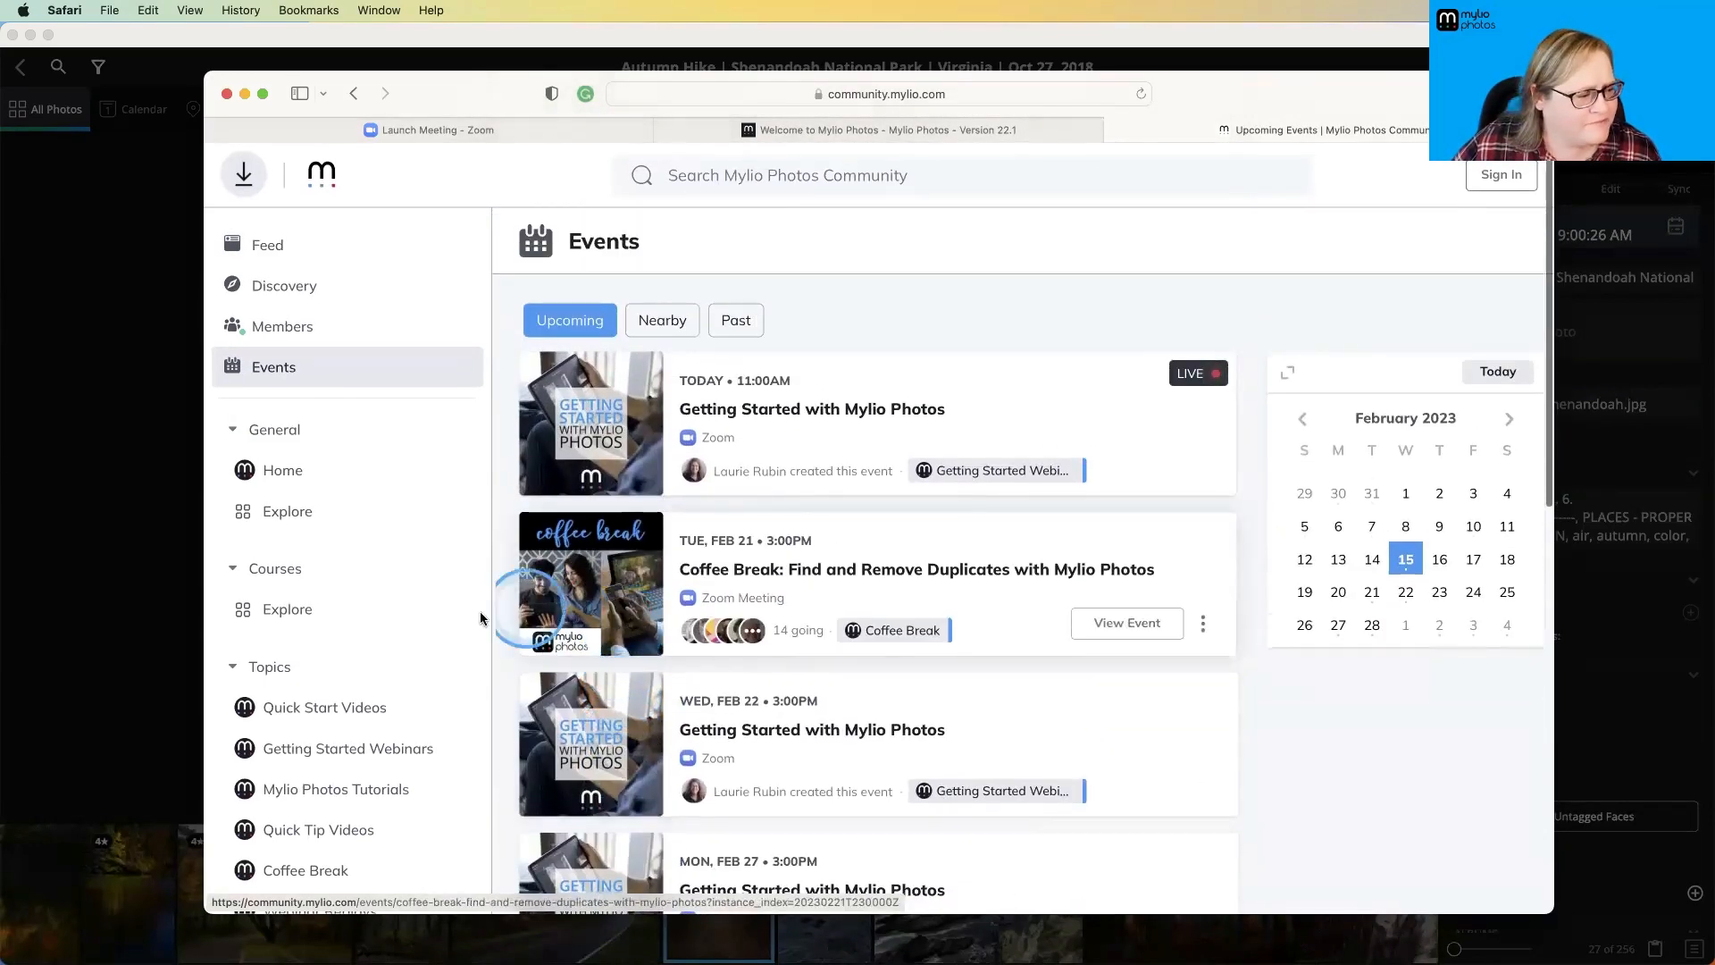
{"action": "left_click", "coordinate": [312, 609]}
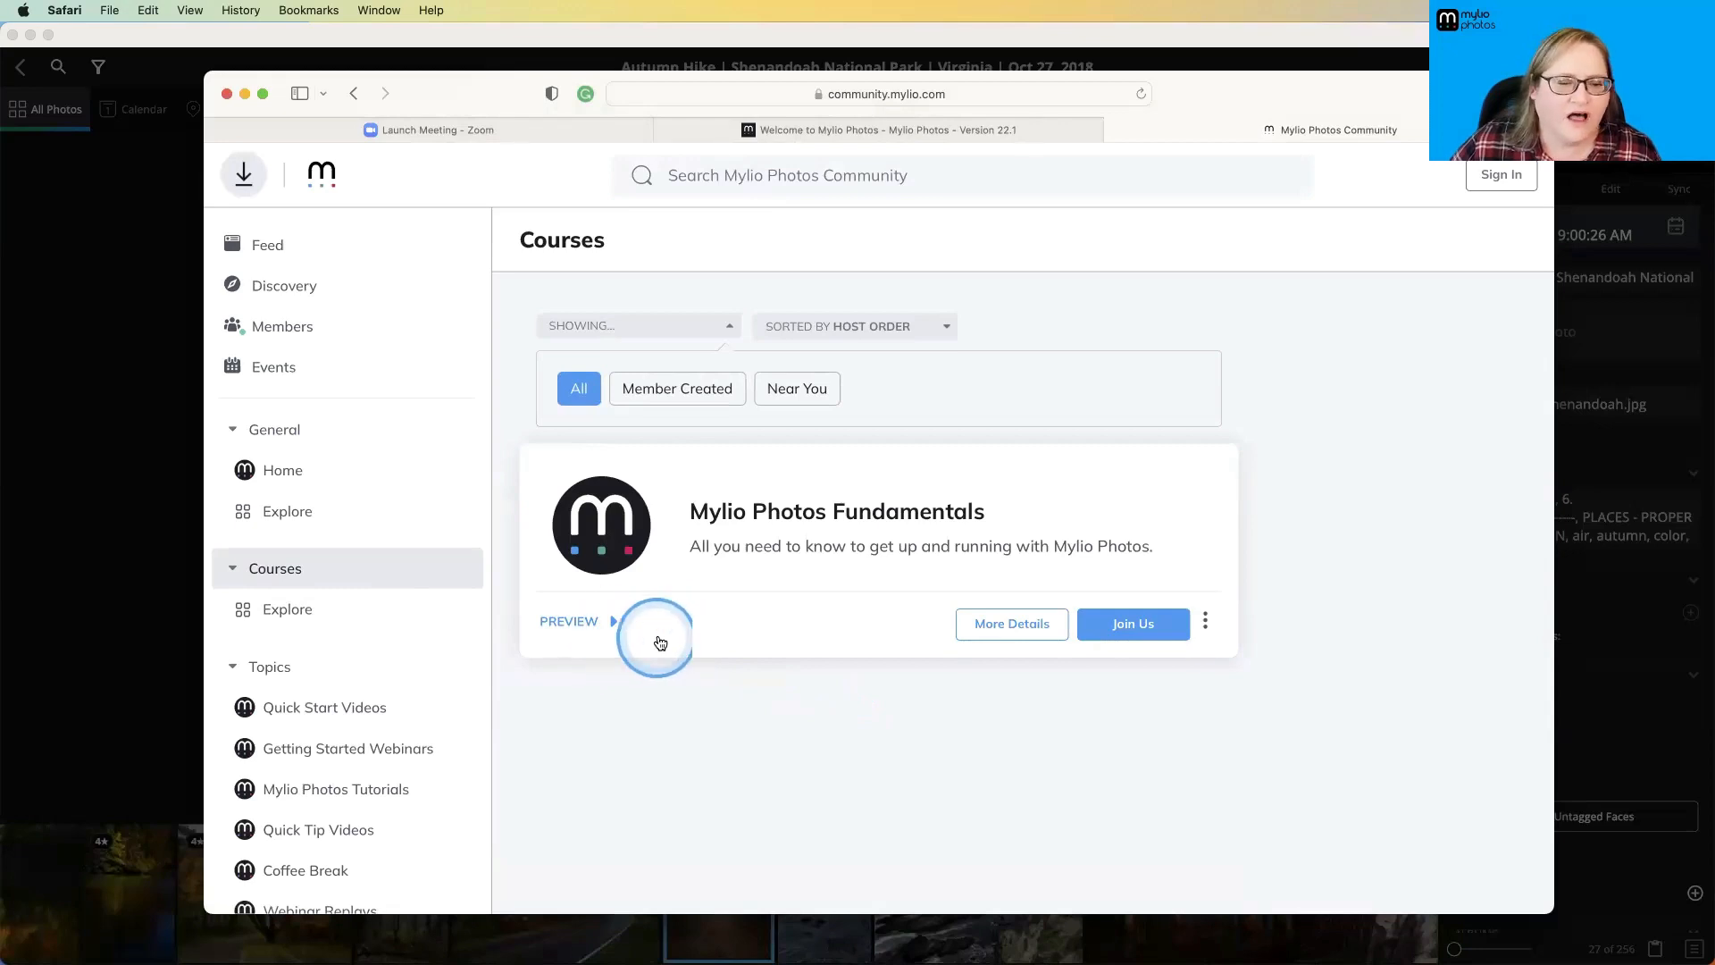
Open the details of the Mylio Photos Fundamentals course, review its lesson list, and close the details.
{"action": "left_click", "coordinate": [971, 622]}
{"action": "scroll", "coordinate": [931, 607], "scroll_direction": "down", "scroll_amount": 5}
{"action": "scroll", "coordinate": [930, 595], "scroll_direction": "down", "scroll_amount": 10}
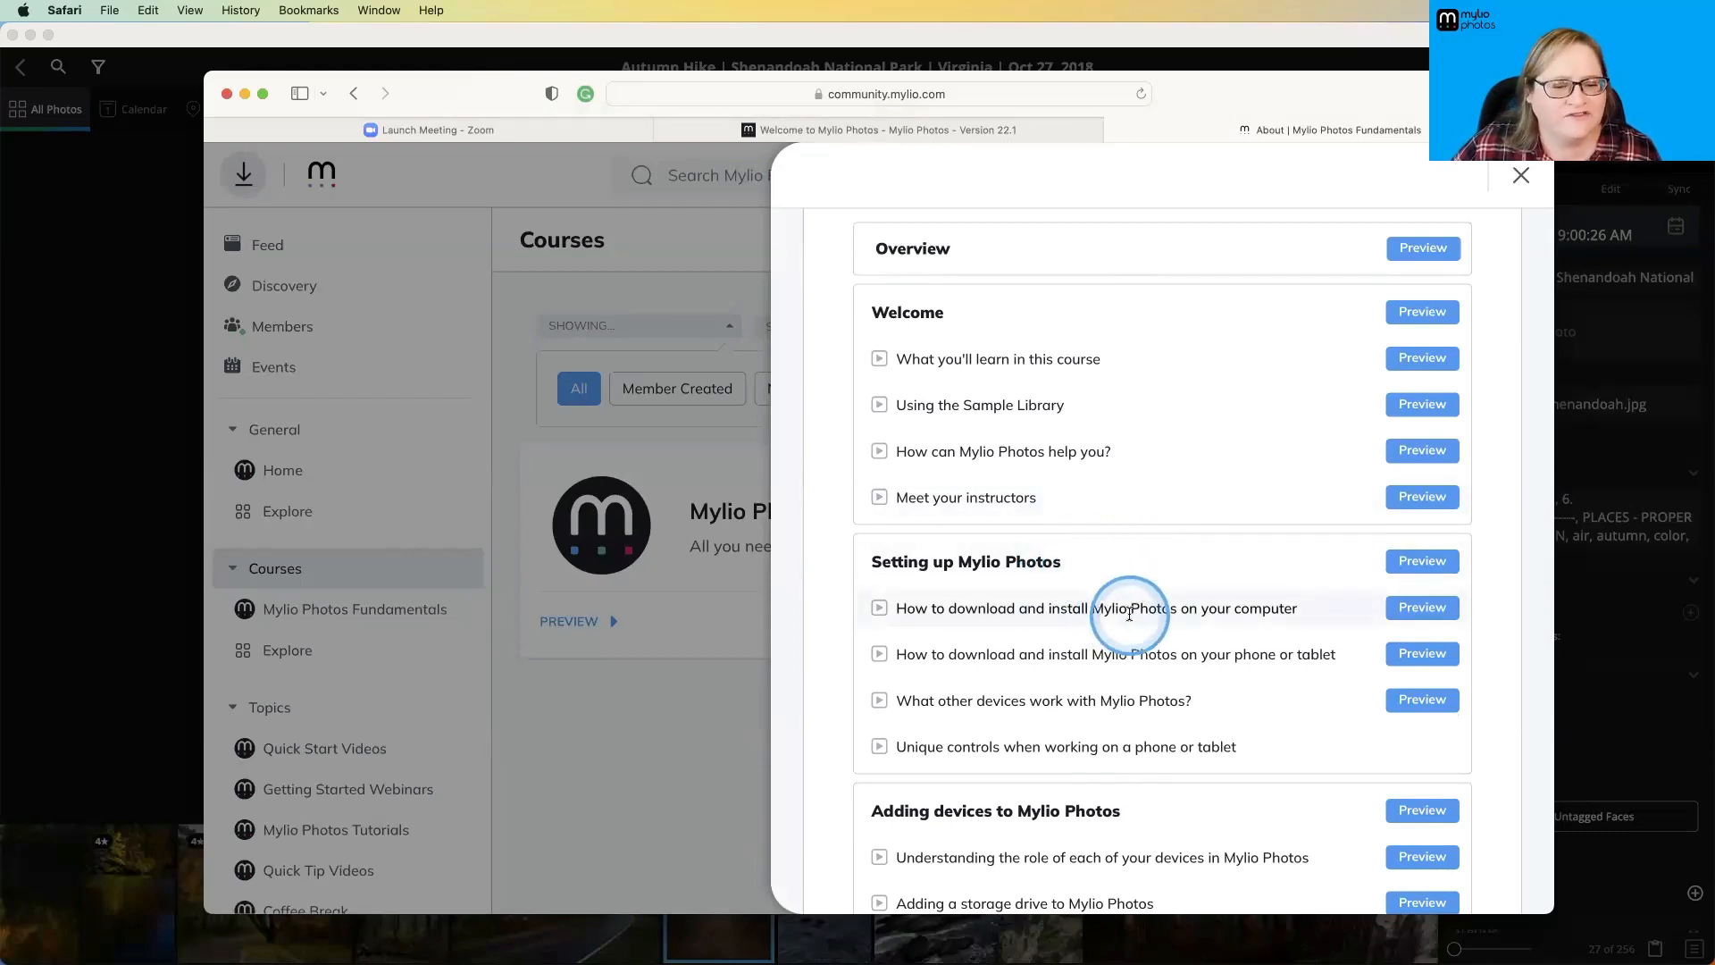
{"action": "scroll", "coordinate": [1117, 610], "scroll_direction": "down", "scroll_amount": 3}
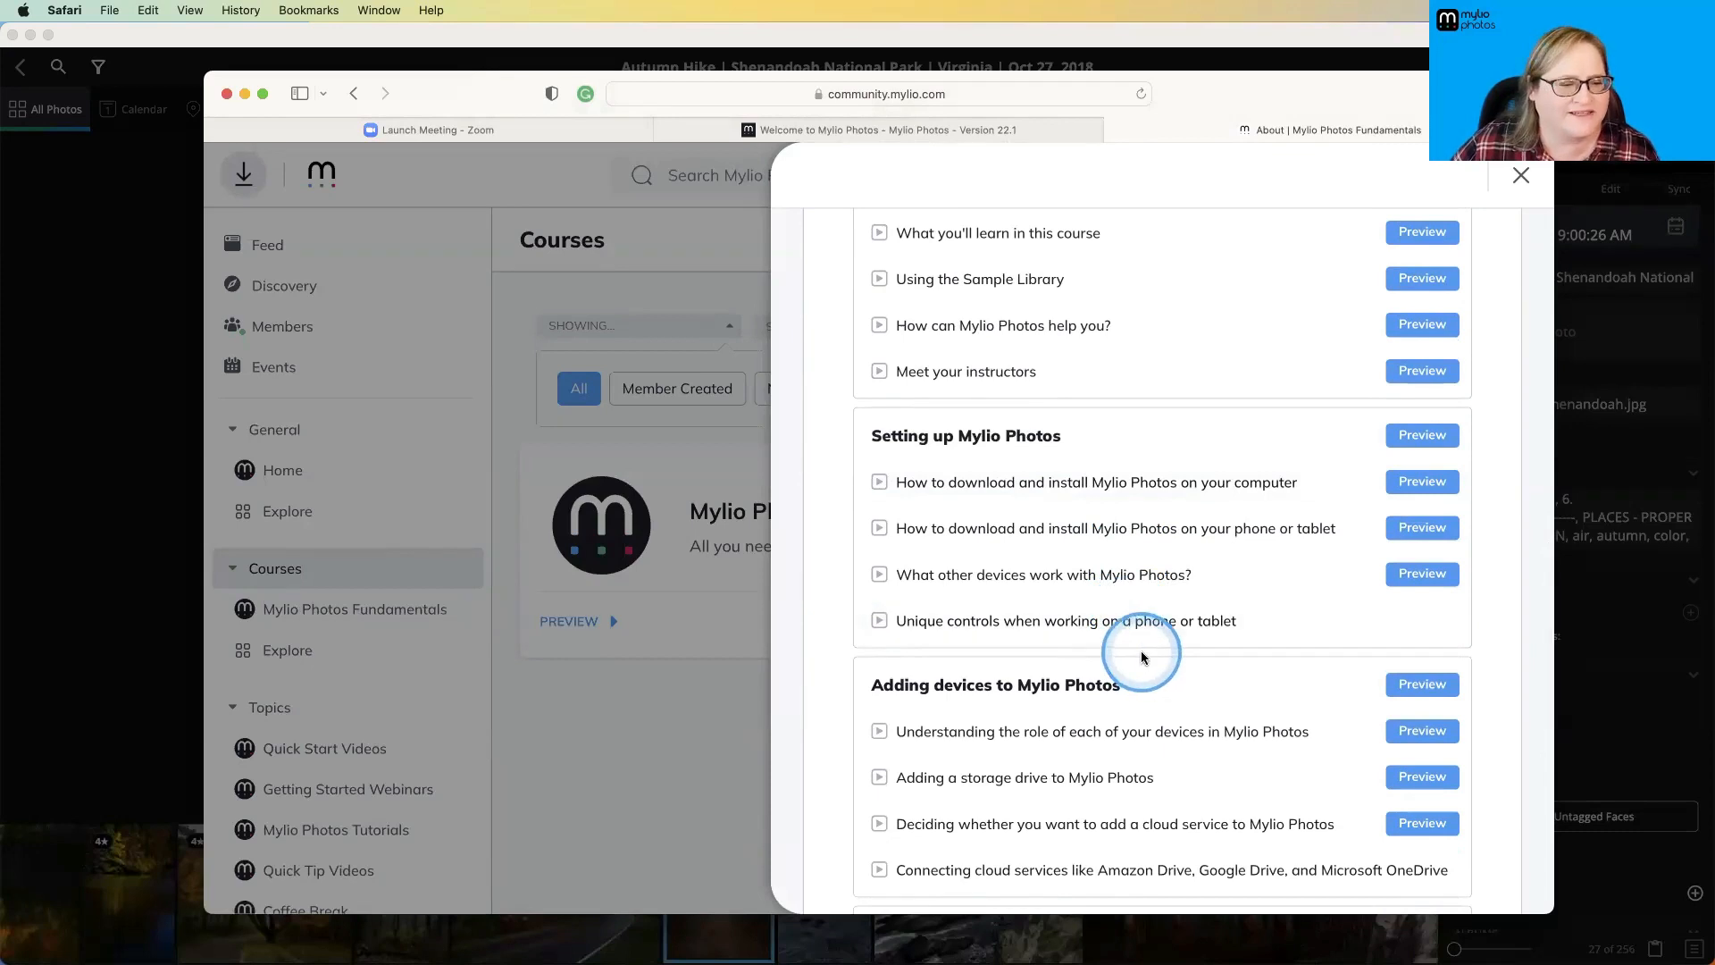
{"action": "left_click", "coordinate": [727, 734]}
Review the Getting Started Webinars topic and its recording, and open the list of past Coffee Breaks.
{"action": "scroll", "coordinate": [429, 644], "scroll_direction": "down", "scroll_amount": 5}
{"action": "scroll", "coordinate": [396, 553], "scroll_direction": "down", "scroll_amount": 1}
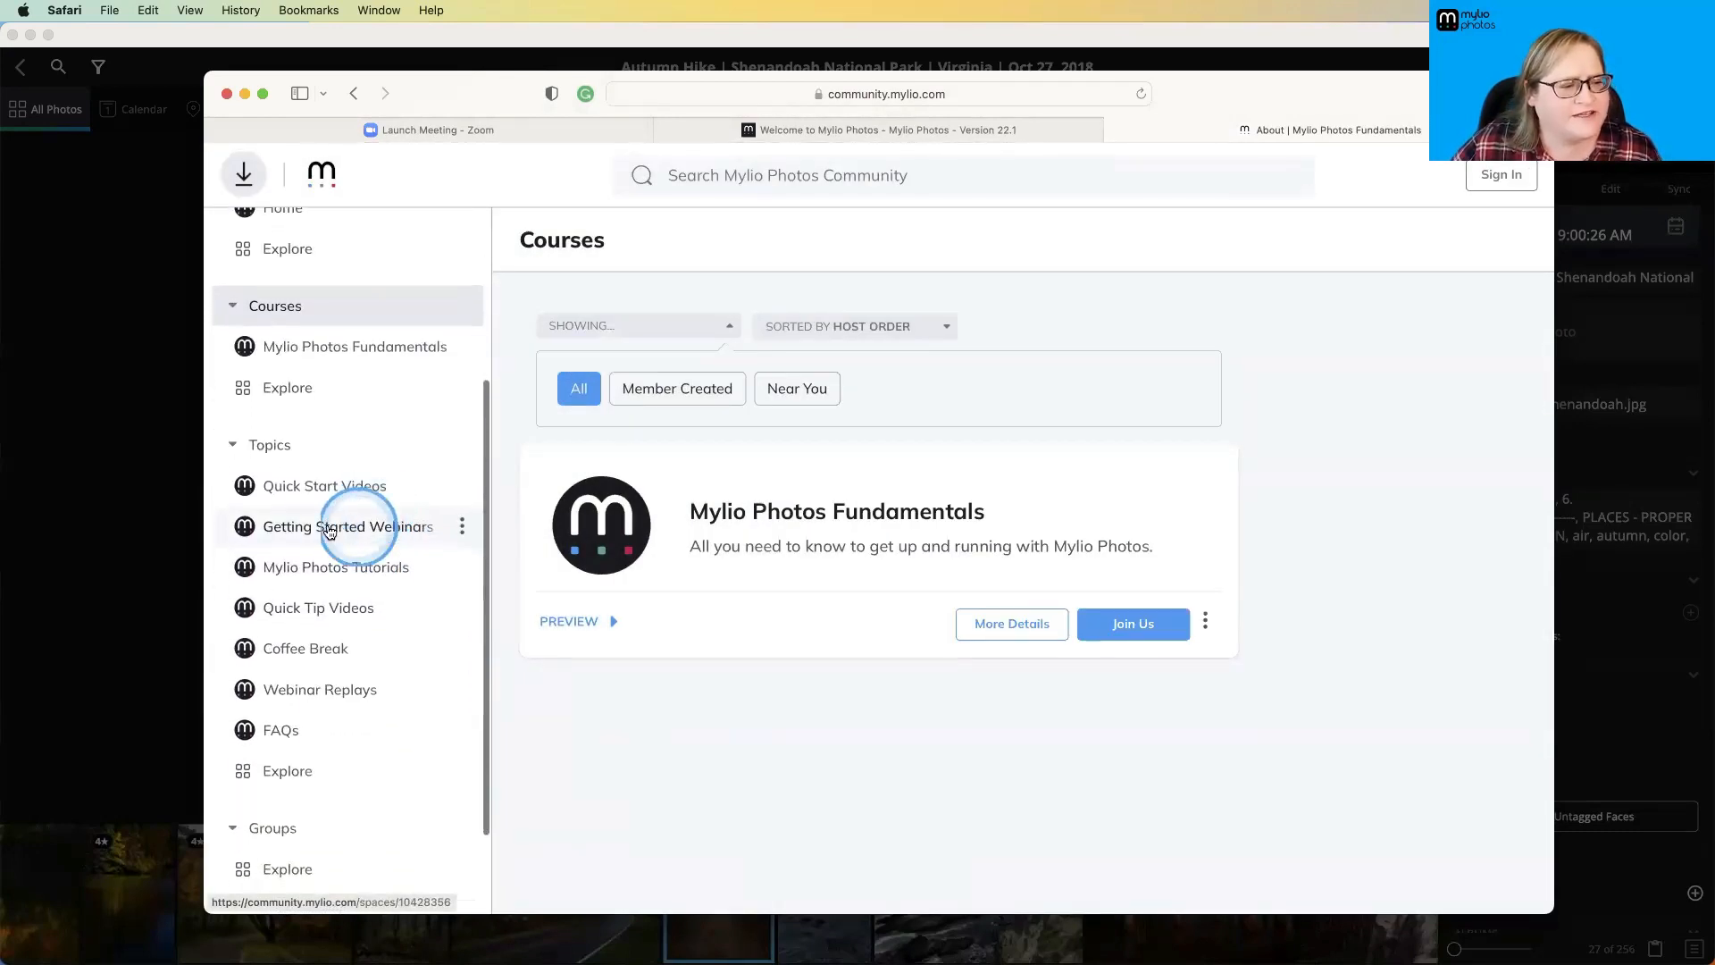
{"action": "left_click", "coordinate": [377, 529]}
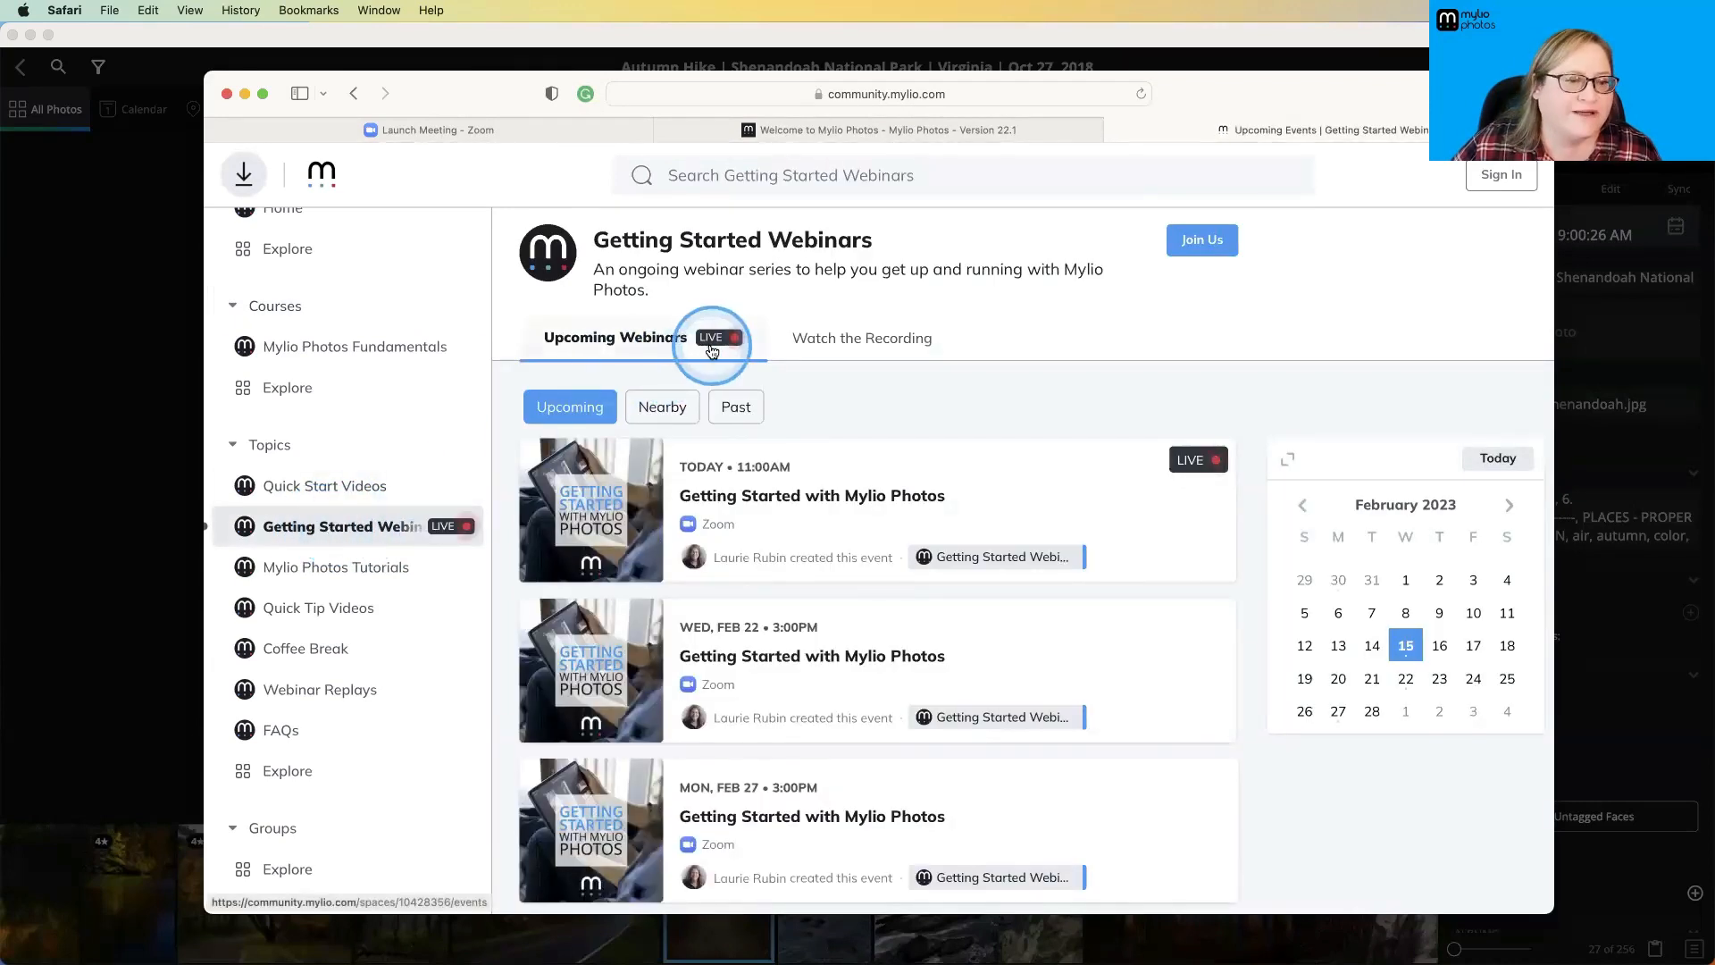
{"action": "left_click", "coordinate": [871, 338]}
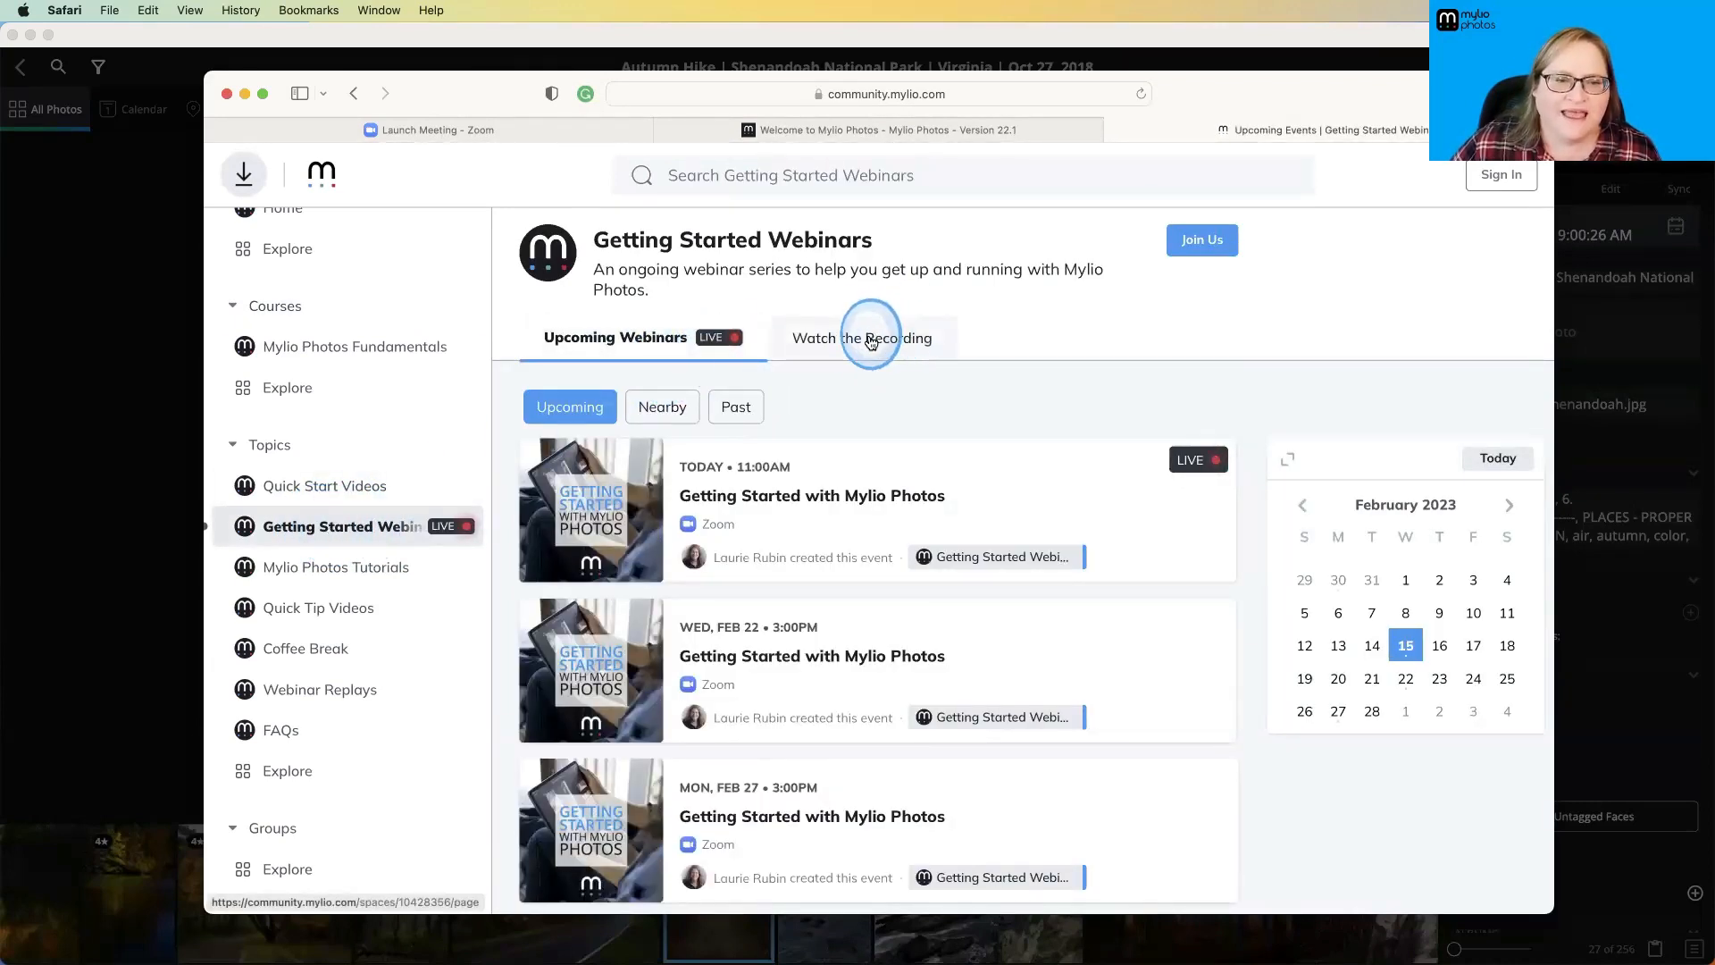
{"action": "scroll", "coordinate": [952, 500], "scroll_direction": "down", "scroll_amount": 3}
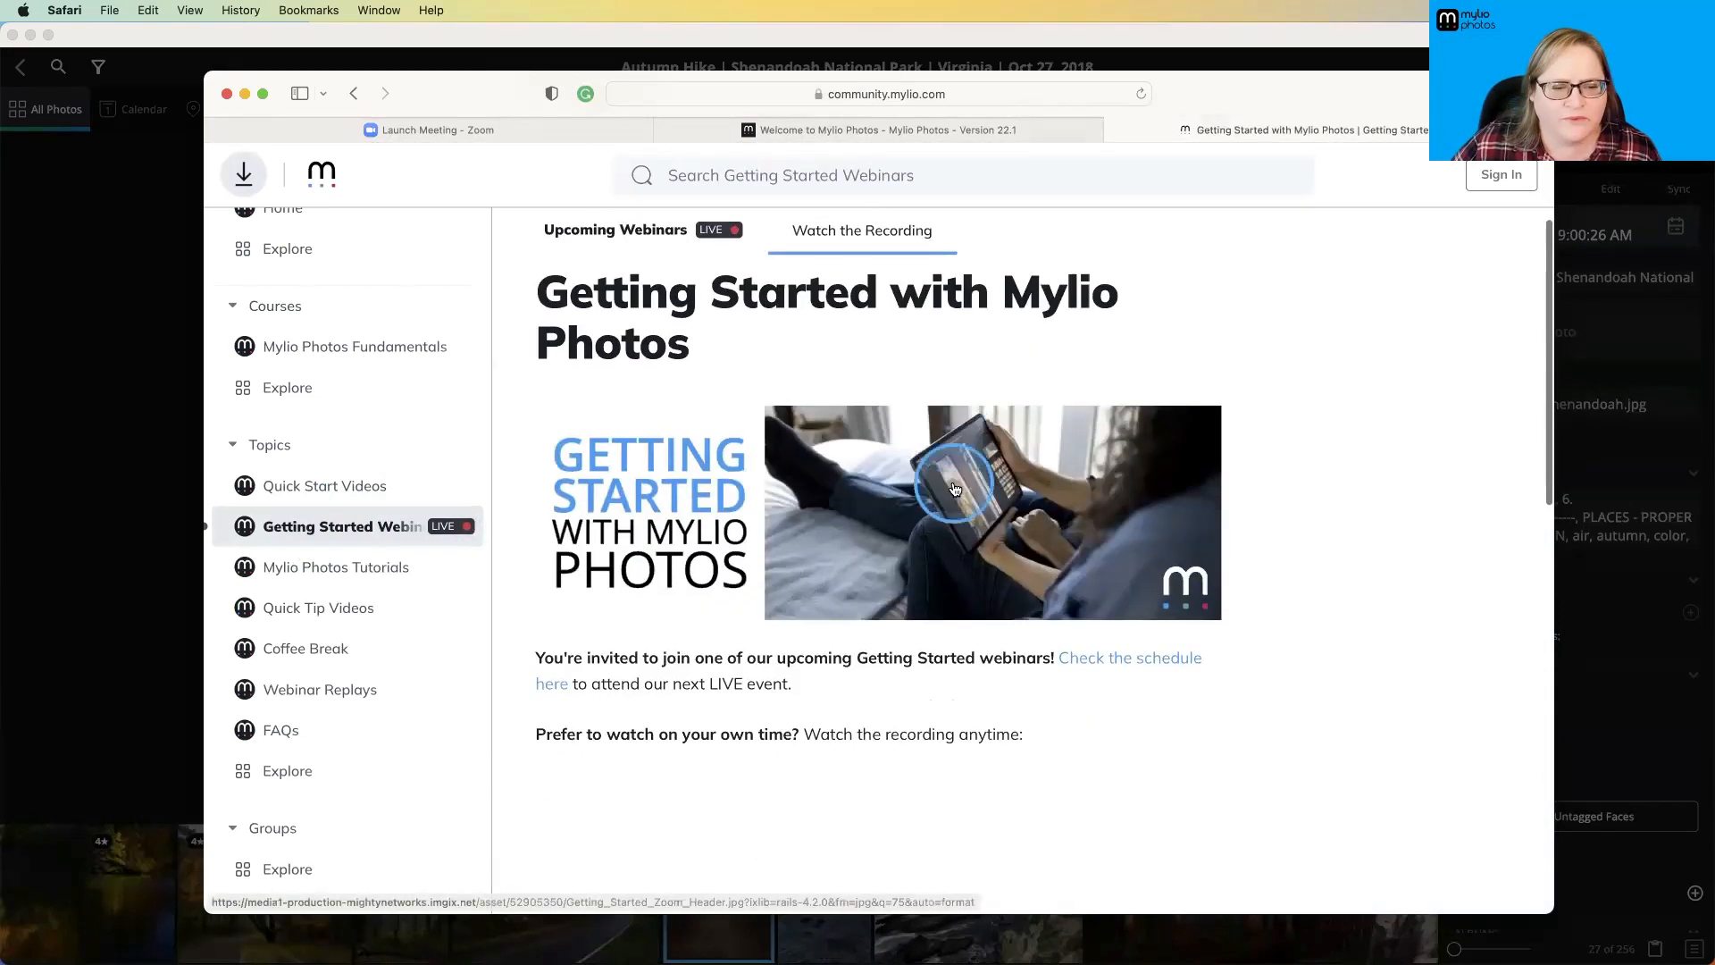
{"action": "scroll", "coordinate": [954, 488], "scroll_direction": "down", "scroll_amount": 7}
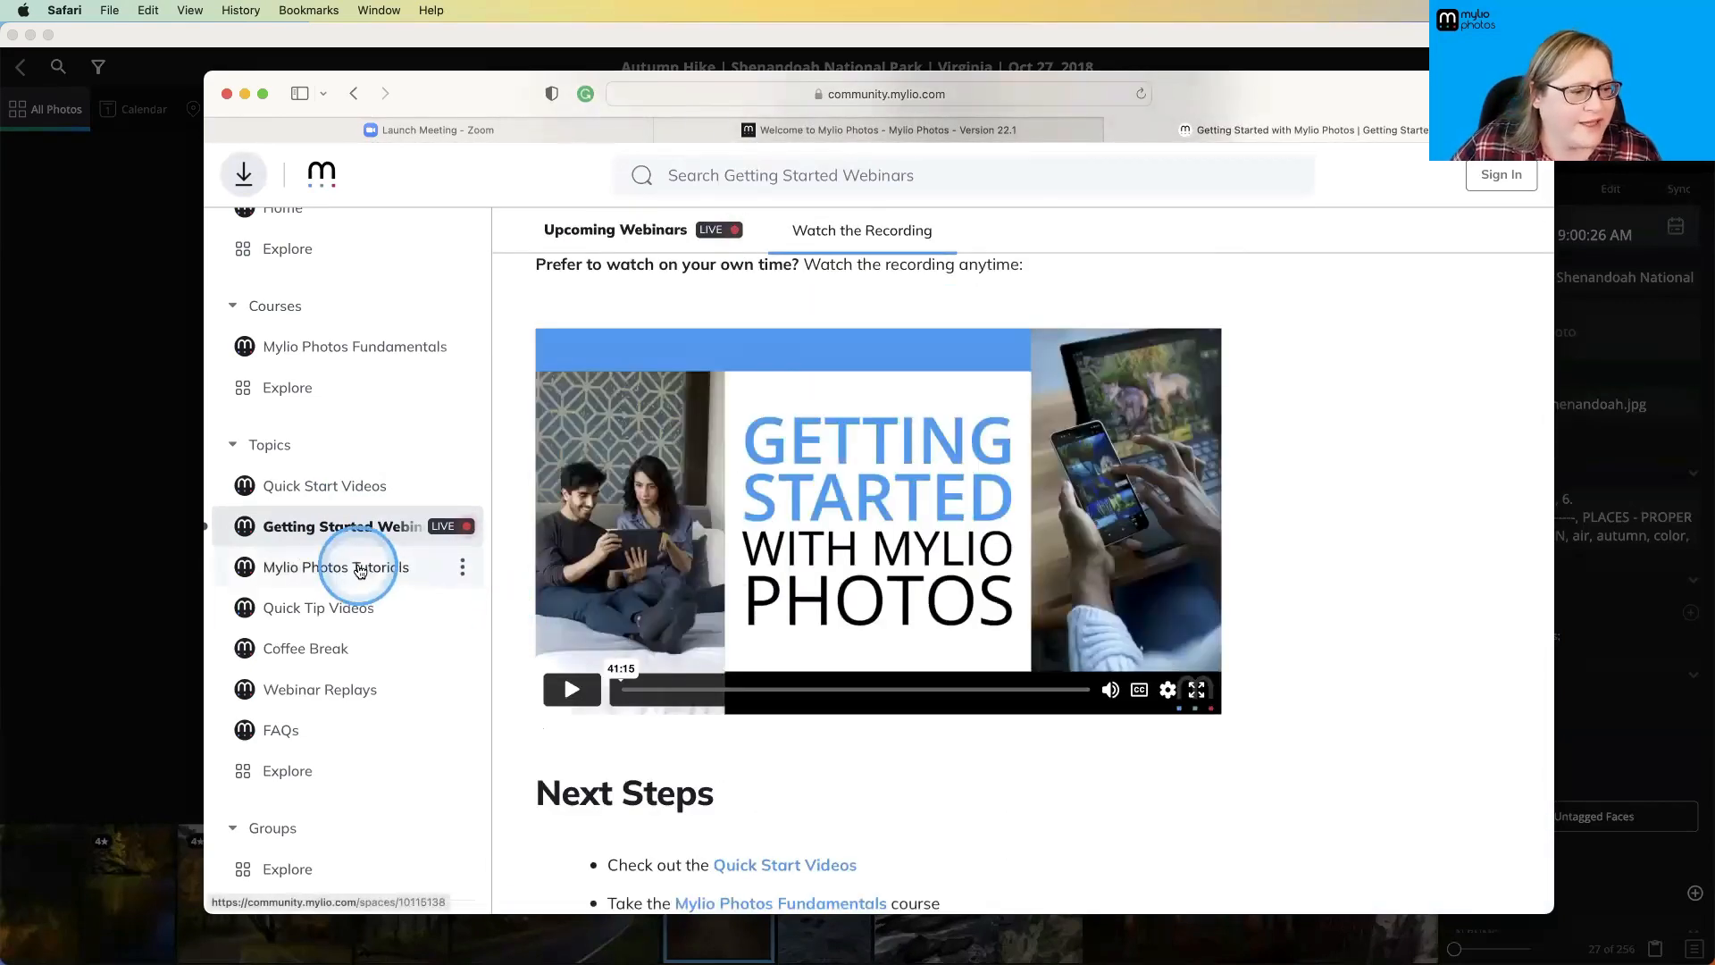
{"action": "left_click", "coordinate": [324, 654]}
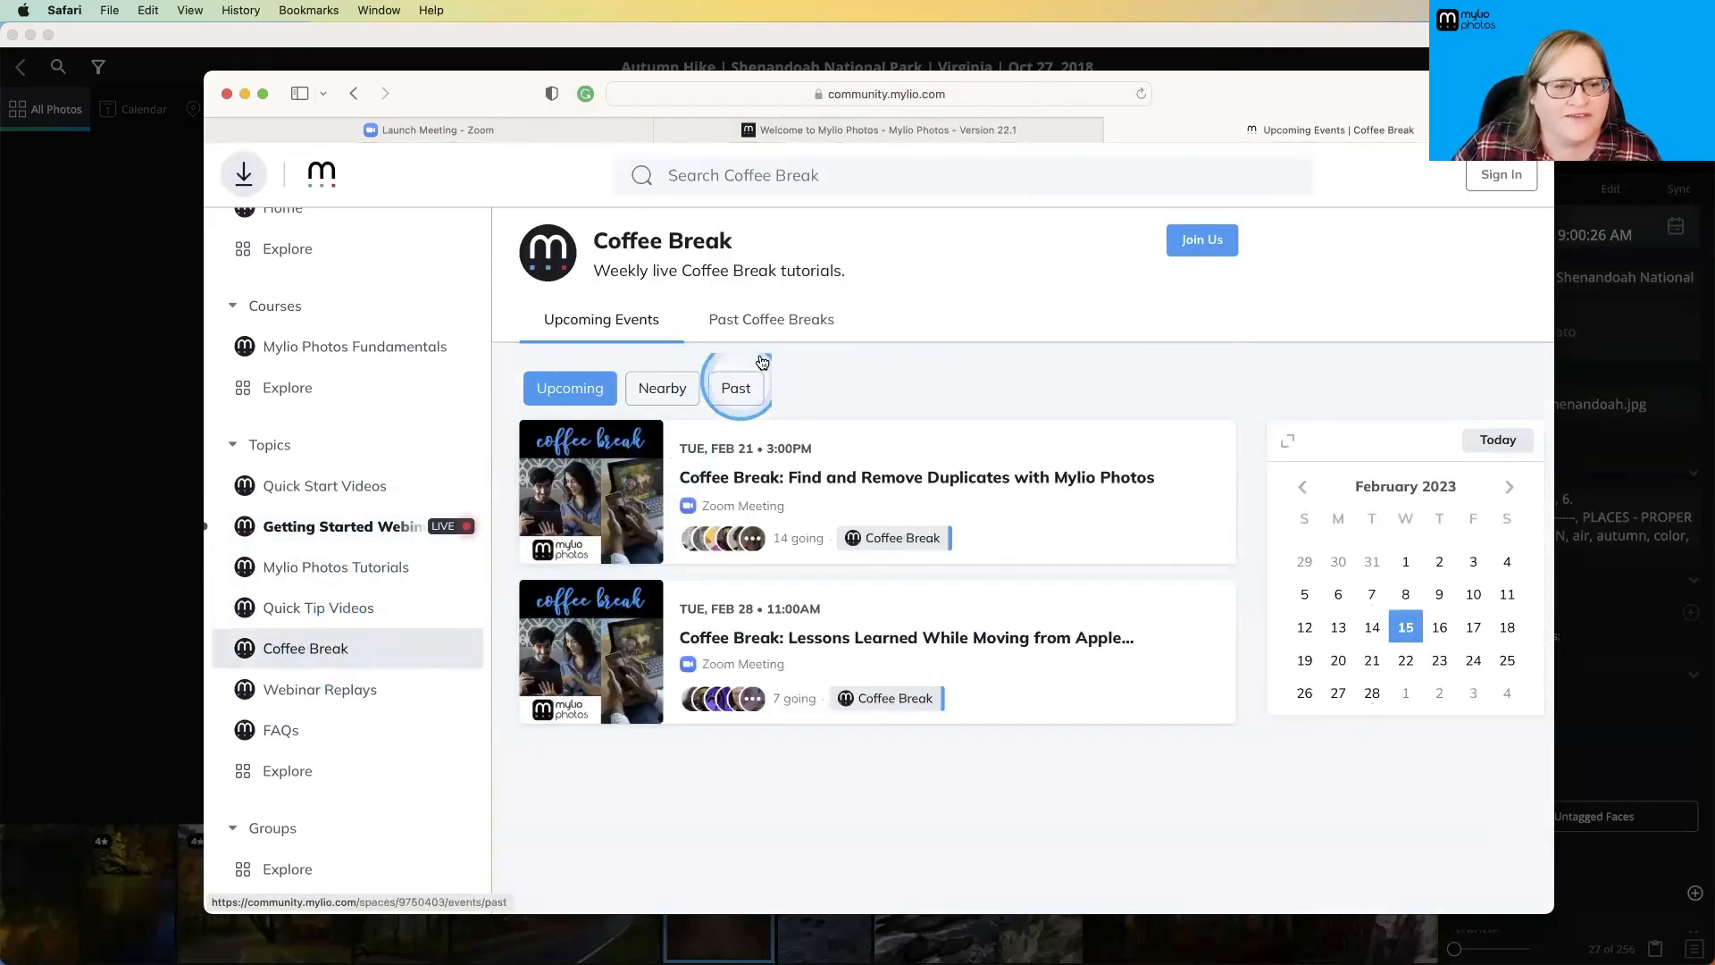
{"action": "left_click", "coordinate": [782, 323]}
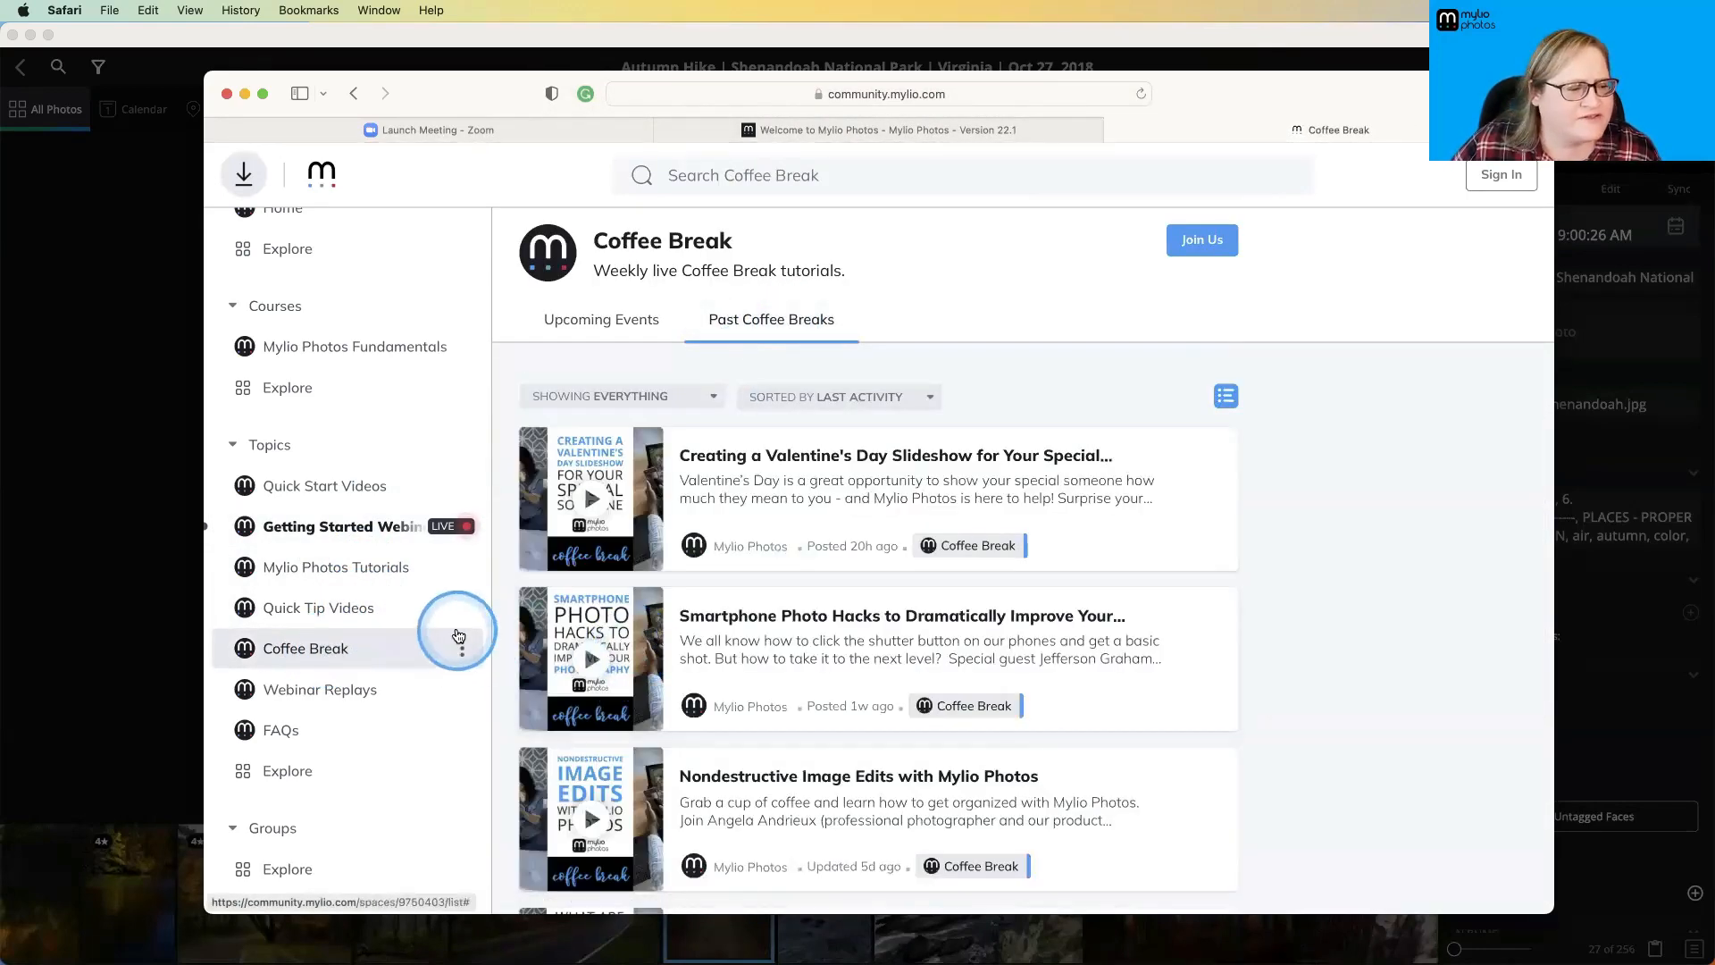
Open the list of all community groups and browse the photography groups without joining any.
{"action": "scroll", "coordinate": [455, 636], "scroll_direction": "down", "scroll_amount": 1}
{"action": "scroll", "coordinate": [456, 636], "scroll_direction": "down", "scroll_amount": 1}
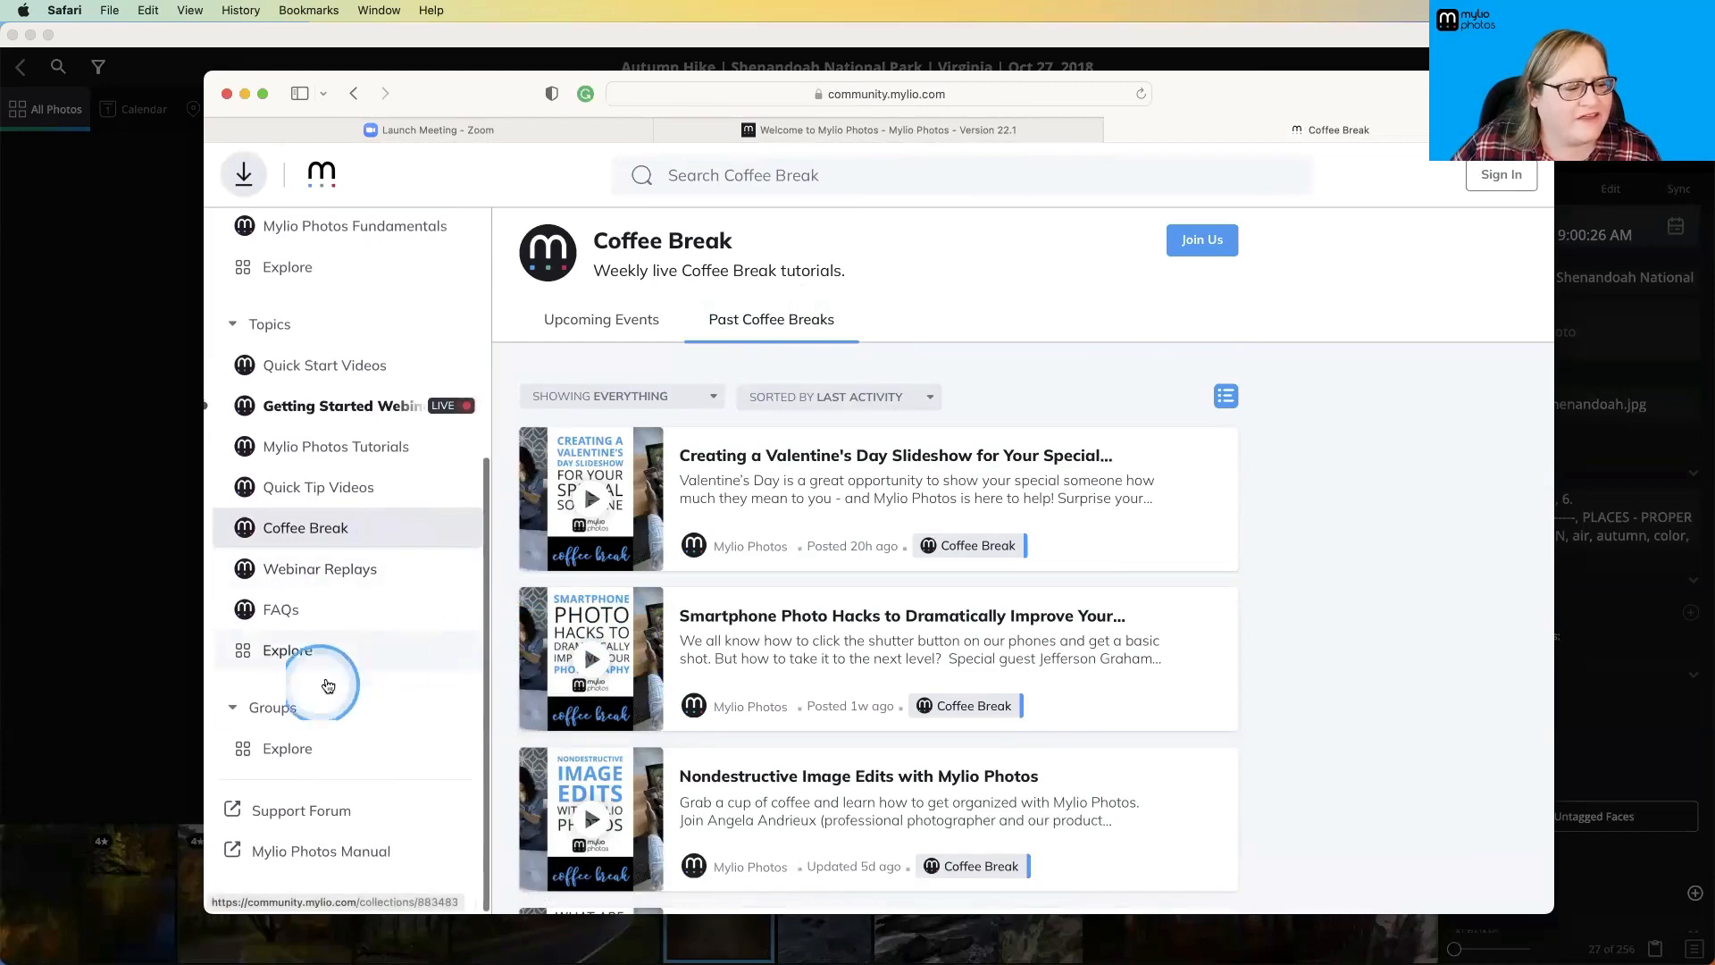
{"action": "left_click", "coordinate": [297, 750]}
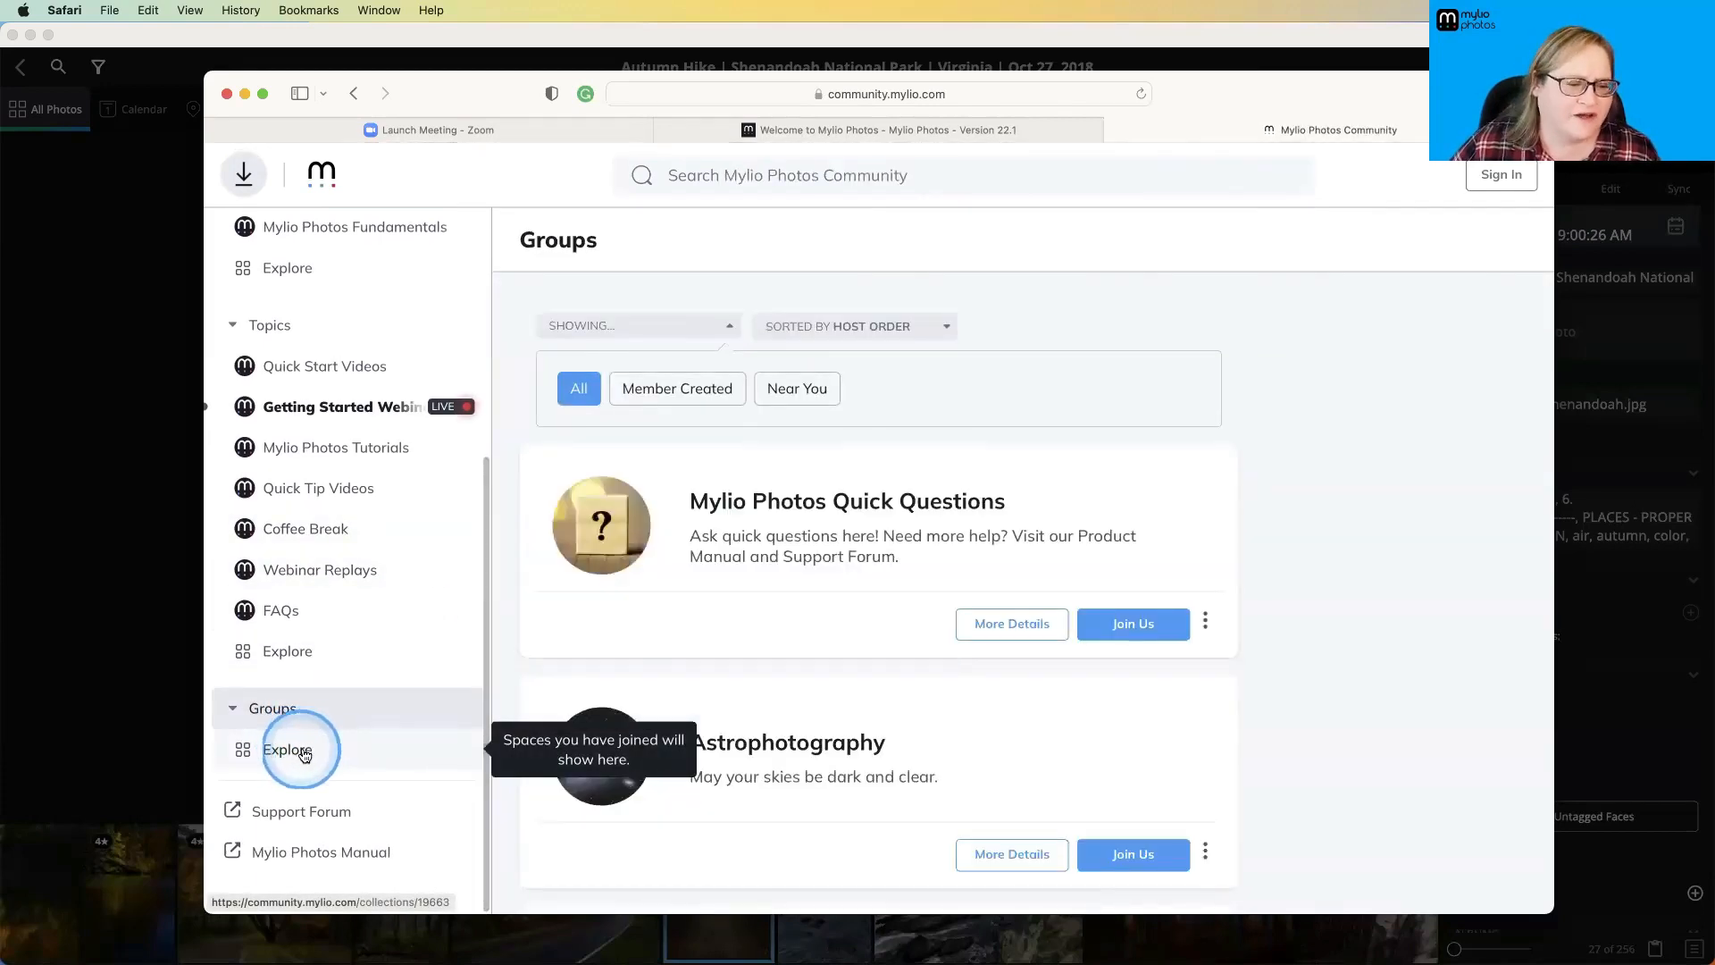
{"action": "scroll", "coordinate": [646, 710], "scroll_direction": "down", "scroll_amount": 6}
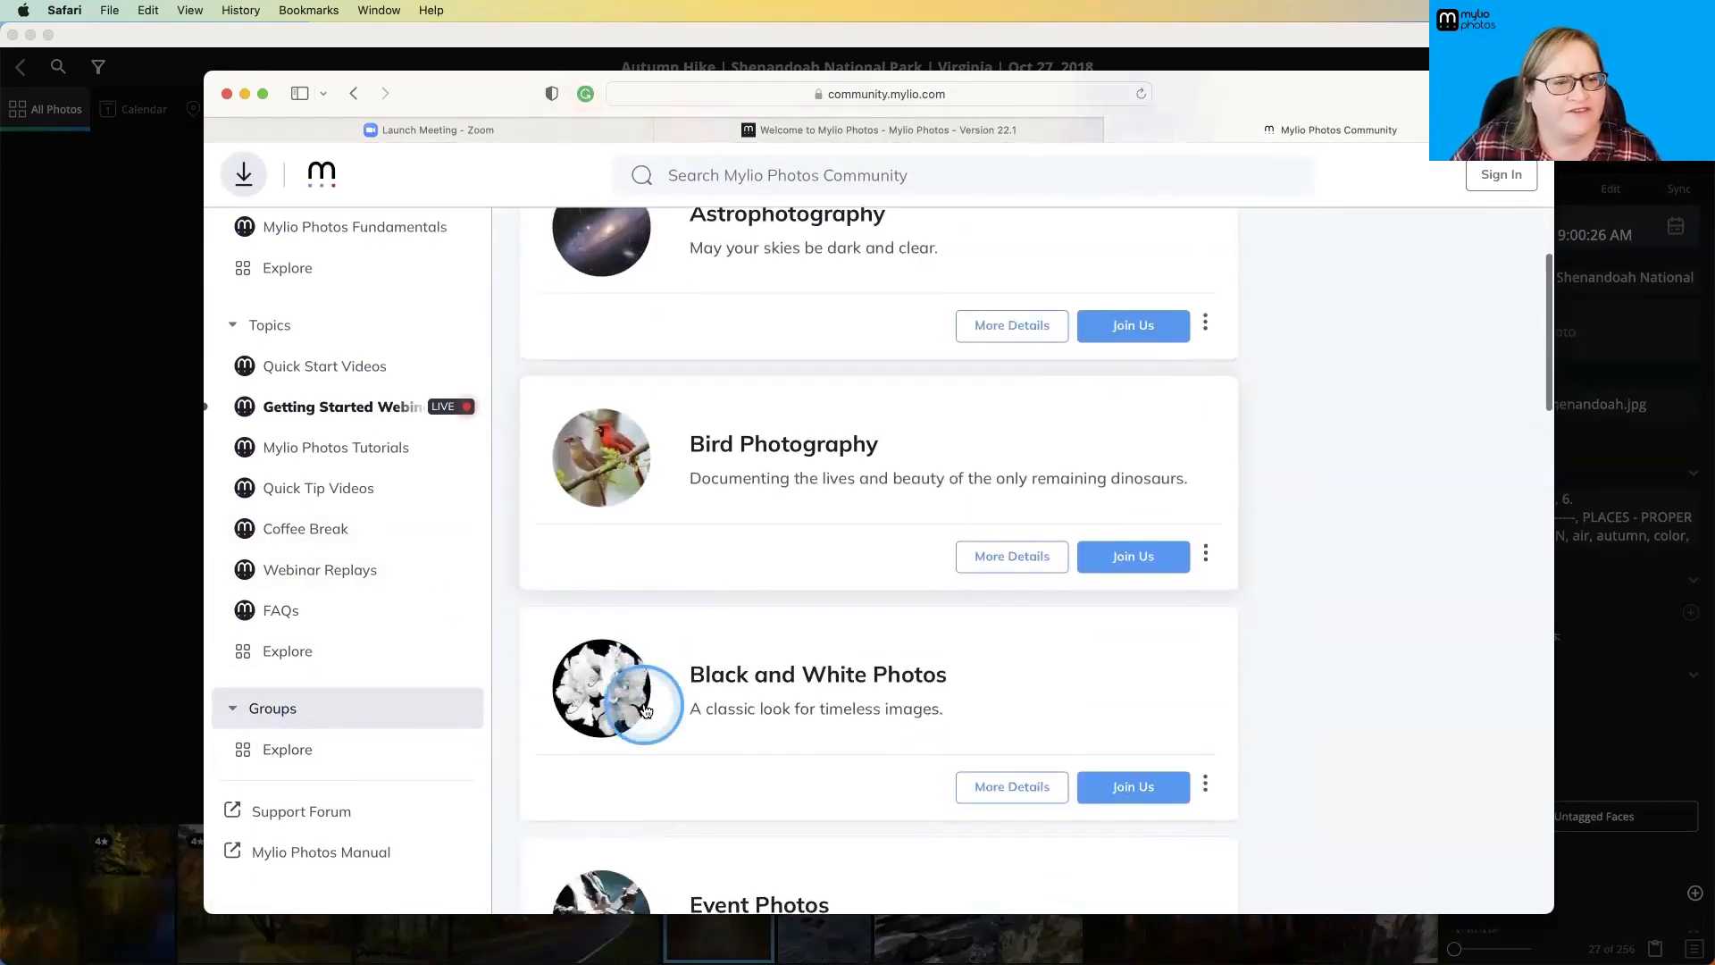
{"action": "scroll", "coordinate": [646, 711], "scroll_direction": "down", "scroll_amount": 2}
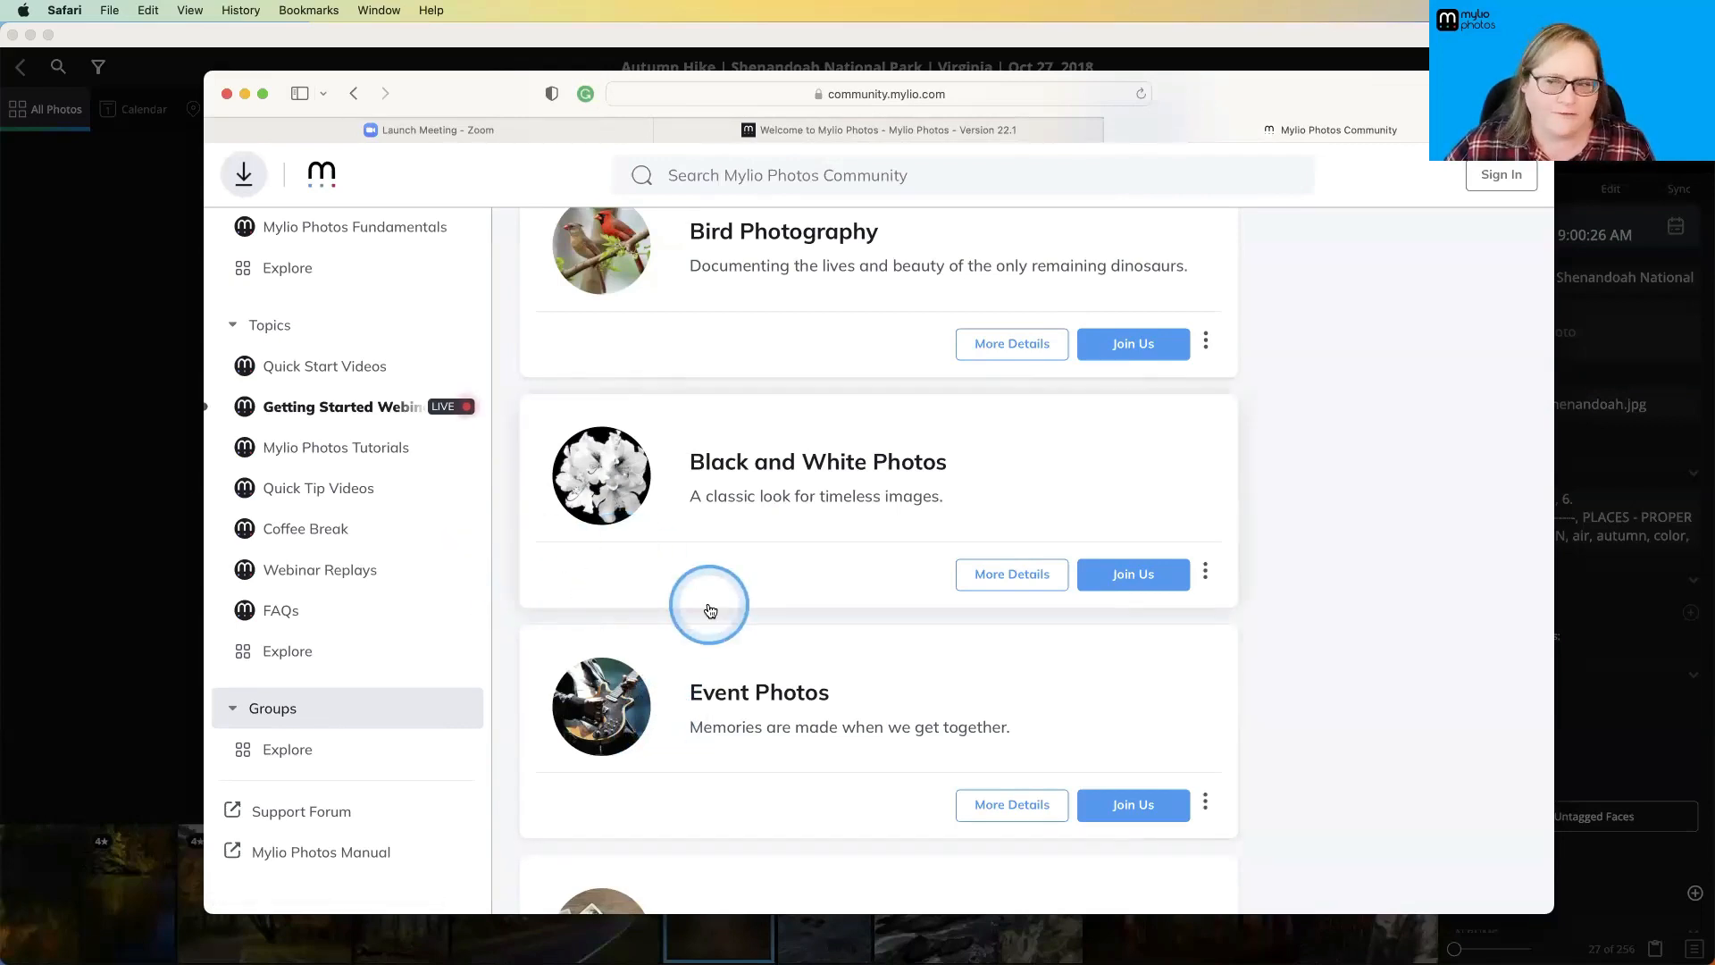
Return to the Mylio Photos help options, examine the support and sample library entries, and go back to the community in Safari.
{"action": "key", "text": "super+Tab"}
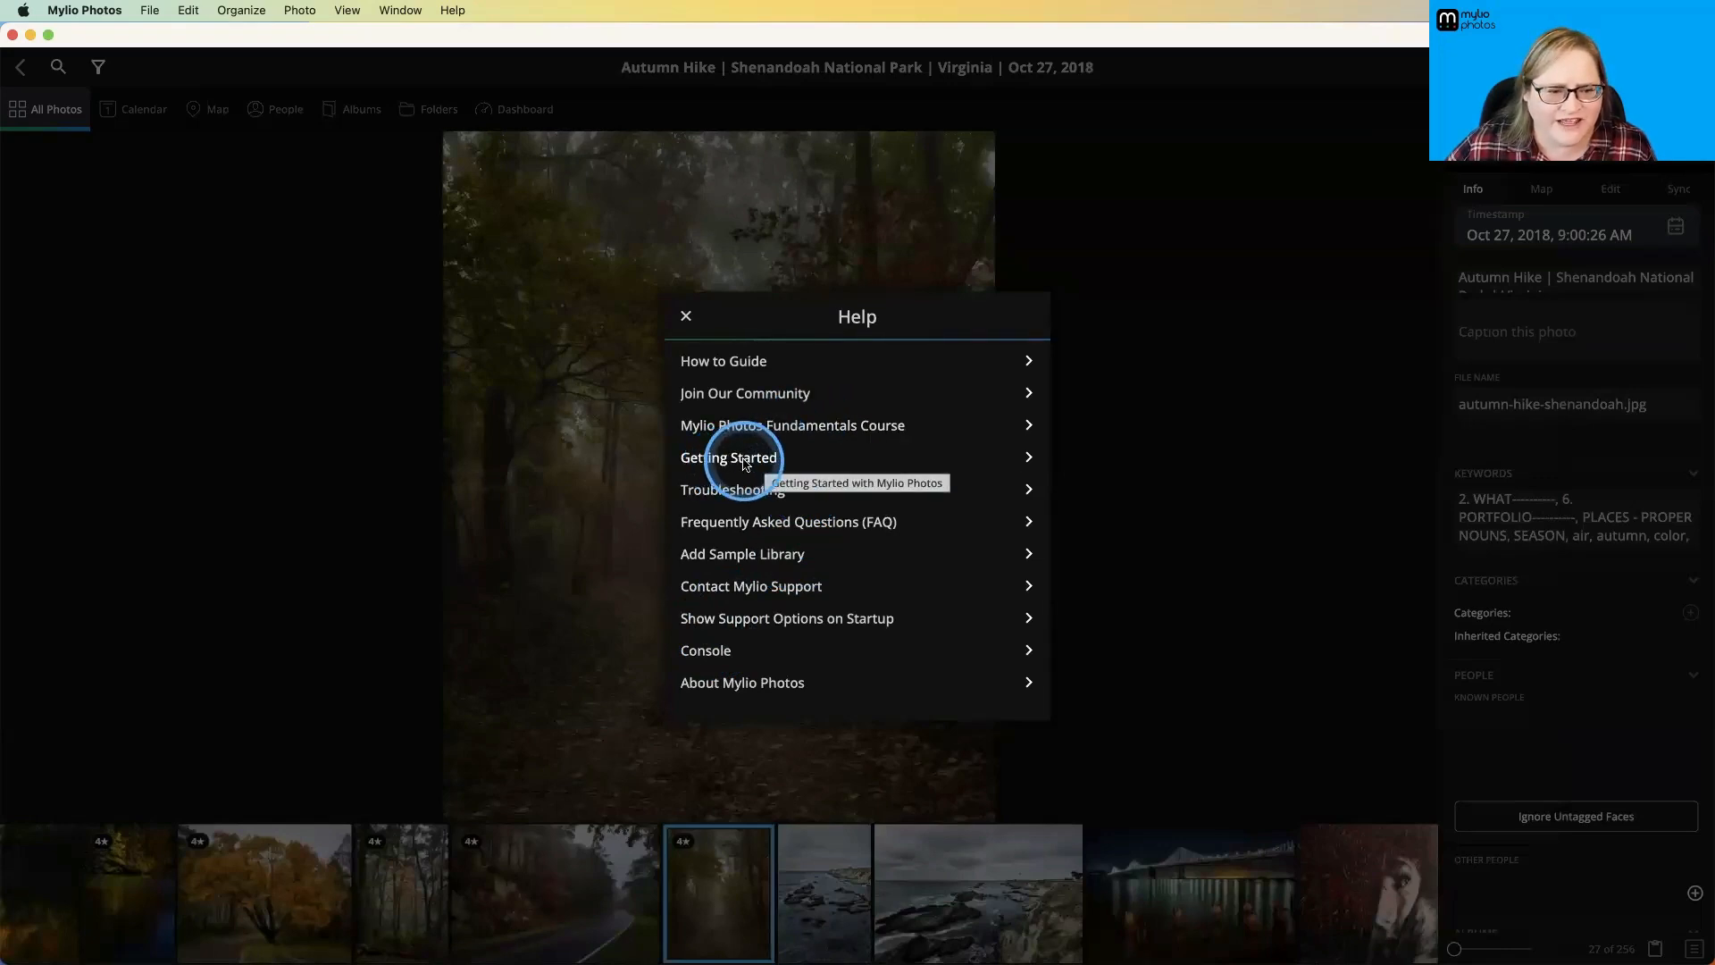
{"action": "left_click", "coordinate": [748, 593]}
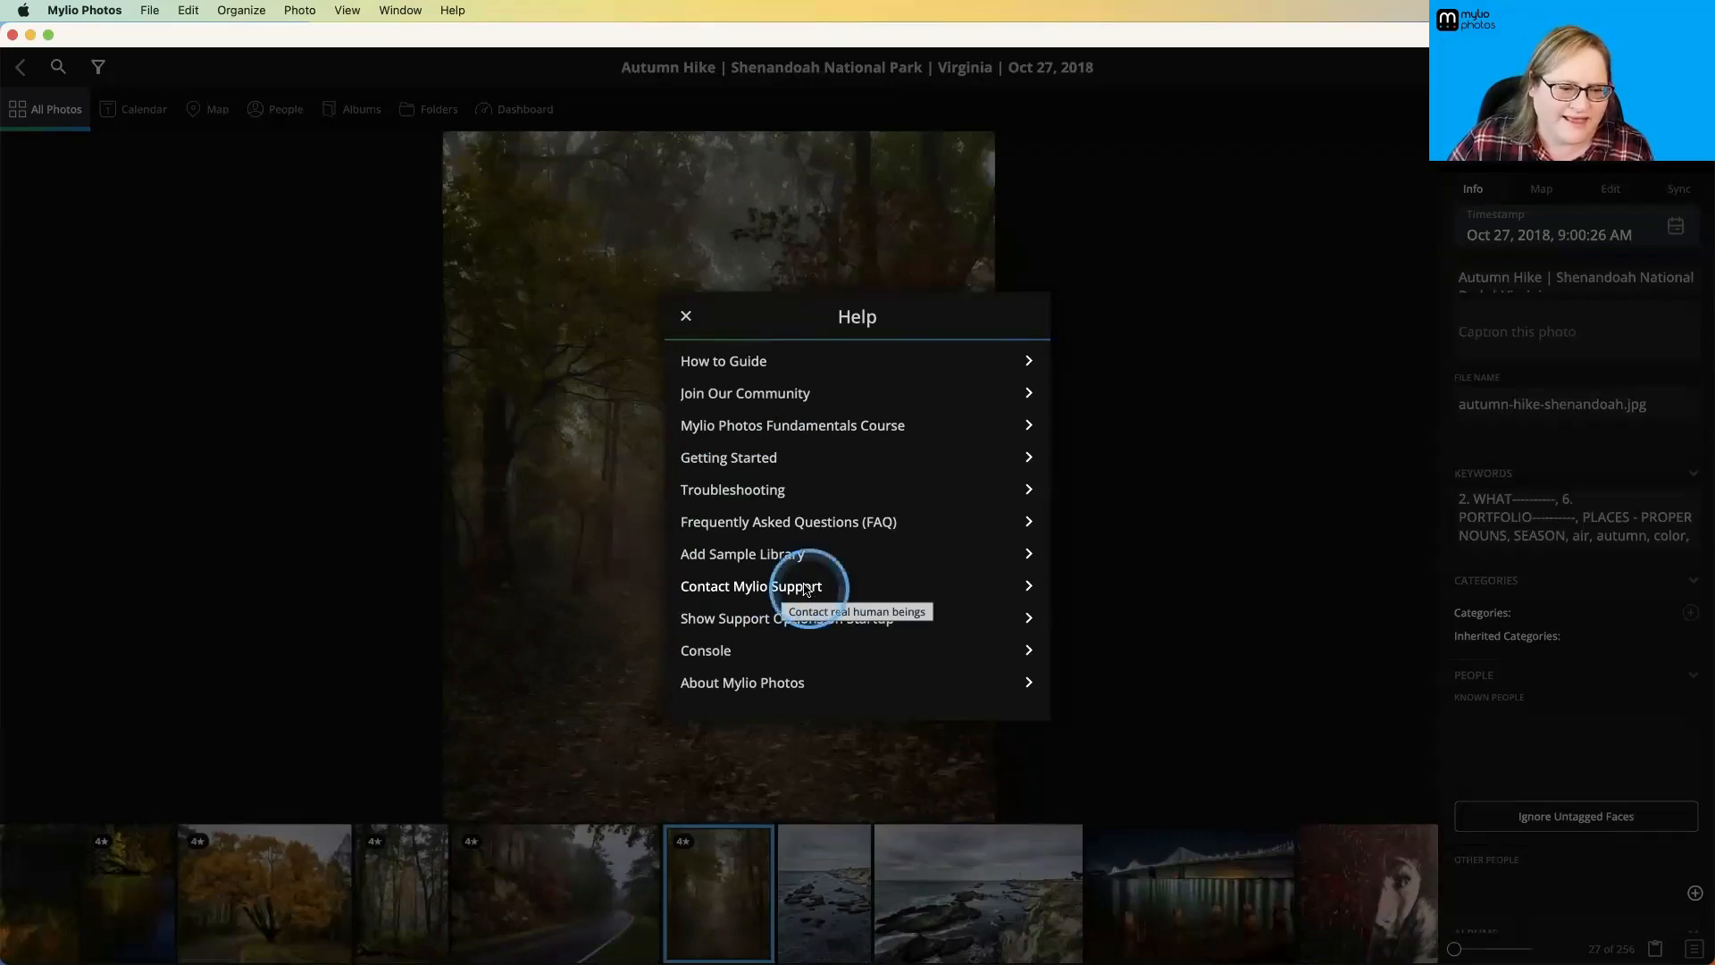
{"action": "left_click", "coordinate": [767, 554]}
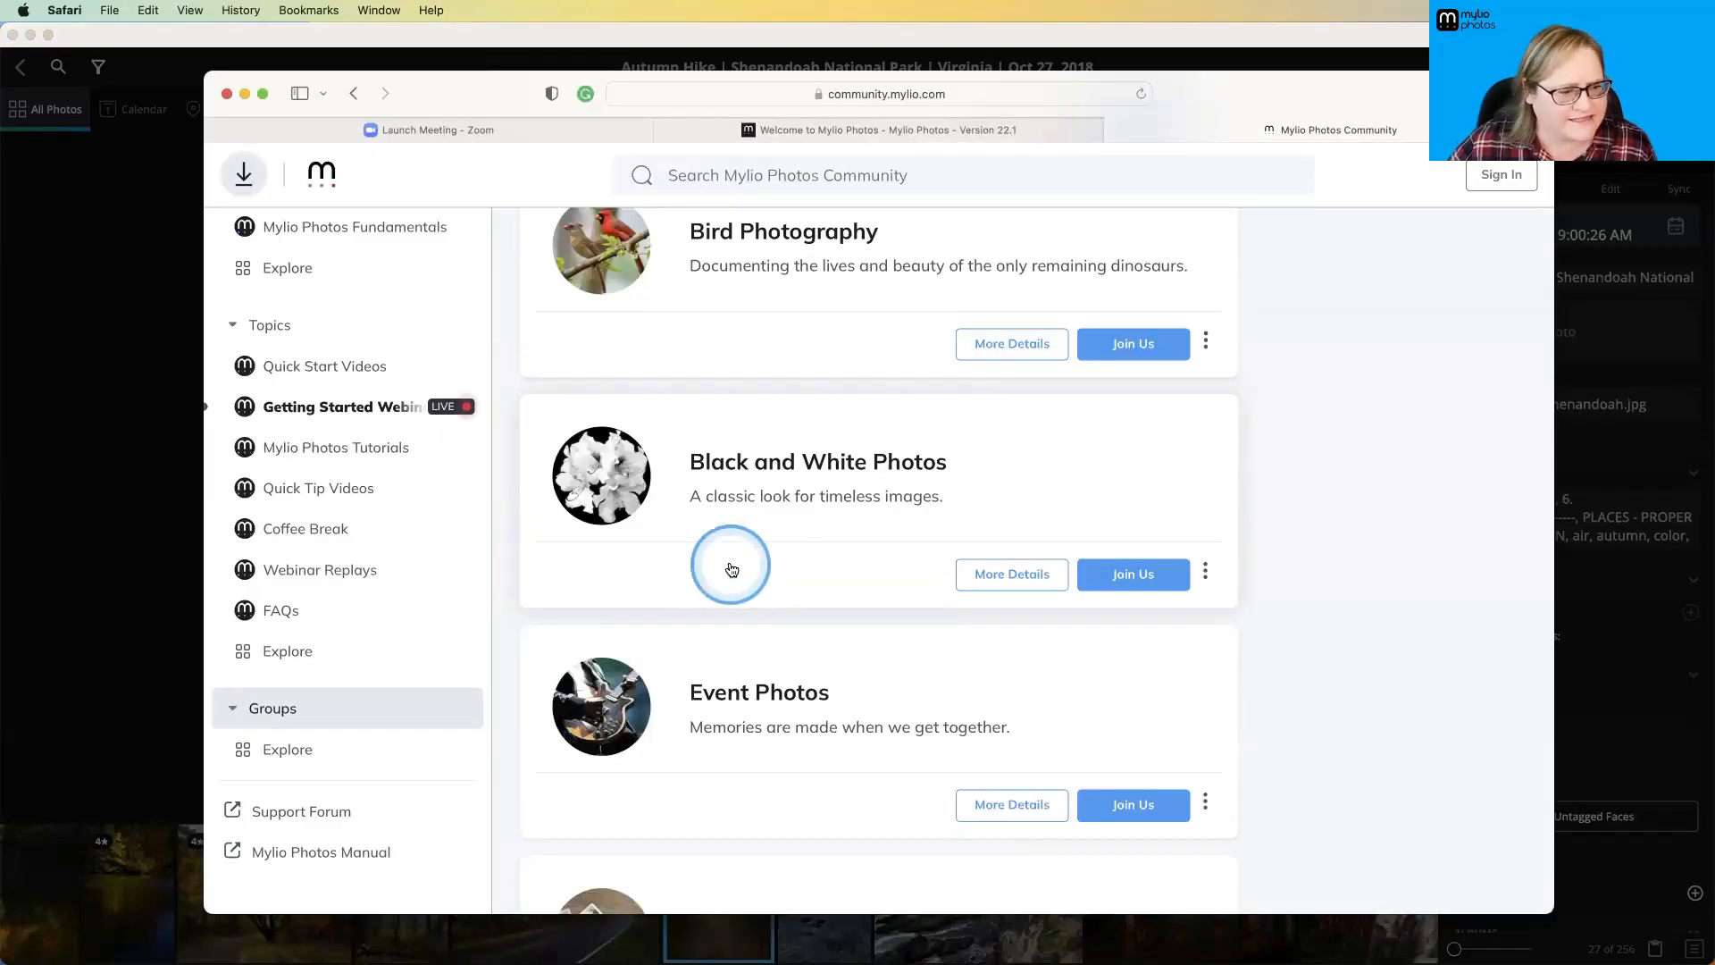